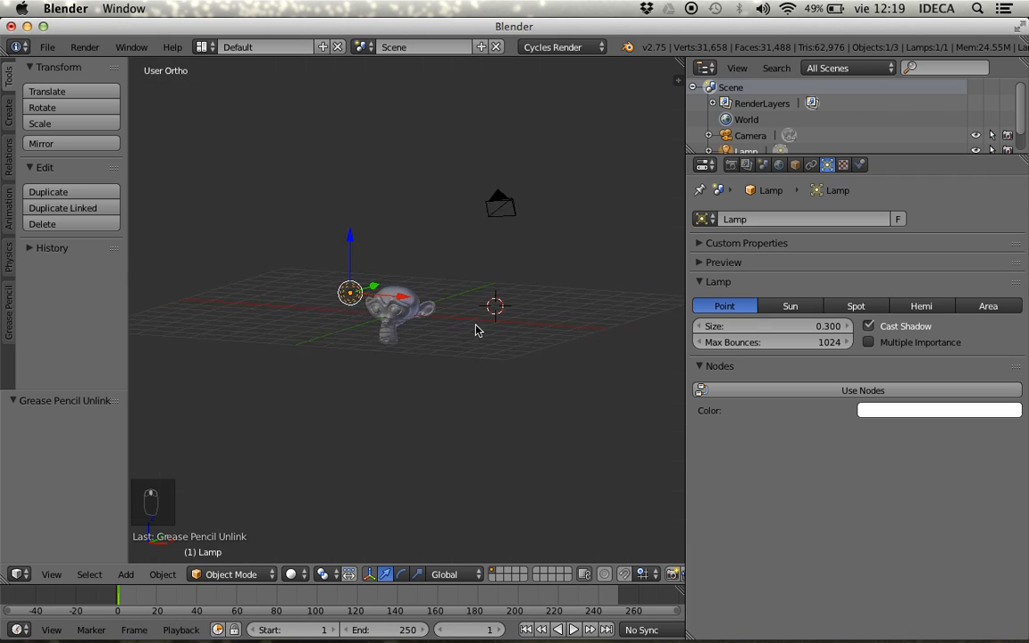
- Review the lamp's settings in front view under the Blender Render engine, ending with the render engine back on Cycles Render
middle_click_drag(327, 288, 397, 288)
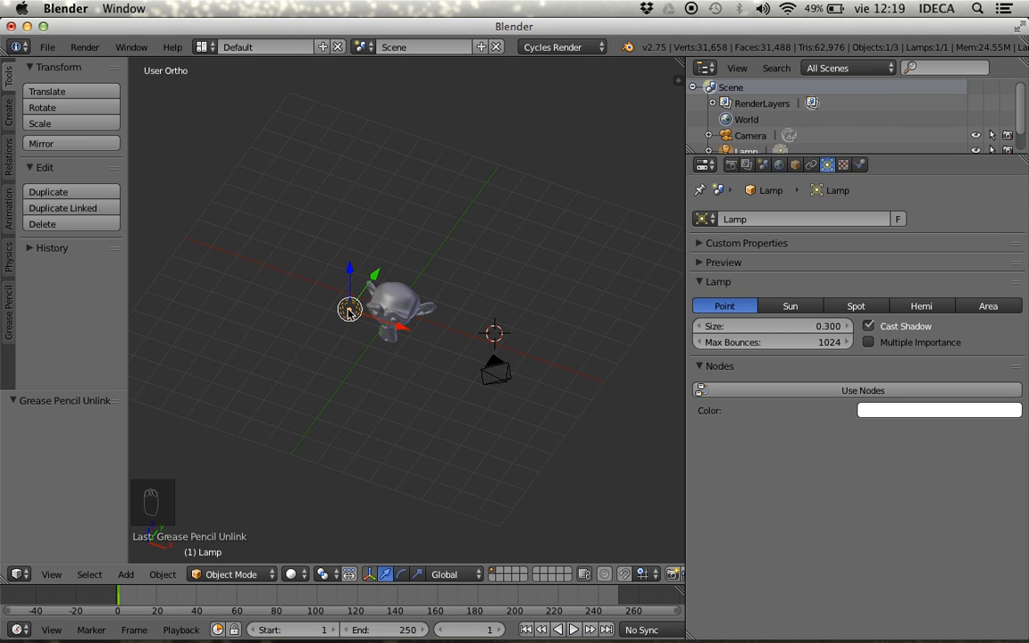
key("KP_1")
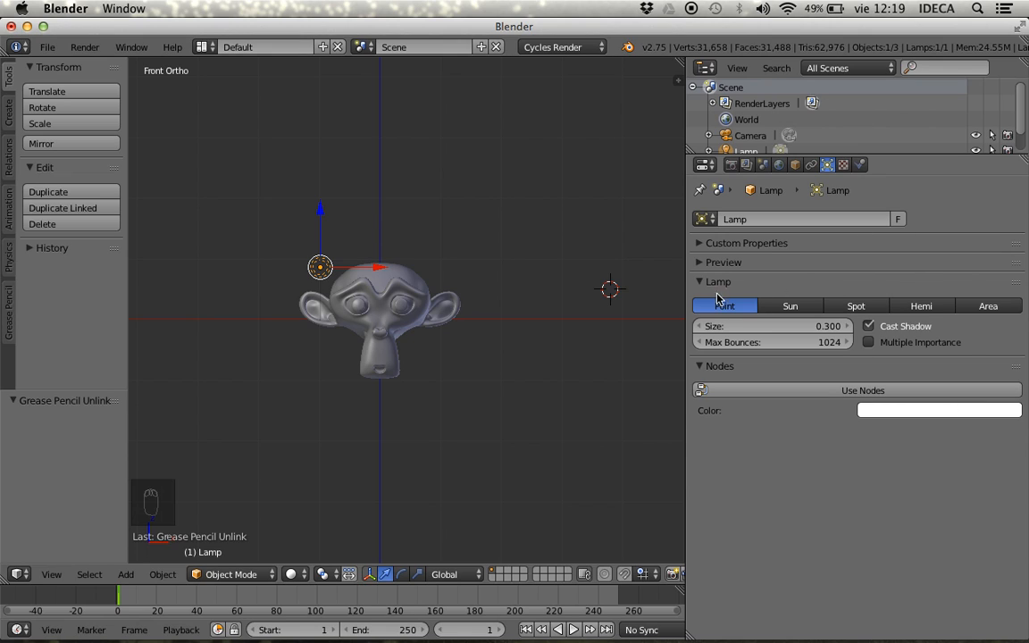
left_click(568, 48)
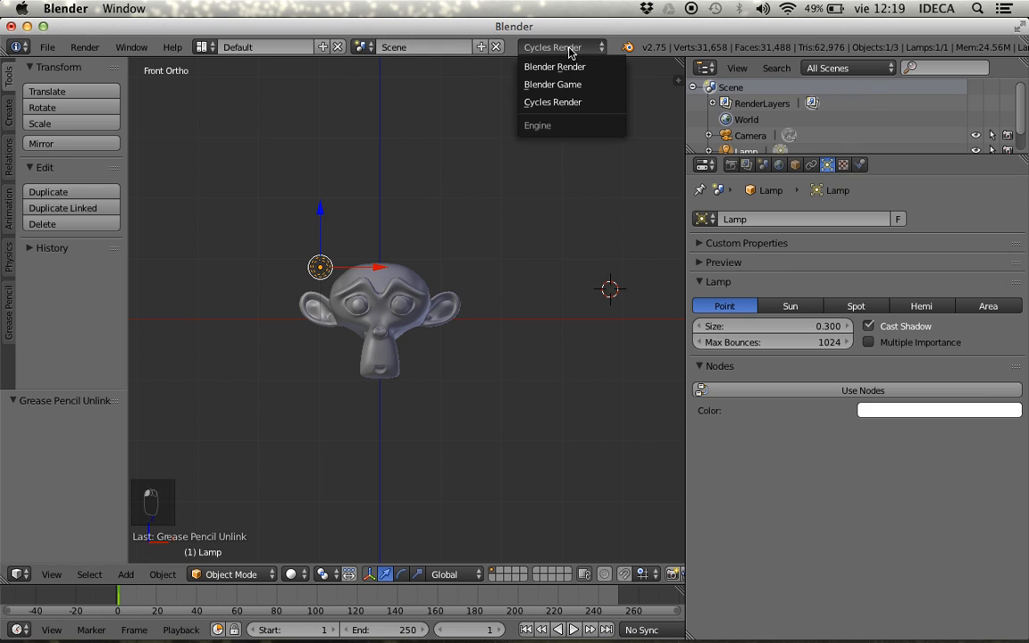
left_click(559, 70)
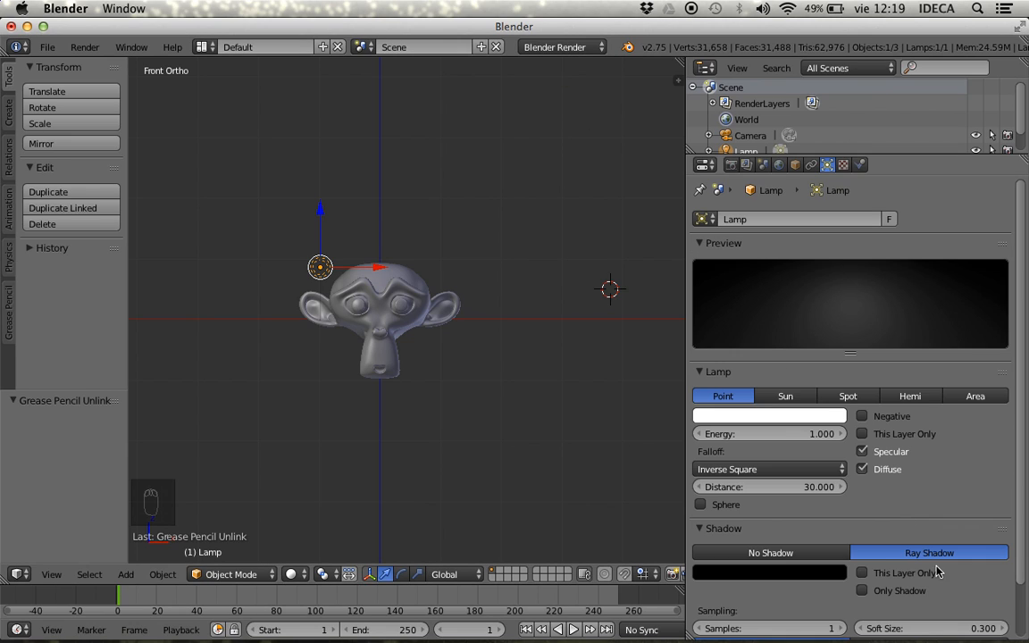
scroll(824, 366, "down", 2)
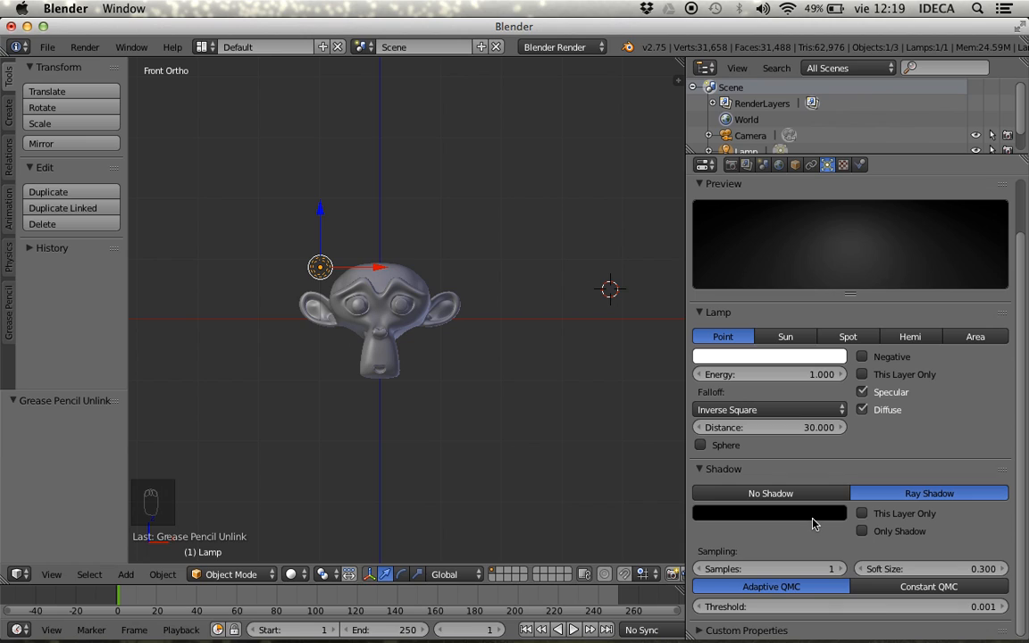
scroll(819, 380, "up", 2)
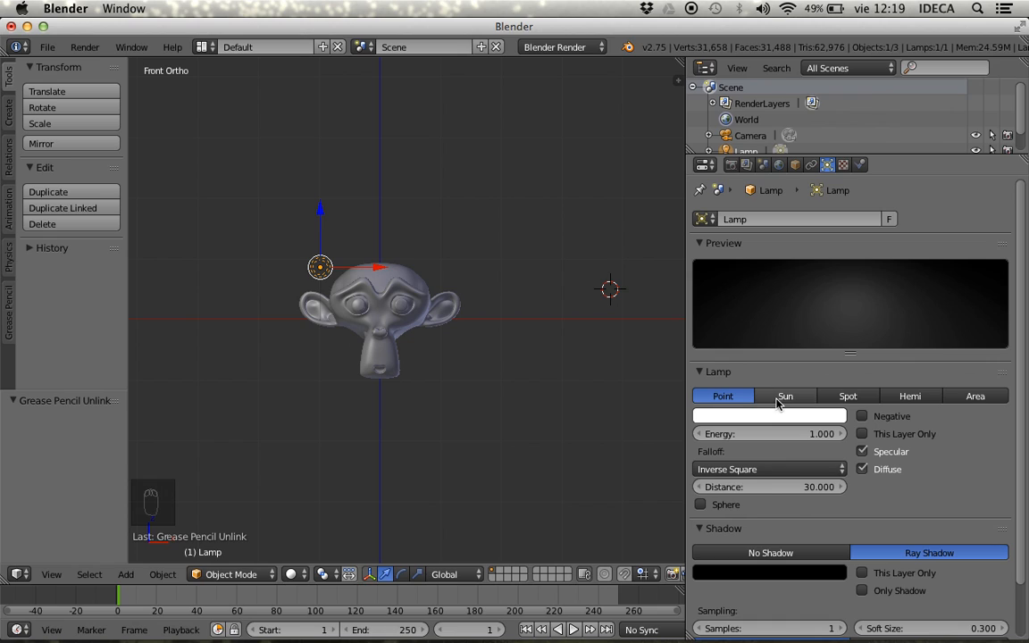
left_click(554, 47)
left_click(549, 100)
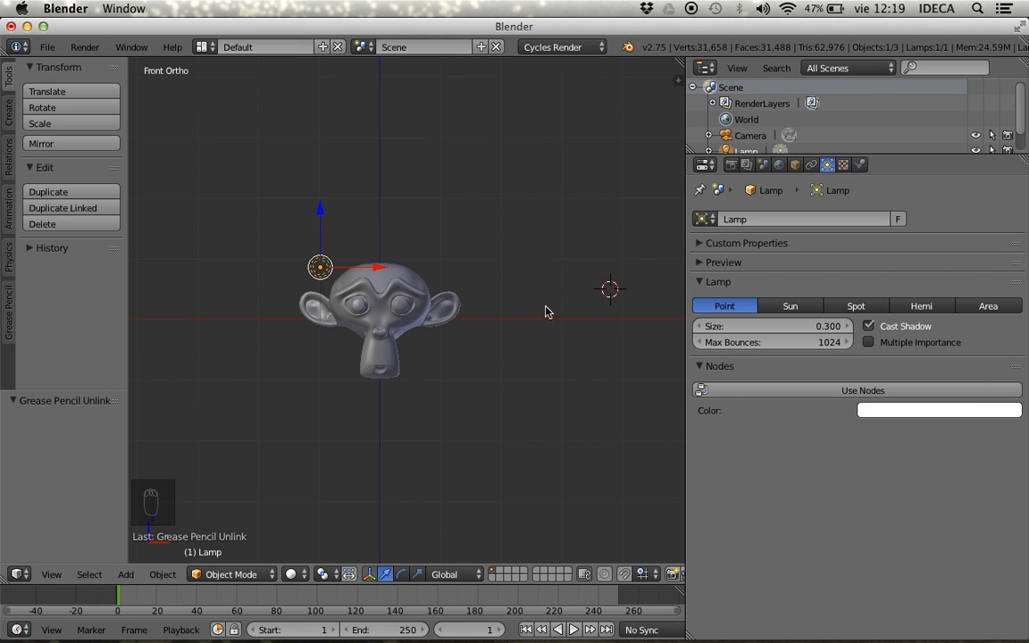
- Compare the Sun, Spot, Hemi and Area types on the lamp, ending with the type back on Point
scroll(446, 312, "up", 1)
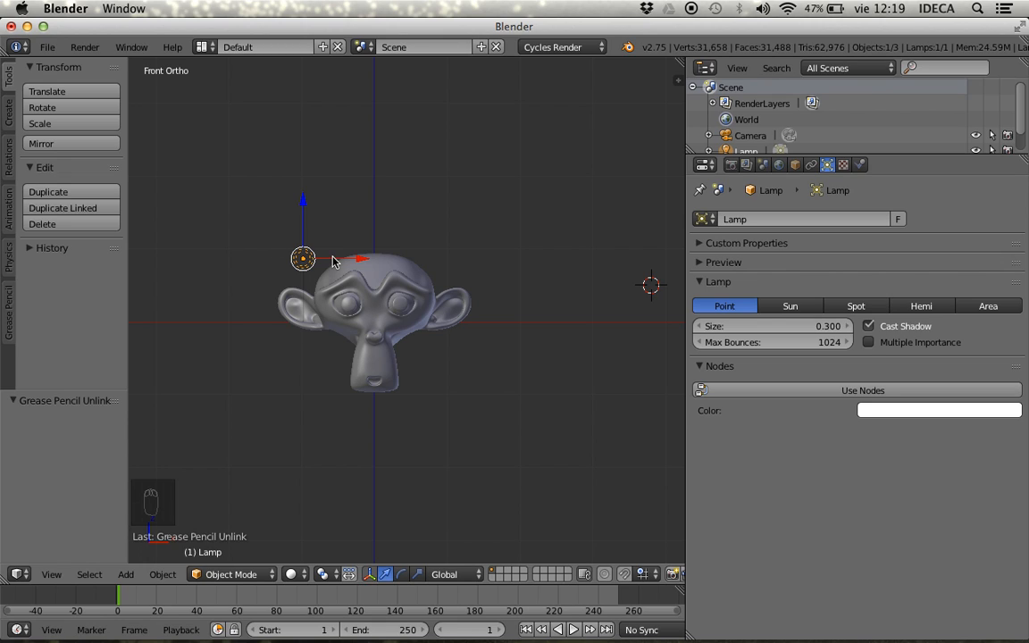
key("a")
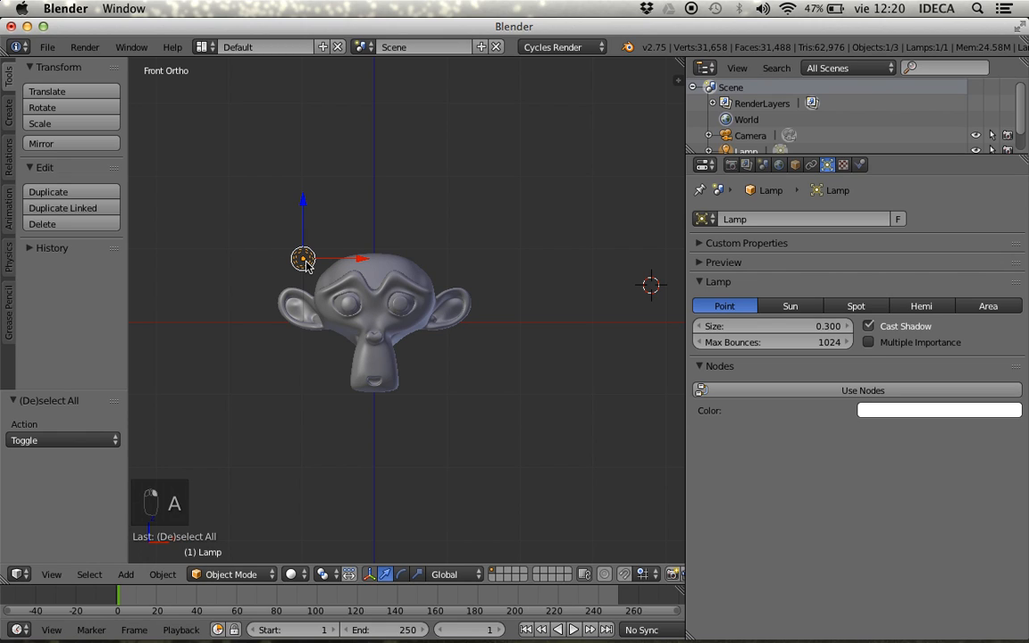
left_click(791, 306)
left_click(855, 306)
left_click(921, 306)
left_click(989, 306)
left_click(731, 307)
left_click(790, 306)
left_click(855, 307)
left_click(747, 307)
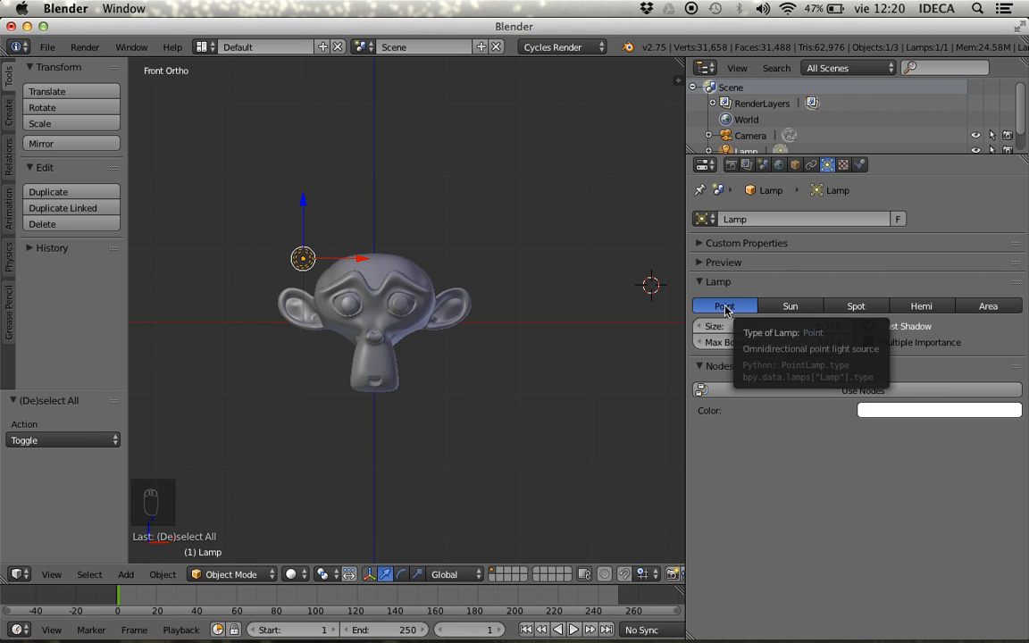
left_click(856, 306)
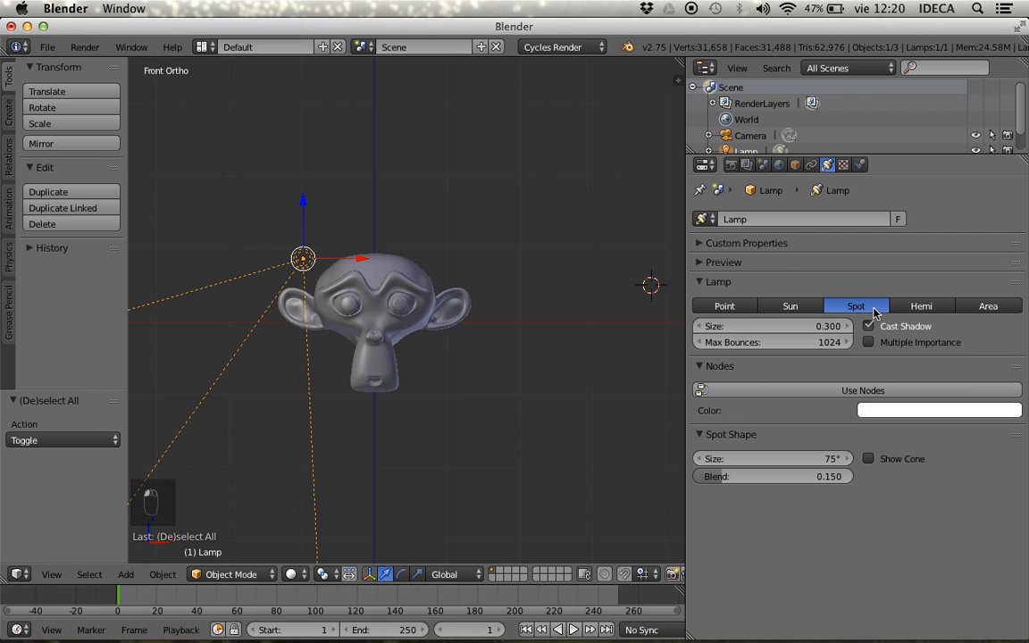
left_click(919, 306)
left_click(987, 312)
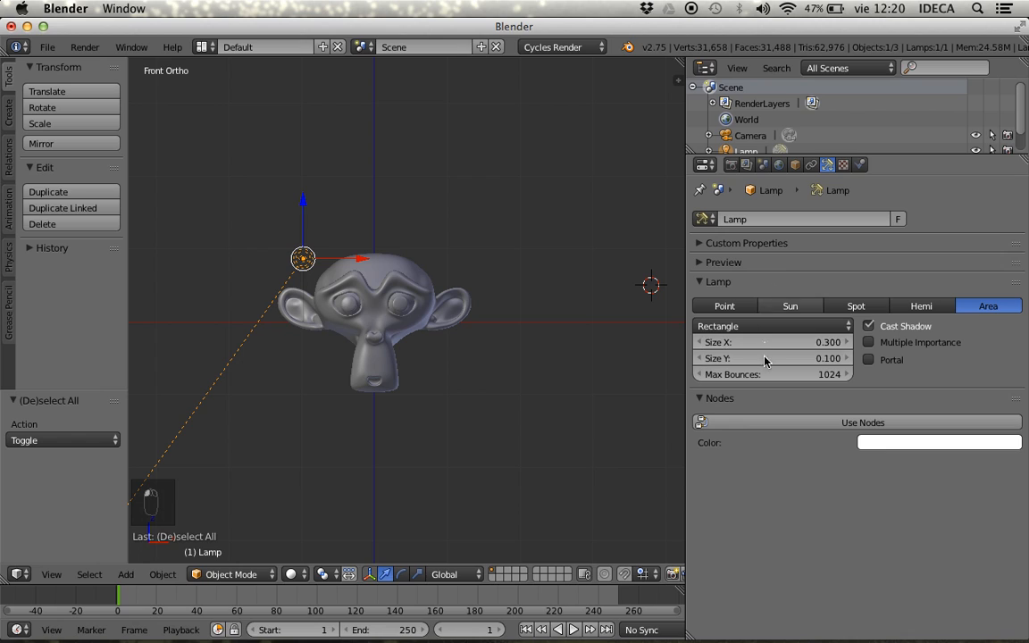
left_click(715, 308)
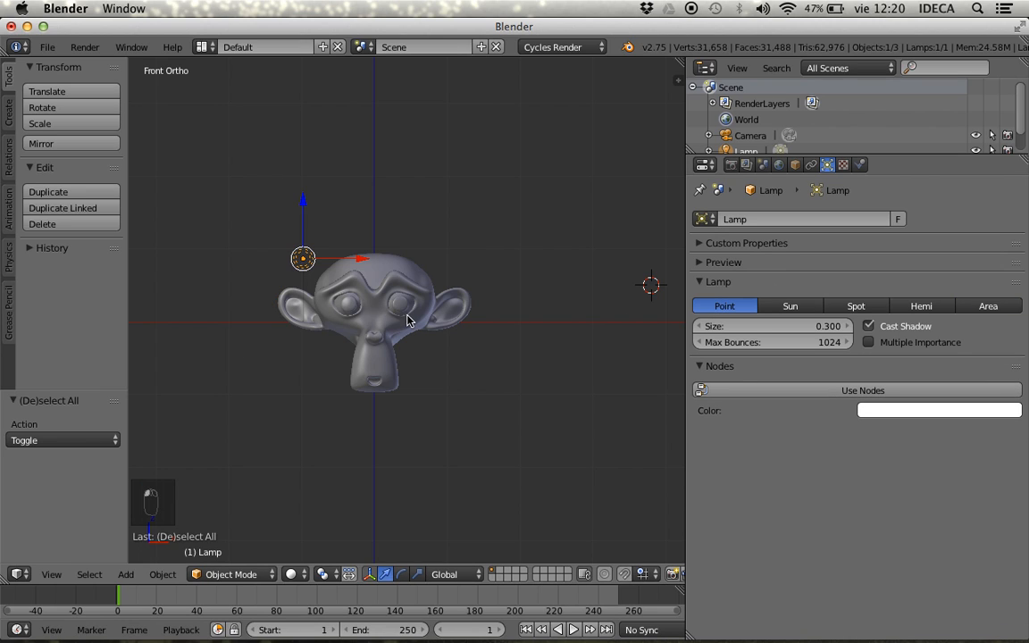
- Display the scene in rendered shading and move the lamp about -0.38 on X and -1.85 on Z, beside the monkey's chin
key("shift+z")
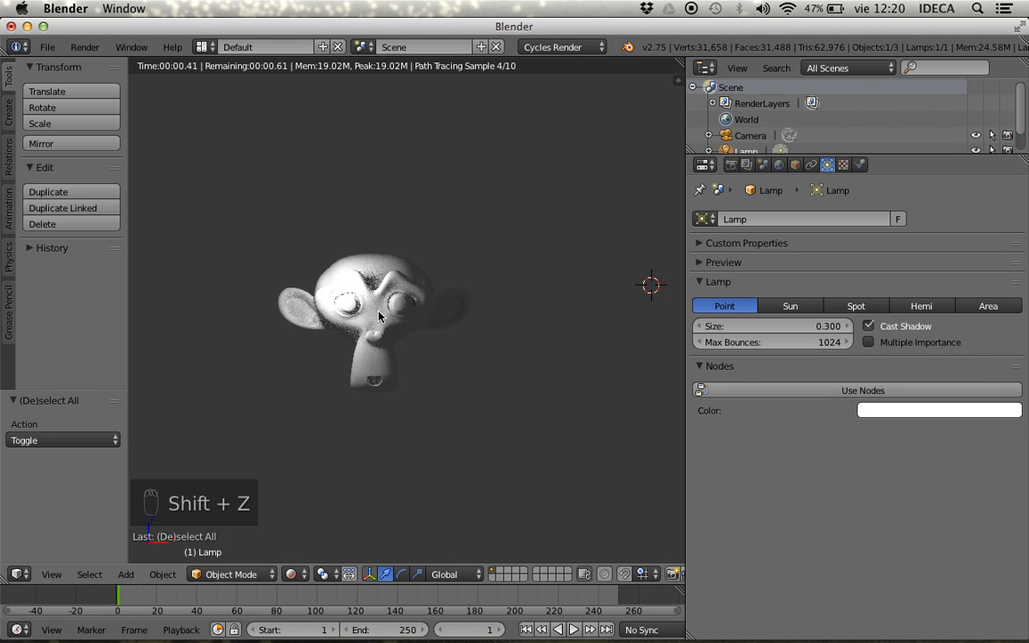
scroll(358, 313, "up", 2)
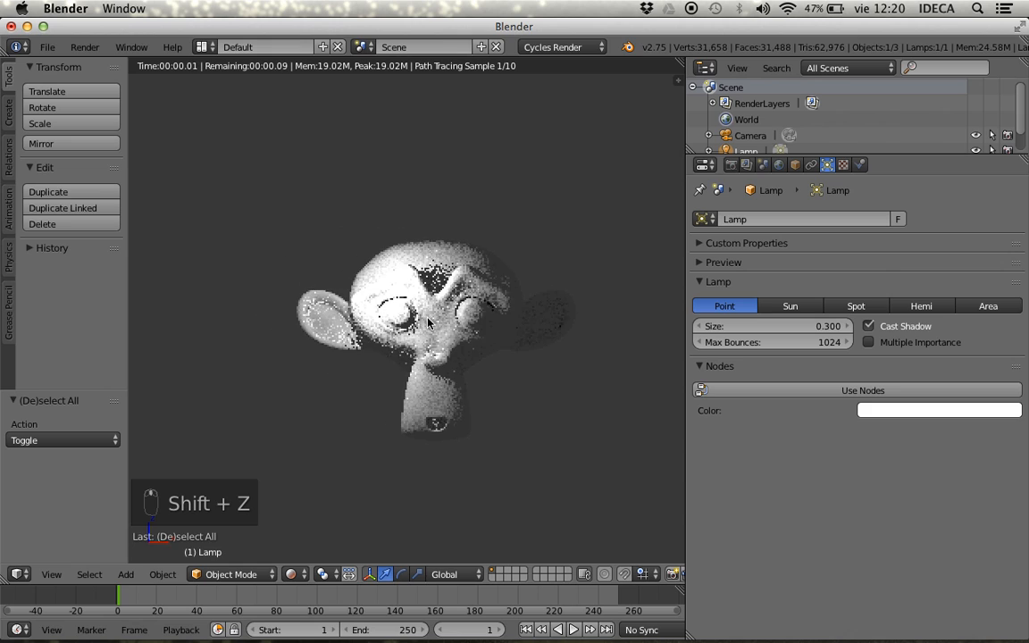
scroll(375, 268, "up", 2)
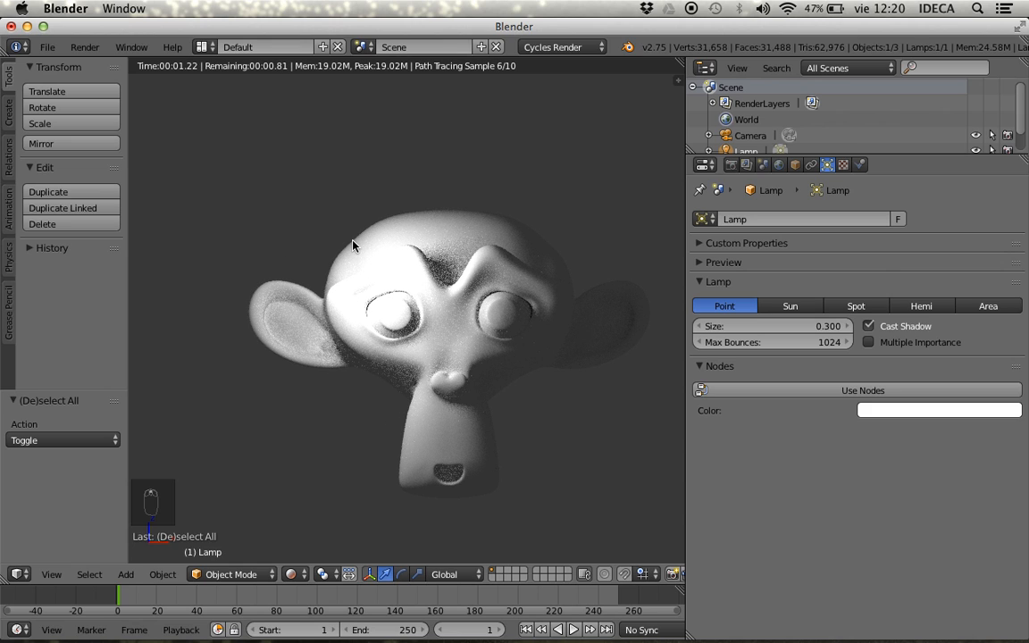
key("g")
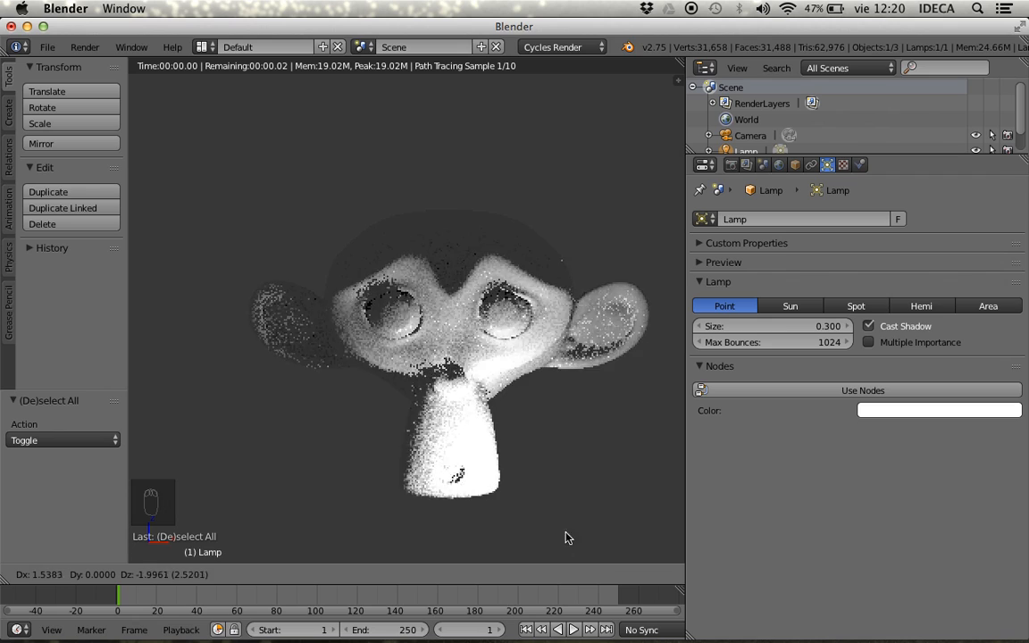
left_click(285, 515)
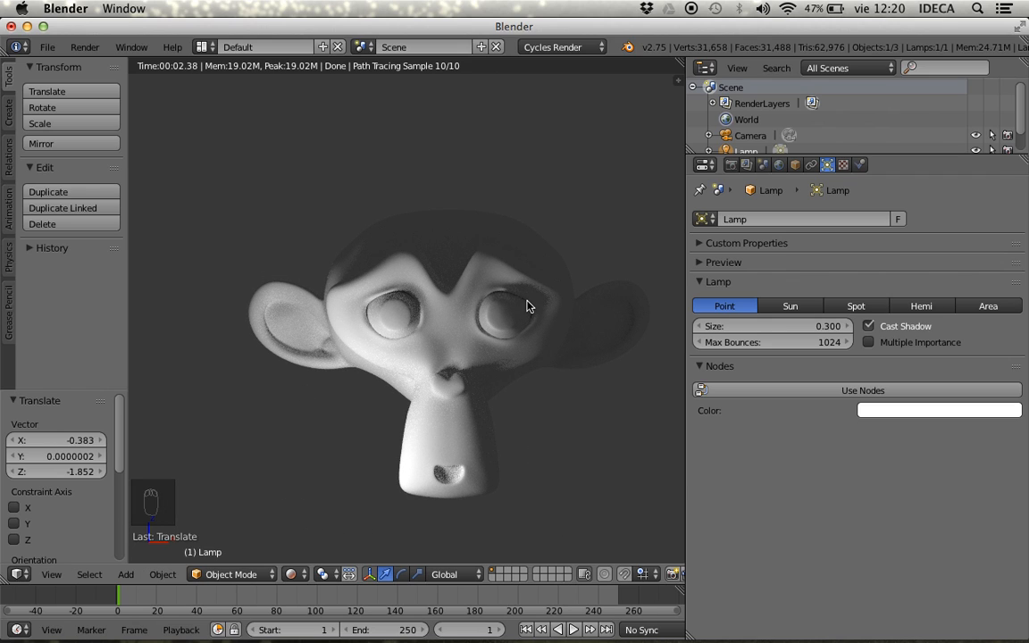
- Move the lamp about 0.31 on X and 2.02 on Z in wireframe, above the monkey's ear, and restore rendered shading
key("z")
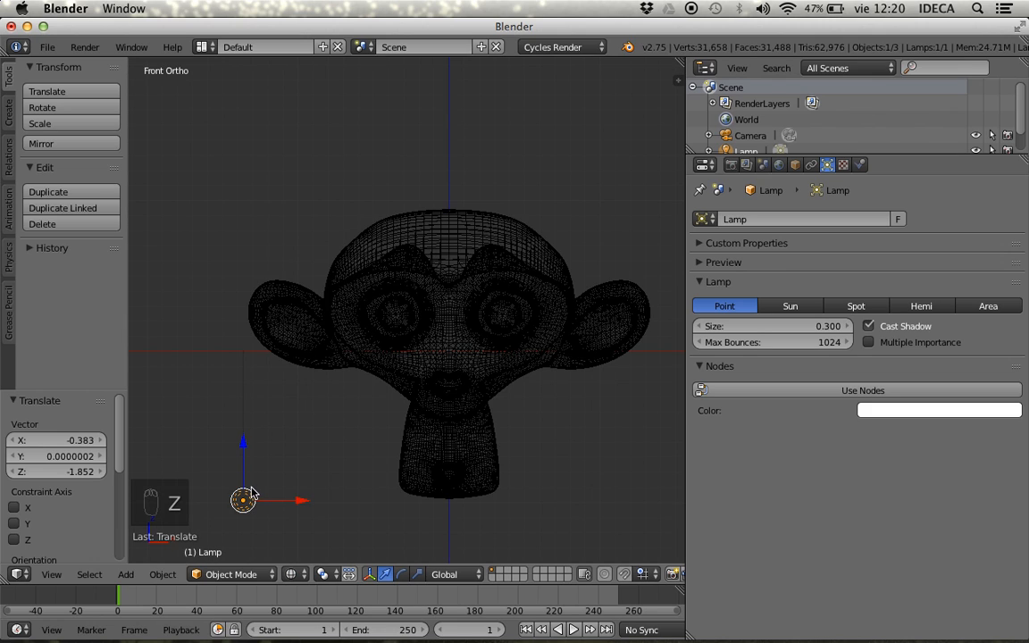
key("g")
left_click(298, 188)
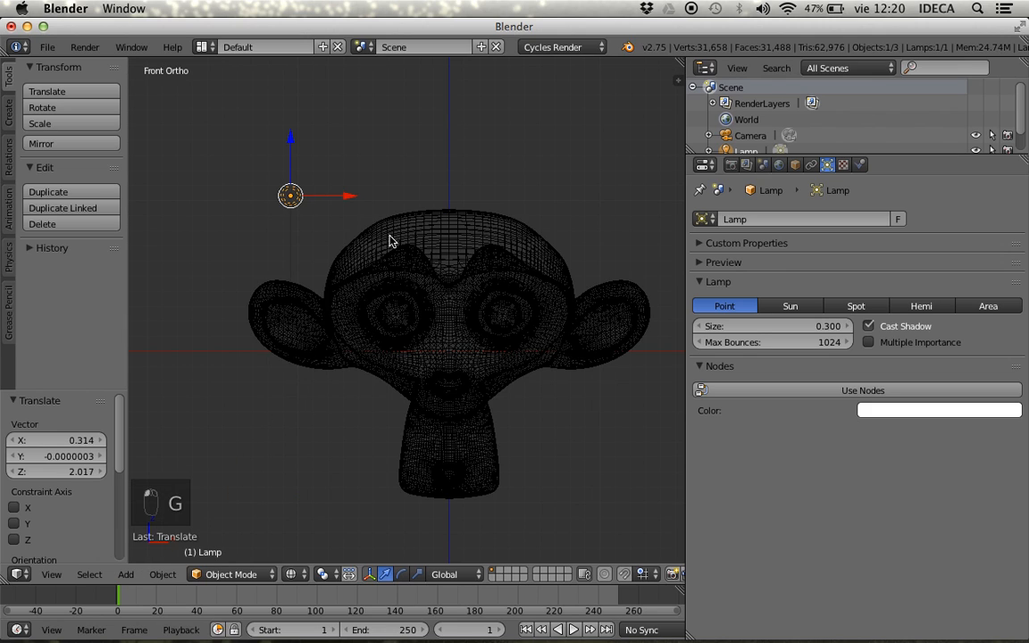
key("shift+z")
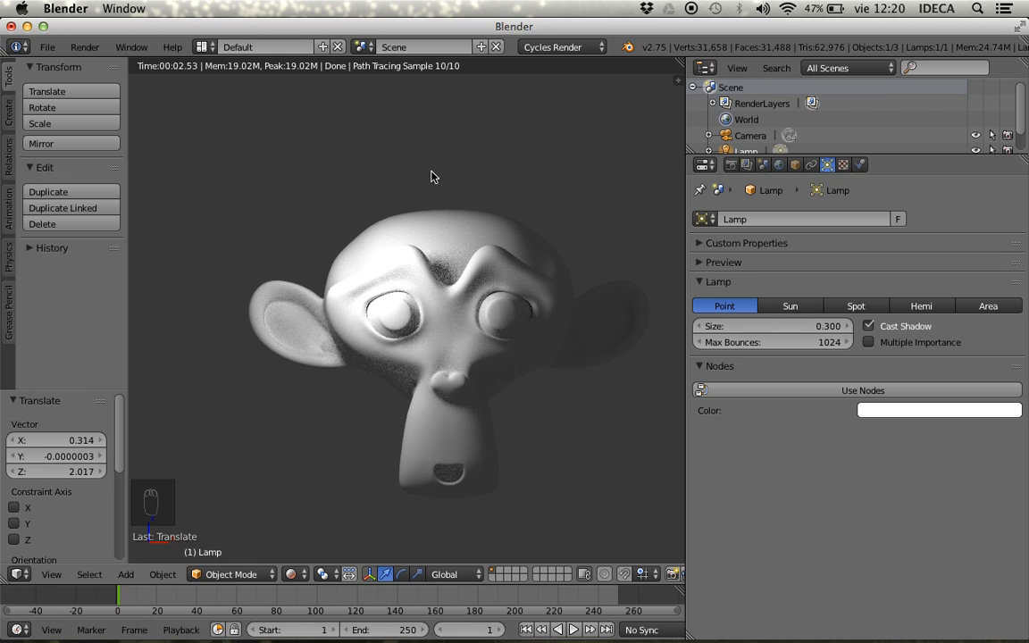
- Draw two grease pencil strokes along the shadow edges on the monkey's forehead
scroll(438, 189, "up", 1)
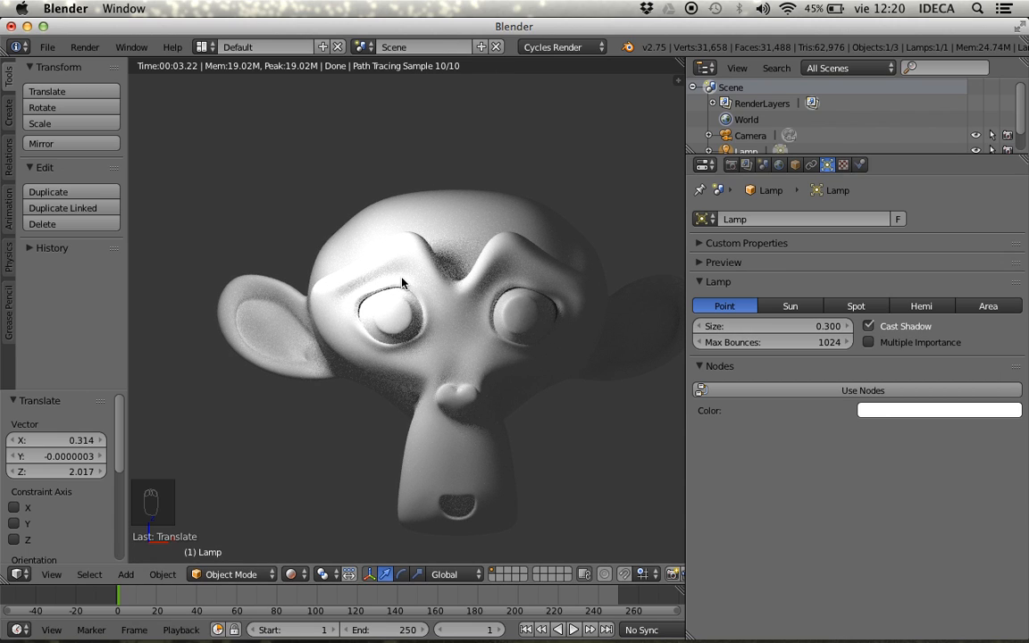
scroll(402, 284, "up", 8)
scroll(259, 289, "down", 4)
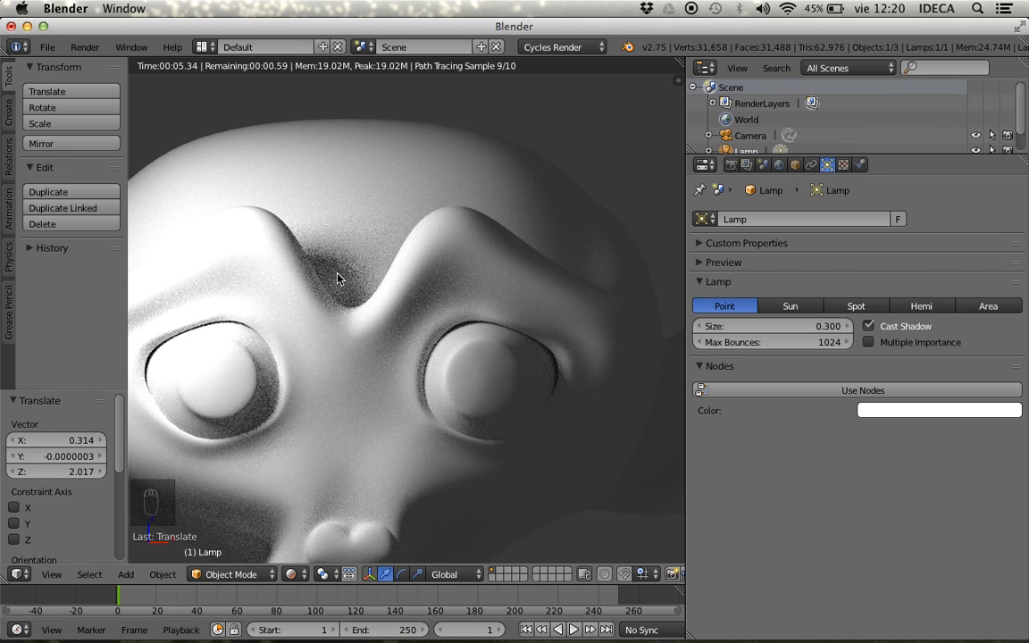
left_click_drag(305, 257, 356, 289)
right_click_drag(354, 306, 329, 278)
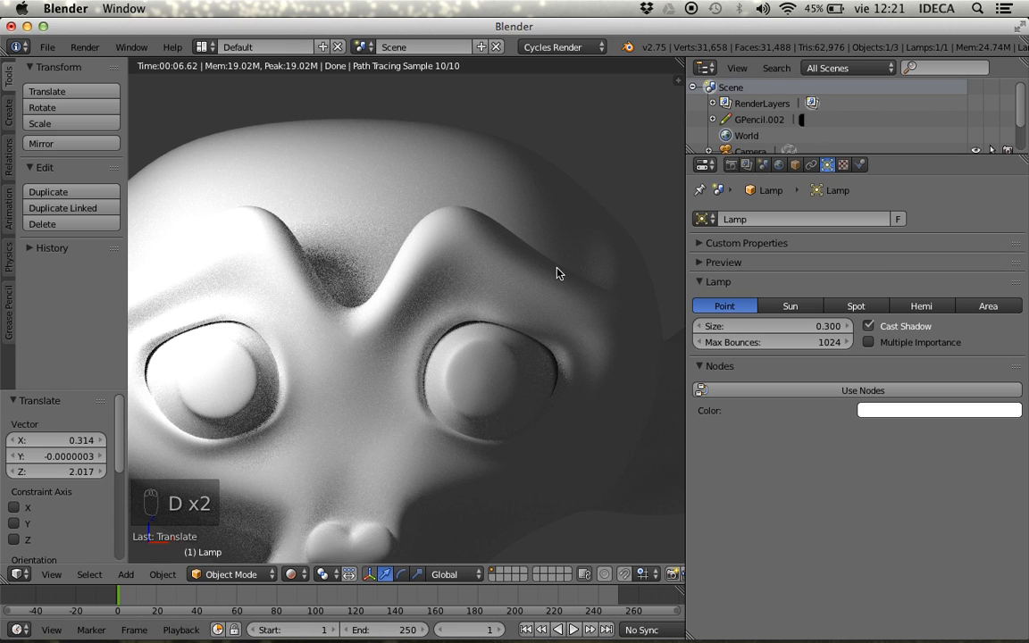
left_click_drag(558, 247, 481, 127)
middle_click_drag(426, 318, 665, 321)
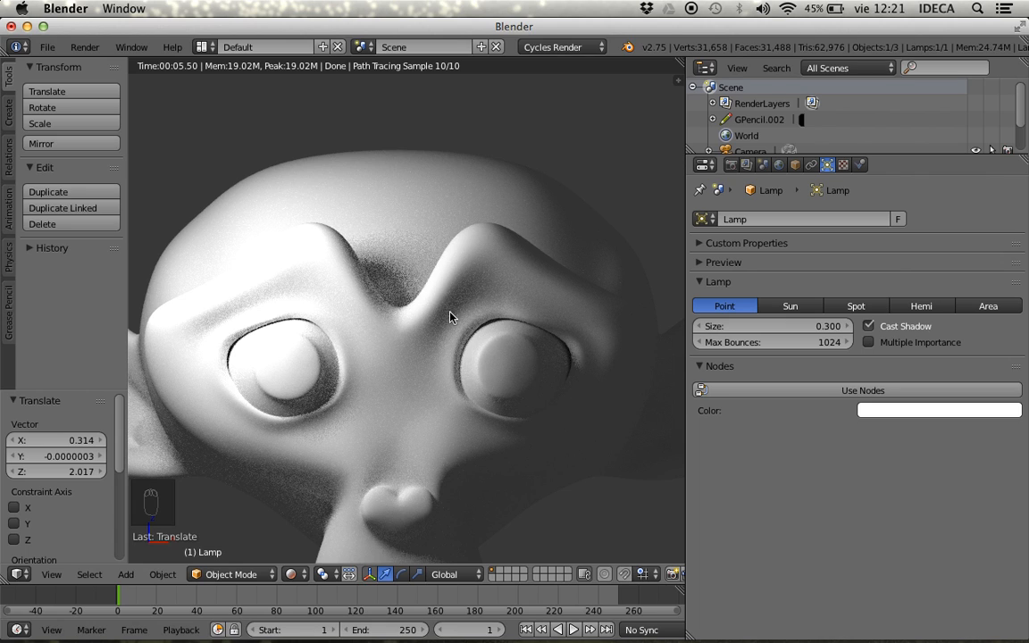
- Set the lamp's size to 0 and inspect the shadow between the monkey's eyebrows up close
left_click(783, 325)
type("0")
key("Return")
scroll(300, 185, "up", 4)
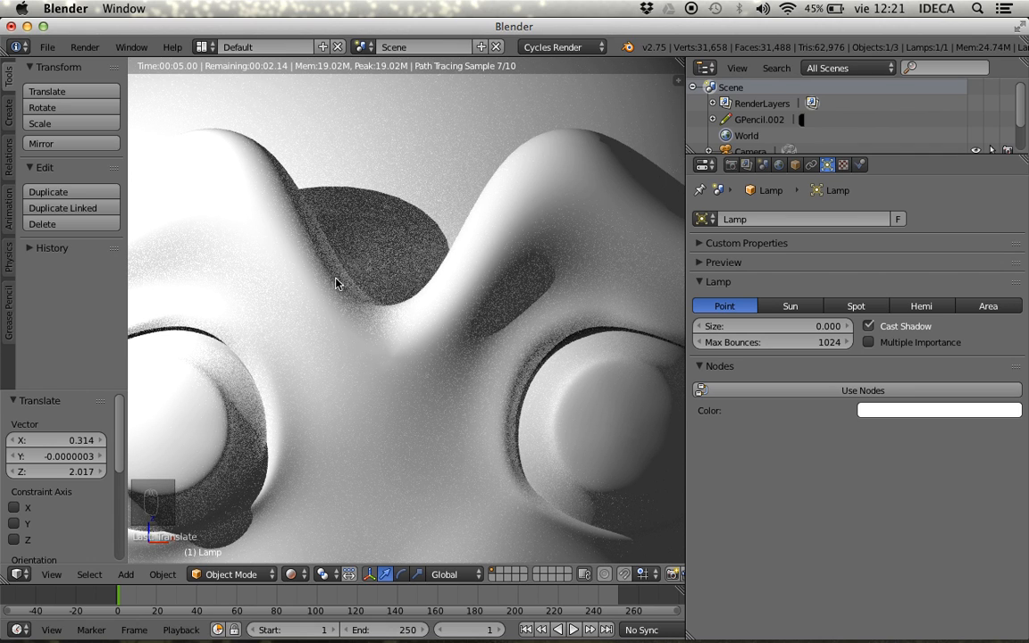
scroll(336, 284, "down", 5)
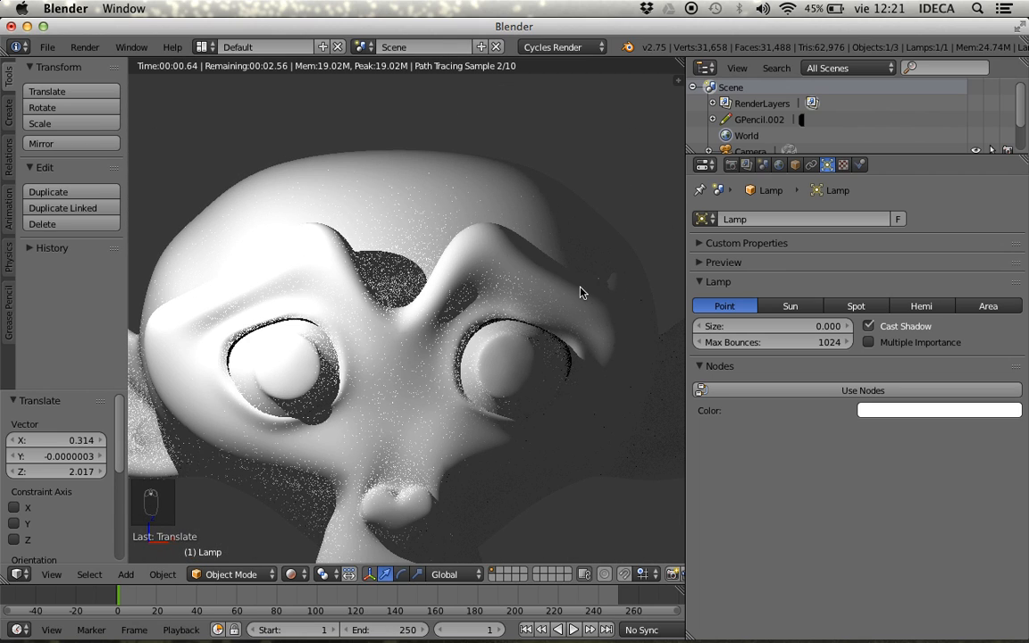
- Set the lamp's size to 1 to compare the shadow softness
left_click(753, 326)
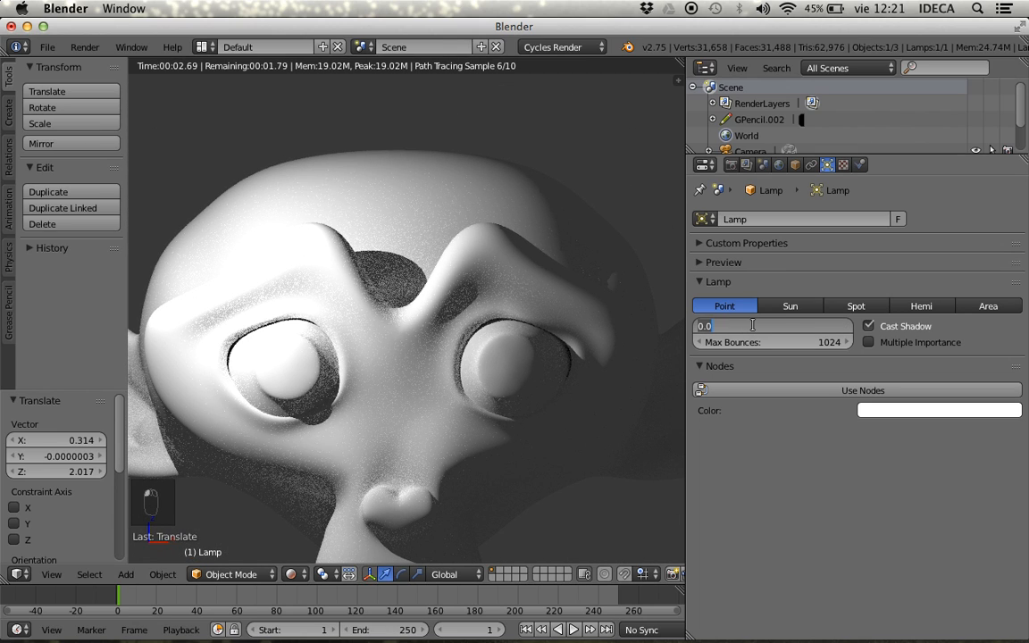
type("1")
key("Return")
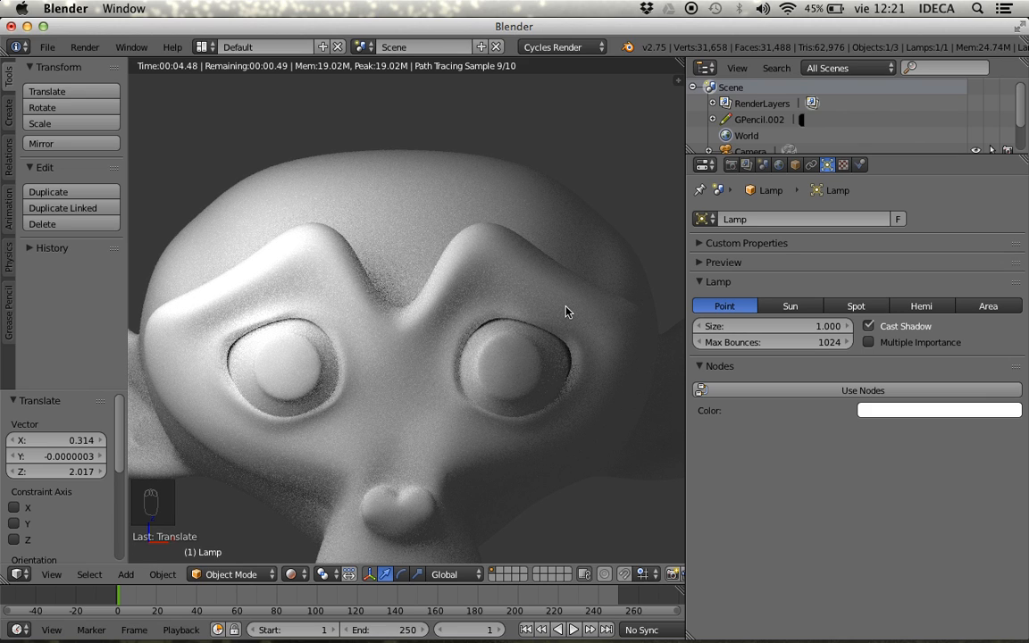
- Reduce the lamp's size to 0.116 and check the shadows on the whole monkey head
left_click_drag(809, 326, 557, 327)
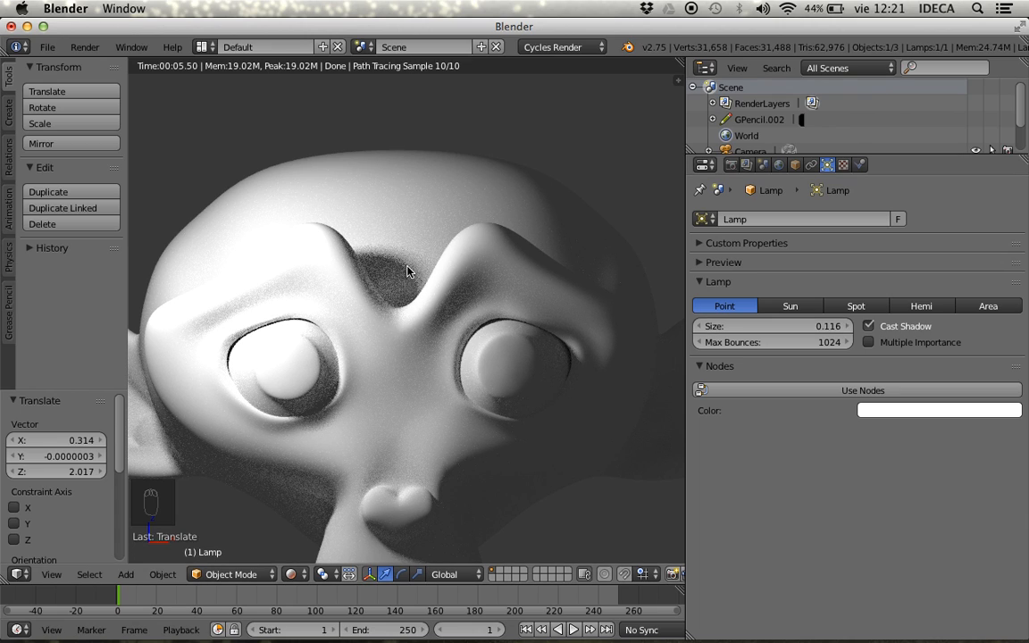
scroll(406, 299, "down", 2)
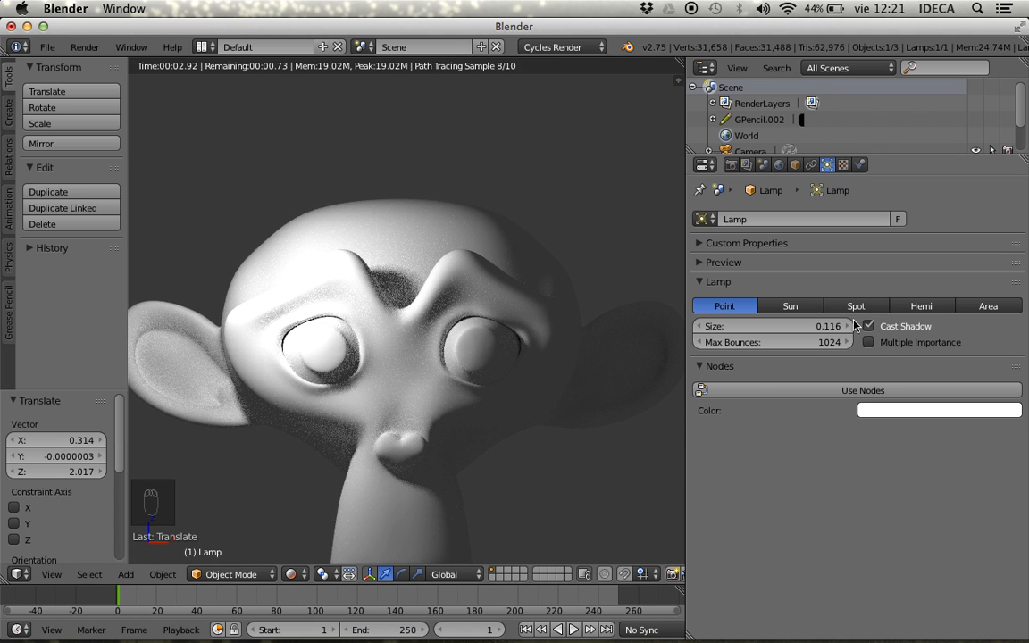
scroll(560, 351, "down", 2)
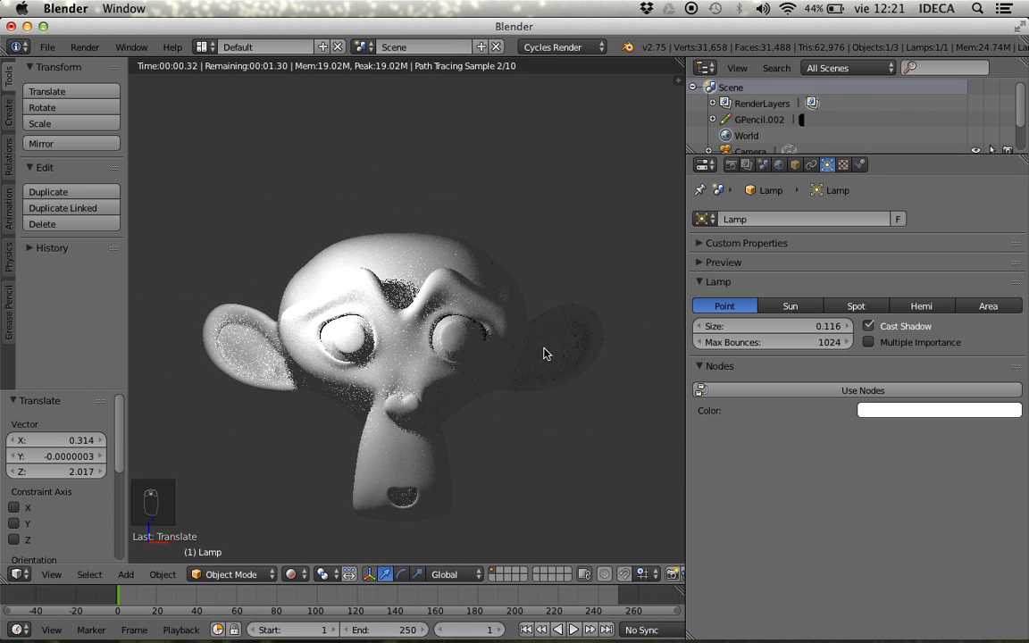
- Return to solid shading, unlink the grease pencil data from the scene and show the scene from the top
key("z")
key("z")
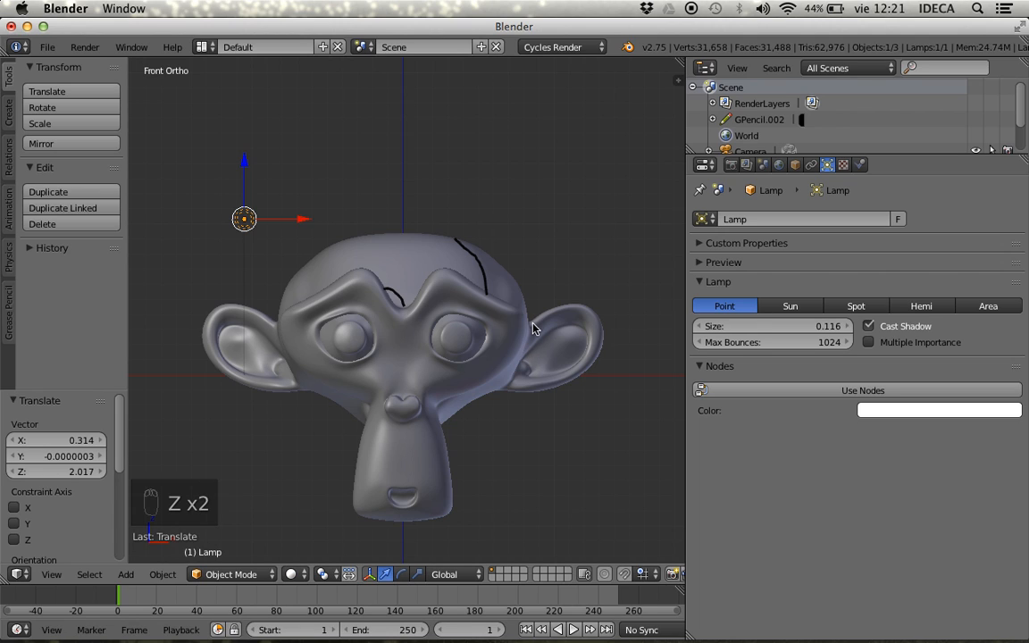
key("n")
left_click(658, 269)
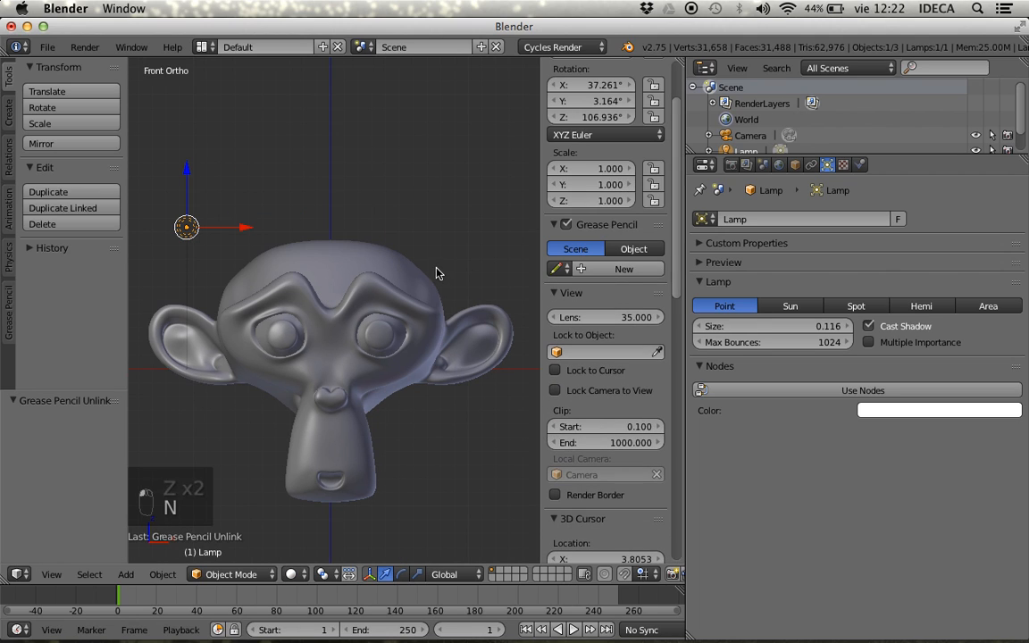
key("n")
key("KP_7")
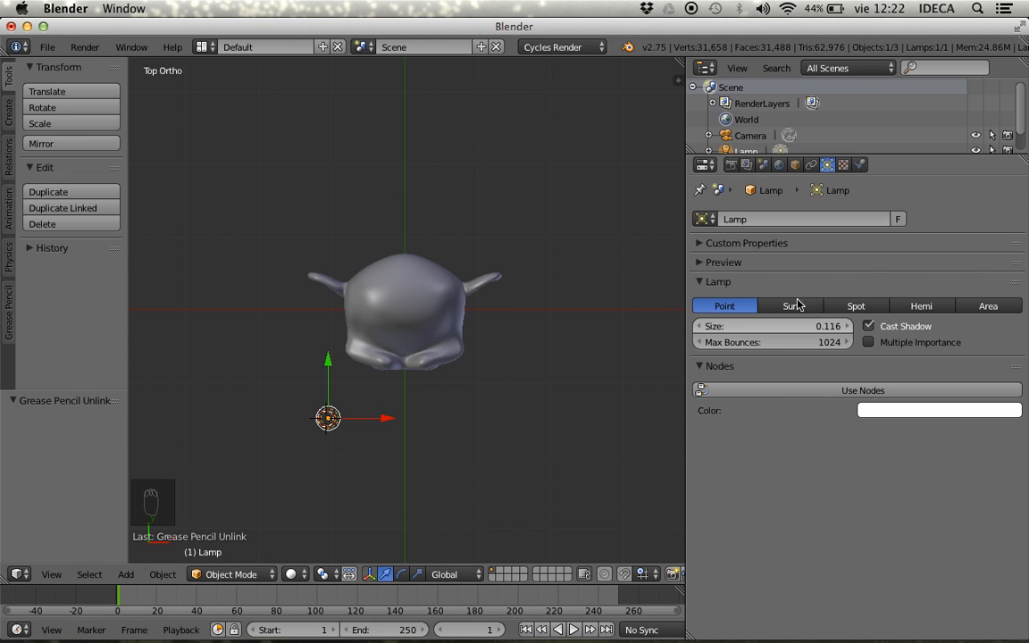
- Sketch four freehand grease pencil arrows radiating outward from the lamp in the top view
key("d")
mouse_move(331, 418)
left_mouse_down()
mouse_move(376, 384)
mouse_move(368, 398)
left_mouse_up()
mouse_move(317, 442)
left_mouse_down()
mouse_move(277, 459)
mouse_move(290, 469)
left_mouse_up()
left_click_drag(312, 407, 271, 356)
mouse_move(341, 435)
left_mouse_down()
mouse_move(373, 471)
mouse_move(356, 465)
left_mouse_up()
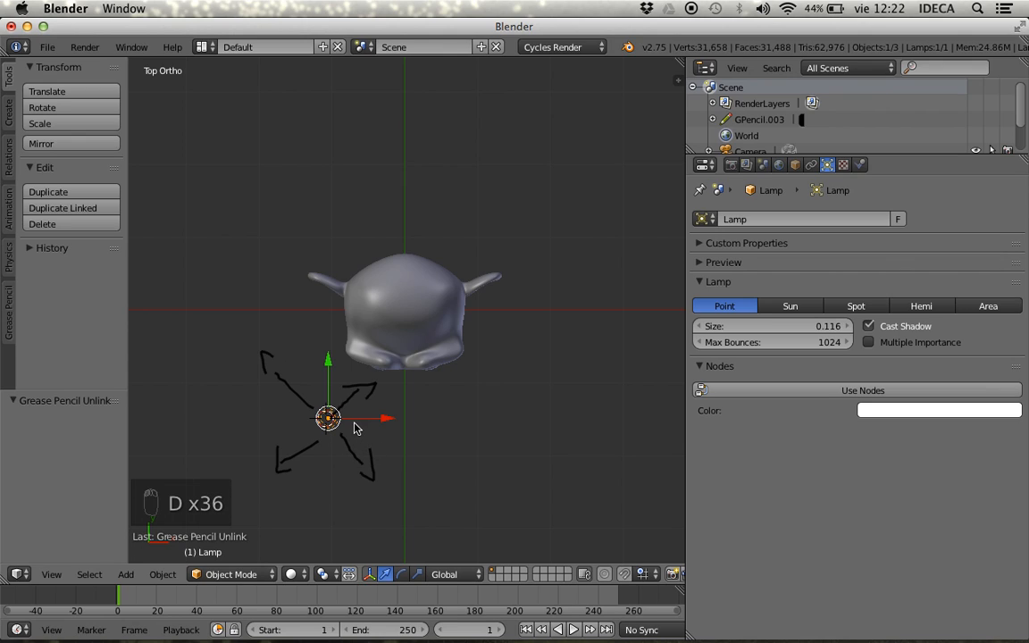
- Draw two straight grease pencil rays from the lamp toward the monkey head and a short stroke connecting them across the head
mouse_move(330, 415)
left_mouse_down("ctrl")
mouse_move(487, 357)
mouse_move(500, 336)
mouse_move(622, 276)
left_mouse_up("ctrl")
left_click_drag(632, 276, 628, 279, "ctrl")
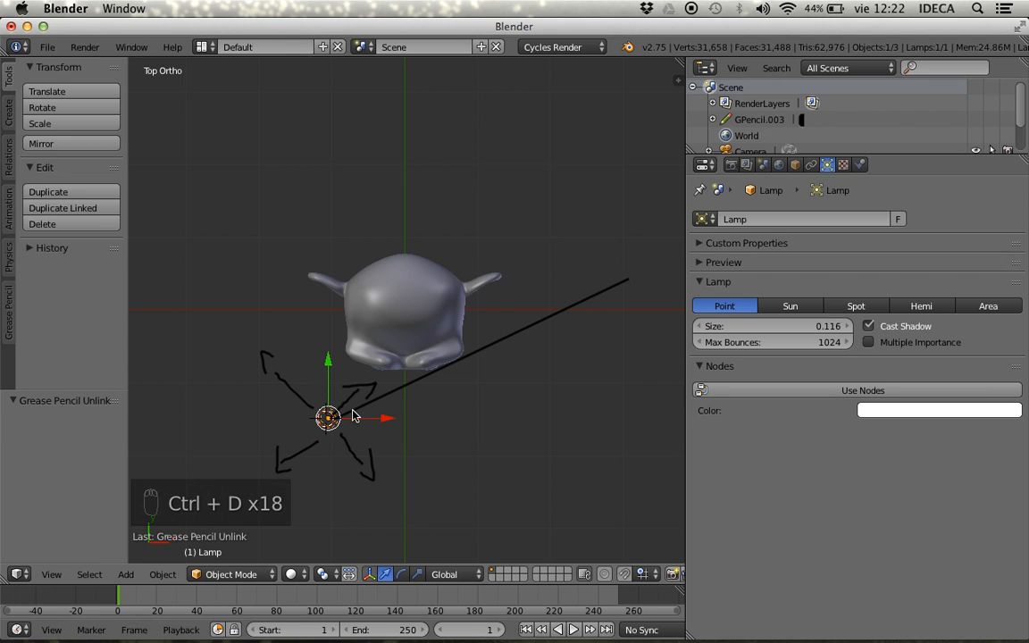
mouse_move(328, 417)
left_mouse_down("ctrl")
mouse_move(494, 235)
mouse_move(489, 241)
left_mouse_up("ctrl")
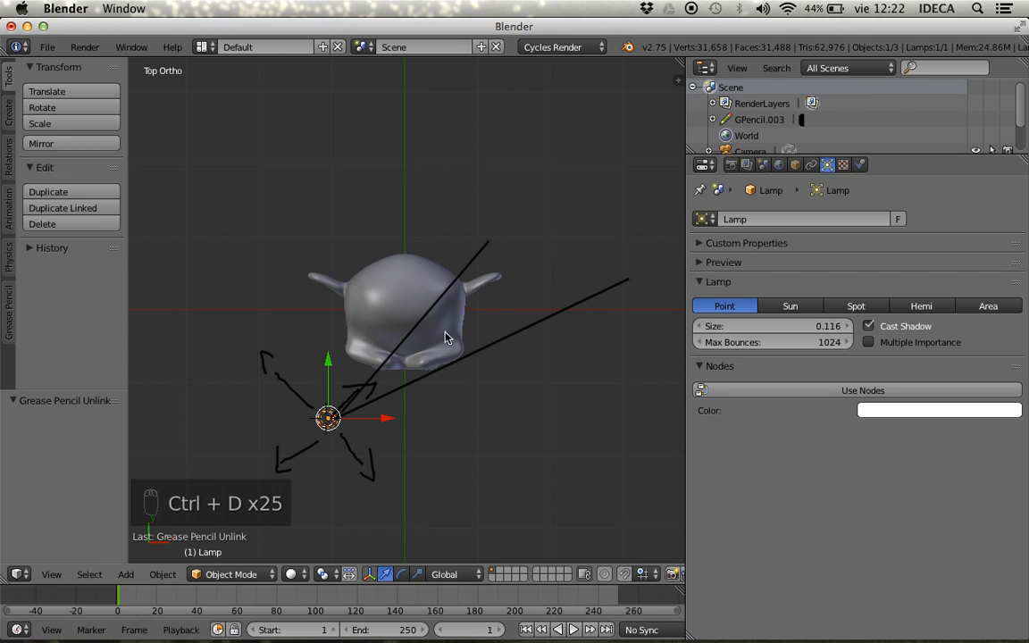
left_click_drag(426, 319, 465, 356)
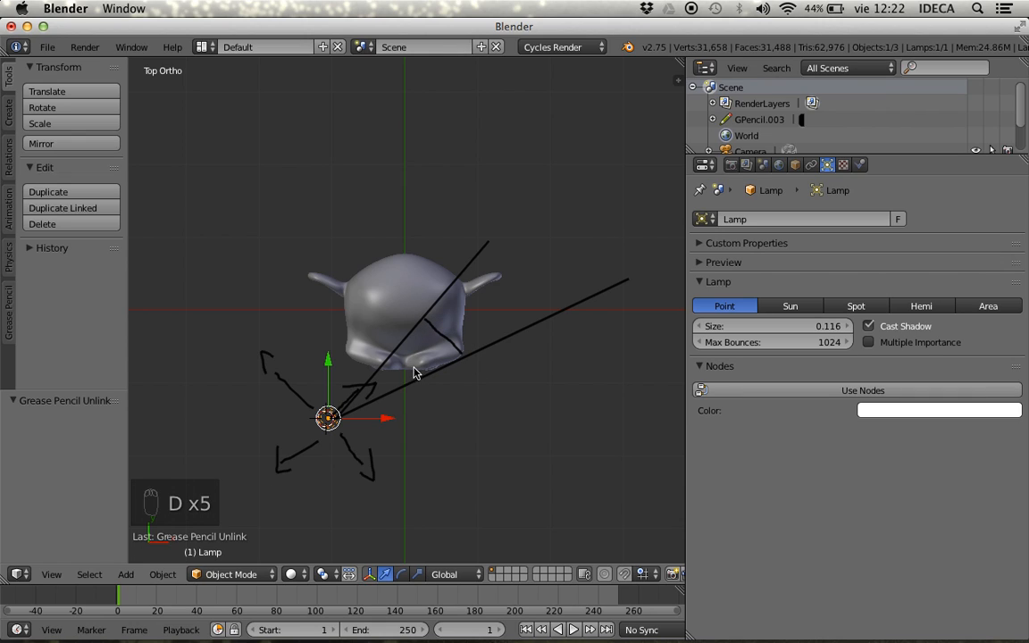
mouse_move(478, 301)
middle_mouse_down()
mouse_move(490, 297)
mouse_move(486, 317)
mouse_move(331, 214)
mouse_move(374, 234)
mouse_move(350, 228)
middle_mouse_up()
key("KP_7")
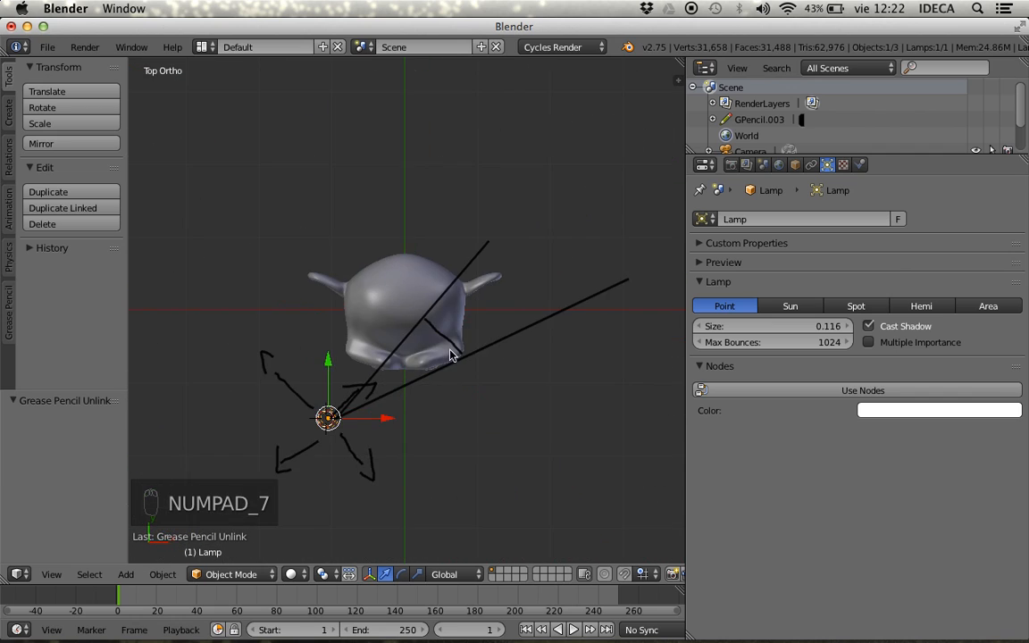
scroll(449, 355, "up", 1)
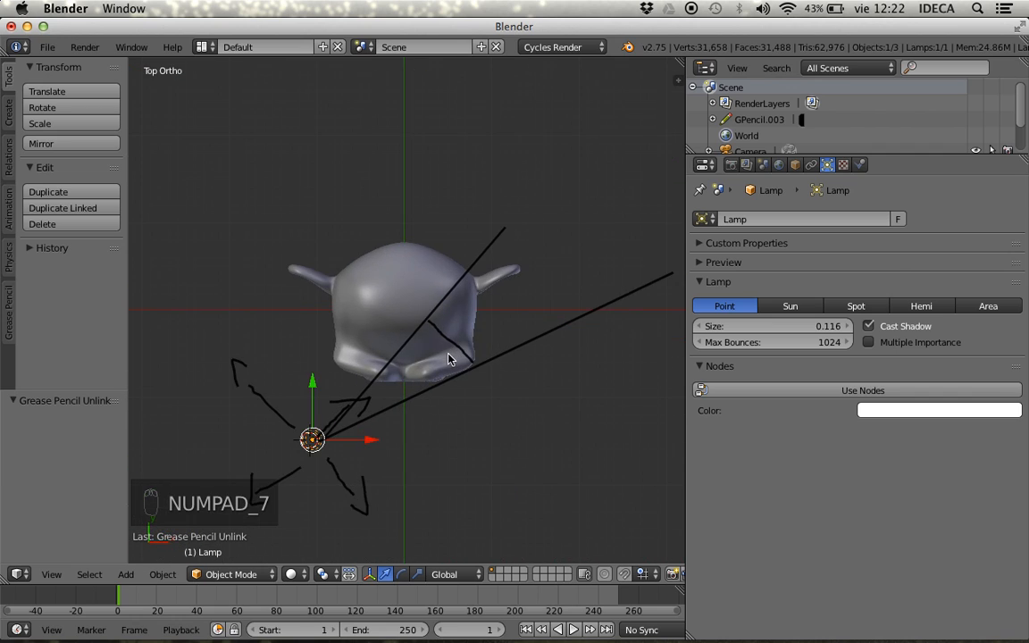
- Show the head rendered from the front and turn off the lamp's Cast Shadow option
key("KP_1")
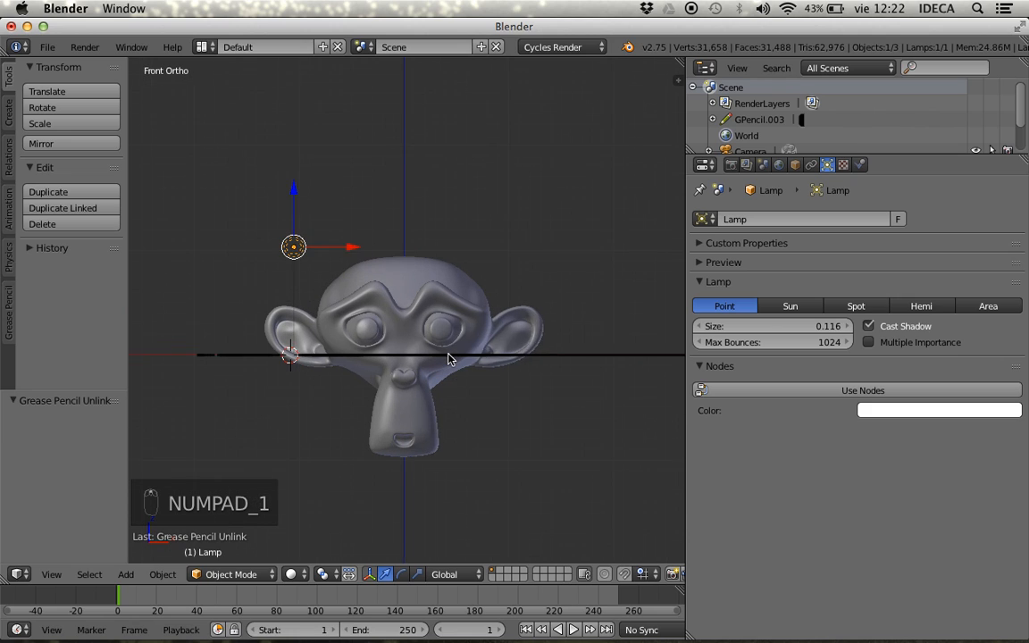
key("shift+z")
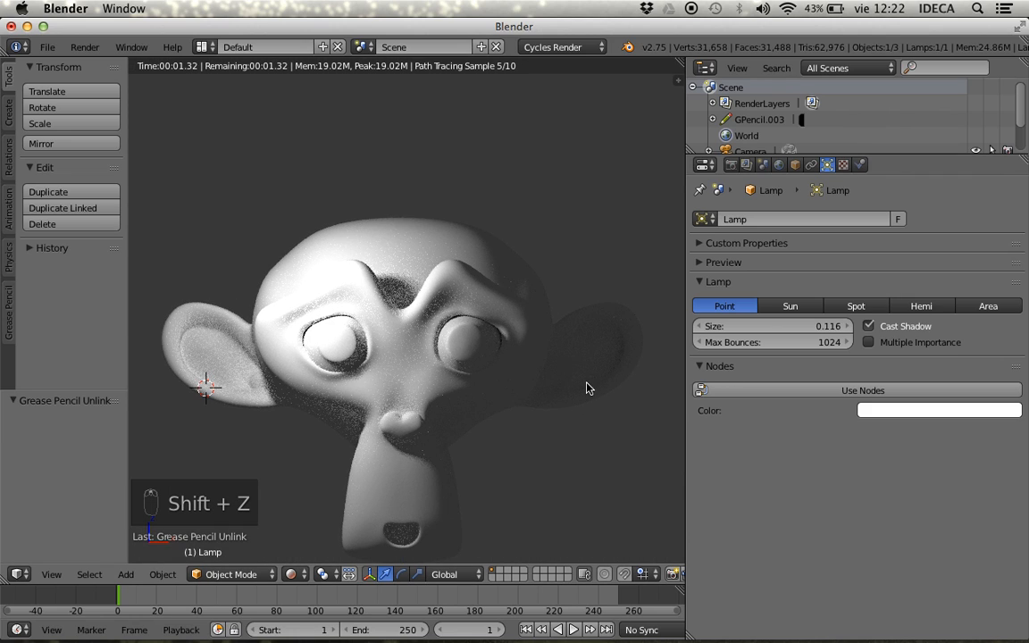
left_click(868, 326)
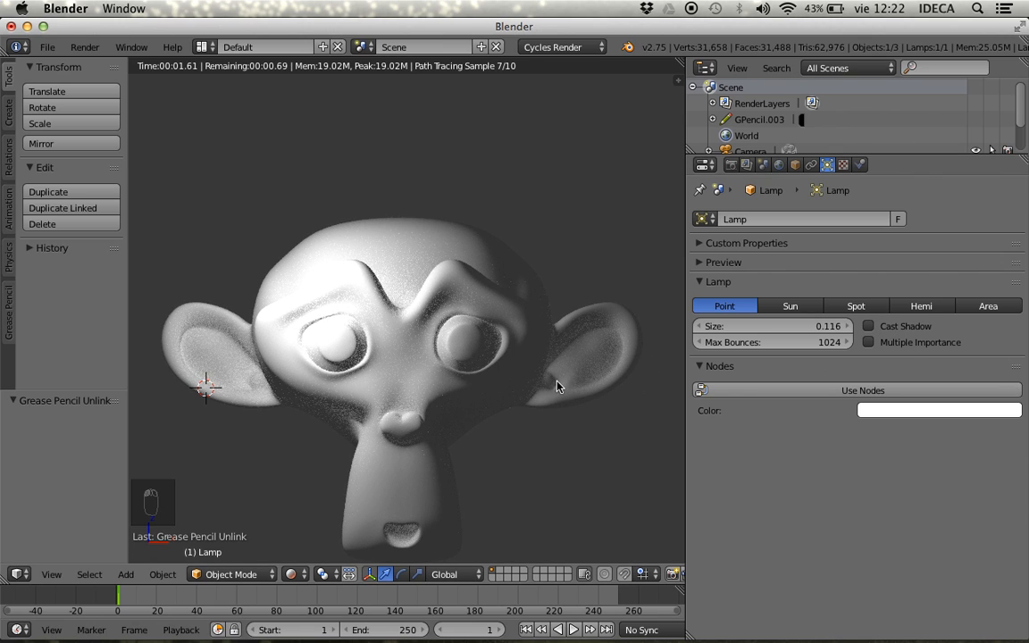
- Show the scene as wireframe from the top and nudge the lamp by X -0.008 and Y -0.015
key("KP_7")
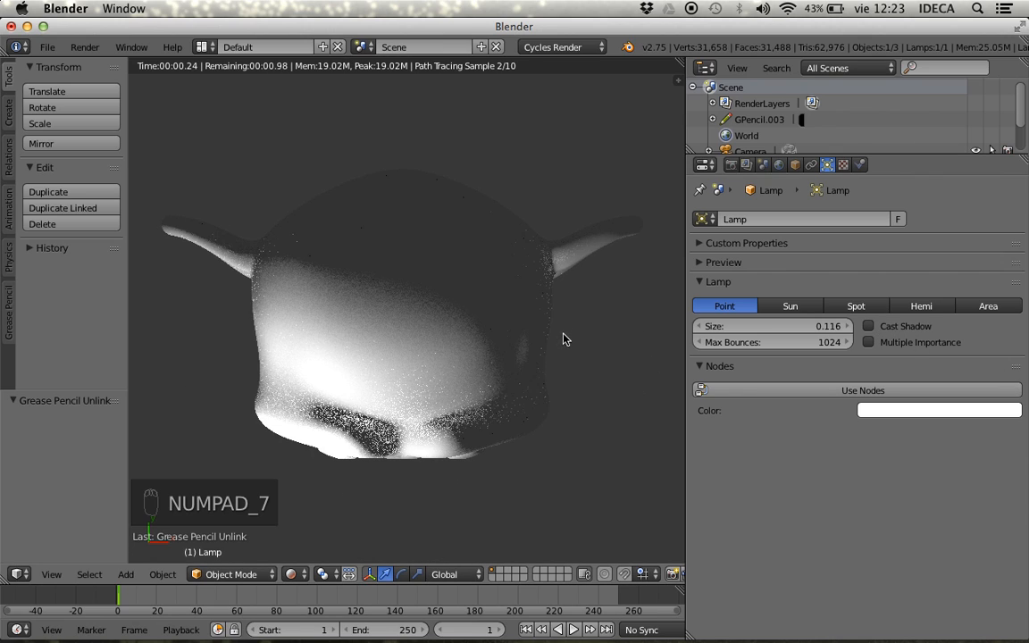
key("z")
scroll(541, 366, "down", 2)
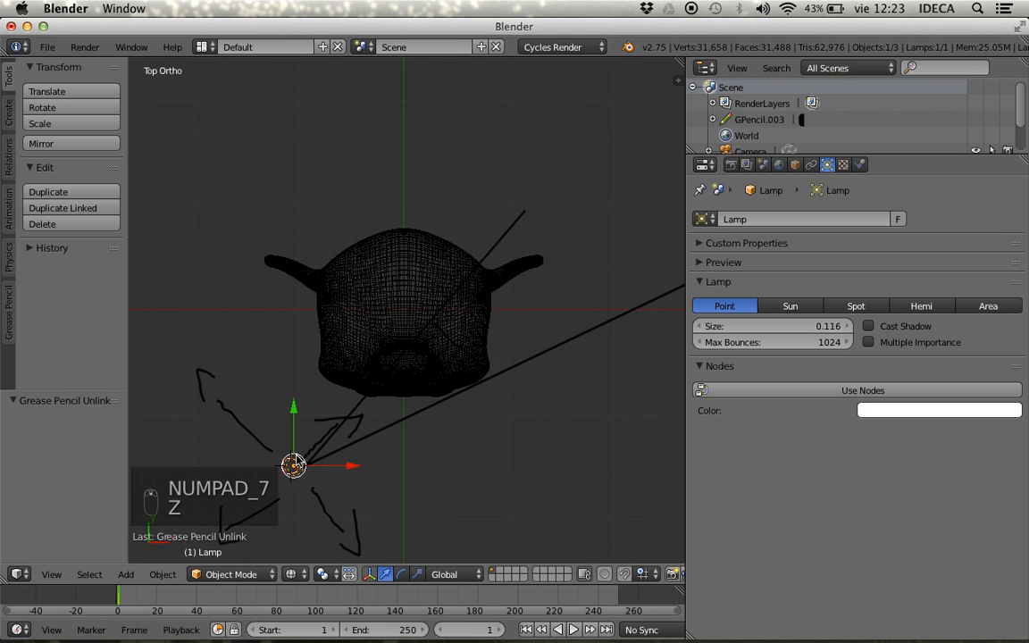
mouse_move(291, 466)
left_mouse_down()
mouse_move(417, 383)
mouse_move(264, 479)
mouse_move(291, 471)
left_mouse_up()
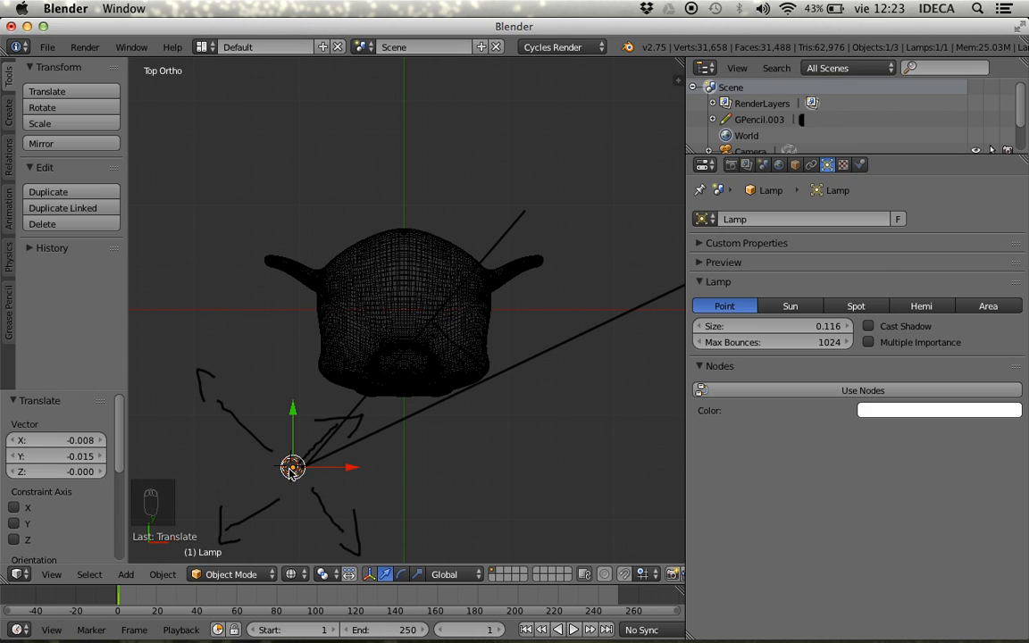
- Draw a straight grease pencil ray from the lamp through the head to the far ear
key("ctrl+d")
key("ctrl+d")
key("ctrl+d")
key("ctrl+d")
mouse_move(299, 469)
left_mouse_down("ctrl")
mouse_move(413, 385)
mouse_move(437, 383)
mouse_move(567, 257)
mouse_move(571, 240)
left_mouse_up("ctrl")
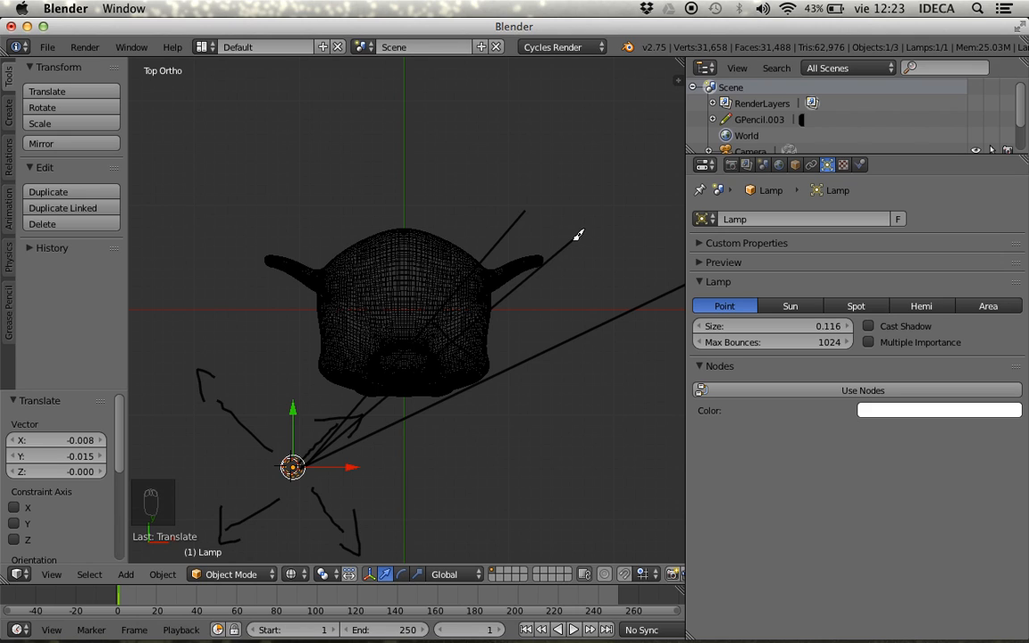
key("ctrl+d")
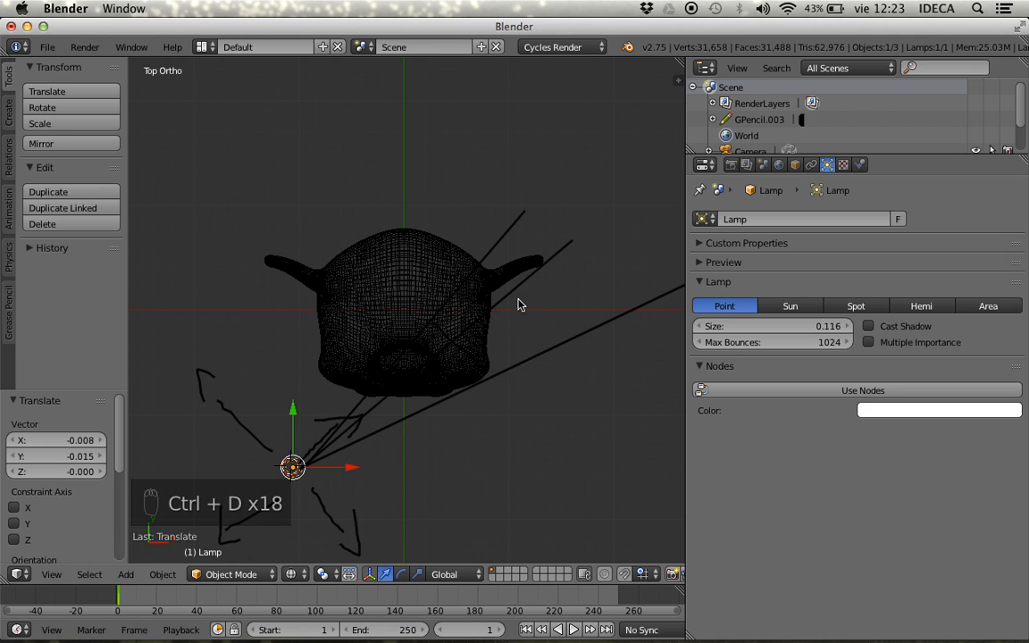
- Switch to the front view and unlink the grease pencil data from the scene
key("KP_1")
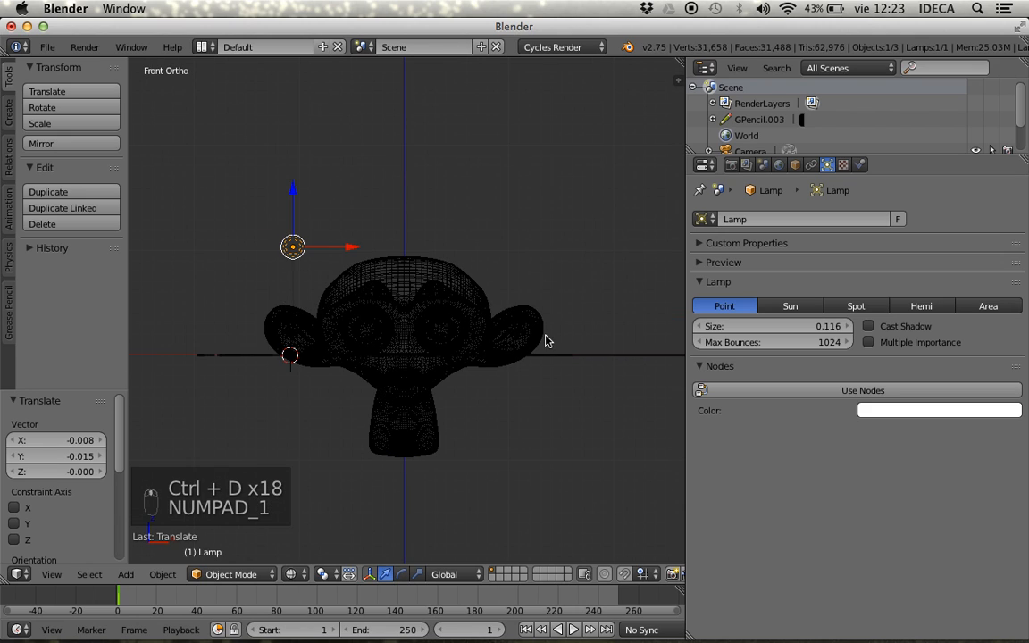
key("n")
left_click(654, 270)
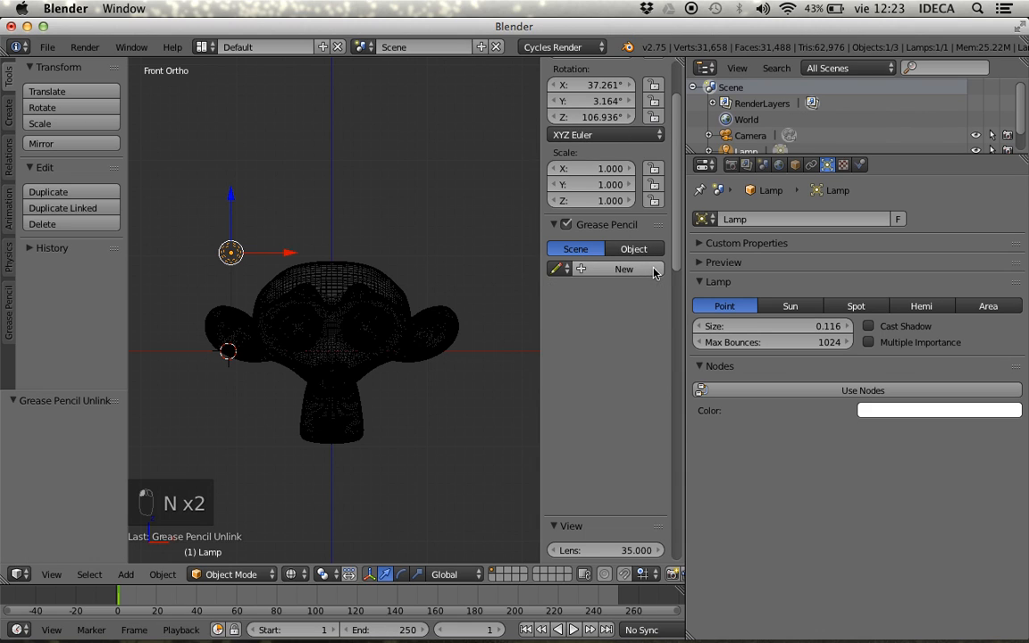
key("n")
- Return to rendered shading, turn the lamp's Cast Shadow option back on and check the shadows on the head
key("shift+z")
scroll(484, 299, "up", 5)
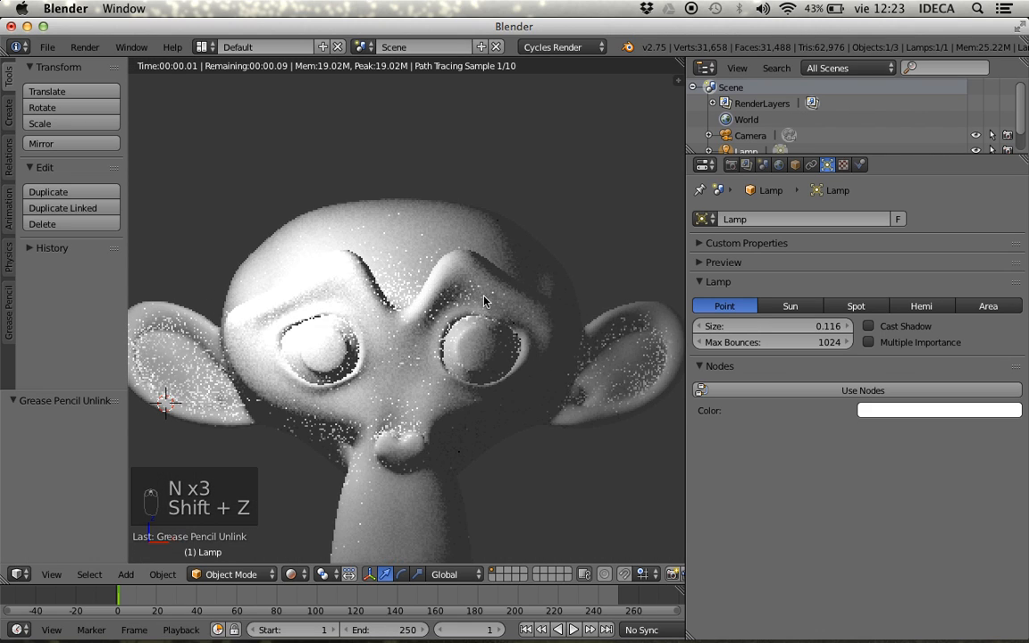
left_click(868, 326)
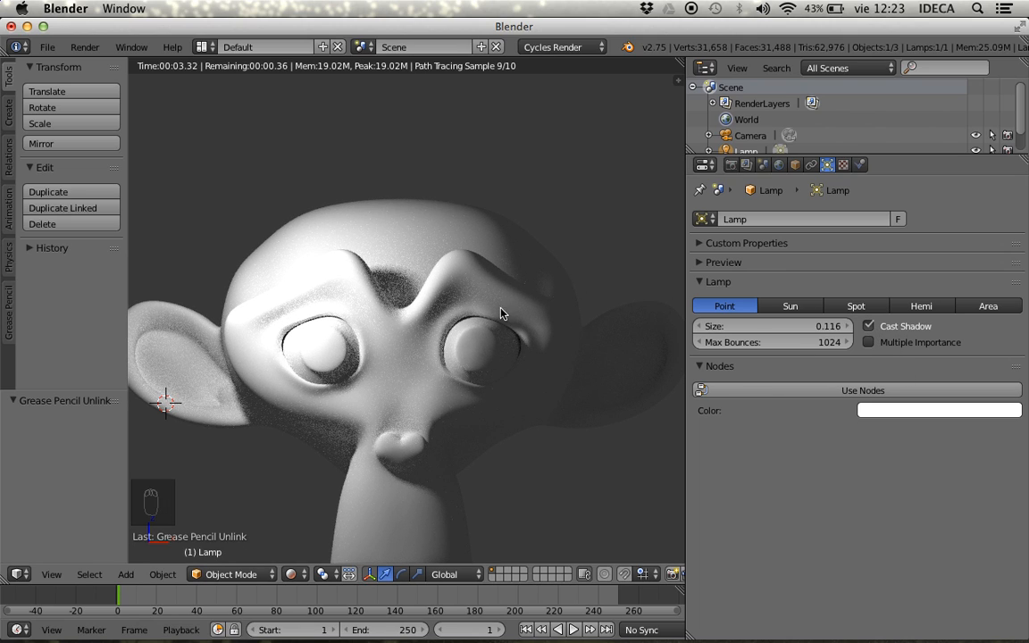
scroll(501, 313, "down", 3)
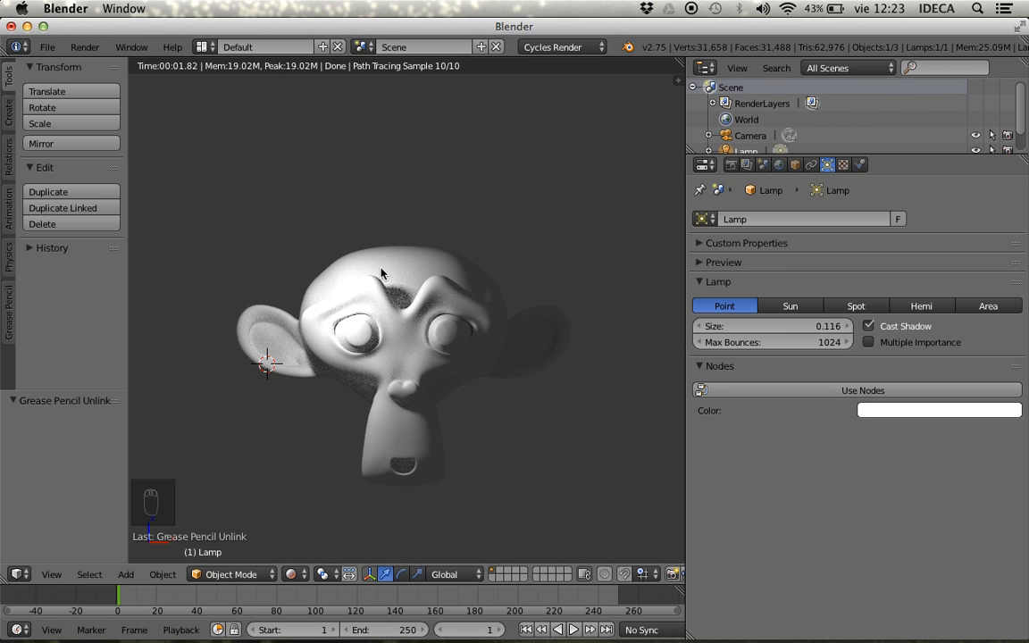
scroll(381, 270, "up", 3)
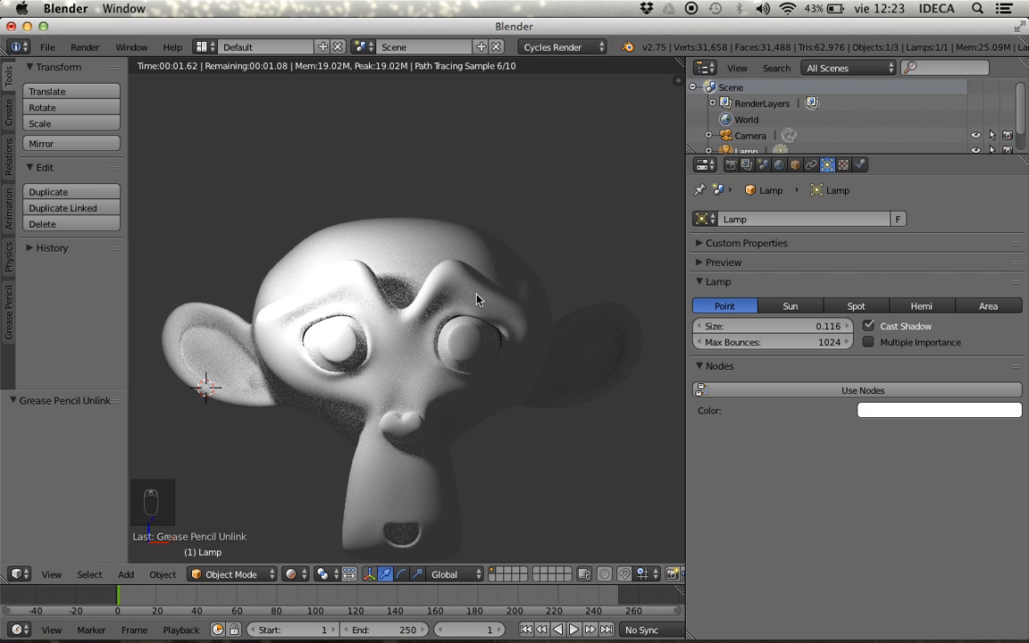
- Enable nodes for the lamp and set its emission color to blue
left_click(922, 411)
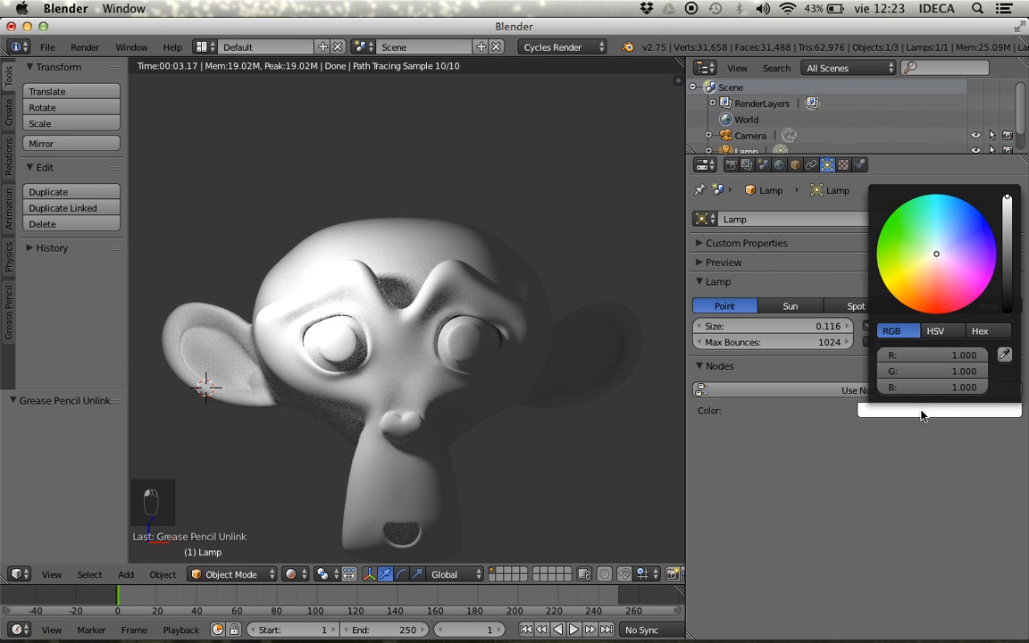
left_click(770, 391)
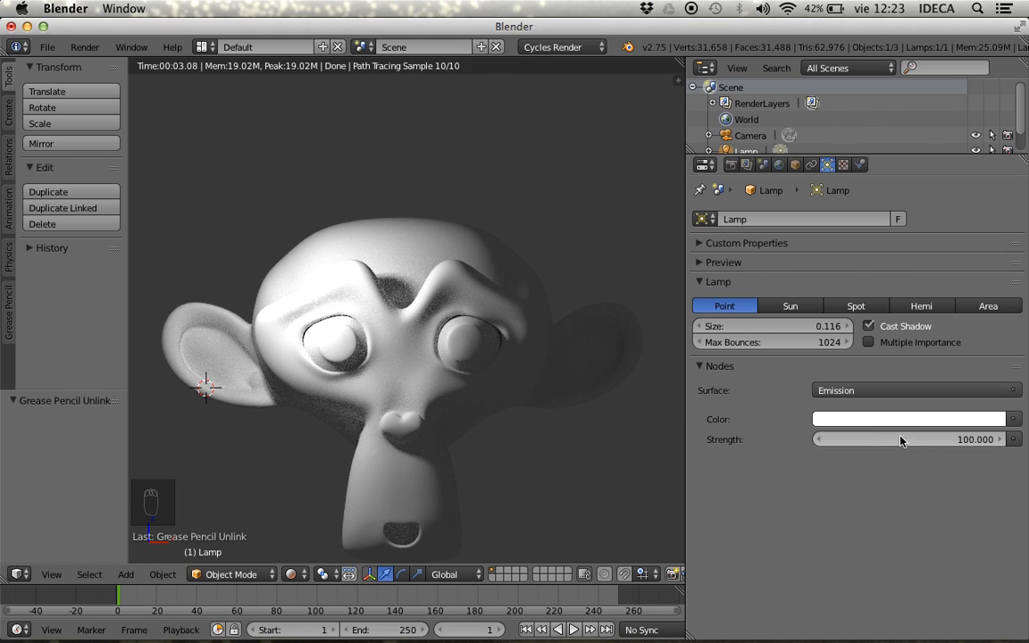
left_click(882, 420)
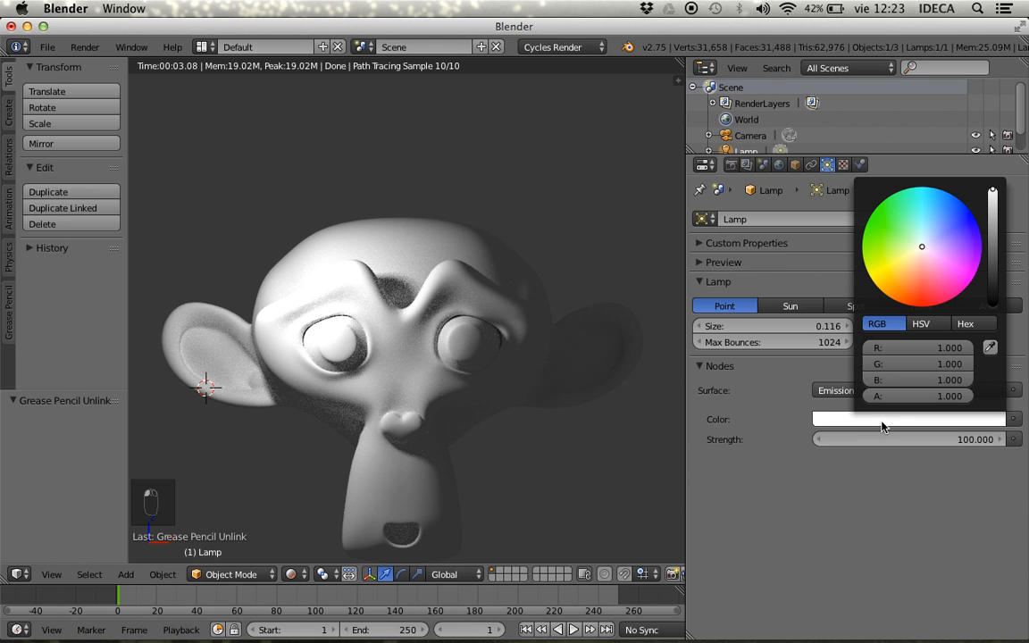
left_click(974, 224)
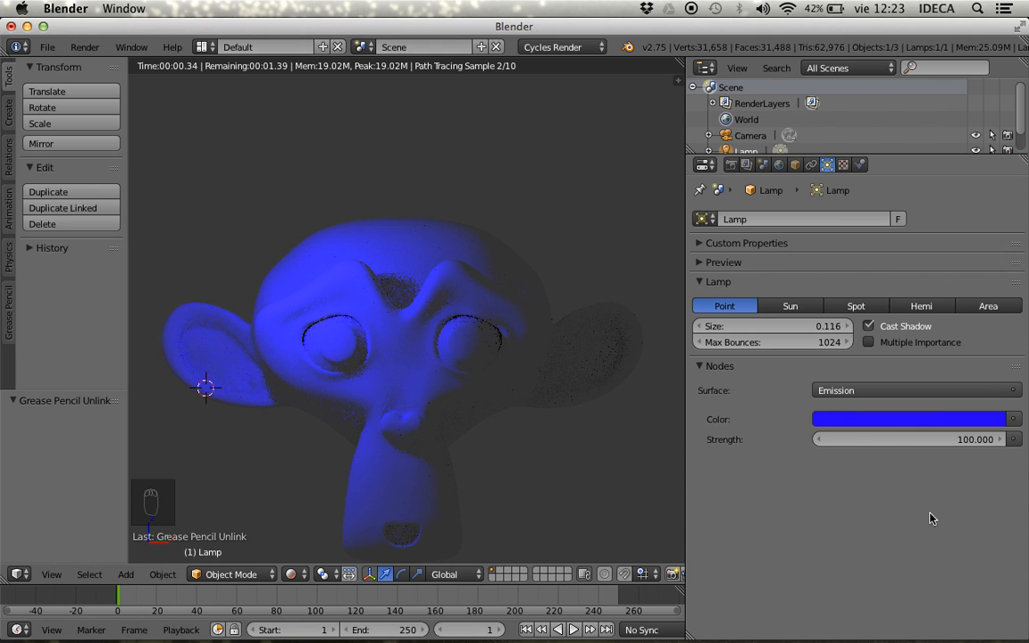
- Change the lamp's emission color to a dark green with R 0.010, G 0.163 and B 0.009
left_click(911, 420)
left_click(880, 223)
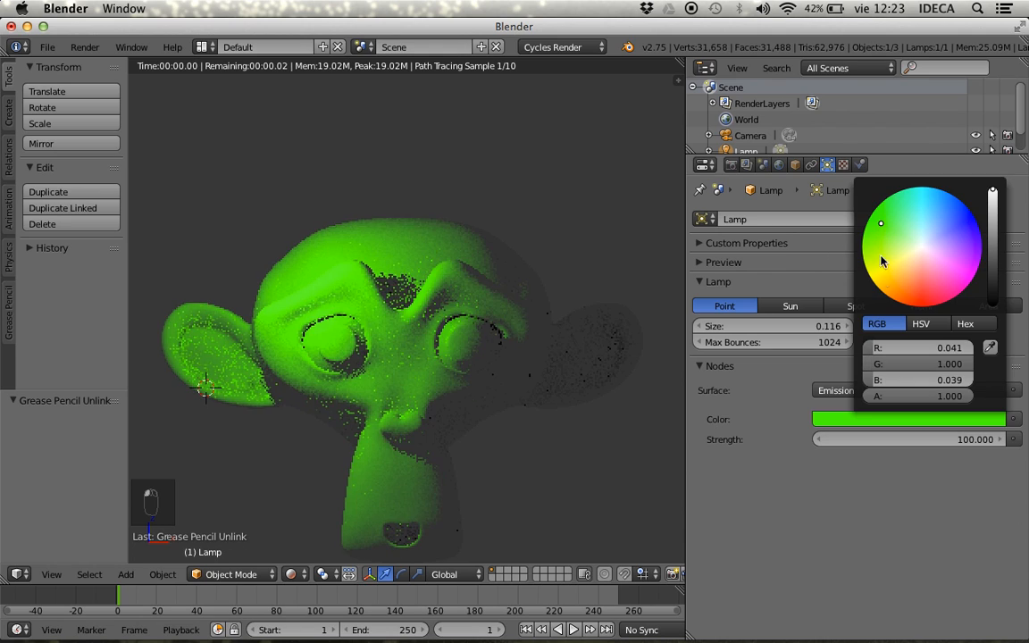
left_click(992, 253)
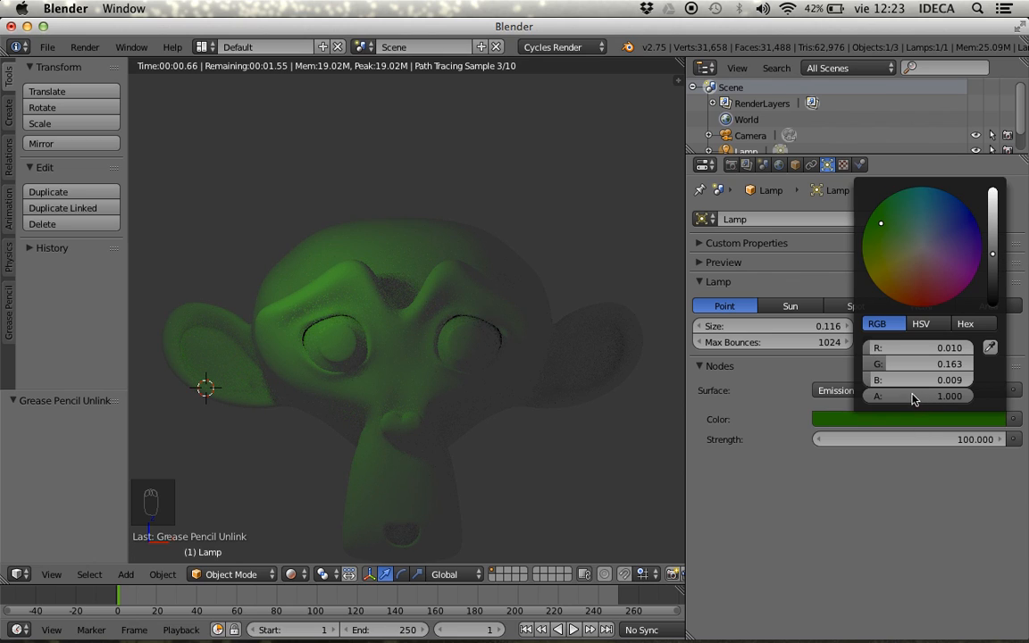
- Reset the lamp's emission color to white by raising its RGB channels
left_click_drag(880, 349, 978, 365)
left_click_drag(862, 380, 947, 380)
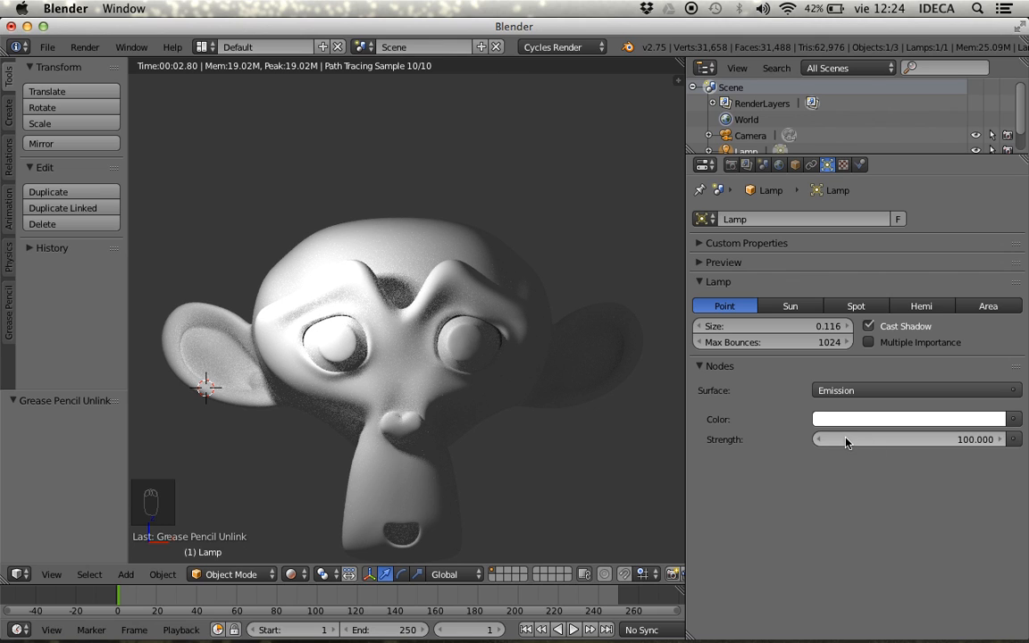
scroll(428, 422, "up", 1)
scroll(427, 422, "down", 1)
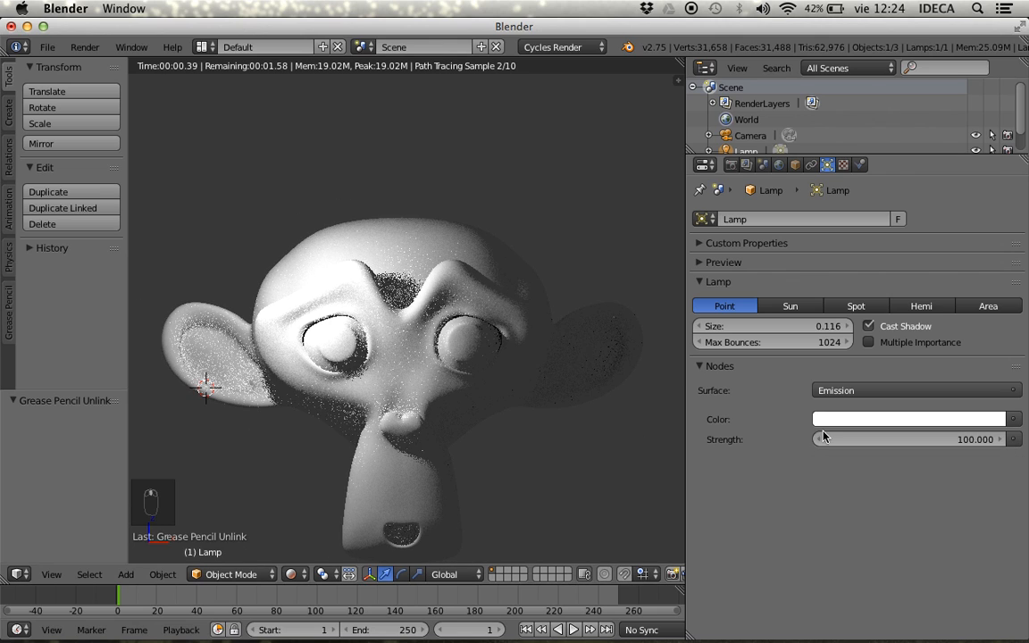
- Reduce the lamp's emission strength to 11 and inspect the dimmer lighting on the head
left_click_drag(880, 438, 821, 439)
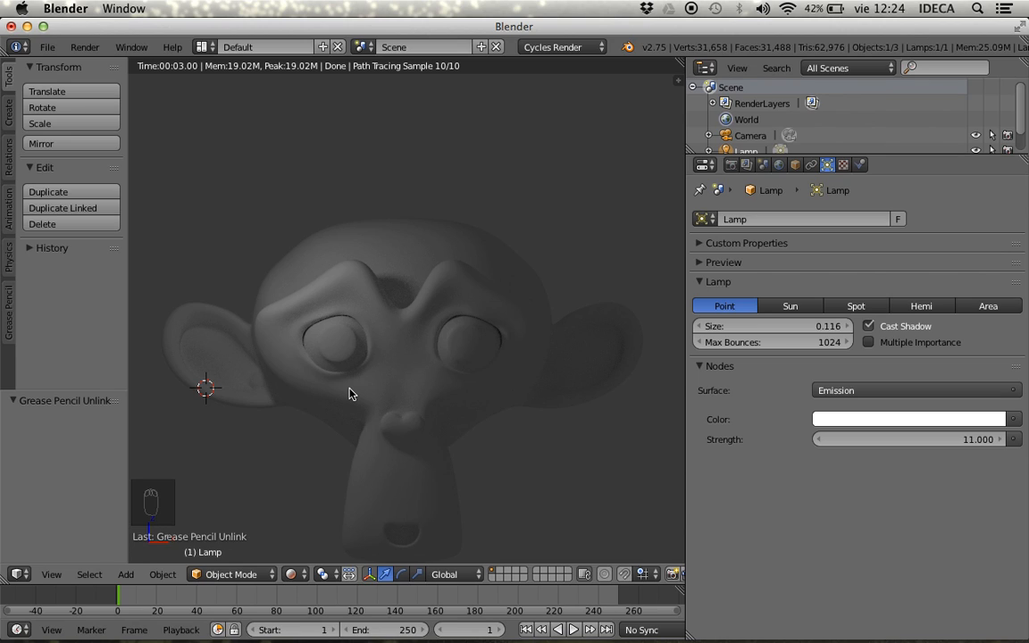
scroll(380, 386, "up", 2)
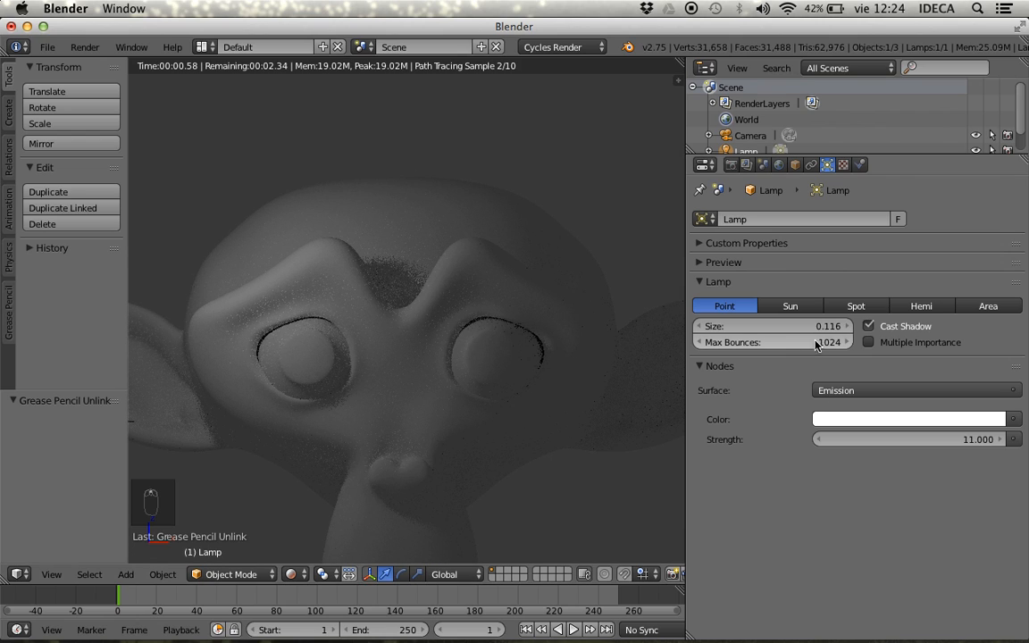
scroll(438, 342, "down", 1)
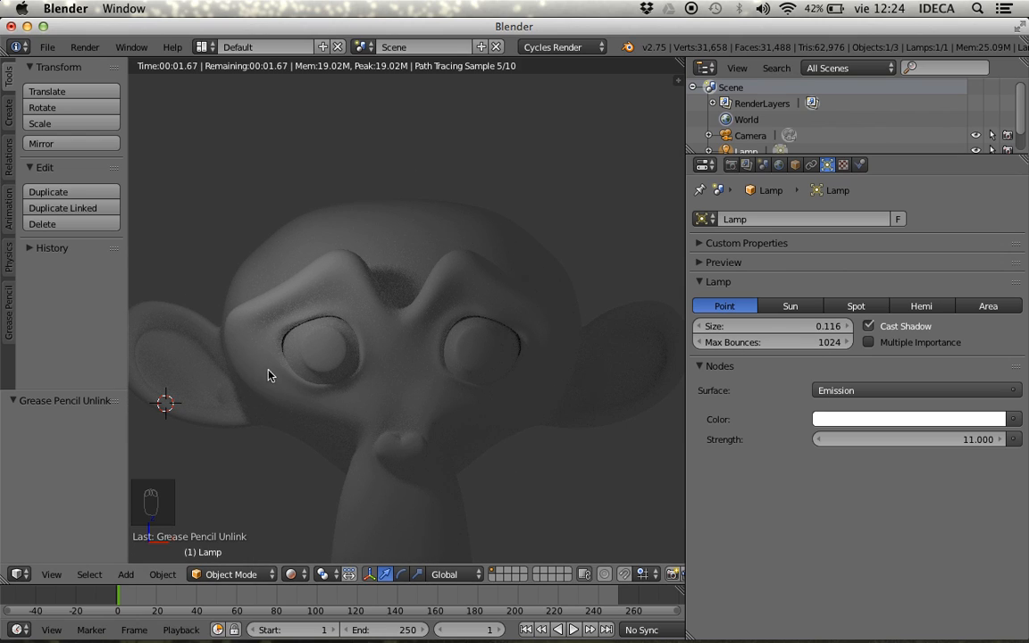
- In a top wireframe view, draw straight grease pencil lines from the lamp to the face's near edge and near ear, undoing the stray extra stroke
key("KP_7")
key("z")
scroll(319, 362, "down", 5)
scroll(326, 402, "up", 2)
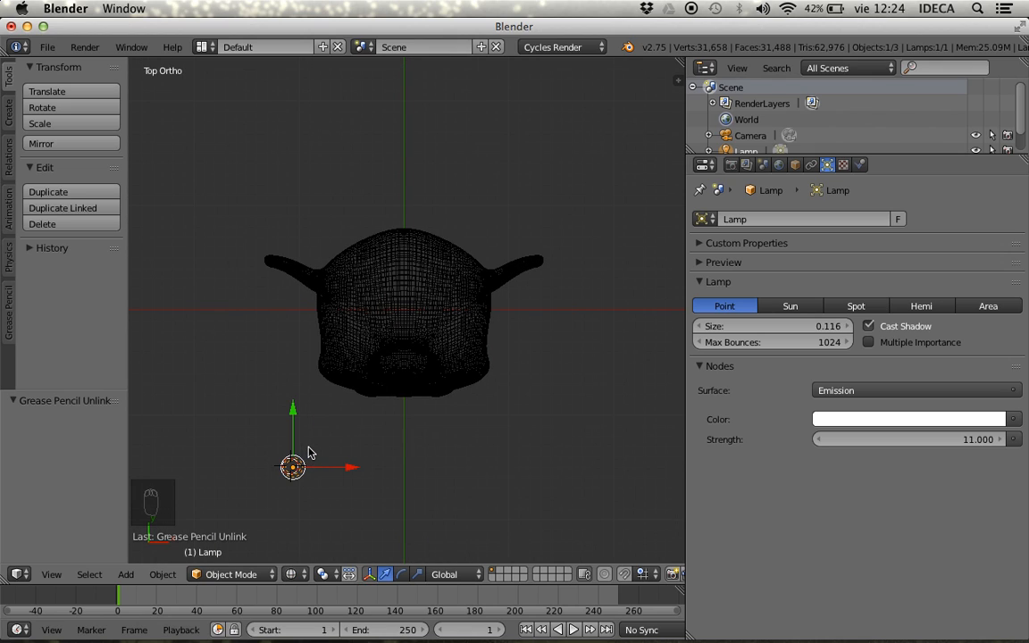
left_click_drag(296, 455, 326, 364, "ctrl")
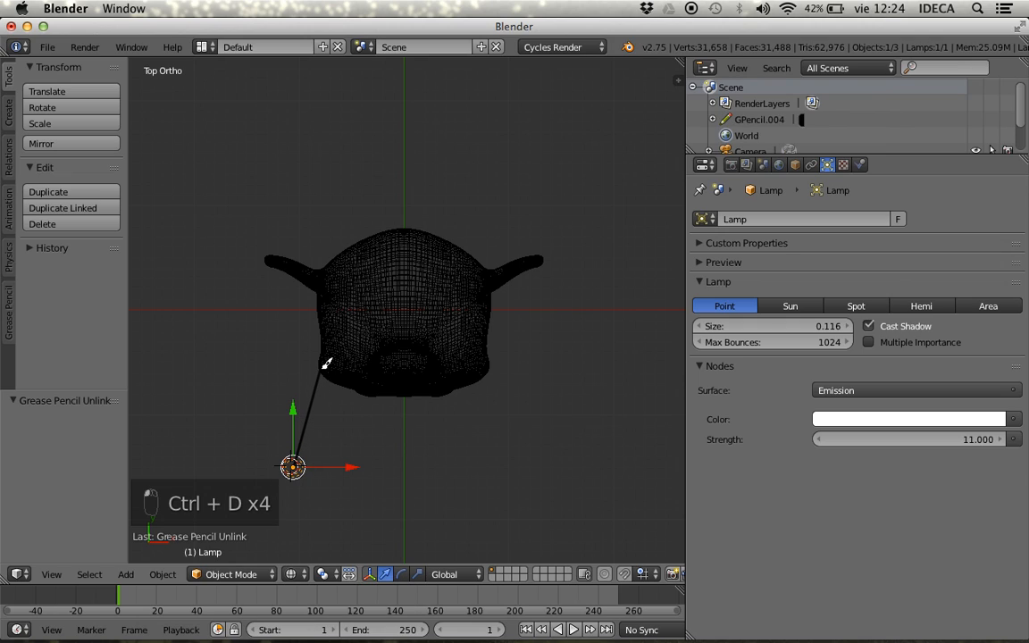
left_click_drag(293, 451, 290, 272, "ctrl")
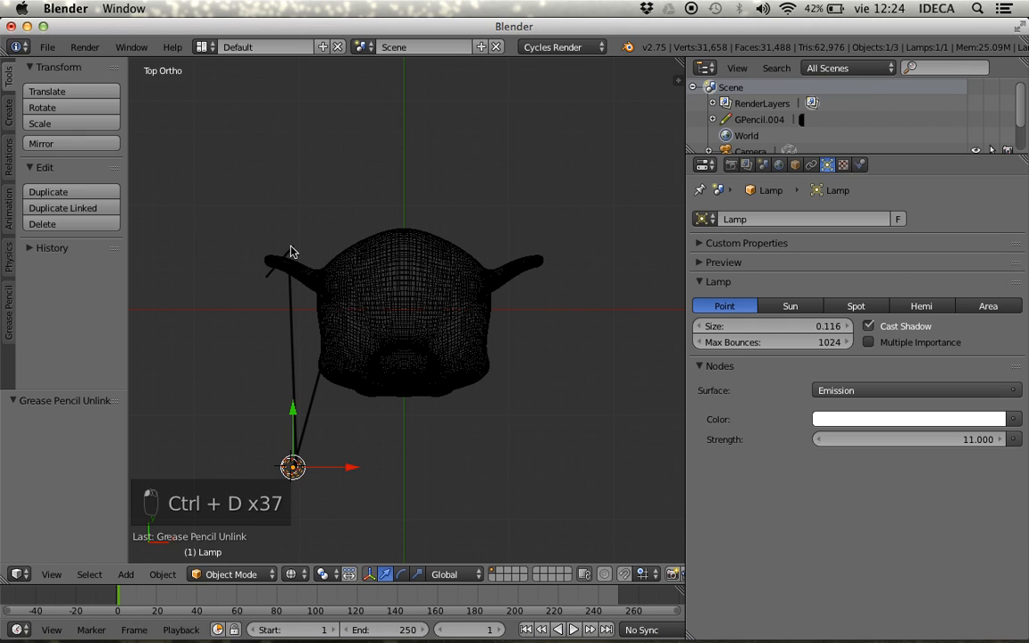
key("super+z")
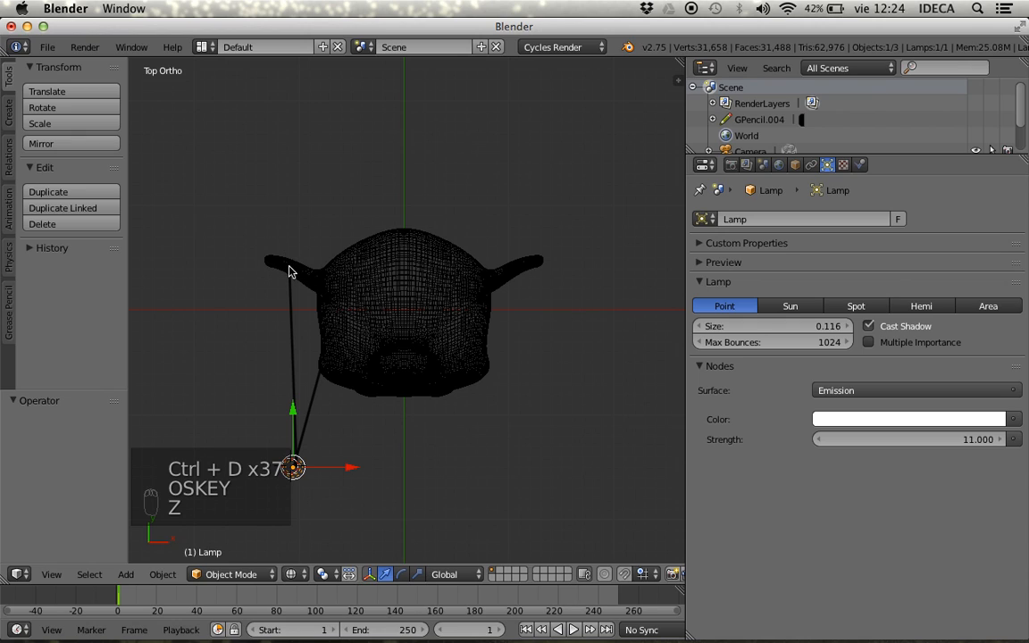
- Draw a grease pencil loop around the near ear and straight light-bounce lines linking the lamp, the face's near edge and the ear
key("d")
mouse_move(277, 280)
left_mouse_down()
mouse_move(327, 291)
mouse_move(265, 253)
mouse_move(265, 287)
left_mouse_up()
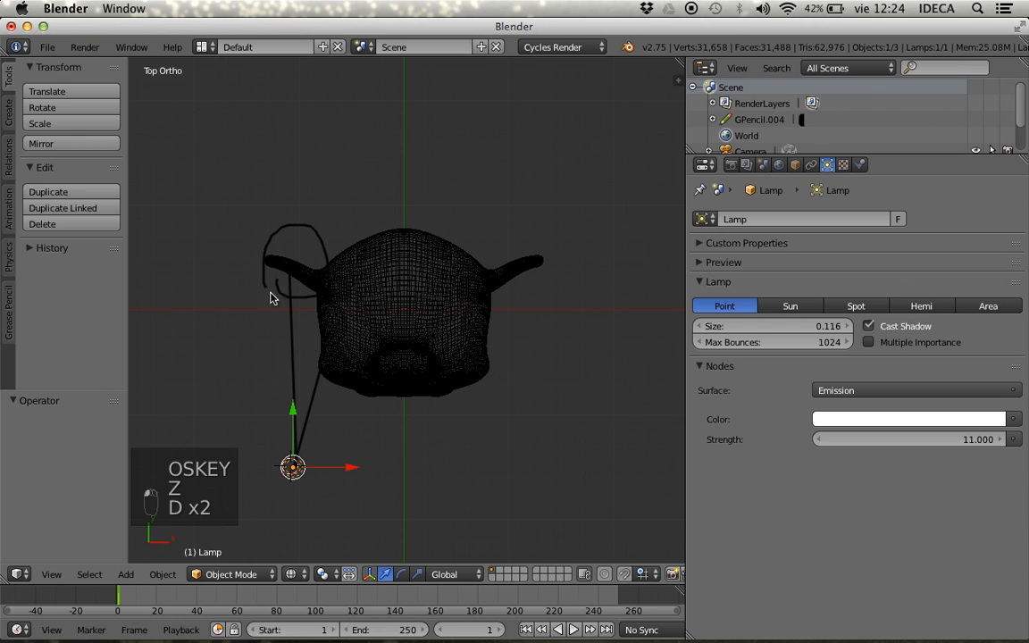
key("z")
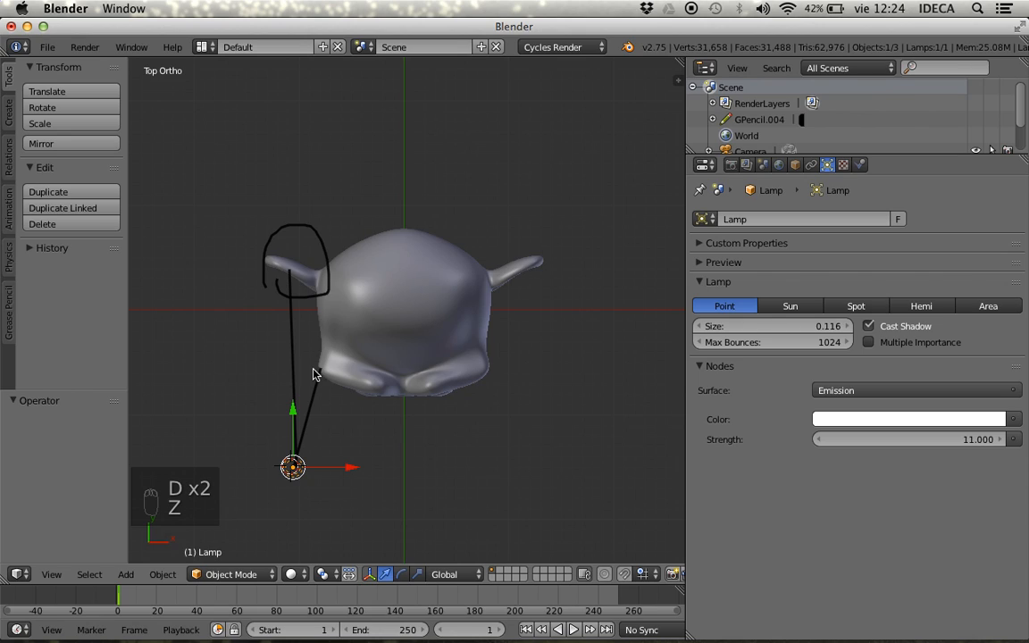
key("ctrl+d")
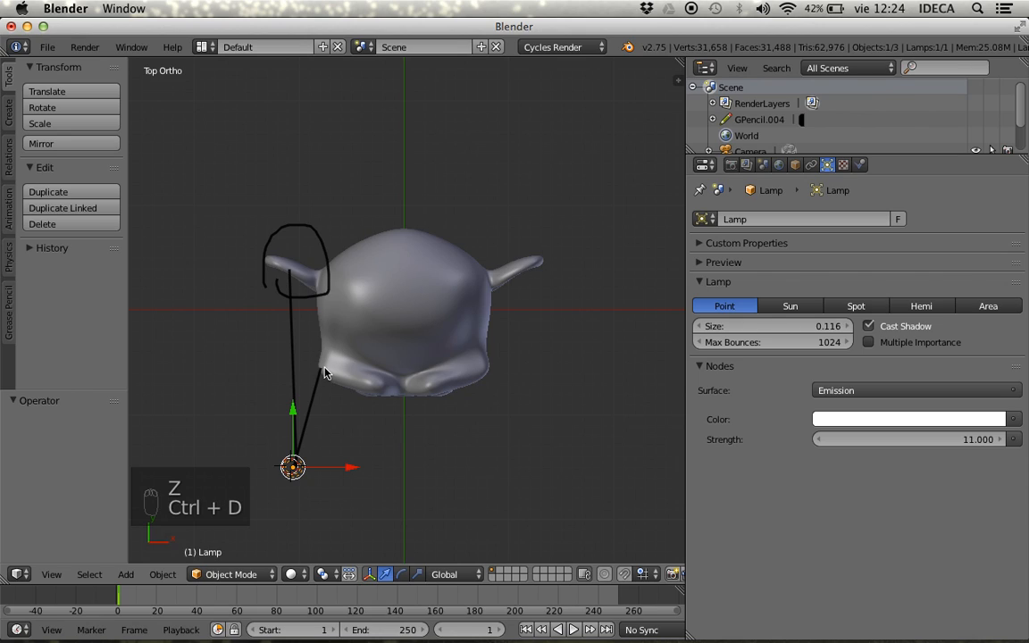
left_click_drag(320, 370, 289, 270, "ctrl")
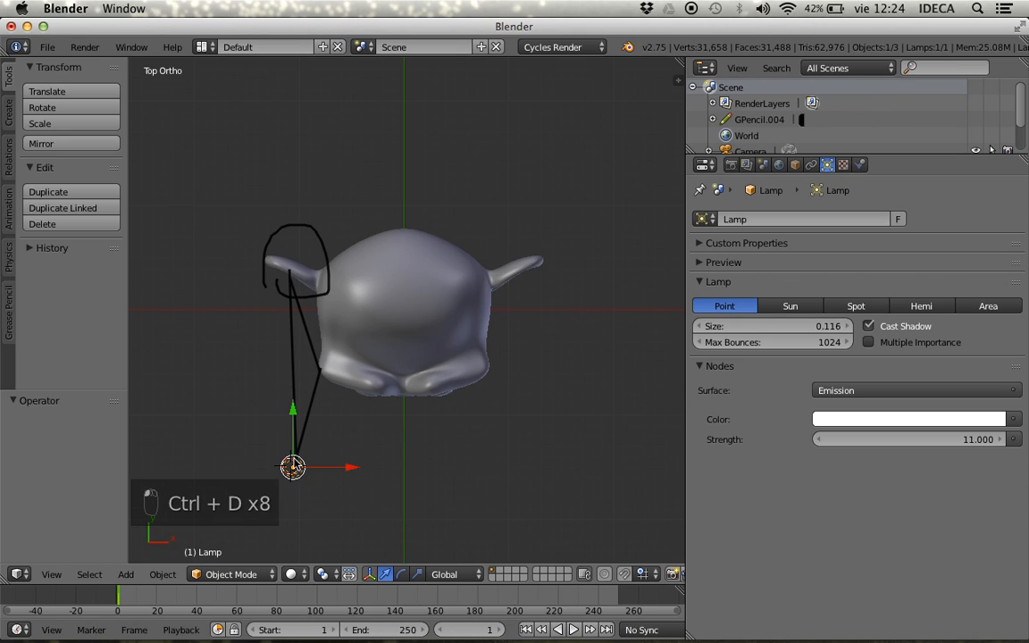
mouse_move(292, 469)
left_mouse_down("ctrl")
mouse_move(329, 367)
mouse_move(326, 386)
mouse_move(290, 272)
left_mouse_up("ctrl")
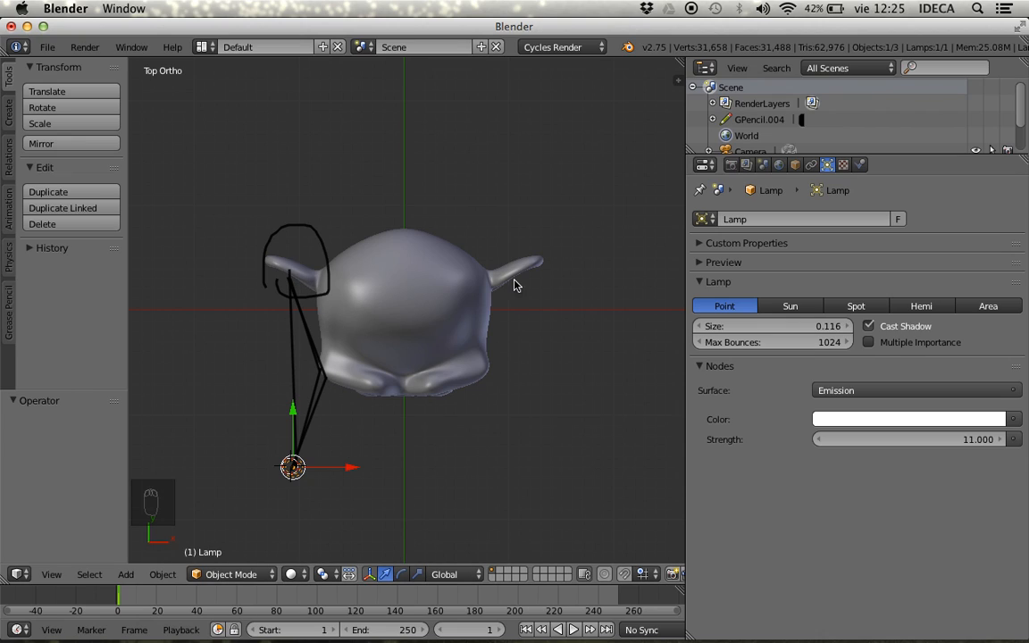
- Examine the render's volume sampling and light path bounce limits, and compare them with the lamp's Max Bounces setting
left_click(732, 168)
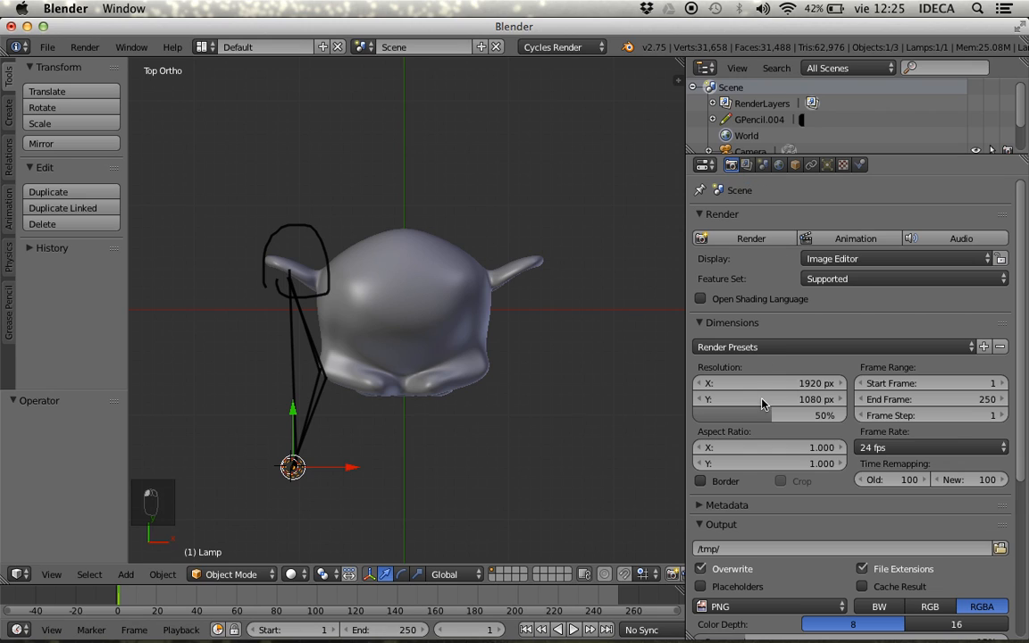
scroll(761, 438, "down", 5)
left_click(756, 453)
scroll(777, 460, "down", 4)
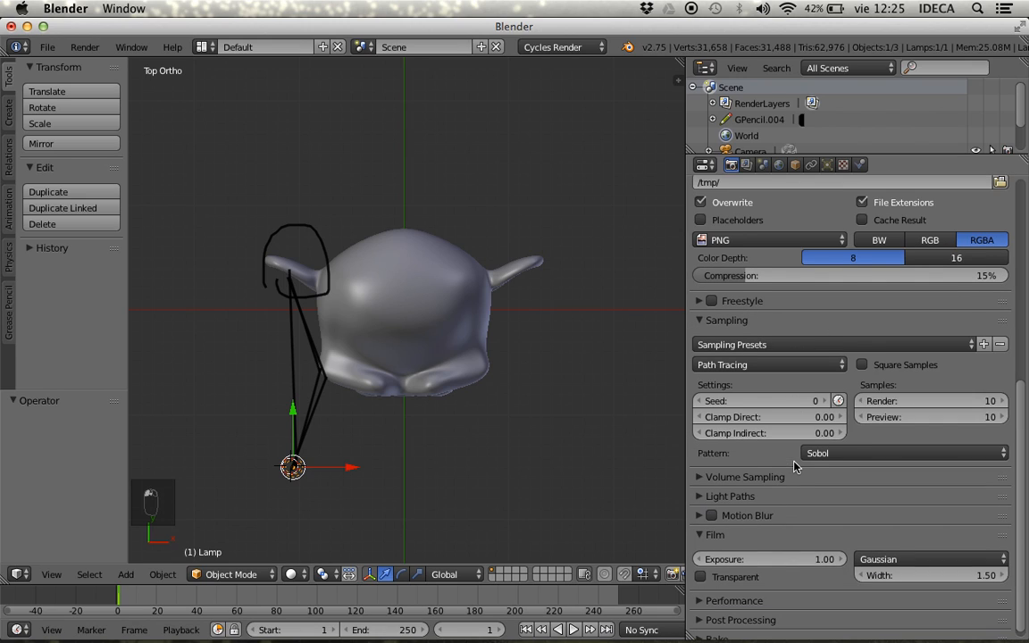
left_click(744, 477)
scroll(814, 484, "down", 2)
left_click(729, 487)
scroll(755, 487, "down", 5)
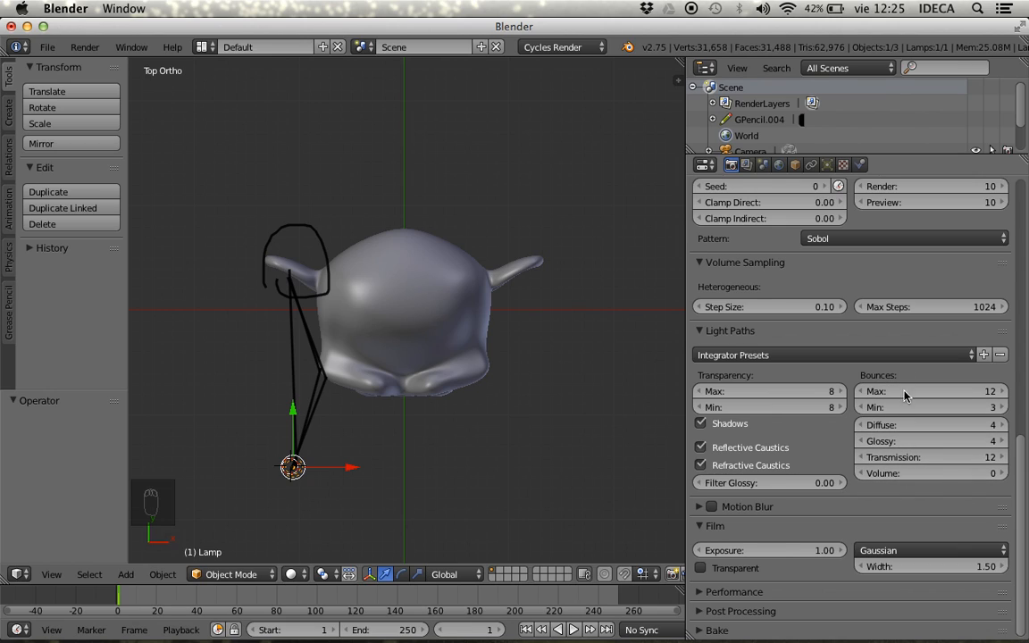
left_click(828, 166)
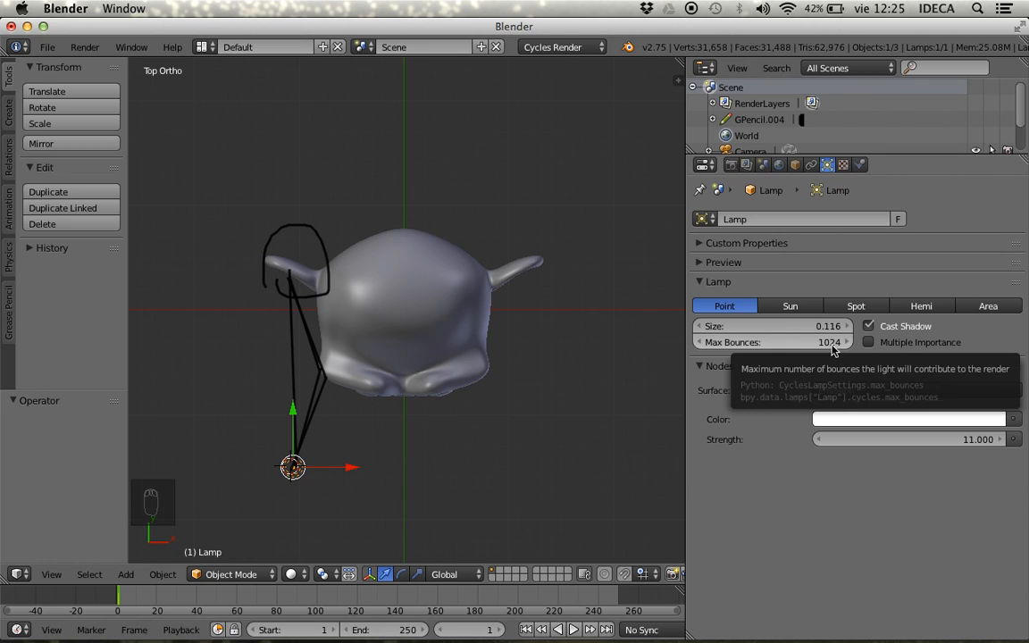
left_click(730, 164)
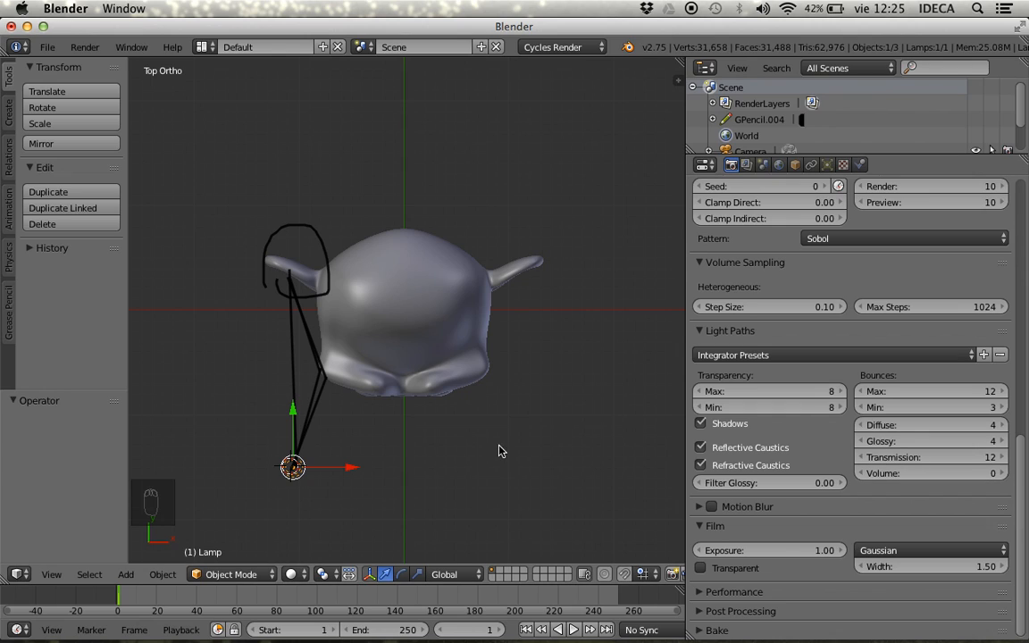
- Erase all the grease pencil strokes around the lamp and the near ear
mouse_move(304, 264)
right_mouse_down()
mouse_move(294, 237)
mouse_move(280, 275)
right_mouse_up()
mouse_move(301, 310)
right_mouse_down()
mouse_move(301, 433)
mouse_move(318, 397)
mouse_move(329, 282)
right_mouse_up()
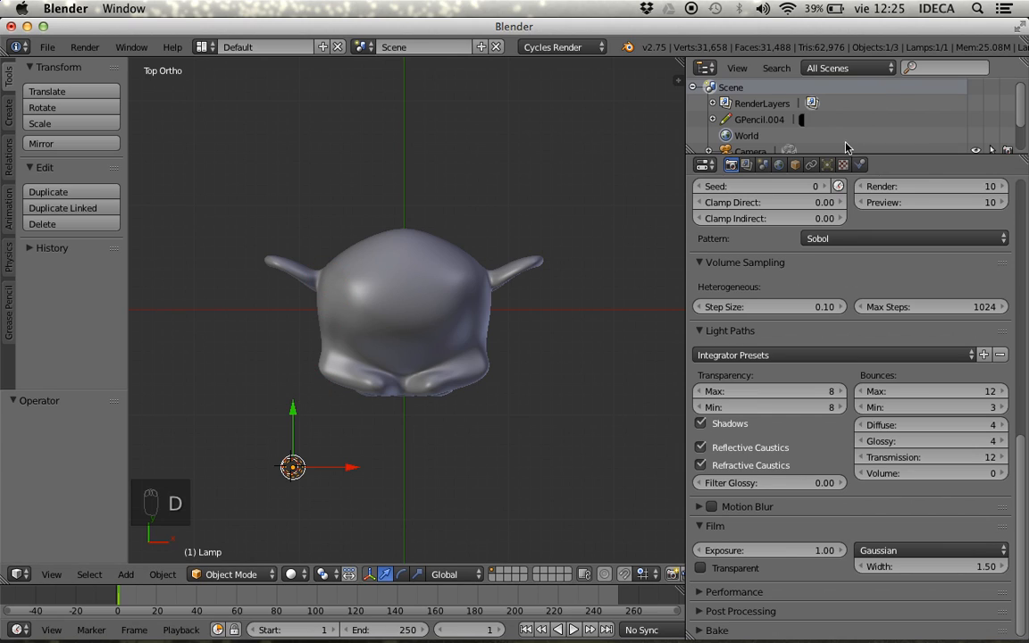
- Change the lamp type to Sun and preview the rendered lighting on the head from the front
left_click(827, 165)
key("KP_1")
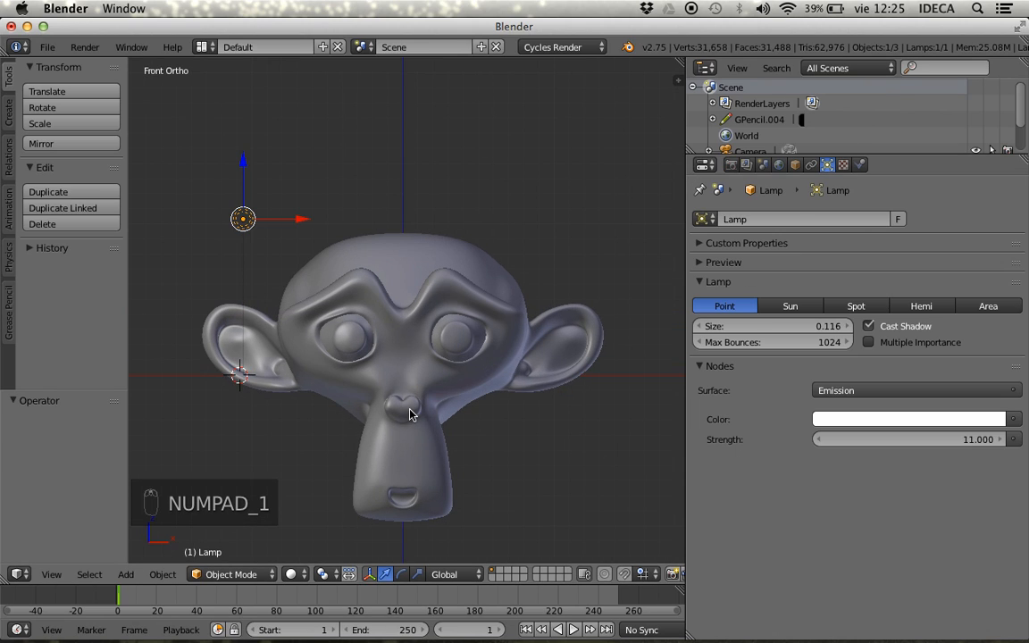
scroll(576, 398, "down", 1)
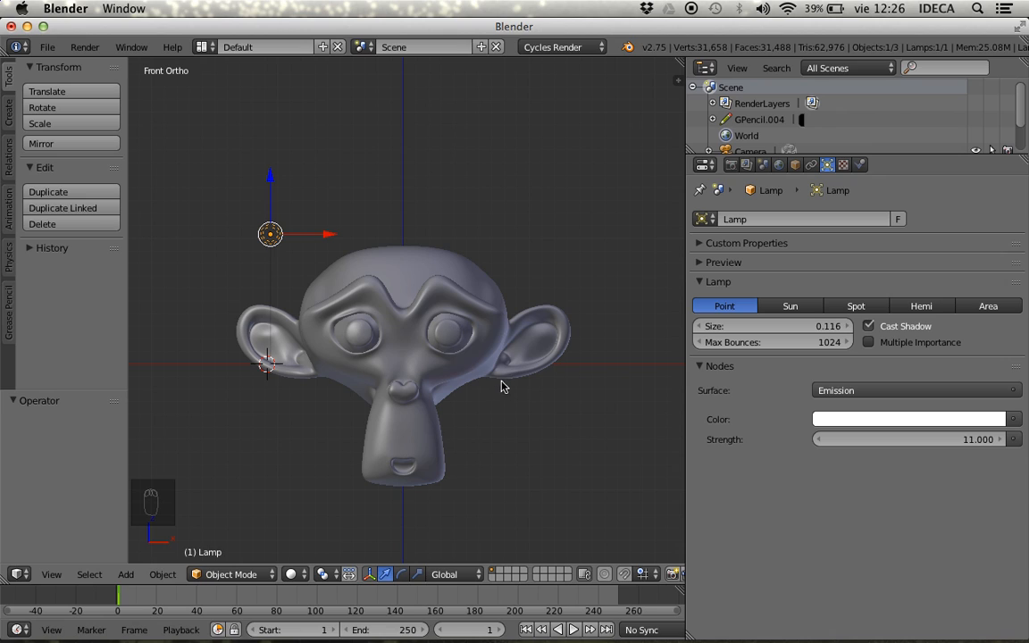
left_click(785, 308)
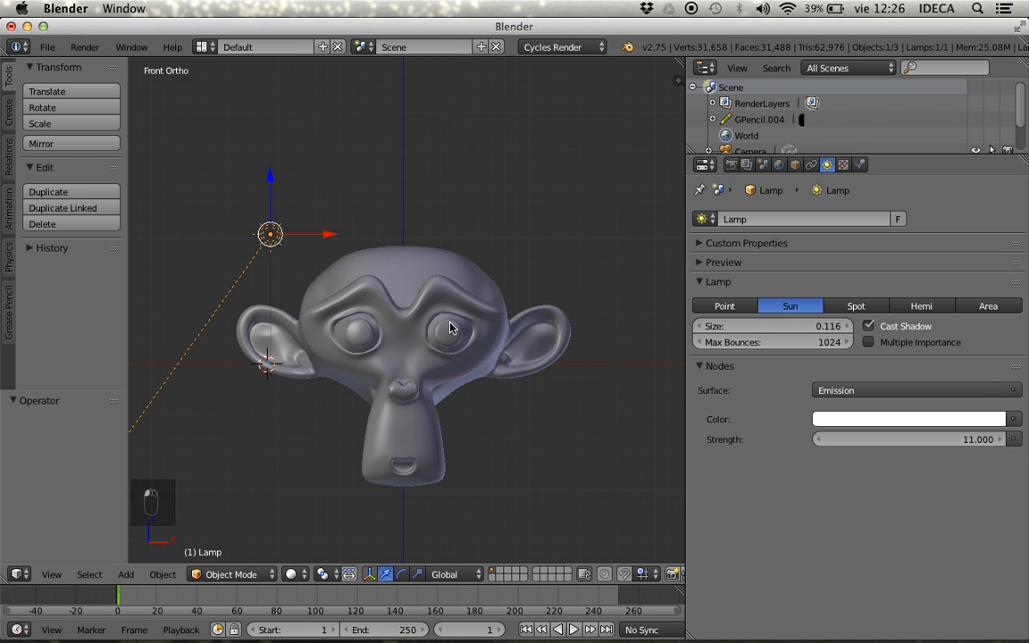
key("shift+z")
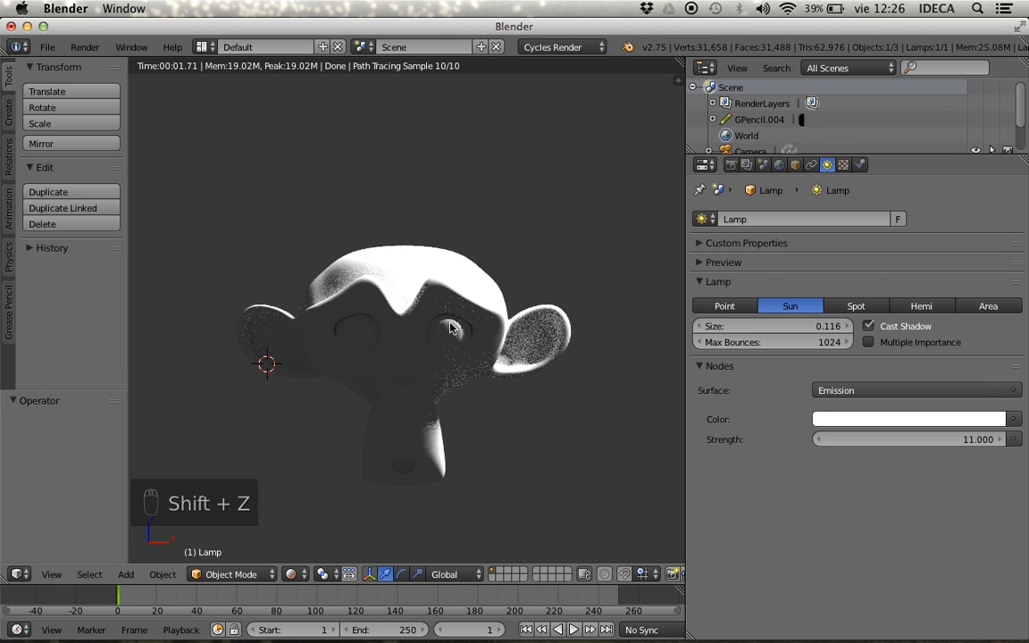
- In front view, move the sun lamp by about 3.166 in X and -1.921 in Z, past the head's opposite side, and preview the render
key("KP_1")
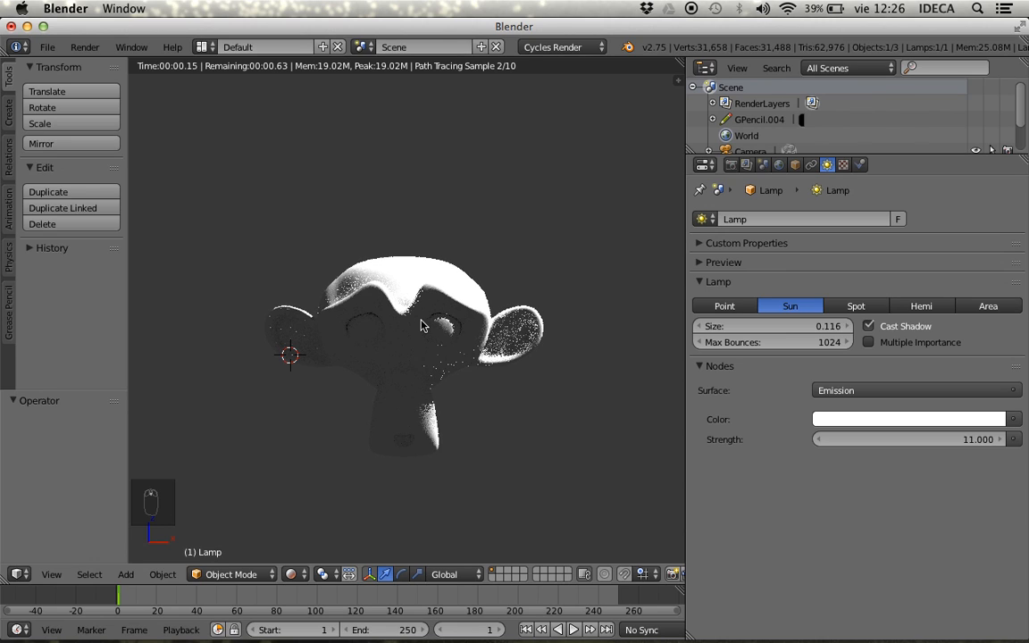
key("KP_5")
key("z")
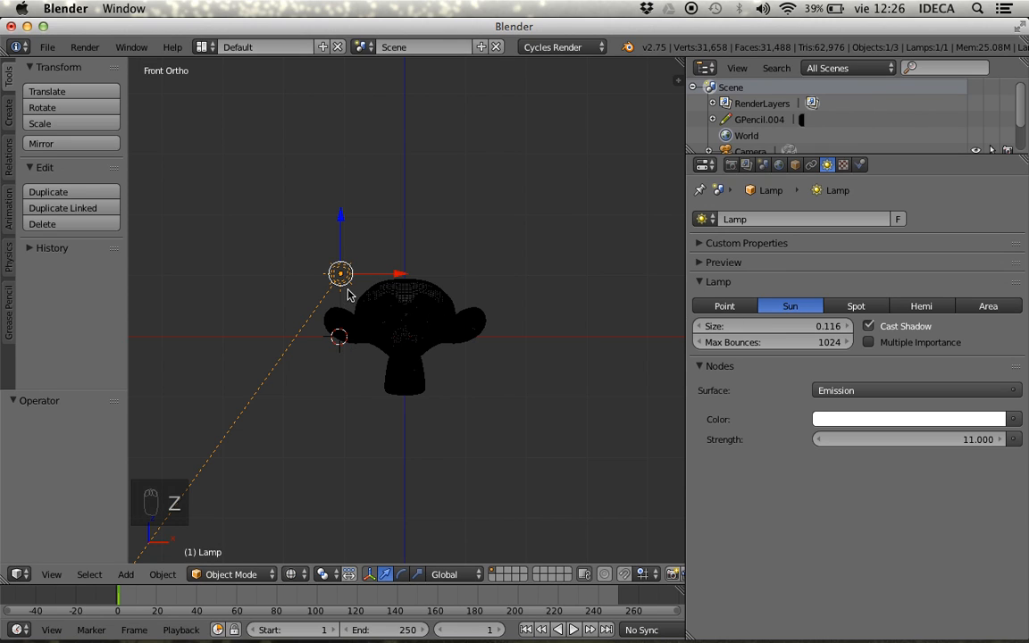
key("g")
left_click(536, 409)
key("shift+z")
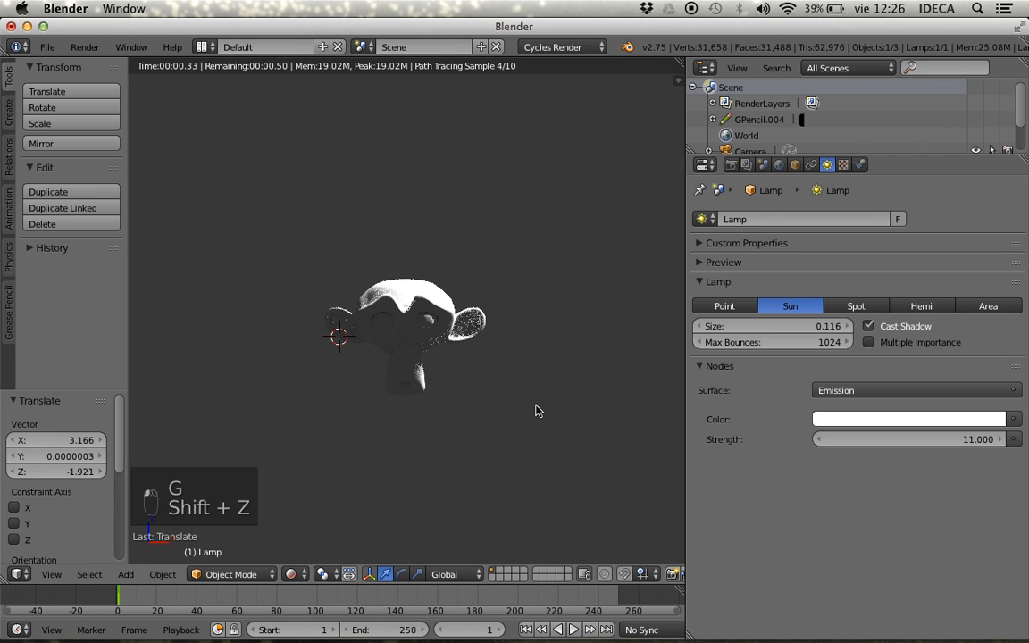
- Move the sun lamp back across the head by about -3.444 in X and 0.106 in Z, and preview the render
key("shift+z")
key("g")
left_click(328, 403)
key("shift+z")
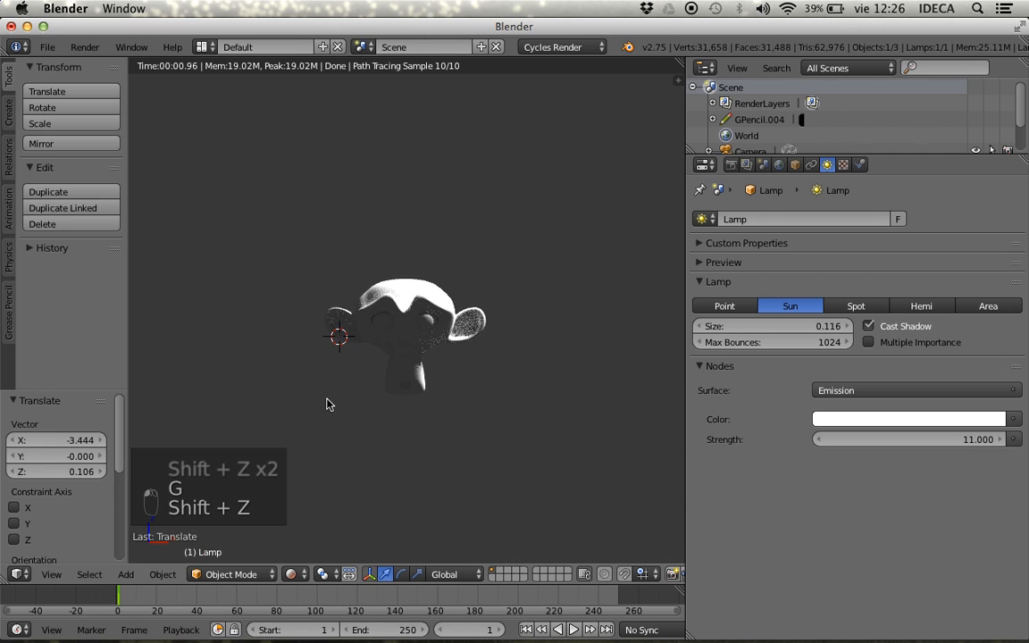
- Rotate the sun lamp by about 90.8° in front view and inspect the rendered lighting on the face
key("shift+z")
middle_click_drag(328, 403, 430, 234)
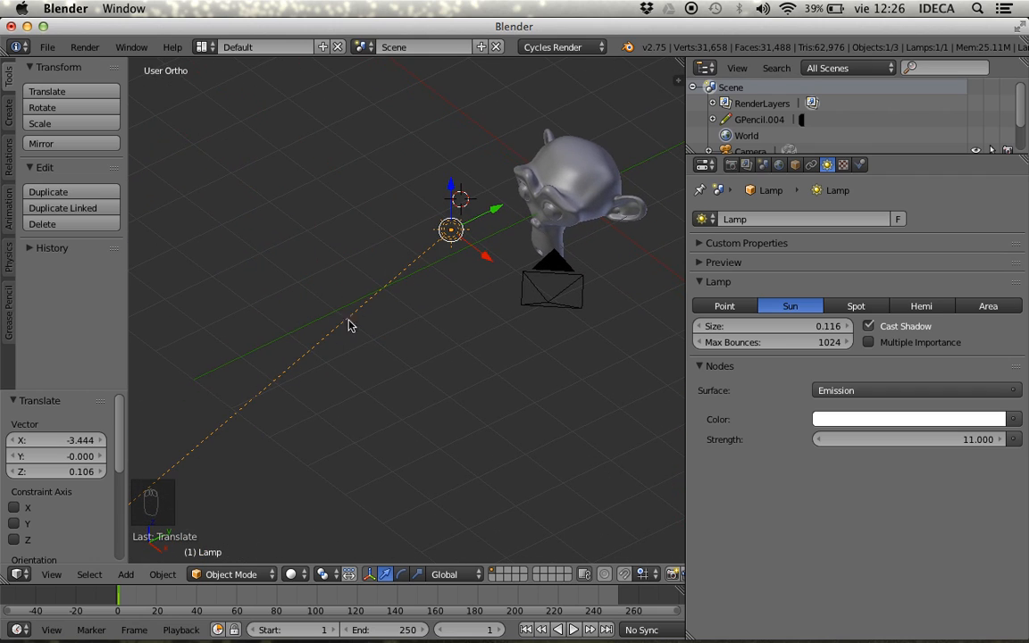
key("KP_1")
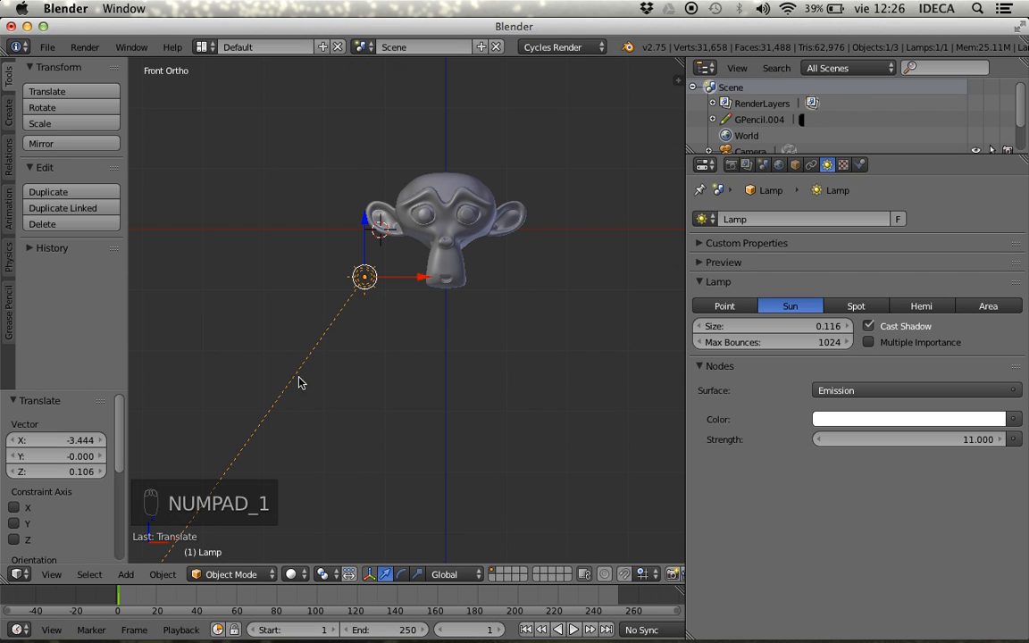
key("shift+z")
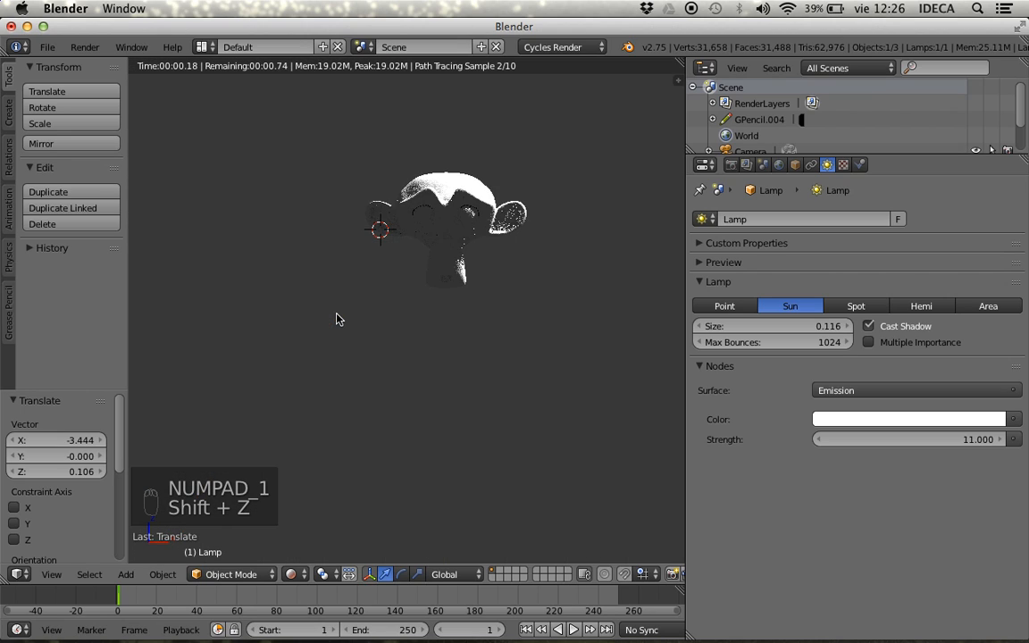
key("z")
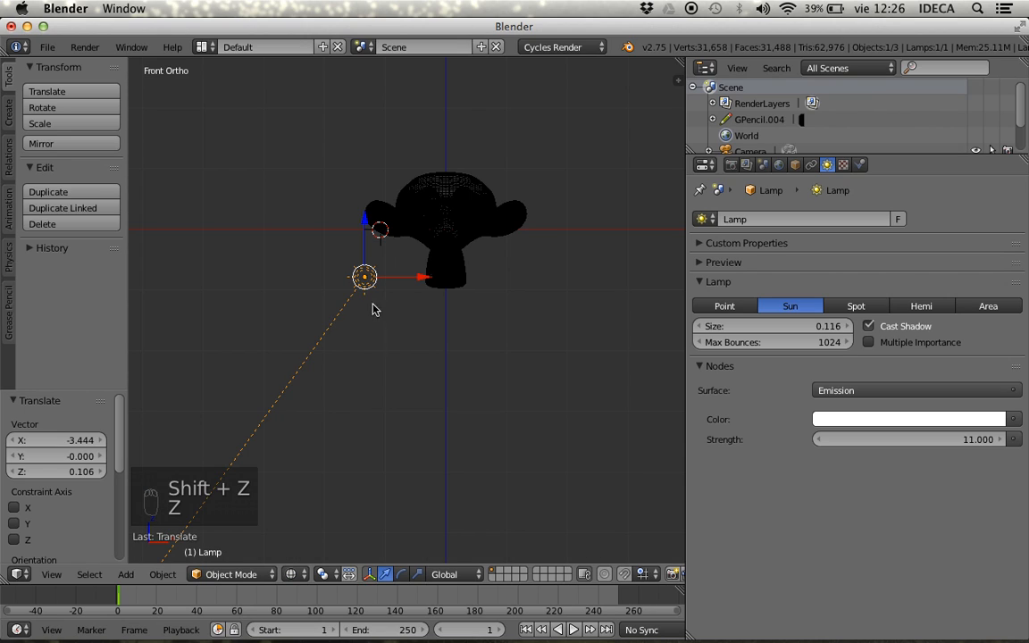
key("r")
left_click(319, 393)
key("shift+z")
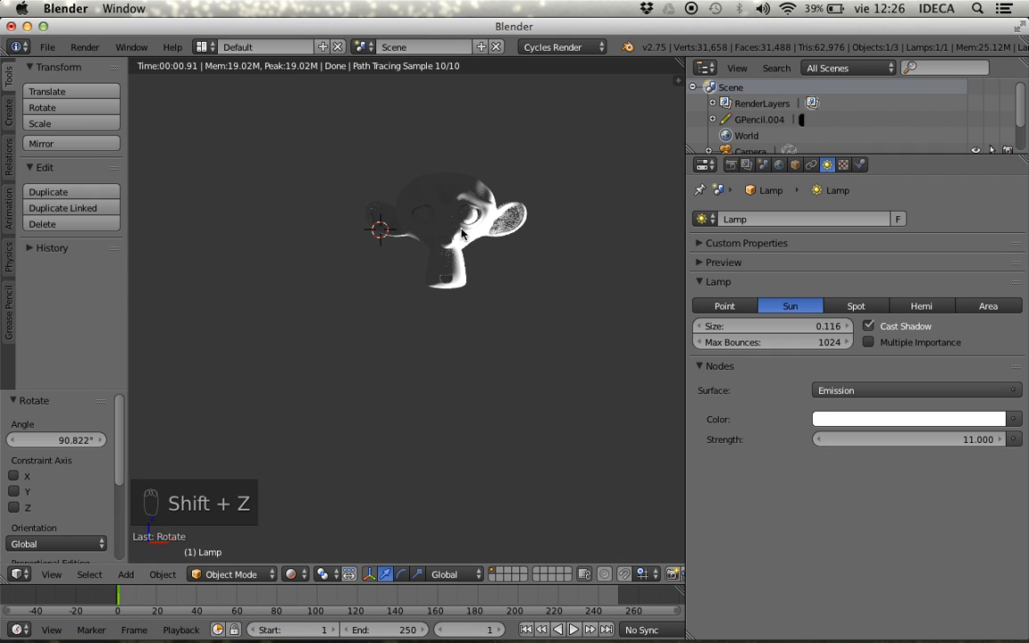
scroll(430, 295, "up", 4)
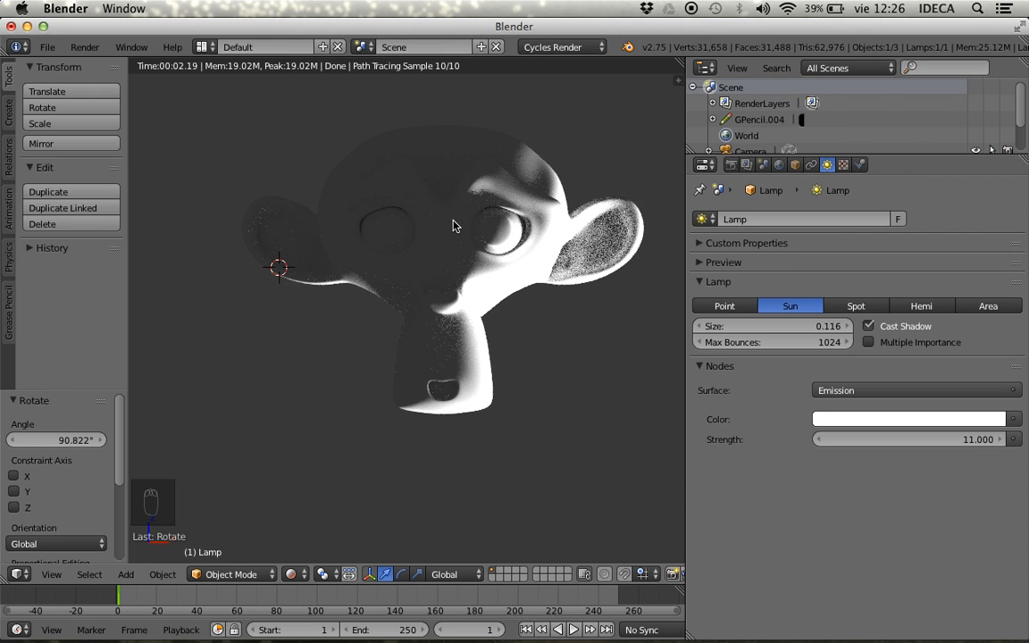
- Reduce the sun lamp's size to 0 in the rendered preview to inspect the shadow edges
key("z")
key("z")
key("z")
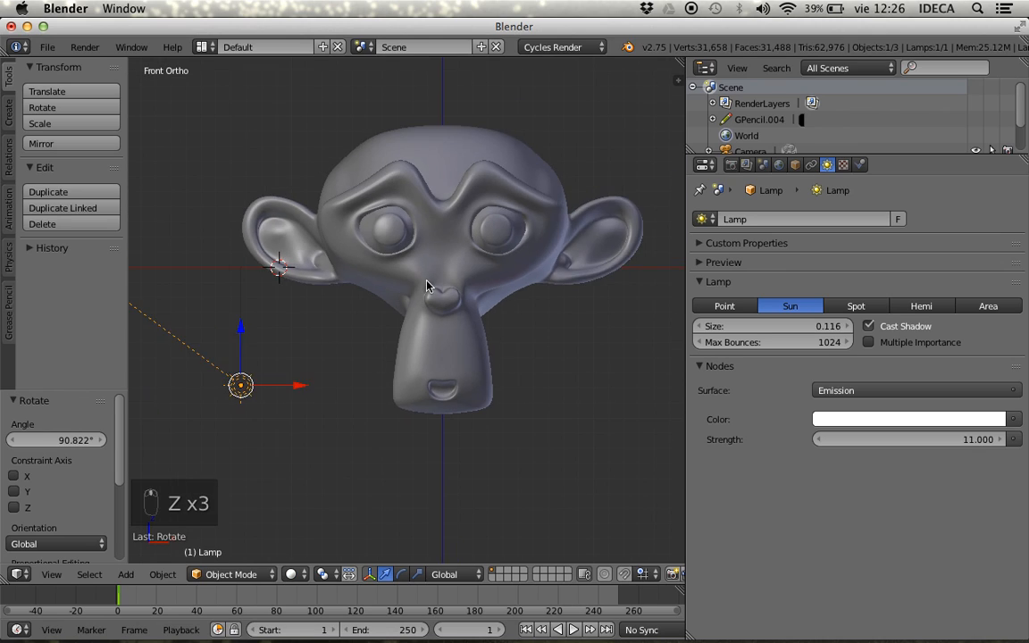
scroll(426, 285, "down", 3)
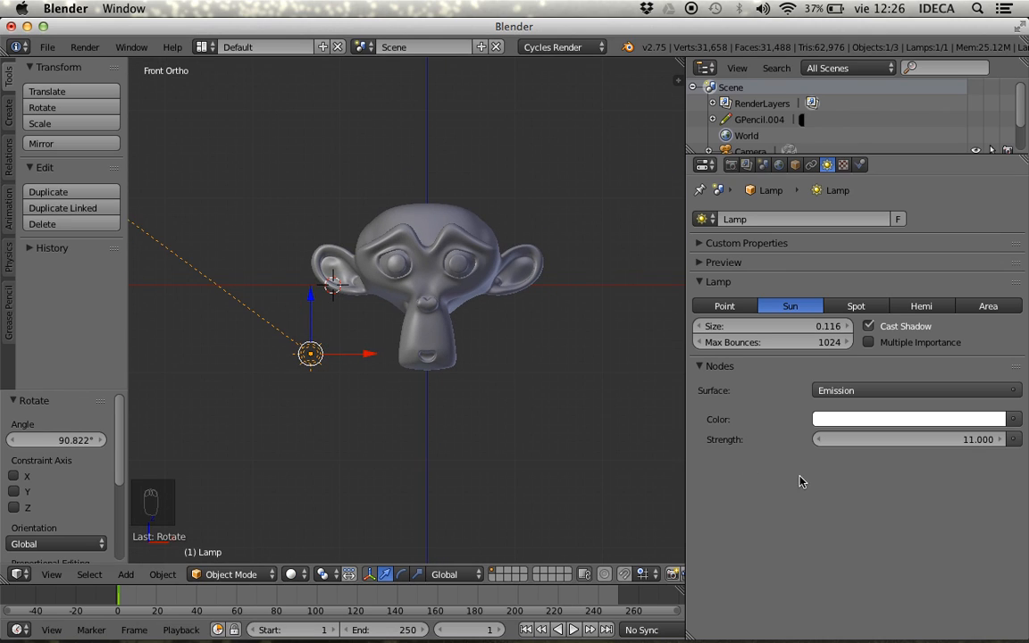
key("shift+z")
scroll(530, 335, "up", 4)
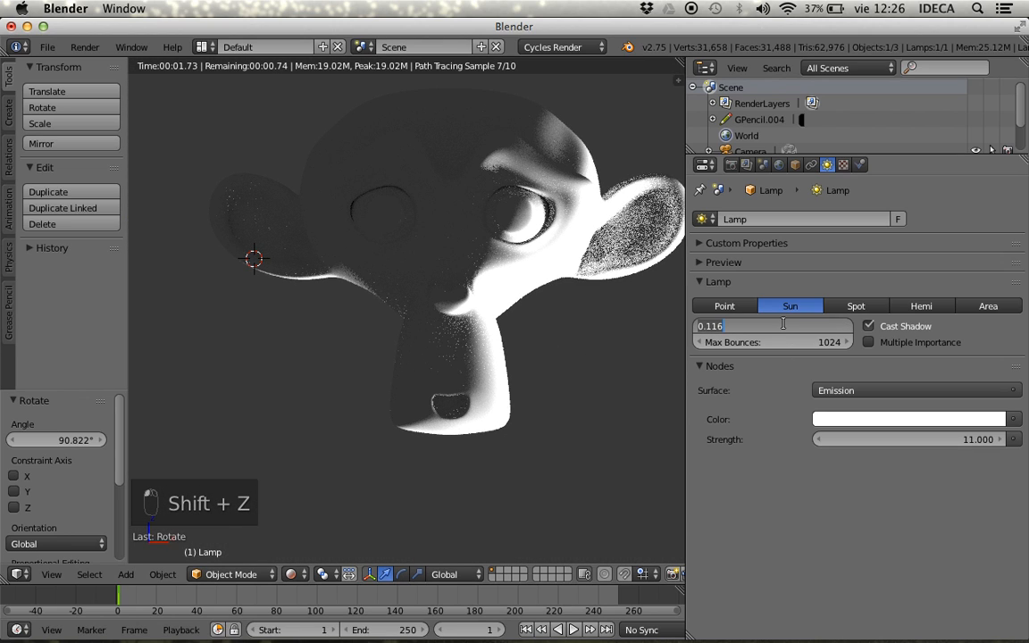
left_click_drag(788, 334, 724, 334)
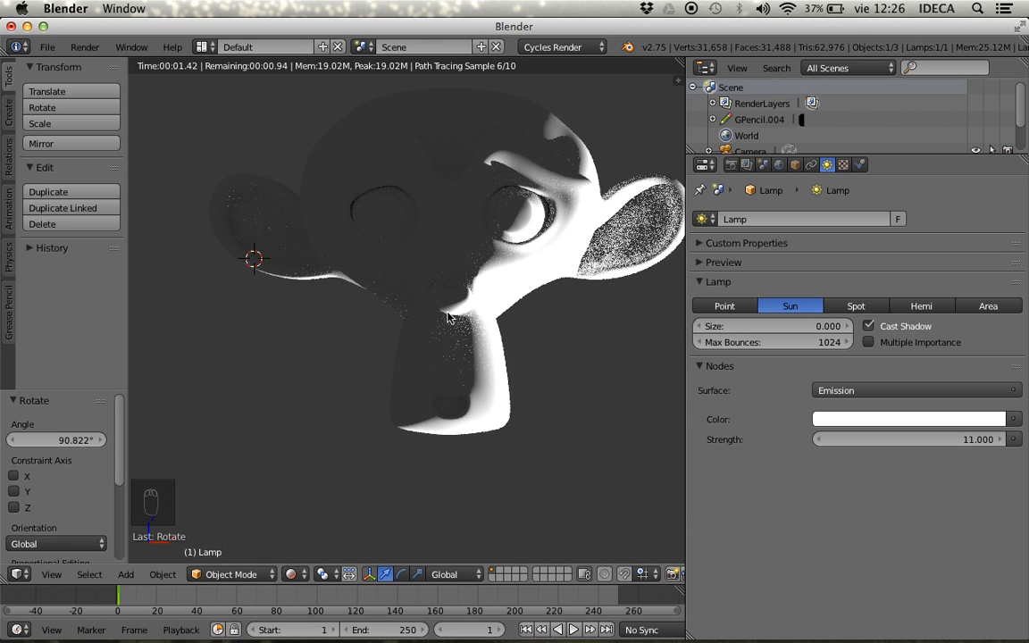
- Set the sun lamp's size to 0.8
left_click(737, 327)
type(".8")
key("Return")
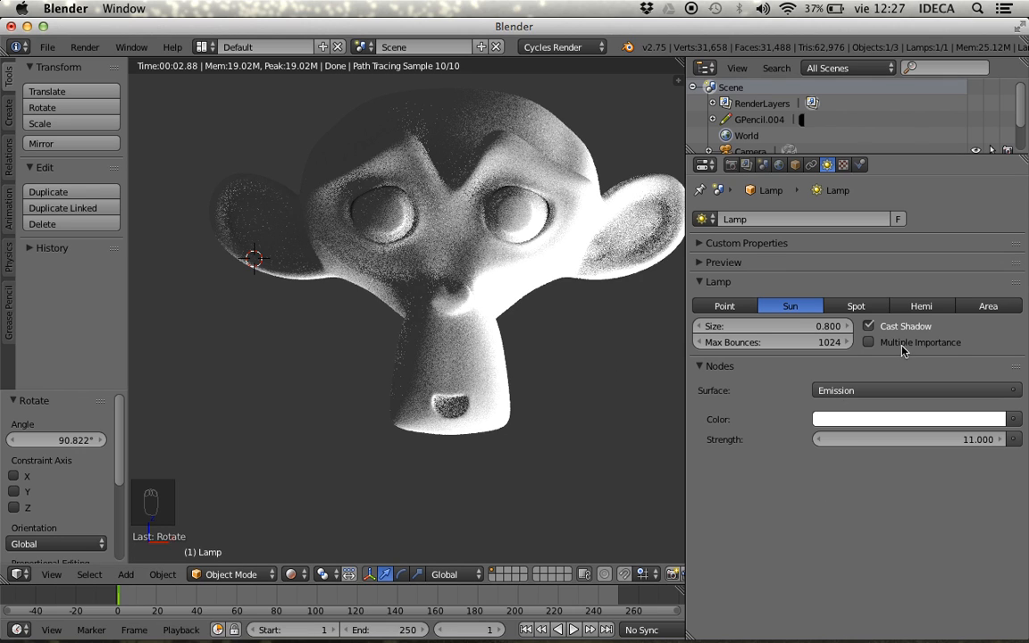
- Turn off the sun lamp's shadow casting to compare the lighting, and turn it back on
left_click(868, 326)
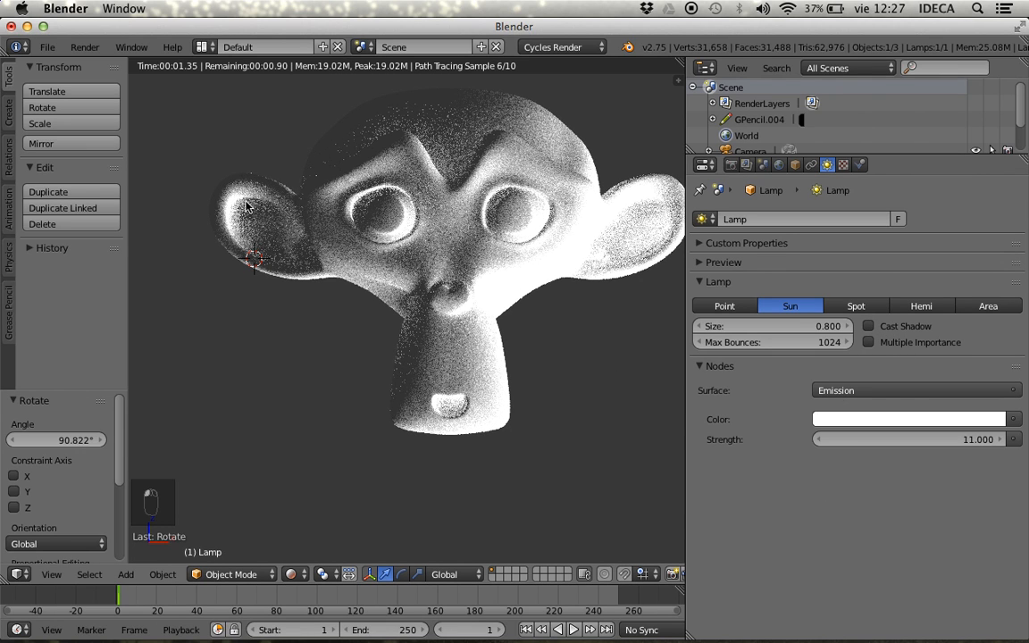
left_click(868, 326)
- Set the sun lamp's emission strength to 1 to compare the lighting, and restore it to 11
left_click(901, 439)
type("1")
key("Return")
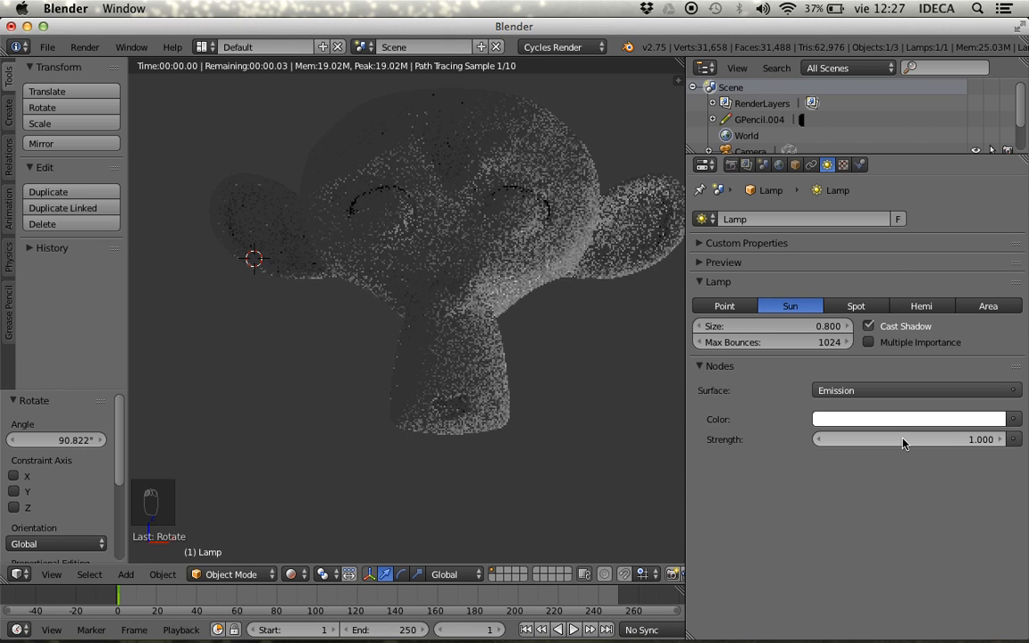
left_click(895, 439)
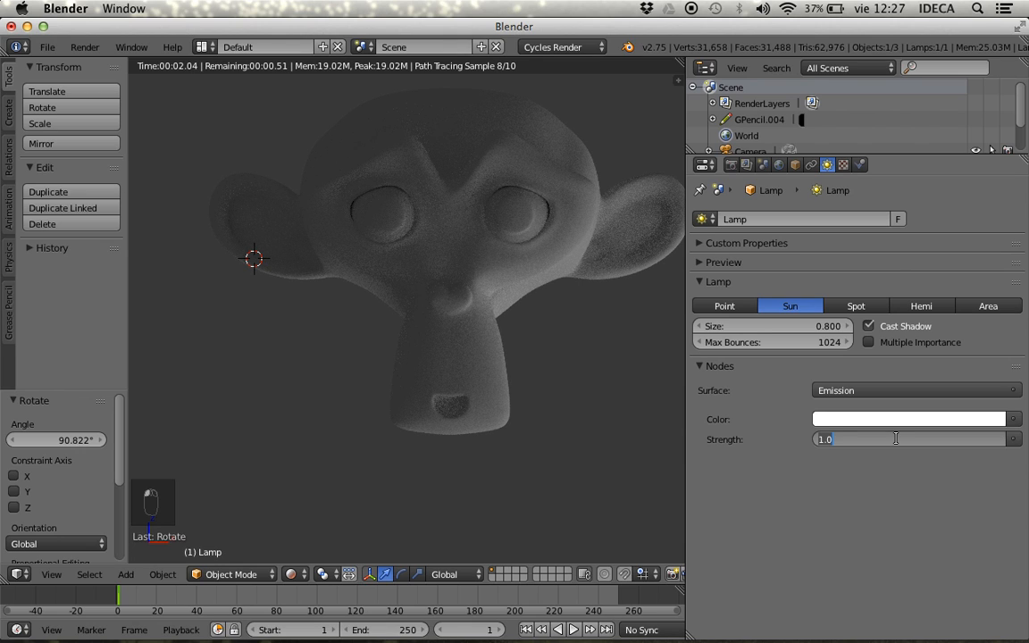
type("11")
key("Return")
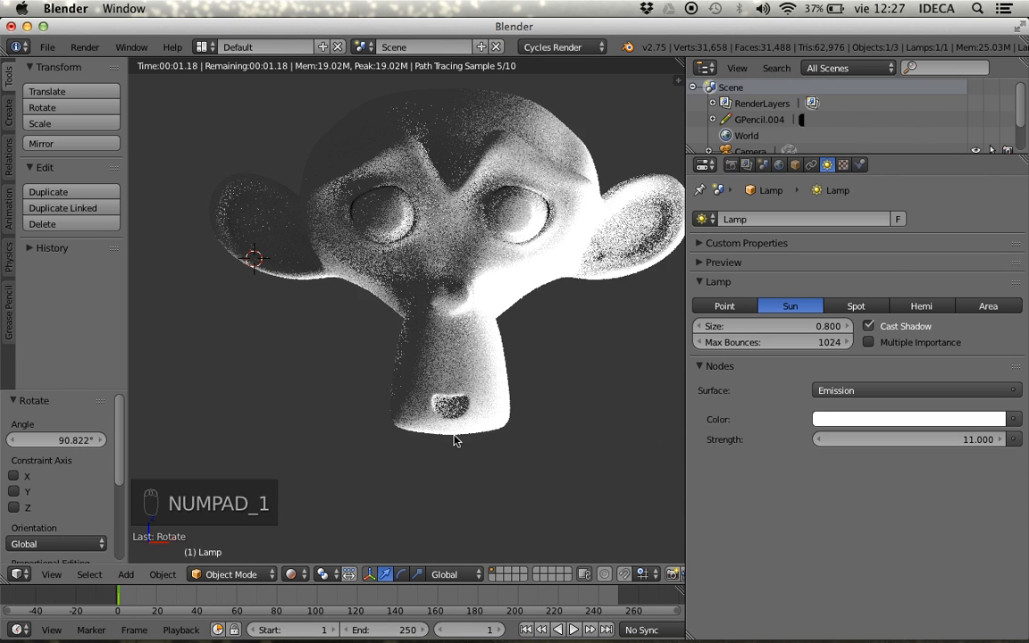
scroll(453, 439, "down", 3)
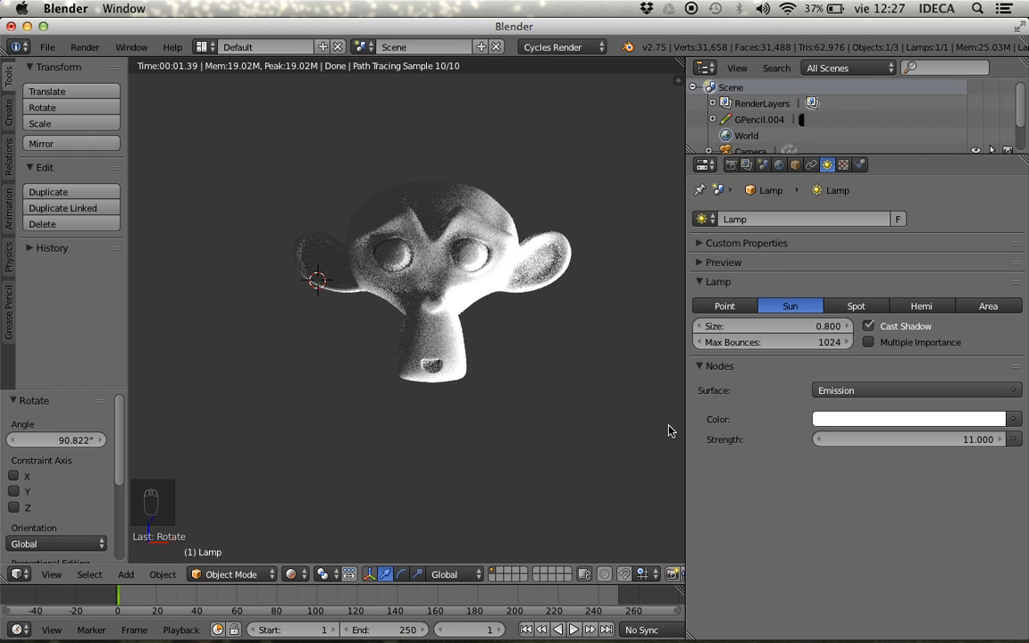
- Switch the viewport from the rendered preview to solid shading to show the sun lamp beside the monkey head
key("z")
key("z")
key("z")
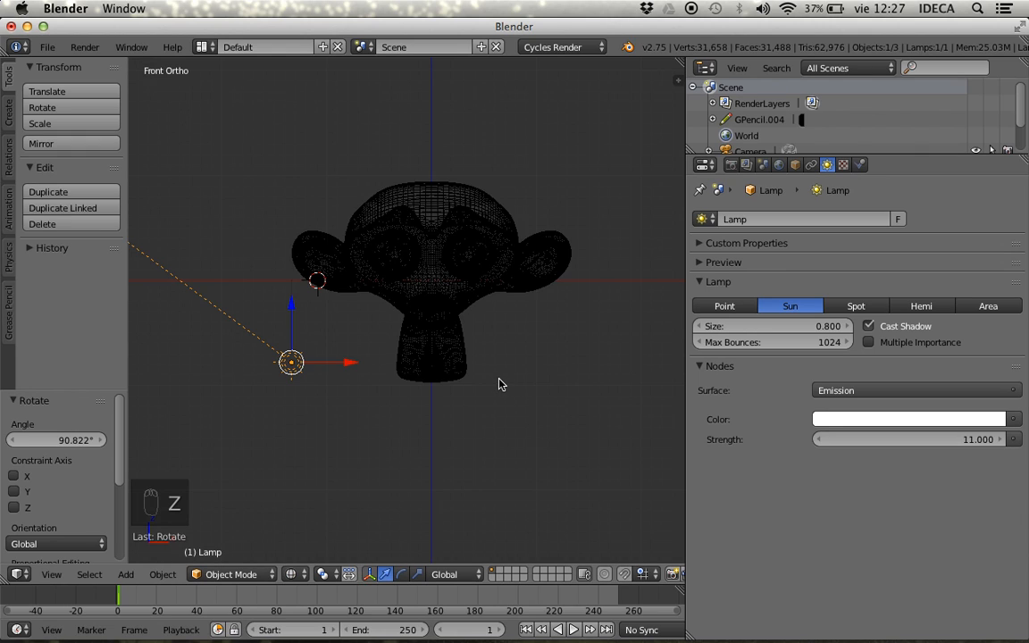
scroll(493, 381, "down", 3)
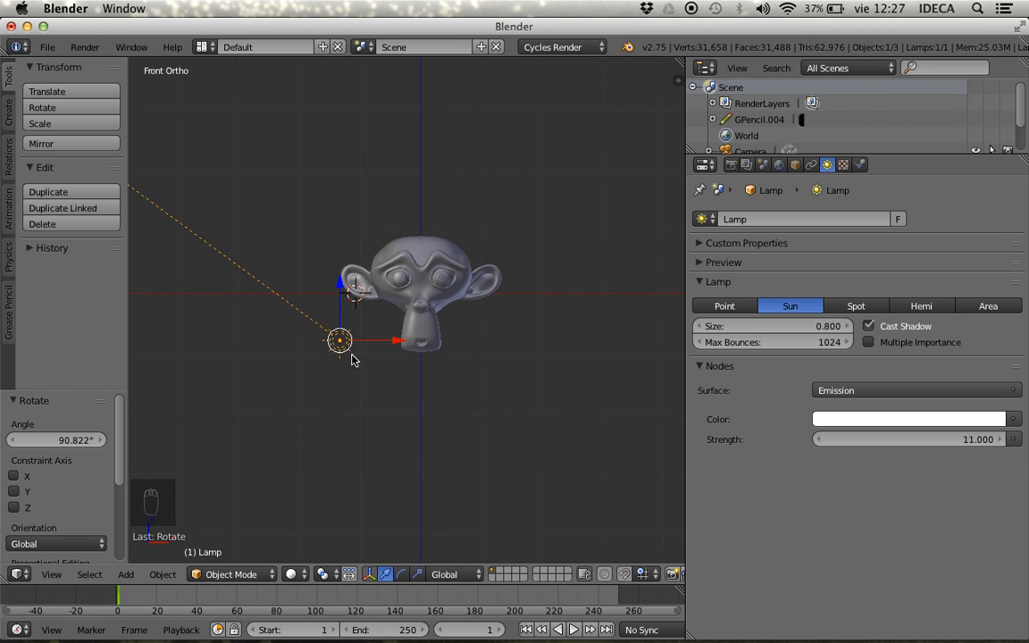
scroll(352, 359, "down", 3)
key("d")
left_click_drag(389, 395, 231, 266)
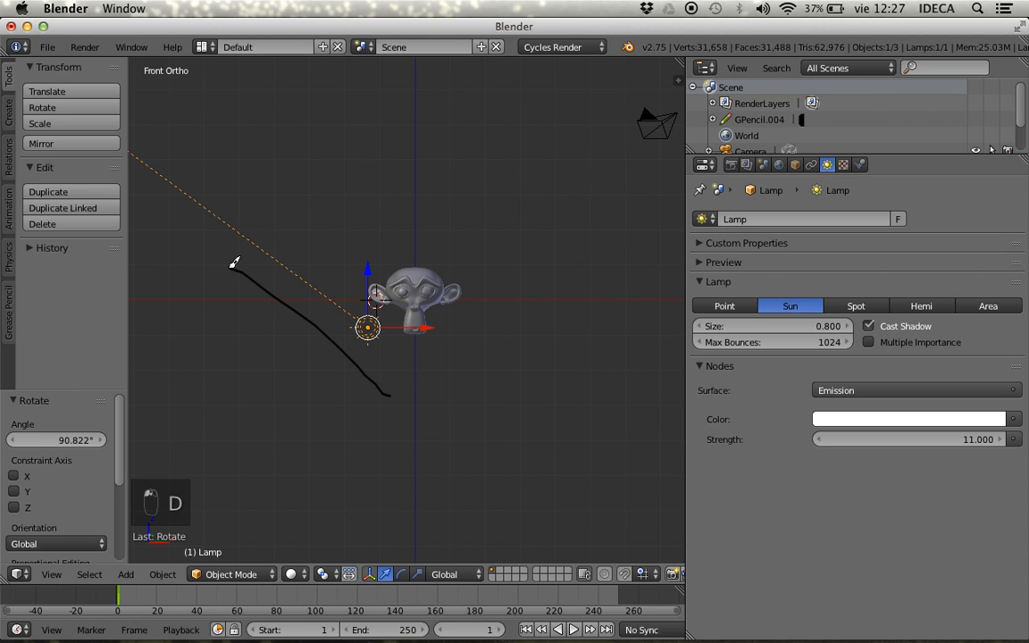
key("super+z")
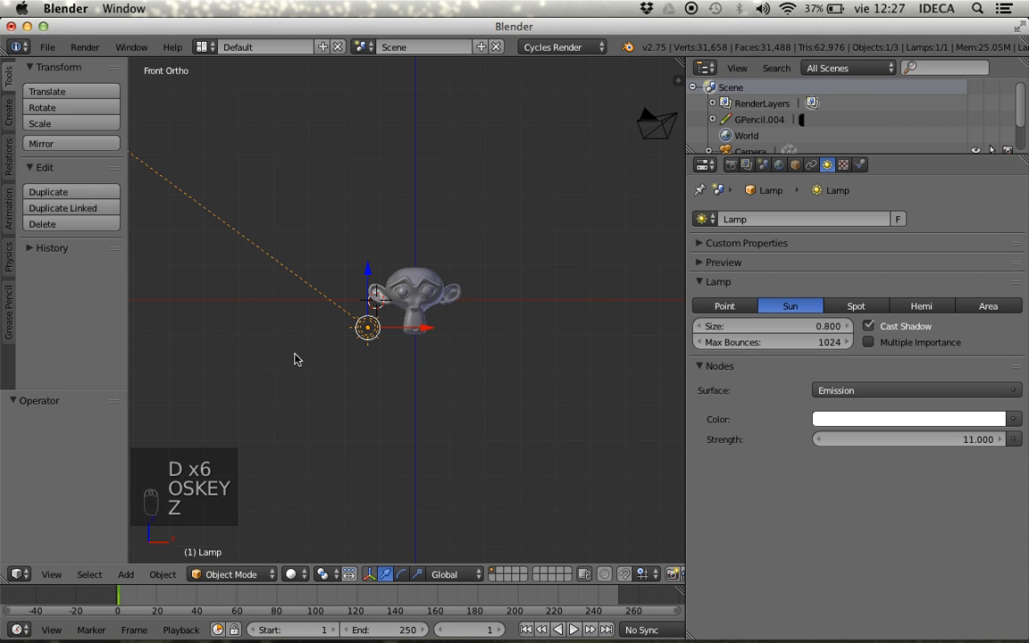
- Draw three parallel straight grease pencil lines along the sun lamp's light direction, two beside the lamp and one reaching the monkey head
key("ctrl+d")
mouse_move(360, 351)
left_mouse_down("ctrl")
mouse_move(245, 276)
mouse_move(231, 244)
left_mouse_up("ctrl")
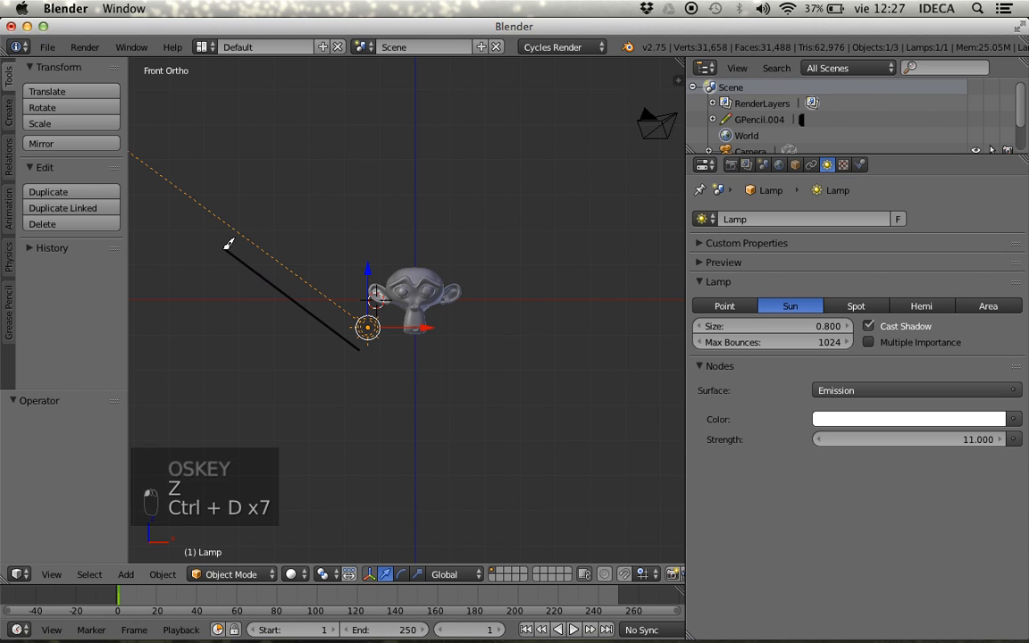
left_click_drag(344, 364, 209, 264, "ctrl")
mouse_move(399, 294)
left_mouse_down("ctrl")
mouse_move(304, 231)
mouse_move(290, 207)
left_mouse_up("ctrl")
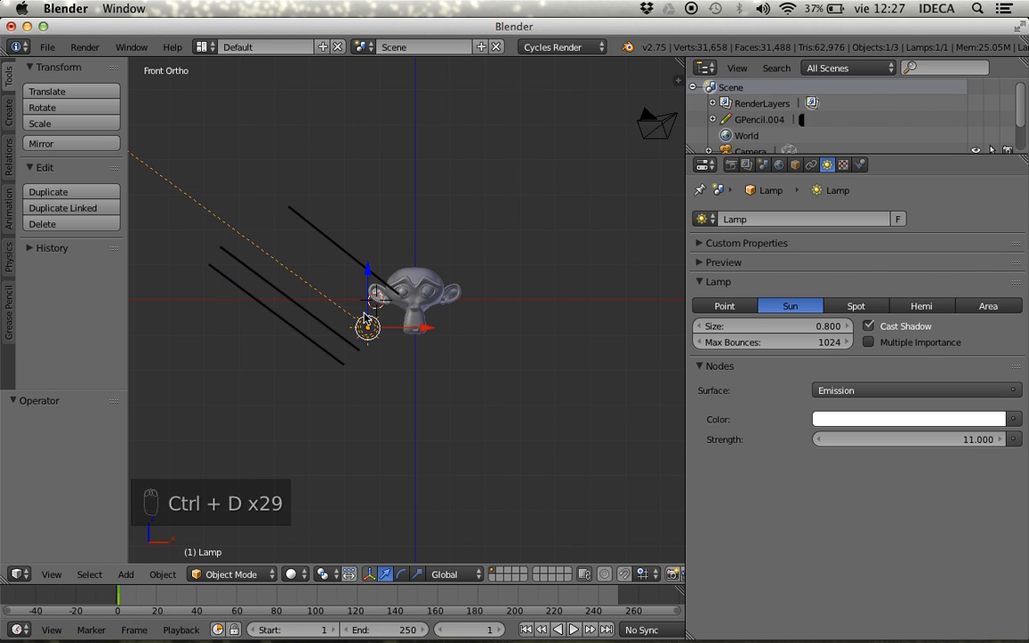
- Erase the parallel grease pencil lines, and draw and erase one more stroke from the lamp across the monkey head
key("d")
mouse_move(401, 295)
right_mouse_down()
mouse_move(317, 360)
mouse_move(365, 355)
right_mouse_up()
key("d")
mouse_move(370, 324)
left_mouse_down()
mouse_move(360, 203)
mouse_move(450, 203)
left_mouse_up()
key("d")
mouse_move(446, 244)
right_mouse_down()
mouse_move(436, 218)
mouse_move(364, 252)
mouse_move(356, 237)
mouse_move(364, 300)
right_mouse_up()
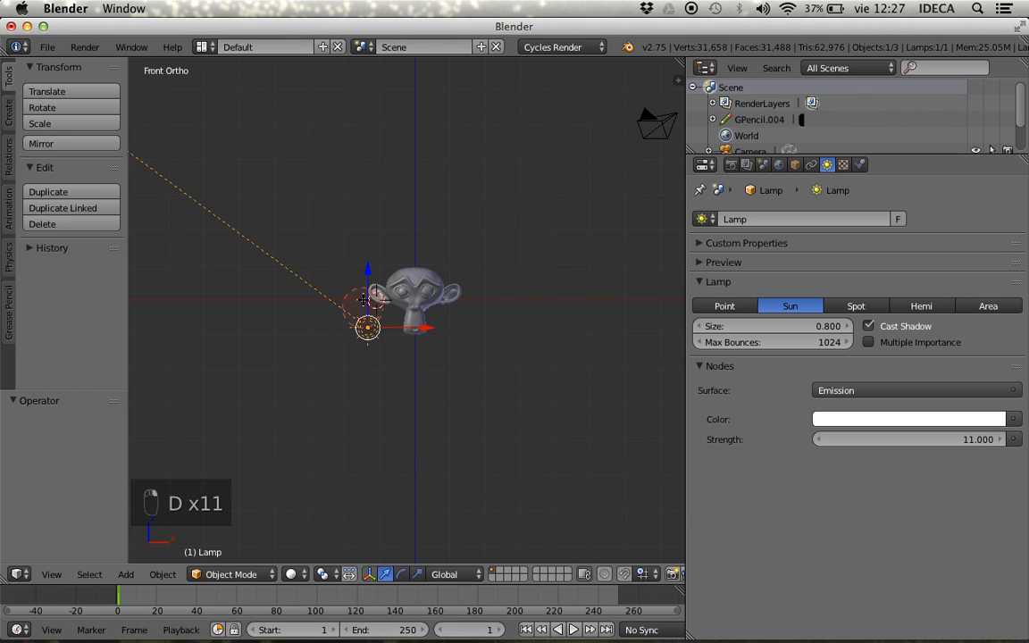
- Change the lamp type from Sun to Spot
scroll(393, 369, "up", 4)
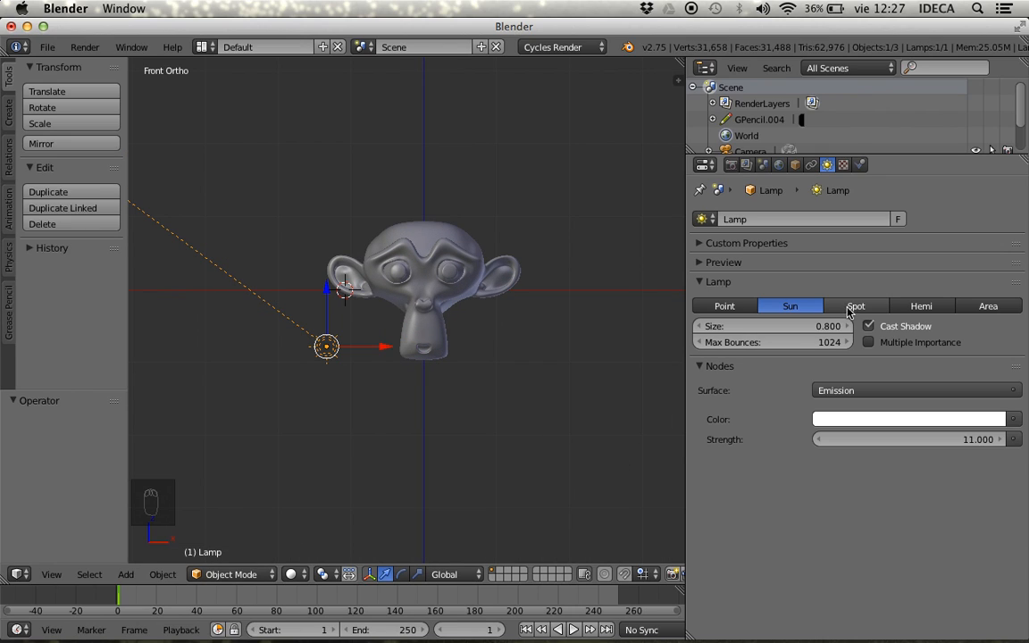
left_click(853, 306)
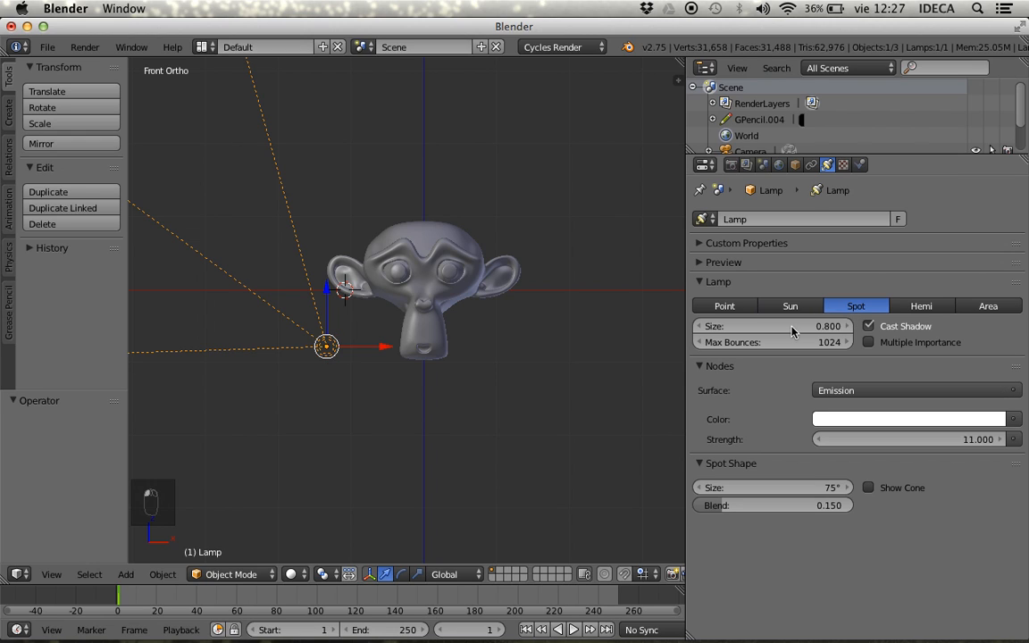
scroll(412, 374, "down", 4)
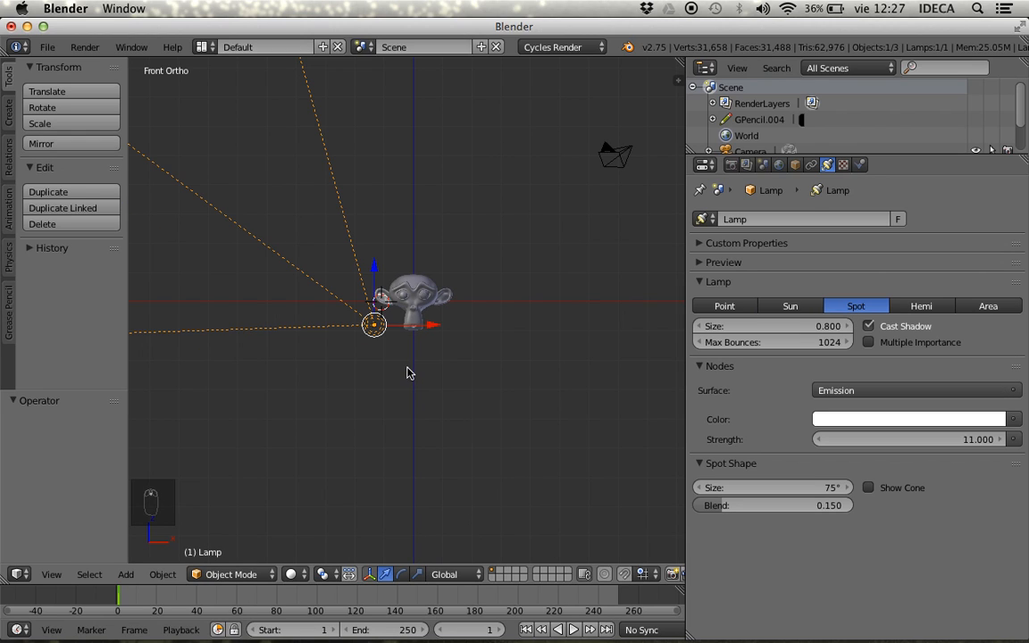
- Clear the spot lamp's rotation and location, and move it up about 5.49 units above the monkey head
key("alt+r")
key("alt+g")
key("g")
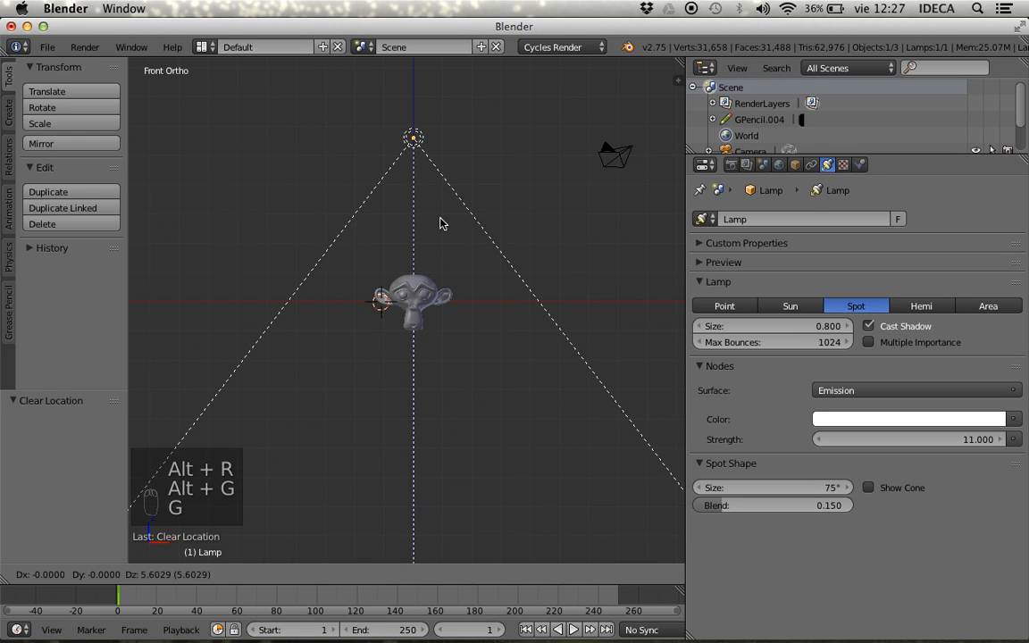
left_click(439, 227)
- Check the spot lamp's lighting in the rendered preview, and examine its beam around the monkey head from an angle in solid view
key("shift+z")
scroll(434, 285, "up", 7)
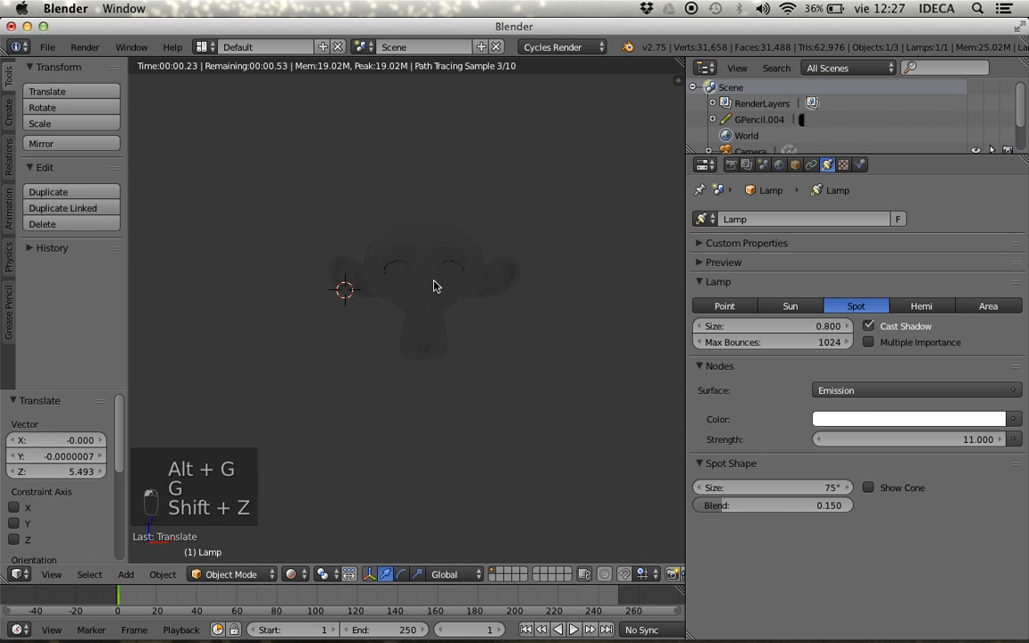
key("shift+z")
key("z")
scroll(438, 287, "down", 8)
middle_click_drag(450, 275, 426, 323)
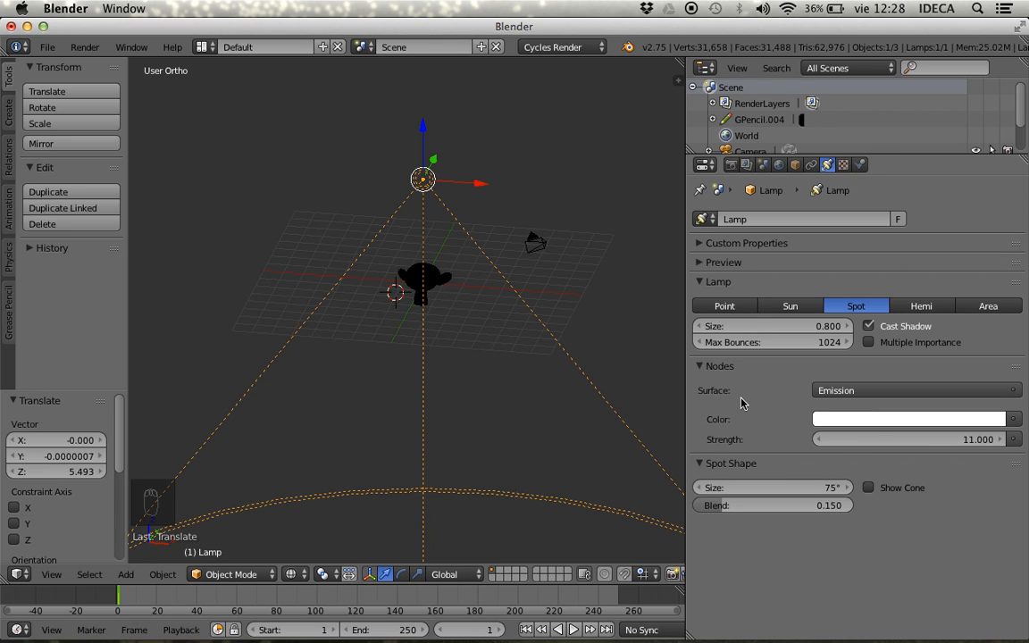
scroll(474, 335, "up", 4)
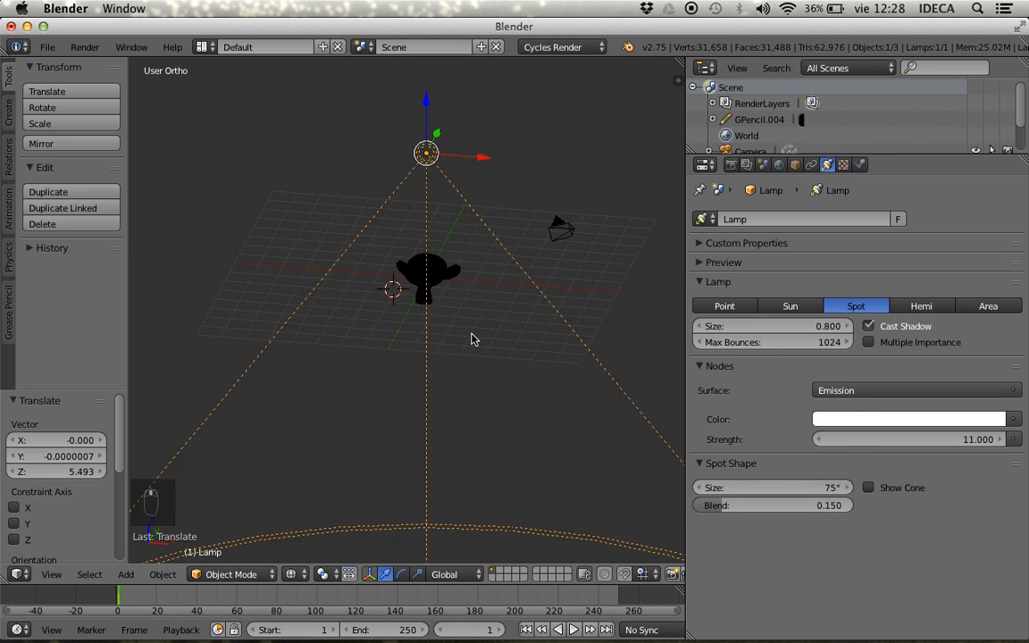
key("z")
middle_click_drag(472, 340, 398, 322)
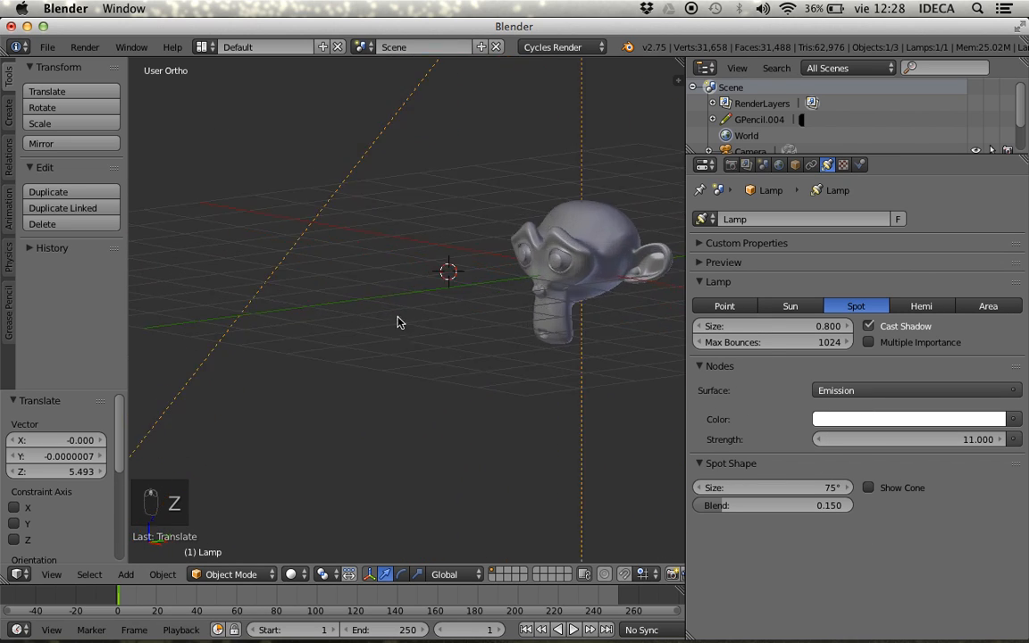
- Enable the display of the spot lamp's cone, toggling it off and on to compare the viewport
left_click(868, 488)
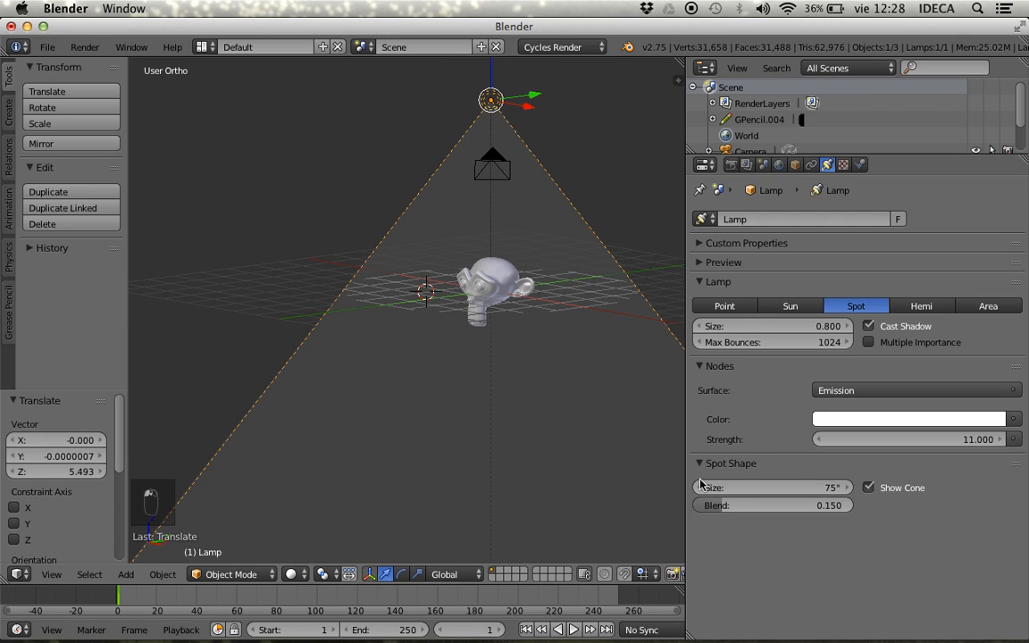
scroll(367, 478, "down", 6)
scroll(448, 471, "up", 2)
left_click(870, 489)
left_click(869, 489)
left_click(869, 490)
left_click(869, 488)
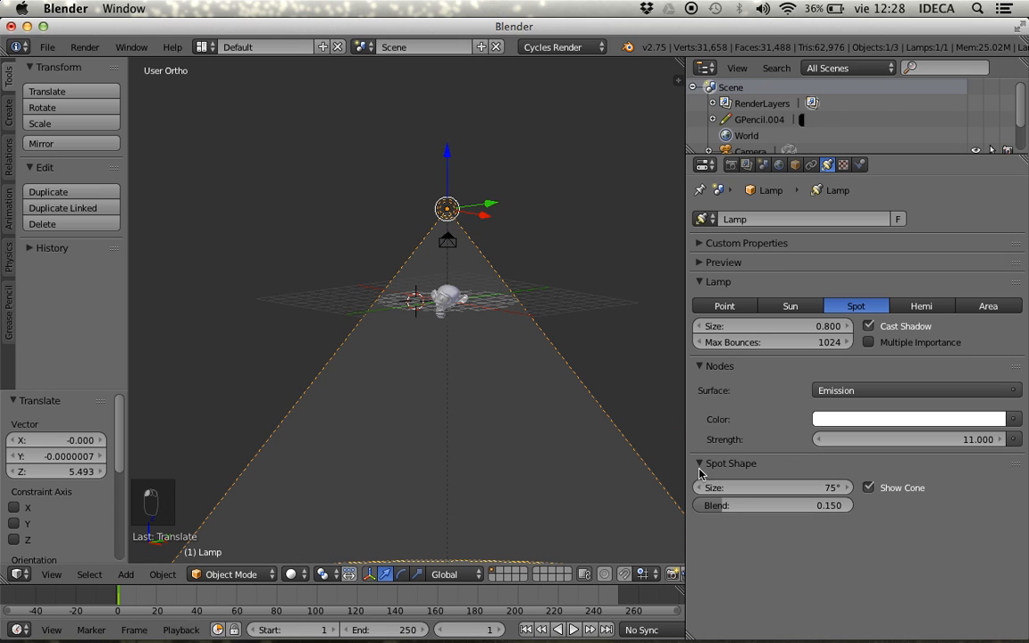
- Move the spot lamp about -2.43 in X and -2.80 in Y so its cone edge crosses the monkey head
key("g")
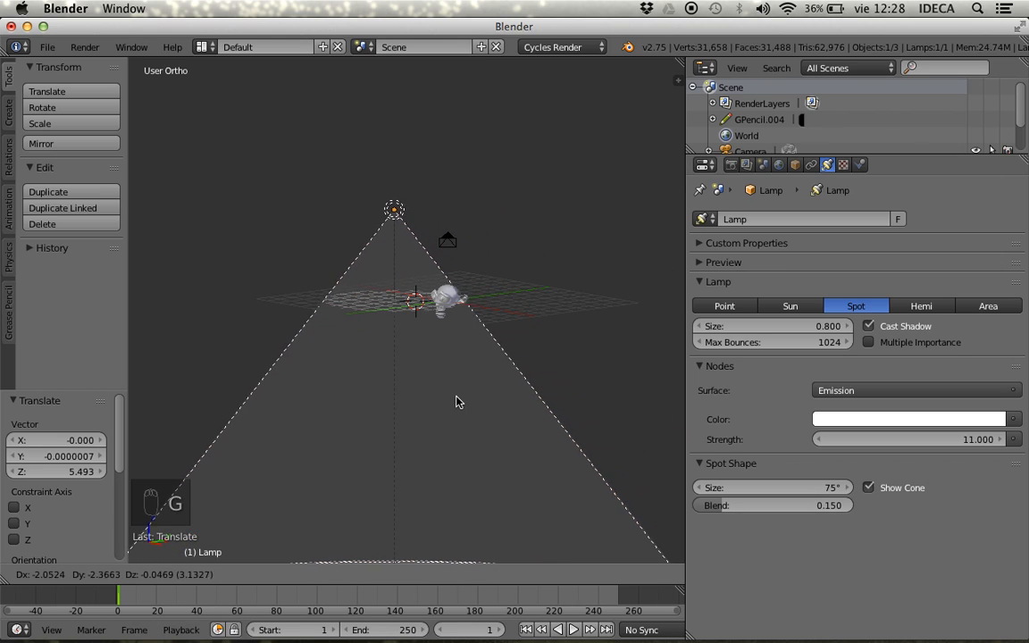
left_click(453, 402)
scroll(449, 405, "up", 4)
middle_click_drag(511, 357, 404, 430, "shift")
scroll(404, 416, "up", 5)
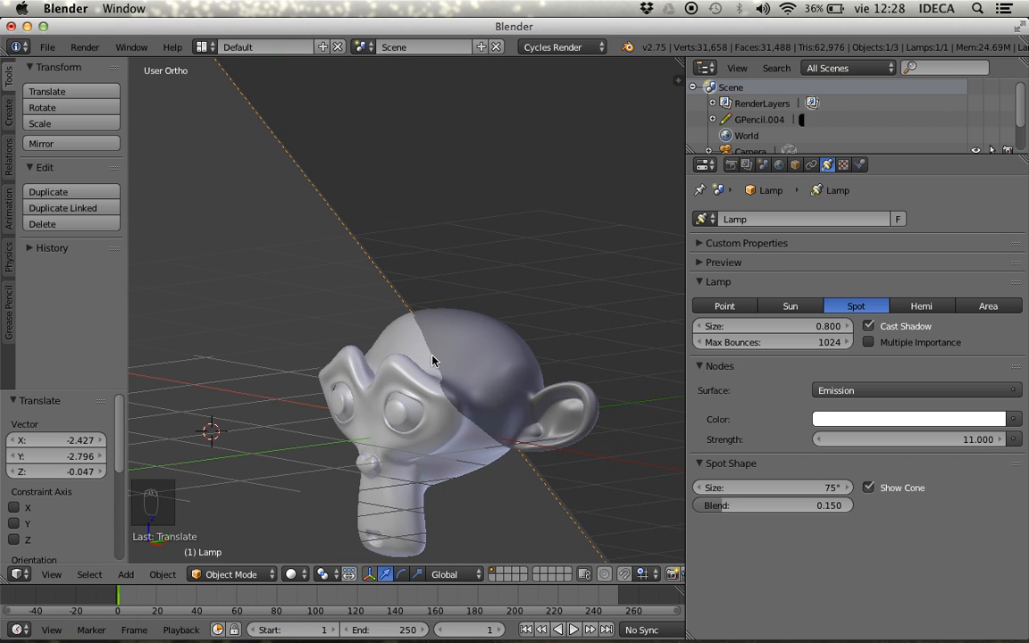
- Shift the spot lamp about -0.48 in X in front view so the cone covers only part of the face
key("KP_1")
middle_click_drag(335, 427, 471, 395, "shift")
key("g")
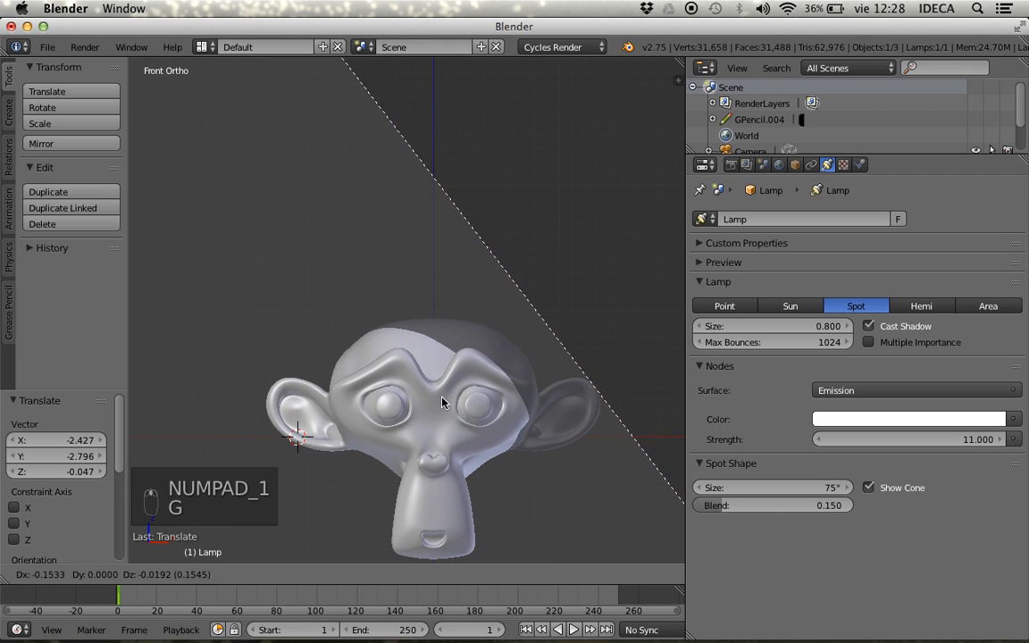
left_click(410, 449)
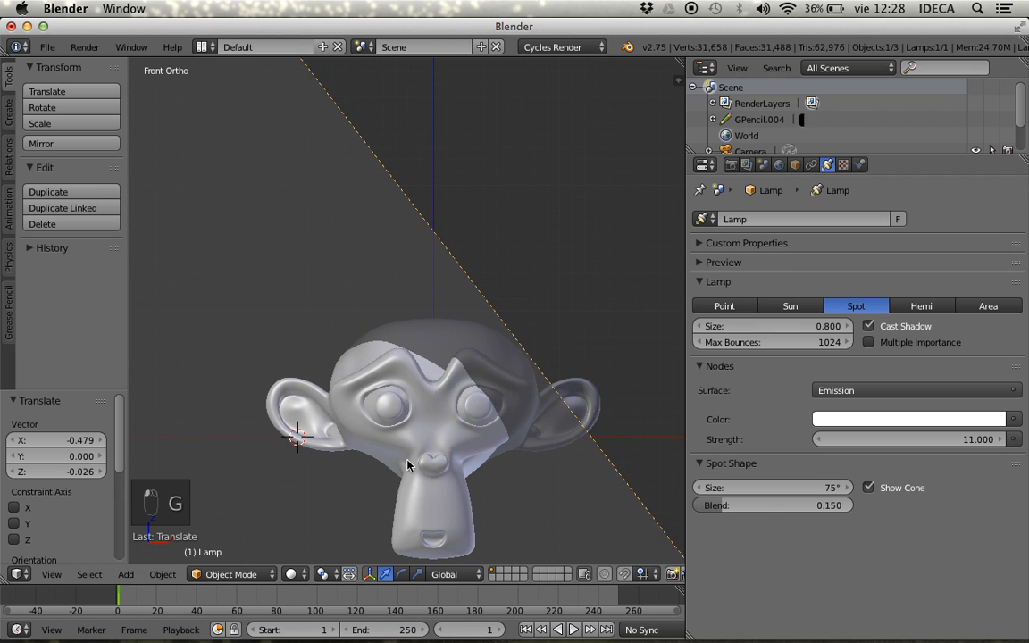
- Check the spot lighting in the rendered preview, and set the lamp's emission strength to 1000
key("shift+z")
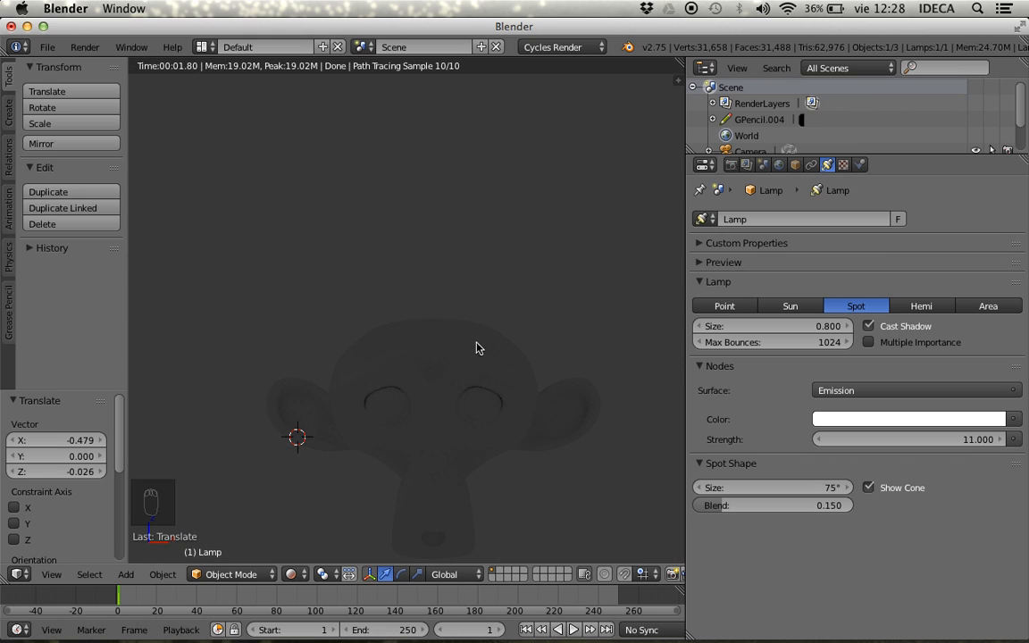
key("z")
key("z")
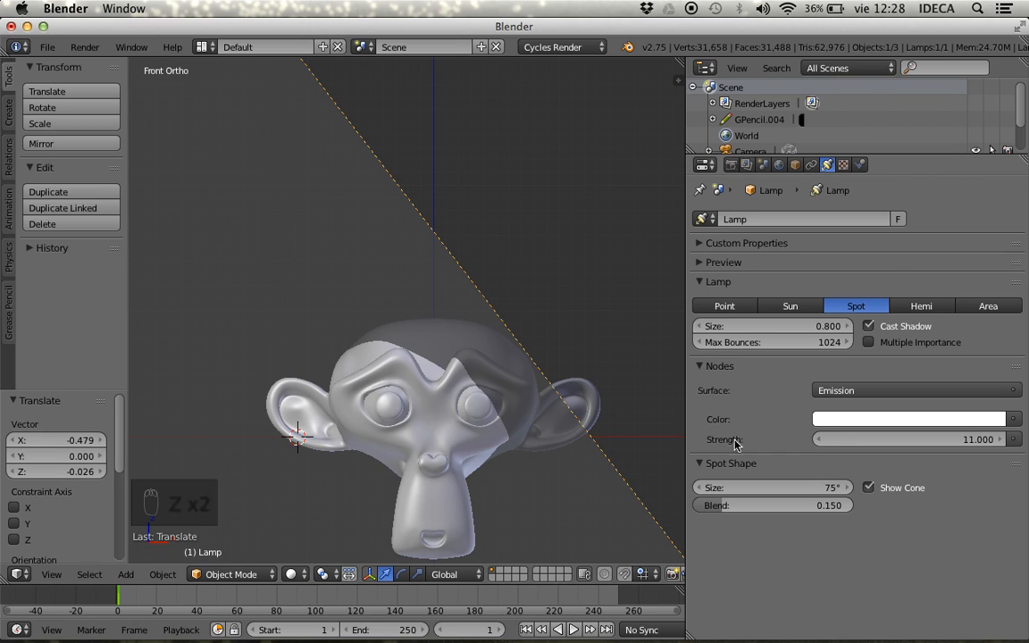
scroll(380, 293, "down", 5)
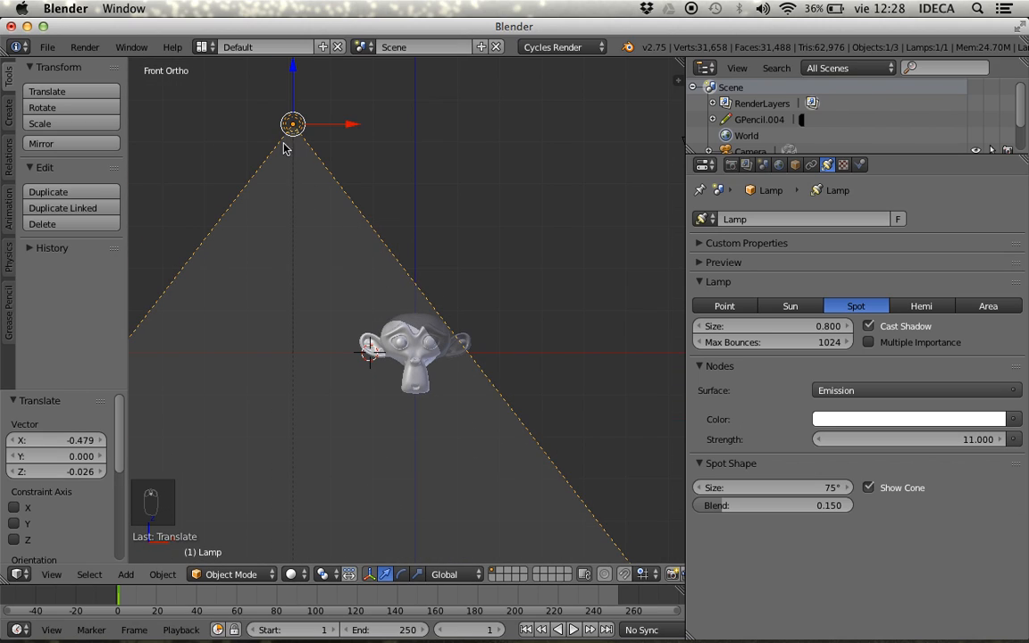
scroll(327, 168, "up", 1)
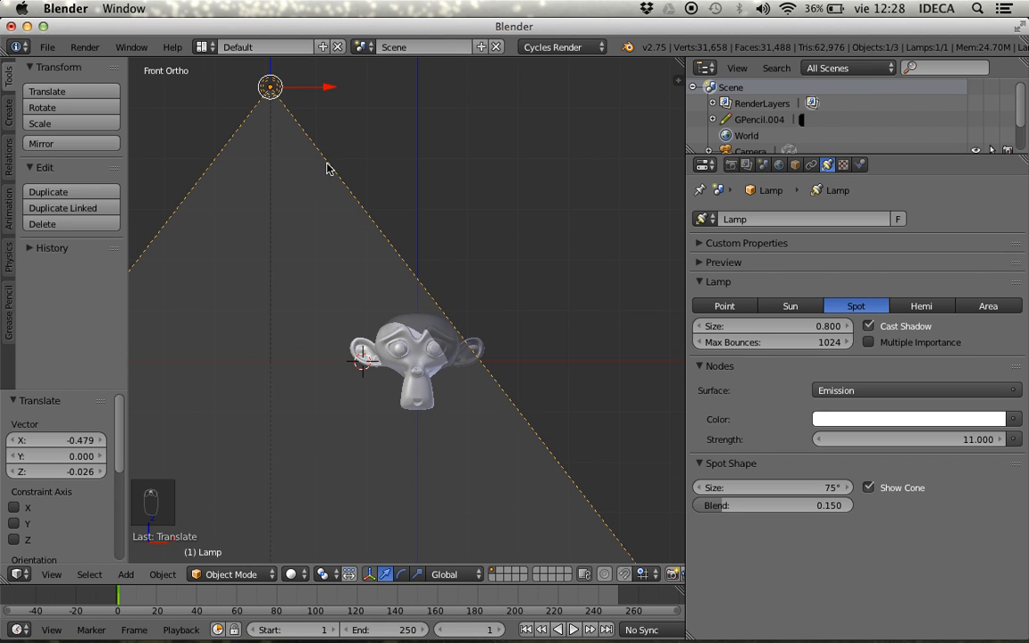
left_click(864, 440)
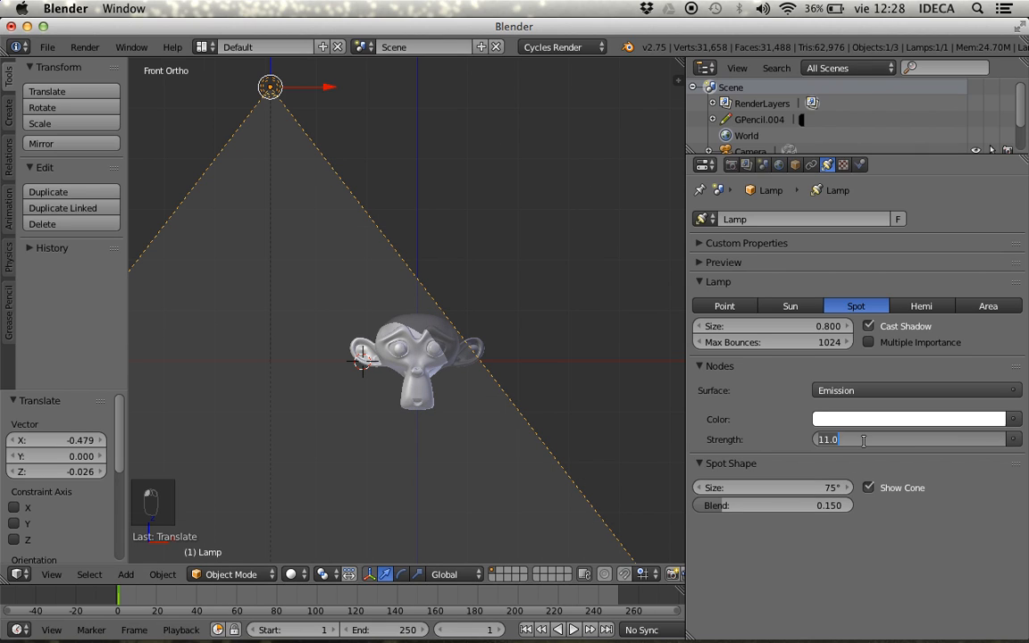
type("1000")
key("Return")
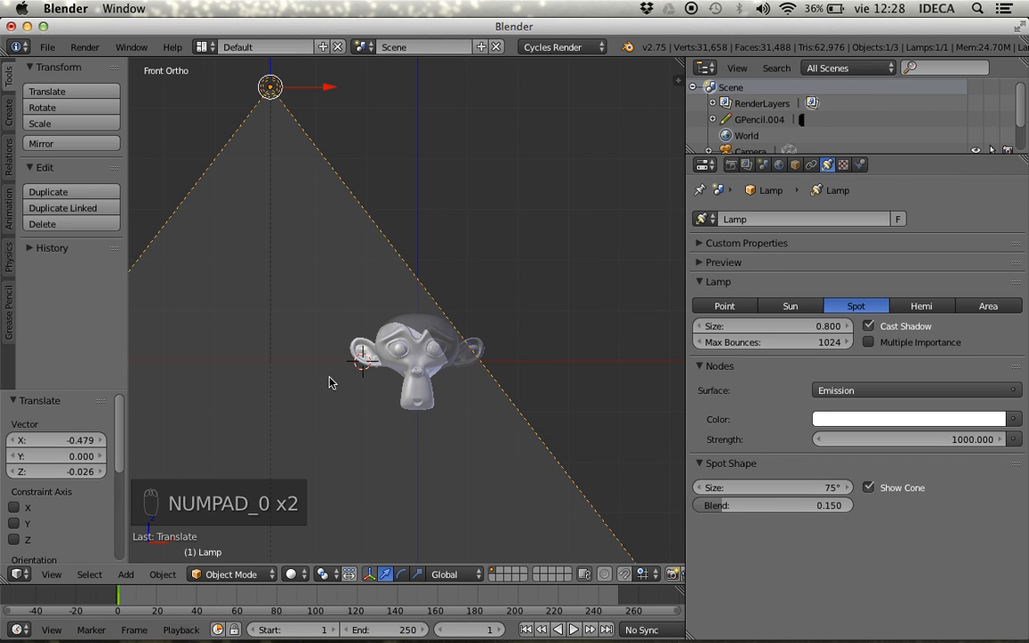
- Compare the rendered lighting on the monkey head with the spot cone's edge in solid view
key("shift+z")
scroll(398, 370, "up", 5)
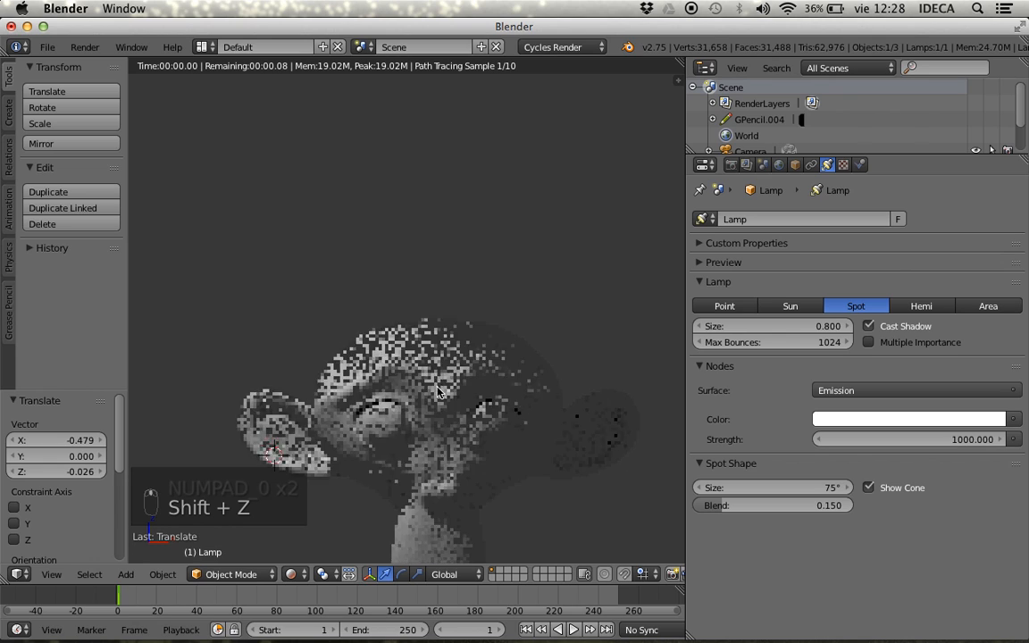
middle_click_drag(437, 387, 434, 312, "shift")
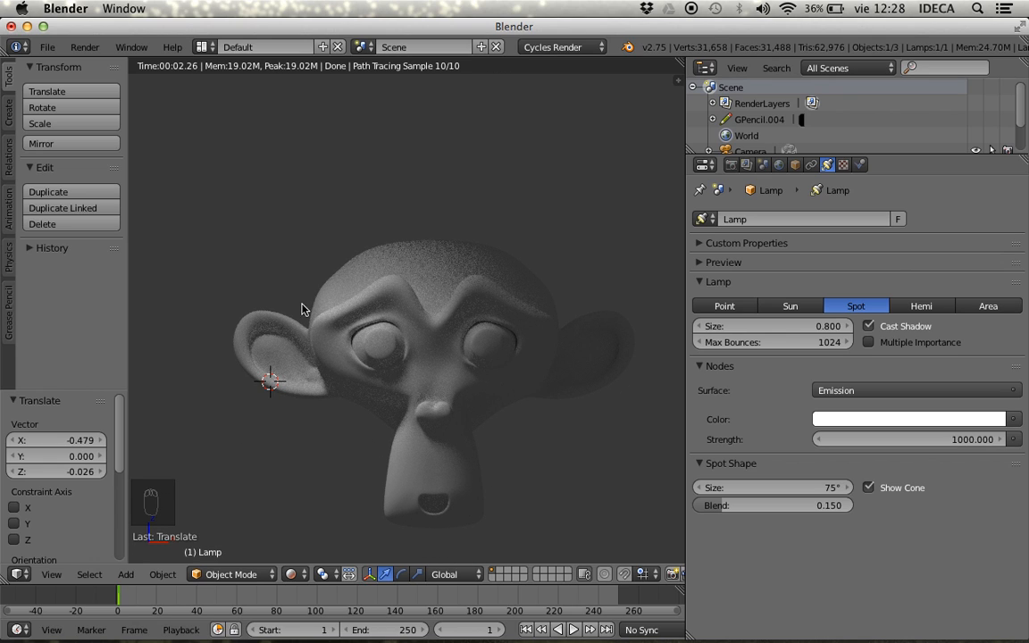
key("z")
key("z")
key("z")
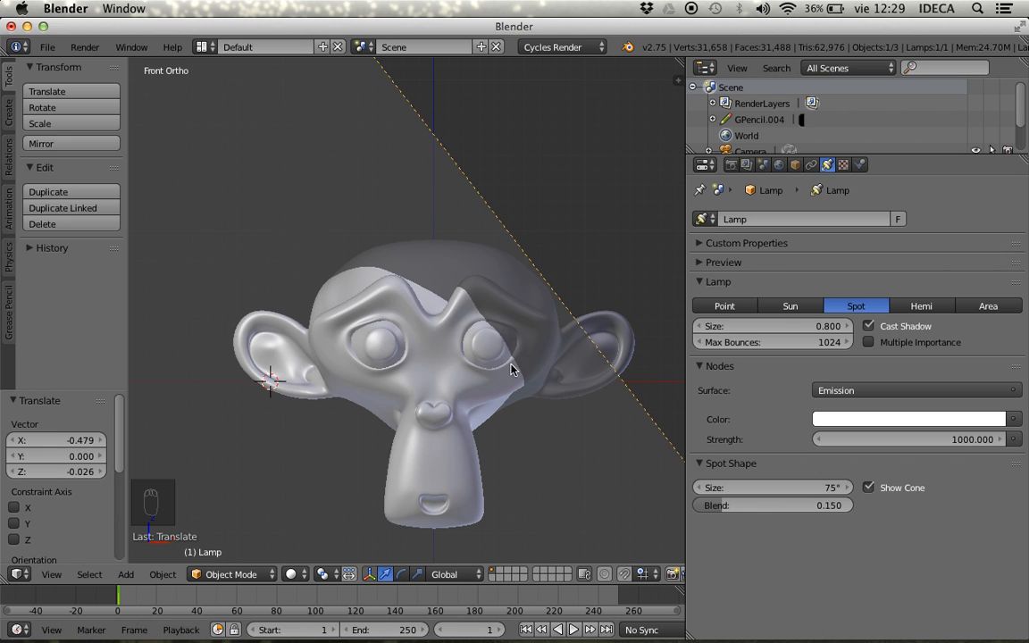
key("shift+z")
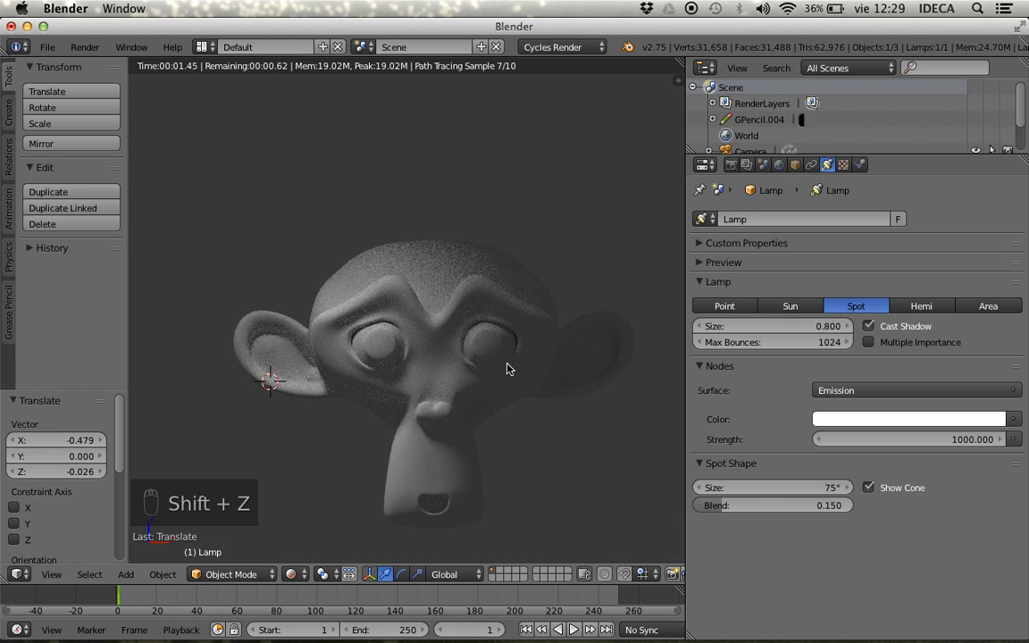
- Set the spot lamp's size to 0 for sharper shadows
left_click(791, 330)
type("0")
key("Return")
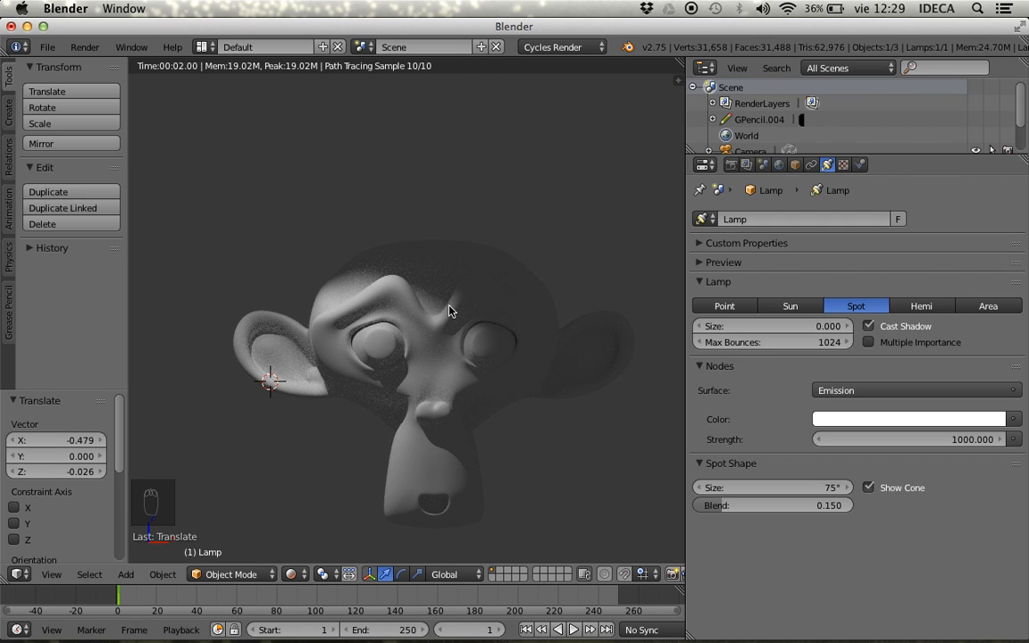
- Compare the sharp rendered shadows on the face with the cone boundary shown in solid view
key("z")
key("z")
key("z")
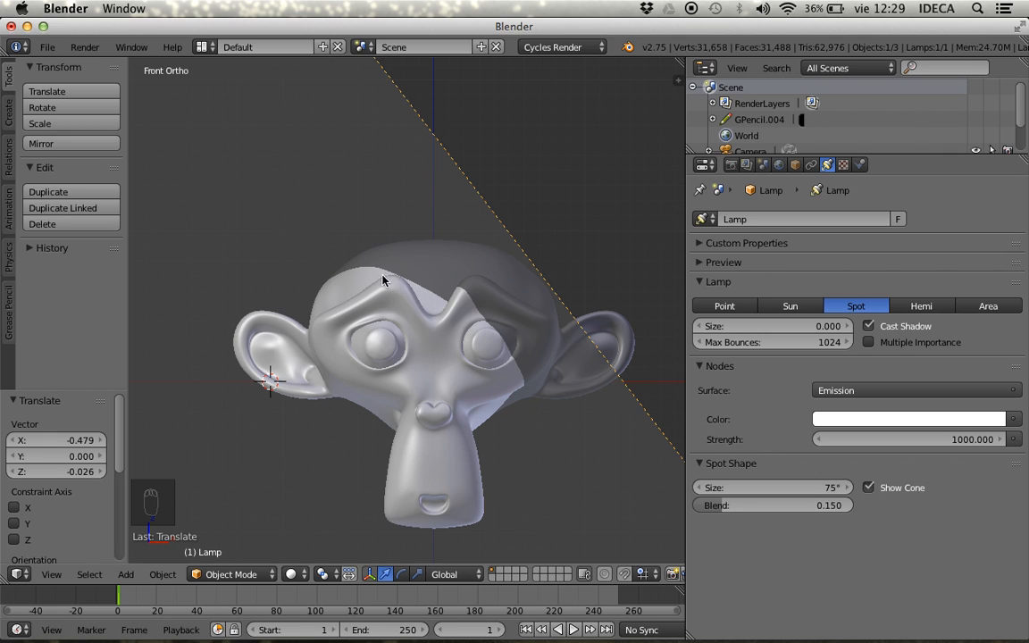
key("shift+z")
scroll(357, 276, "up", 2)
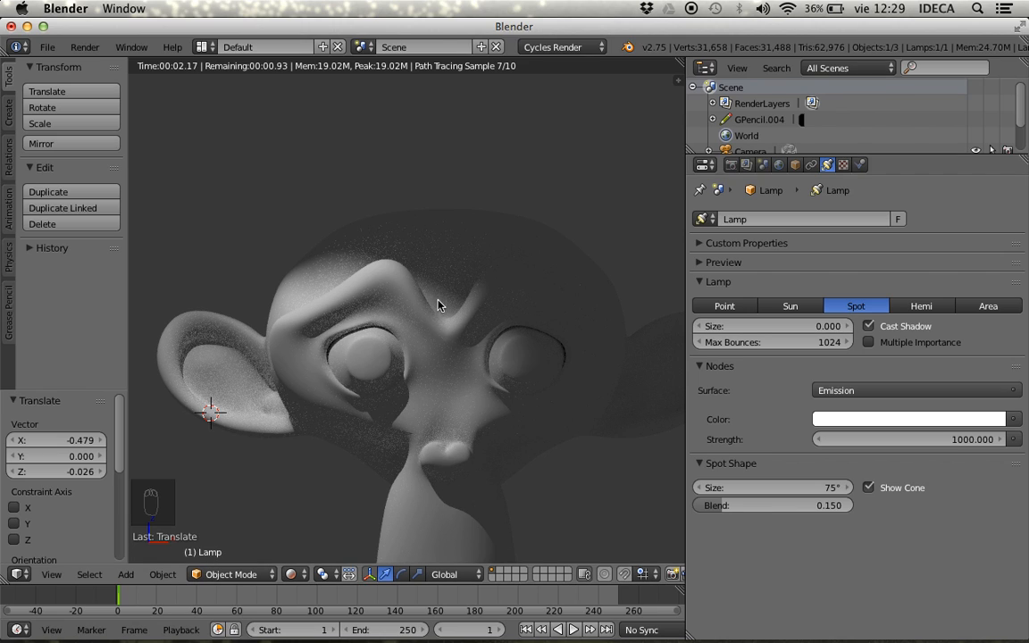
scroll(435, 308, "down", 2)
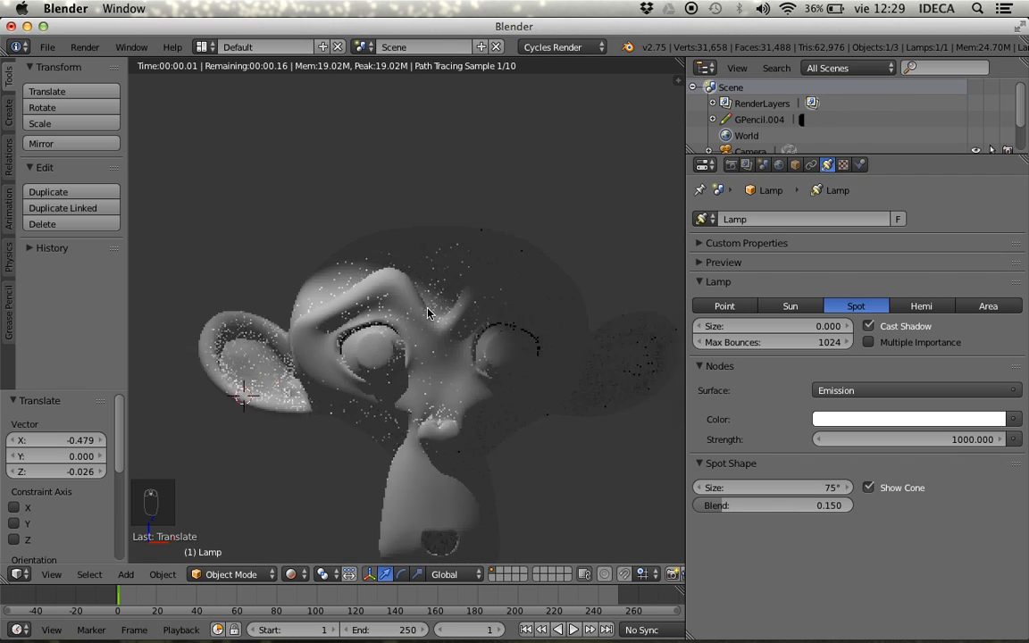
- Set the spot blend to 0 and check the hard cone edge on the monkey head in the rendered preview
key("z")
key("z")
key("z")
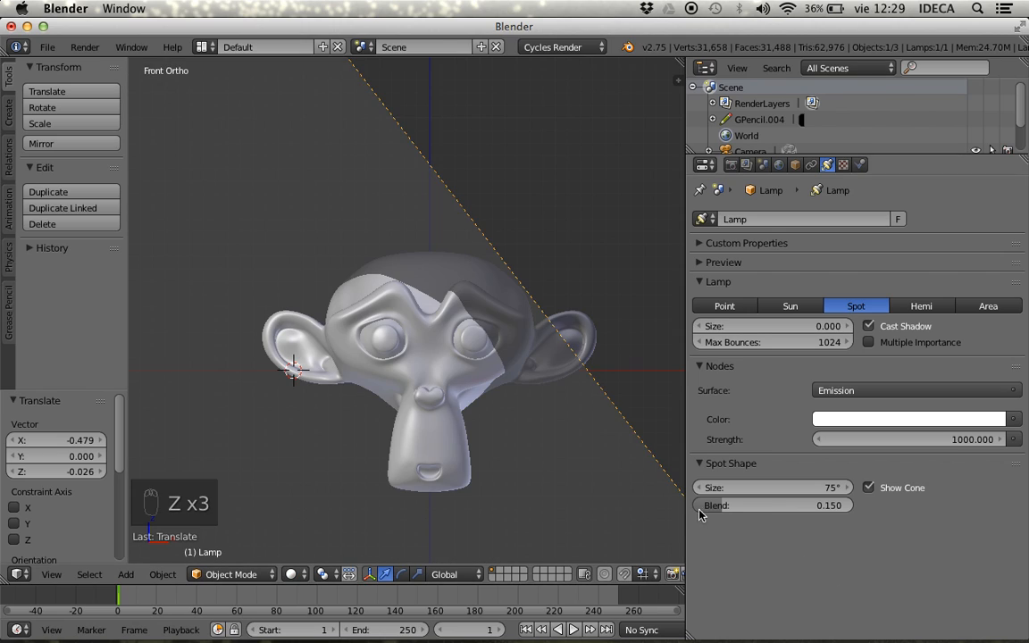
left_click_drag(719, 512, 696, 510)
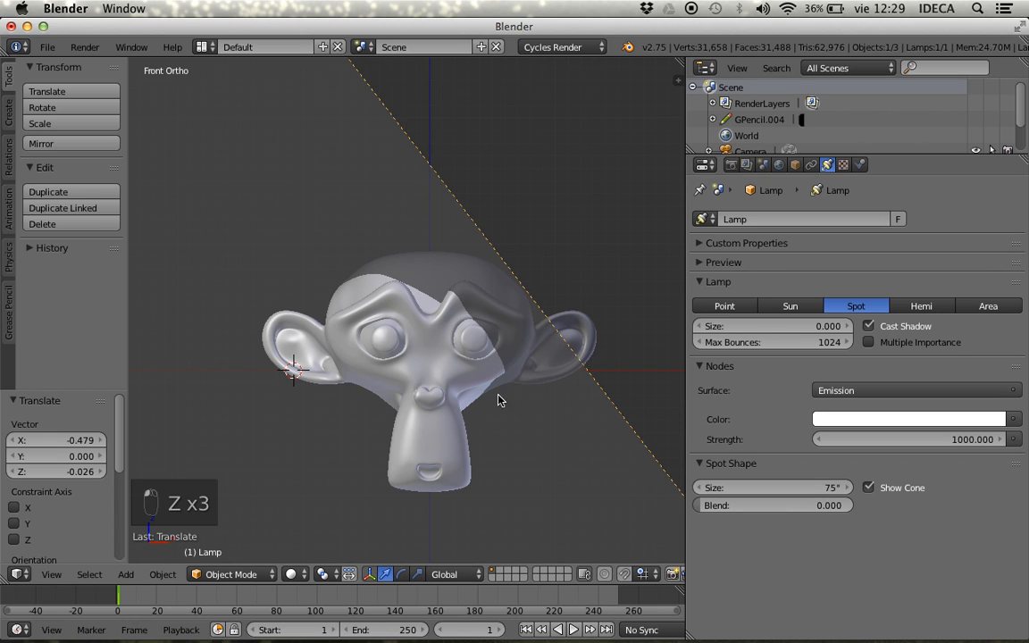
key("shift+z")
scroll(443, 332, "up", 4)
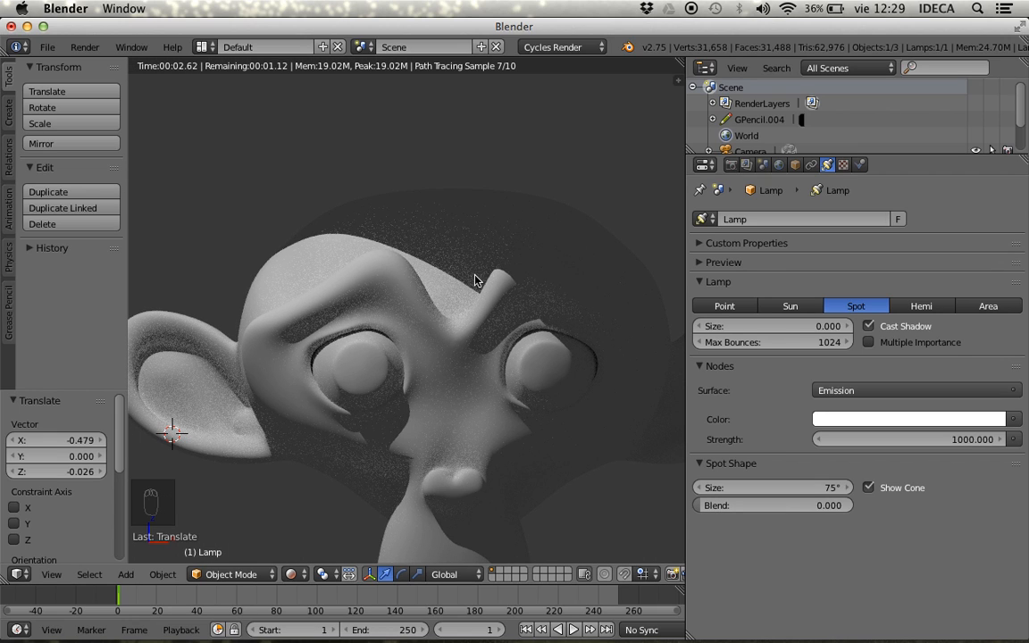
- Compare the light's edge in solid and rendered views, and examine the whole spot cone from the top
key("z")
key("z")
key("z")
scroll(552, 375, "down", 8)
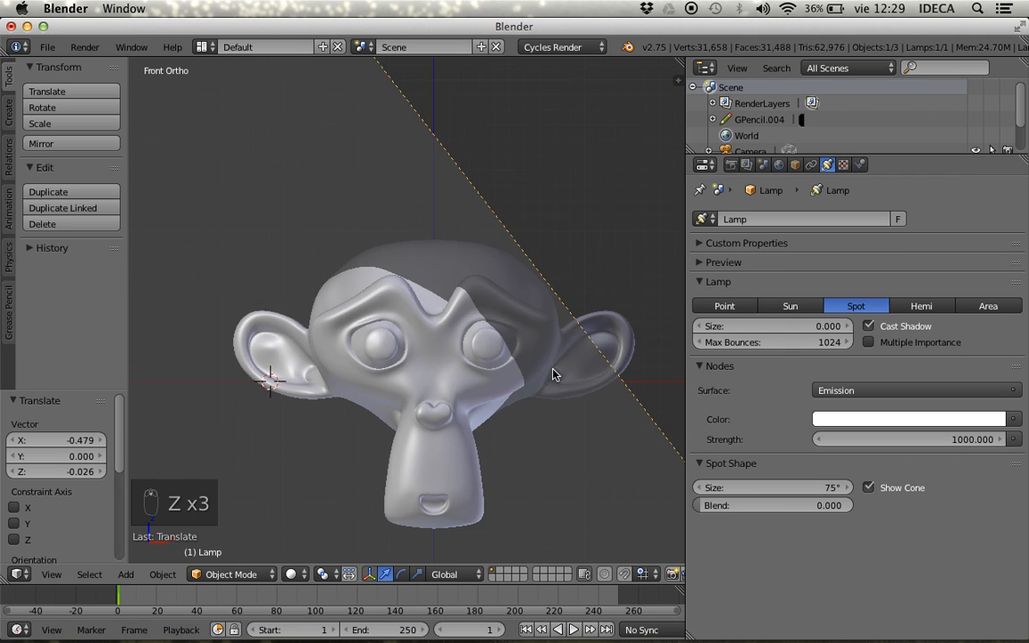
key("shift+z")
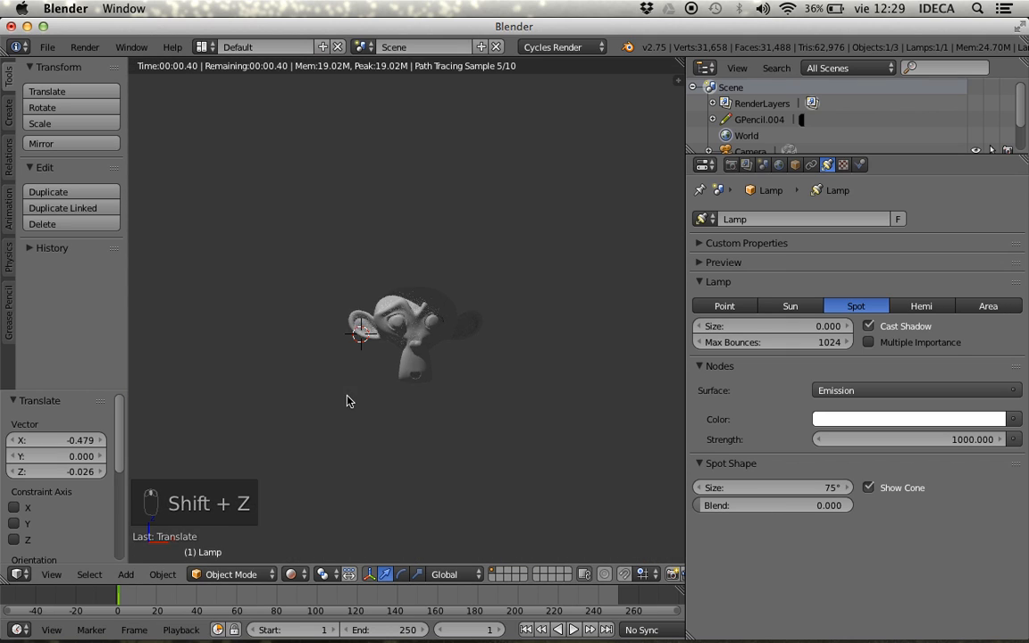
key("z")
key("z")
mouse_move(347, 398)
middle_mouse_down()
mouse_move(344, 338)
mouse_move(349, 404)
middle_mouse_up()
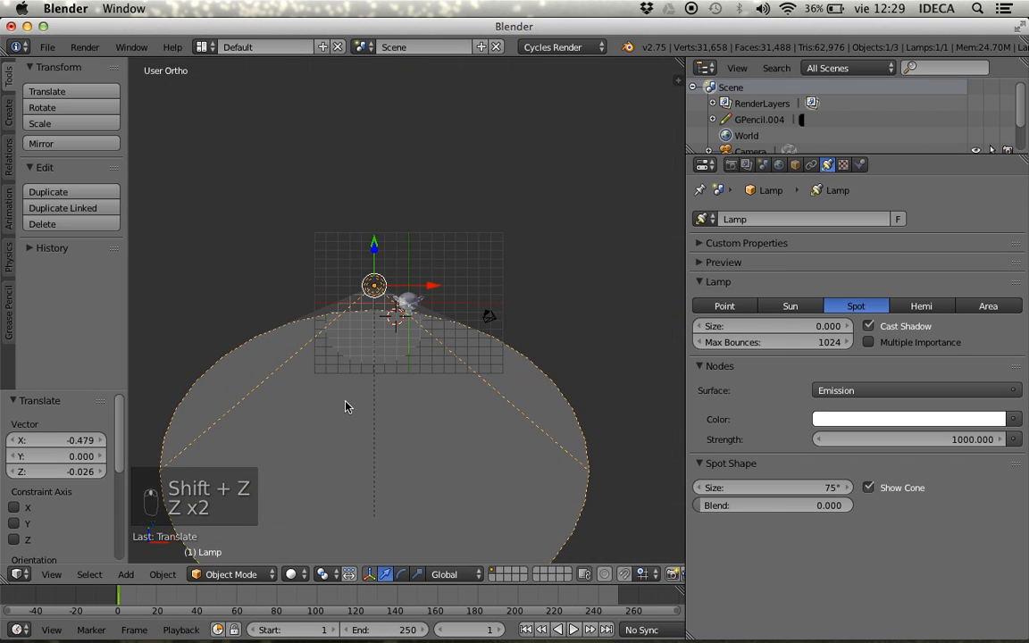
key("KP_7")
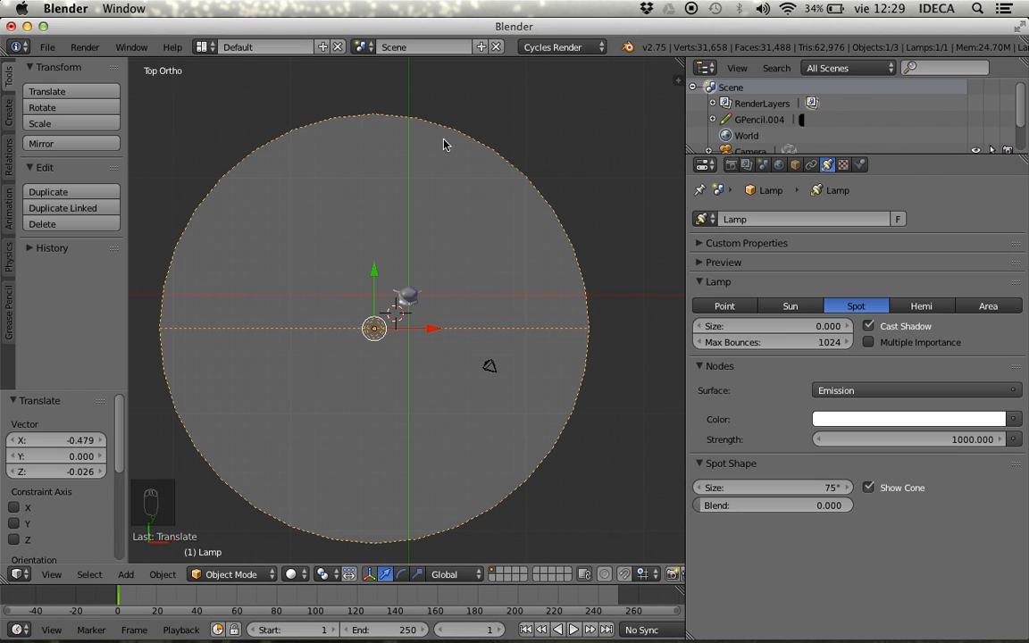
- Try a spot blend of 0.665 to examine the cone's inner circle, and reset the blend to 0 for the rendered view
left_click_drag(715, 505, 760, 506)
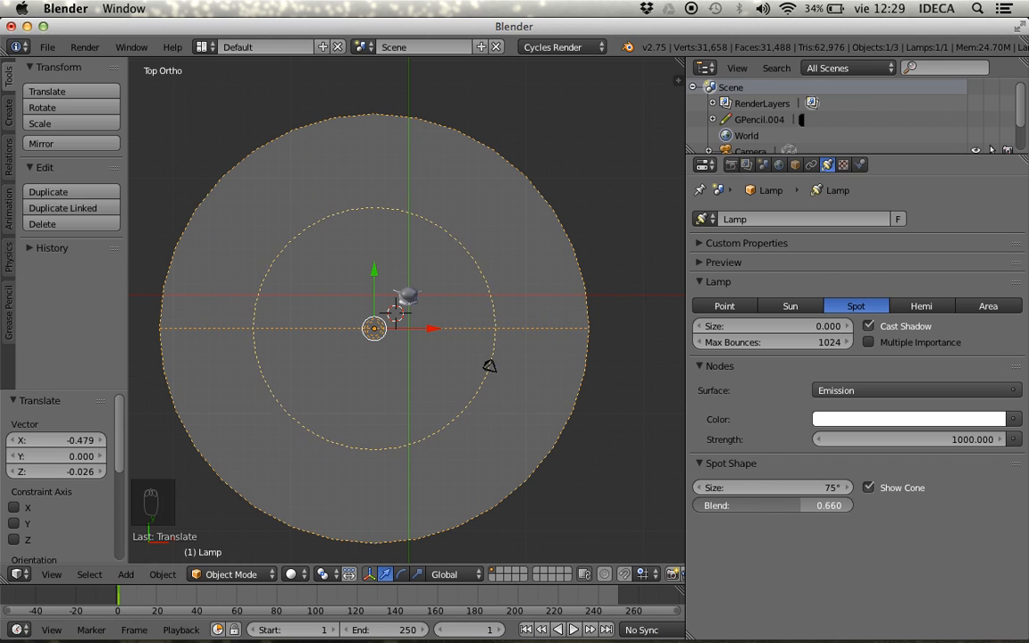
middle_click_drag(528, 447, 502, 420)
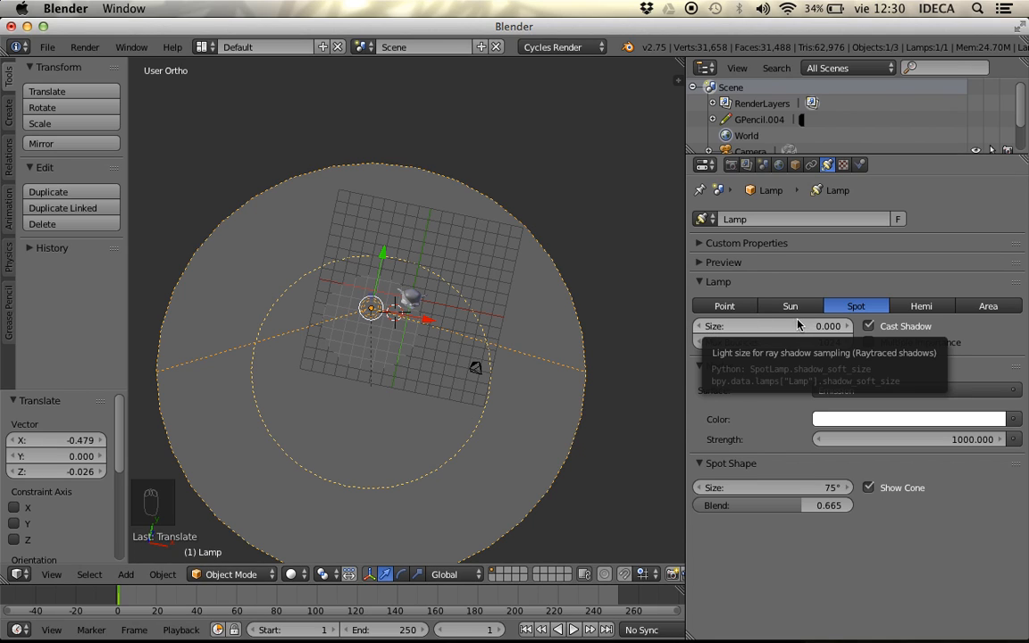
key("KP_1")
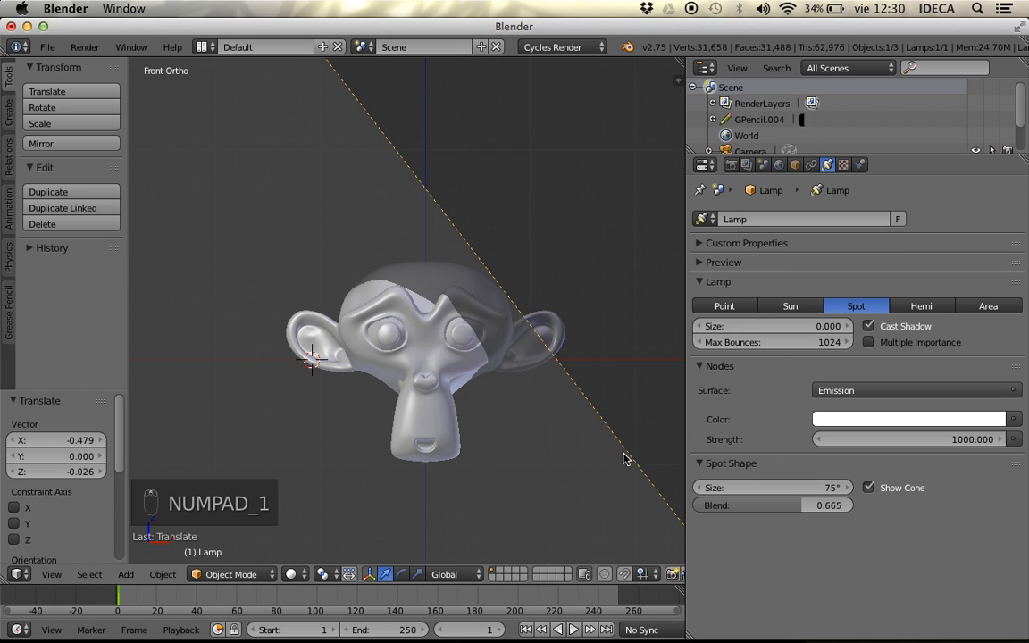
left_click_drag(775, 506, 679, 506)
key("shift+z")
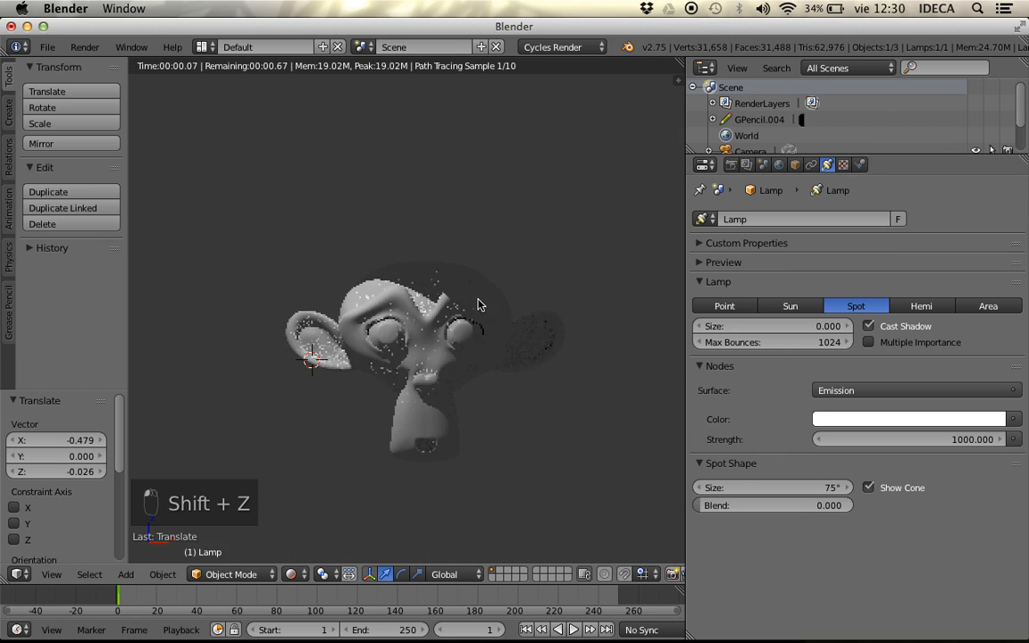
scroll(478, 306, "up", 5)
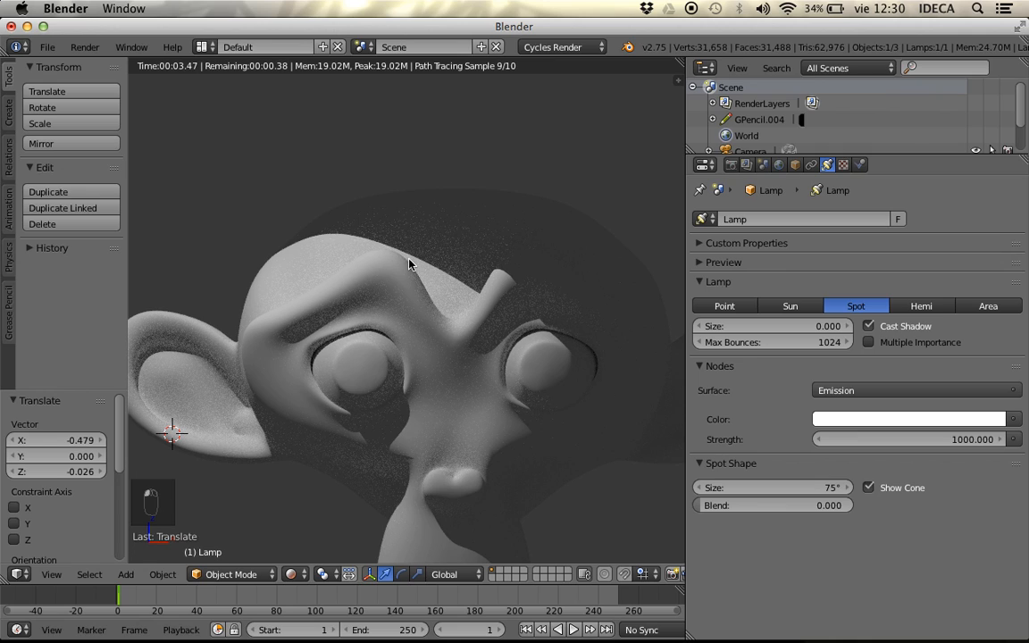
- Mark the light's edge on the forehead with Grease Pencil, and try a spot blend of 0.105 before restoring 0
key("d")
left_click_drag(376, 240, 422, 261)
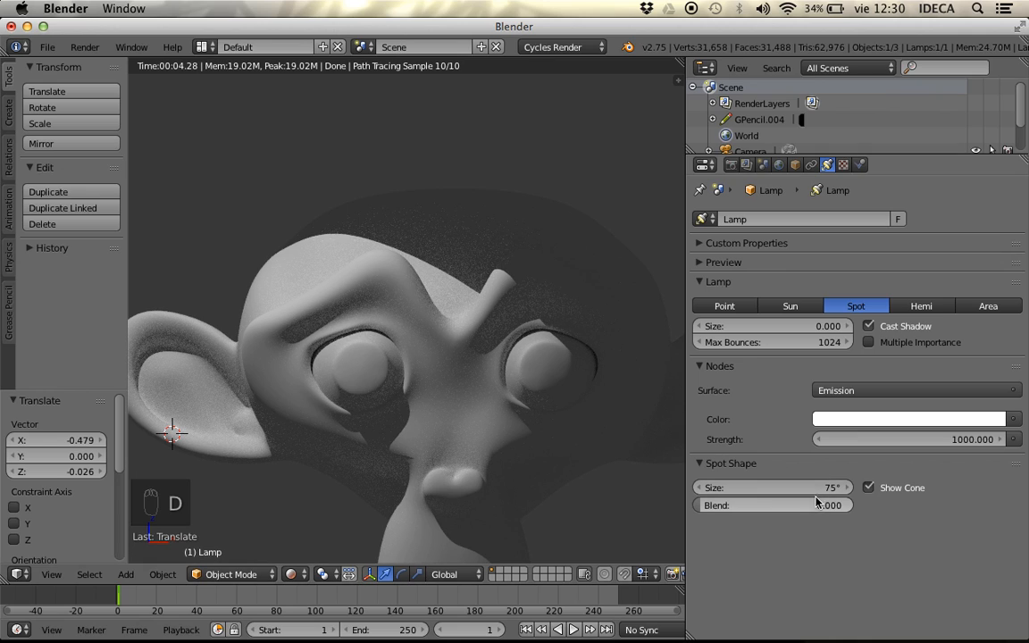
left_click_drag(706, 504, 723, 505)
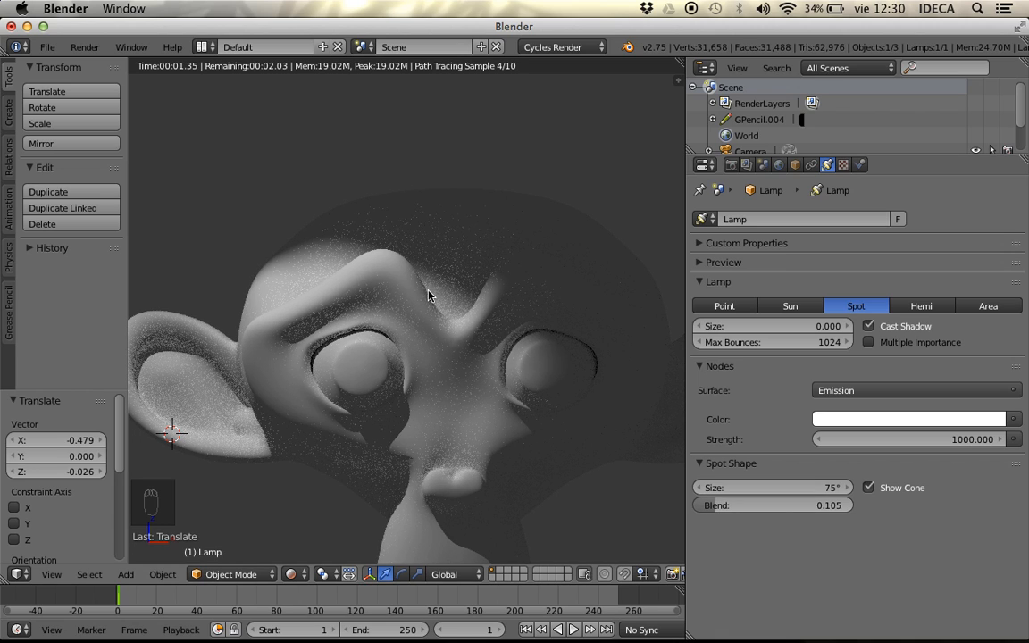
mouse_move(711, 506)
left_mouse_down()
mouse_move(742, 505)
mouse_move(694, 505)
left_mouse_up()
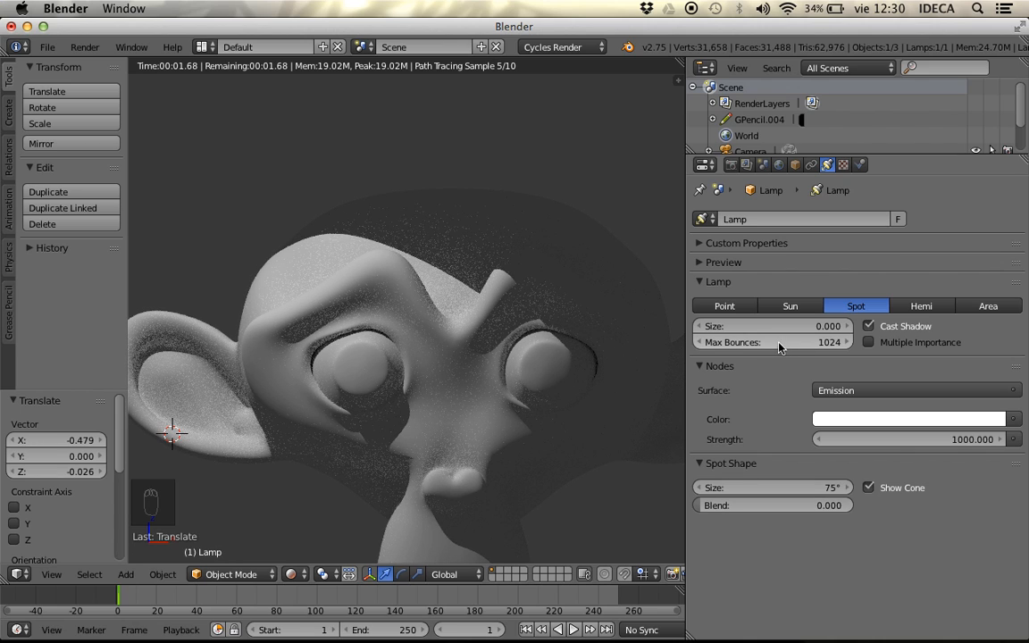
- Set the lamp's size to 0.171 for softer shadows, and turn shadow casting off and back on to compare
left_click_drag(773, 326, 866, 326)
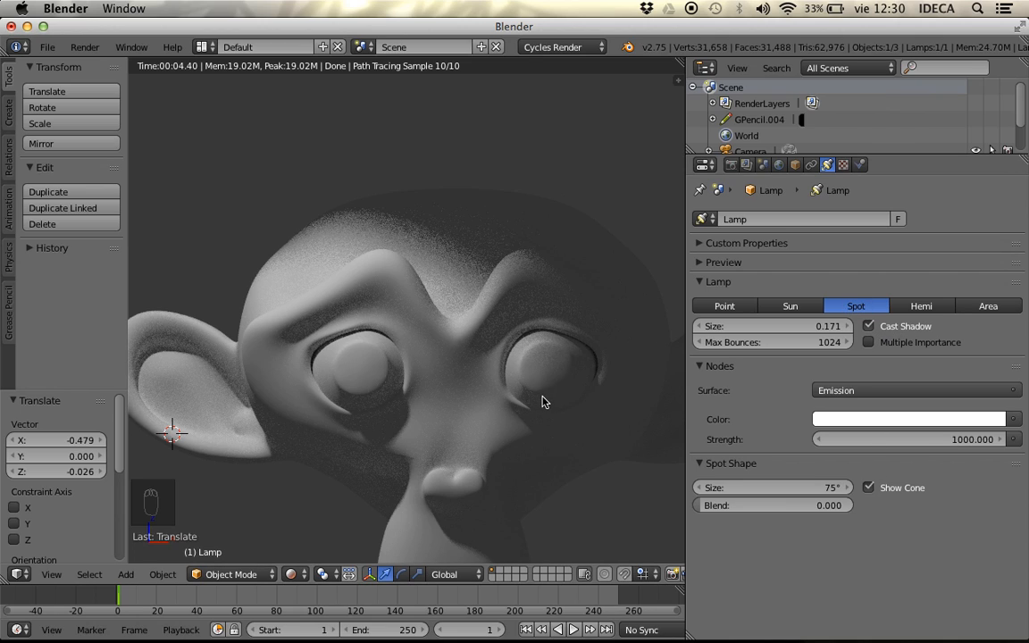
left_click(868, 326)
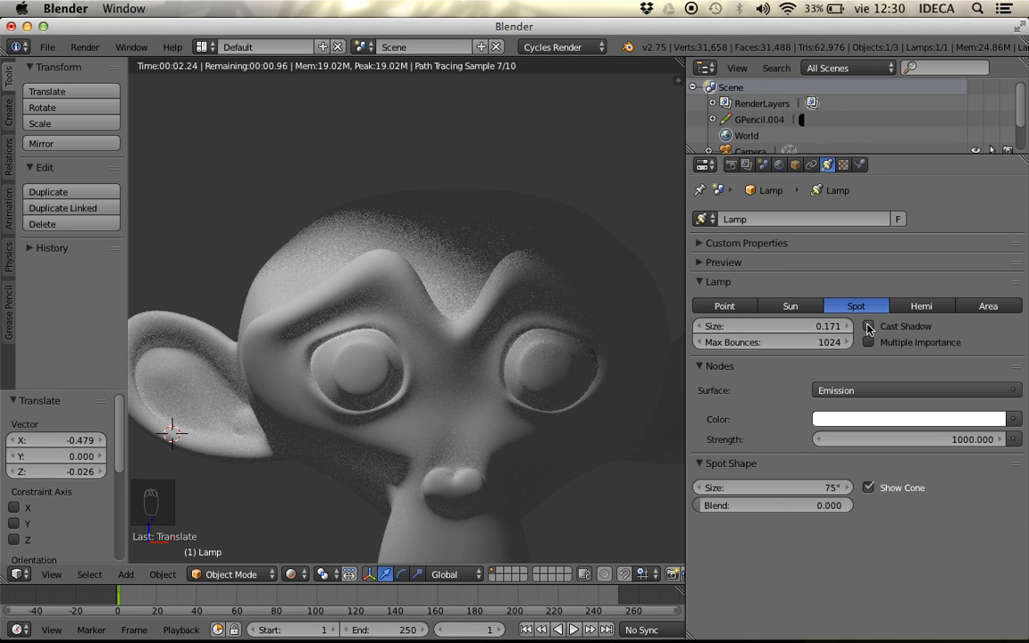
left_click(868, 326)
scroll(317, 409, "down", 4)
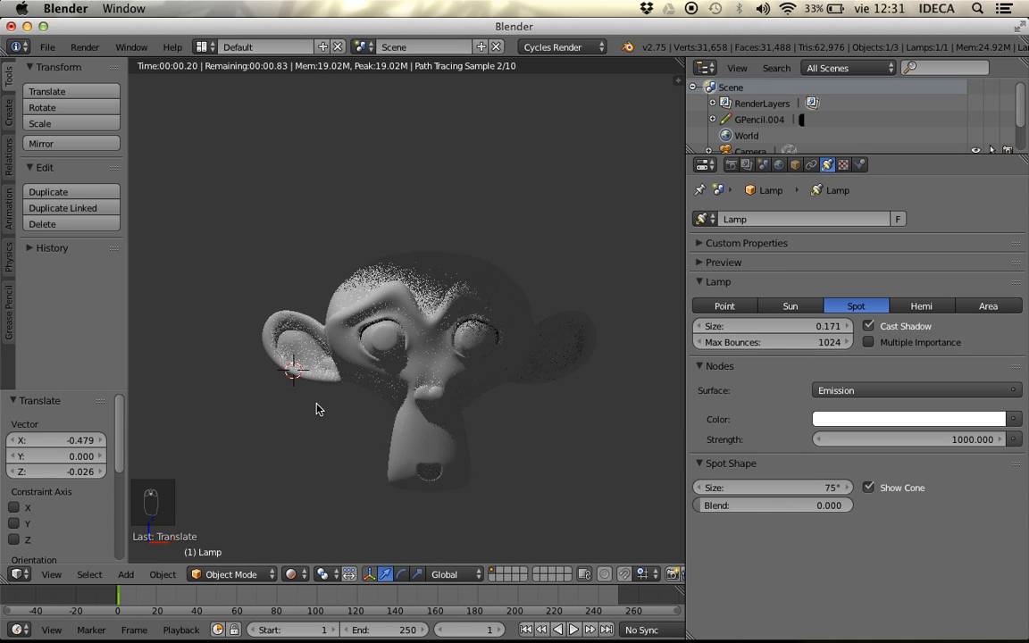
- Annotate the spot cone's angle in front solid view with two Grease Pencil side lines, an arc and the number 75
key("z")
key("z")
scroll(201, 408, "down", 8)
middle_click_drag(159, 400, 273, 377, "shift")
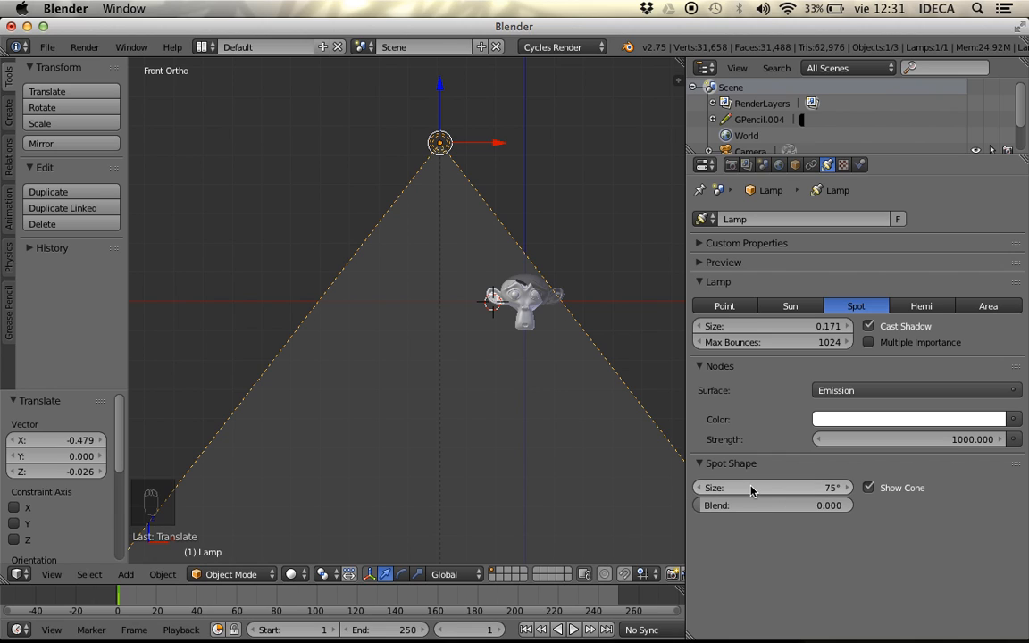
scroll(607, 431, "up", 1)
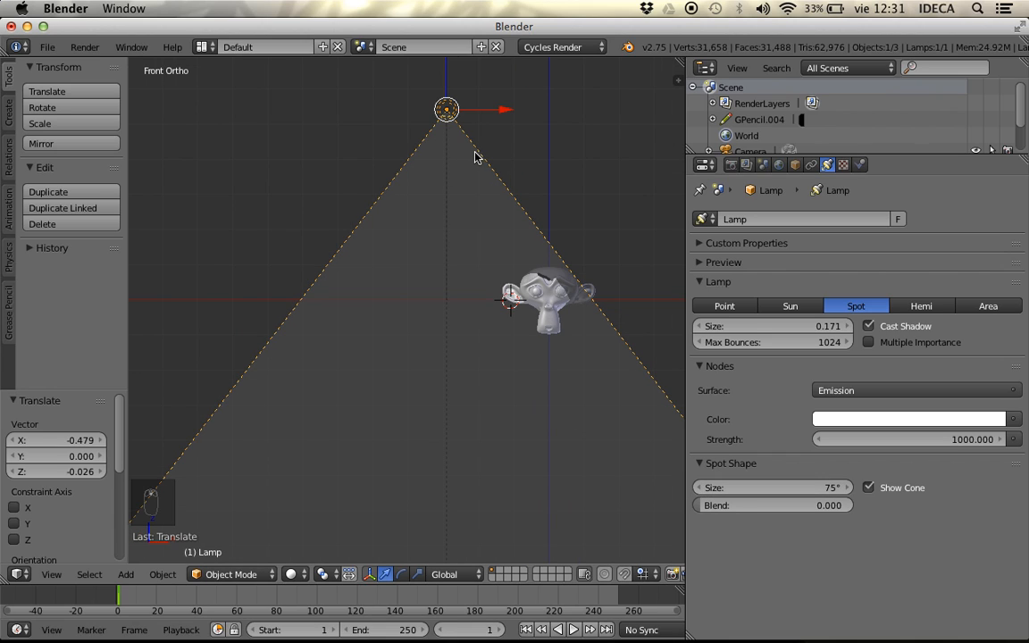
left_click_drag(446, 110, 554, 256, "ctrl")
left_click_drag(446, 110, 340, 248, "ctrl")
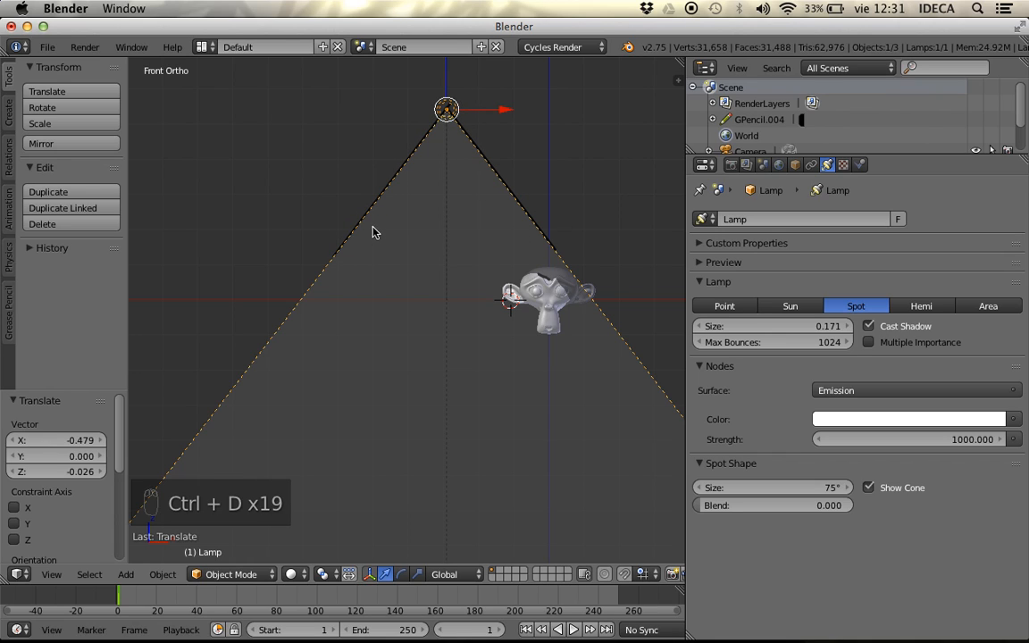
mouse_move(421, 225)
left_mouse_down()
mouse_move(532, 220)
mouse_move(436, 194)
mouse_move(437, 232)
mouse_move(446, 215)
left_mouse_up()
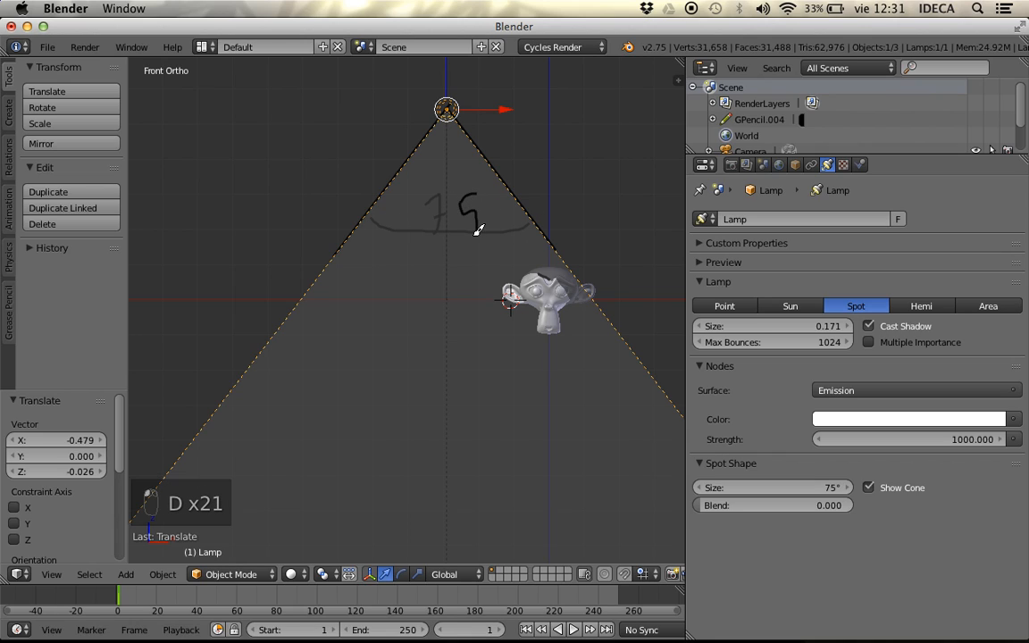
- Set the spot cone size to 19° and move the lamp about 1.97 units along X toward the monkey head
left_click_drag(773, 487, 623, 487)
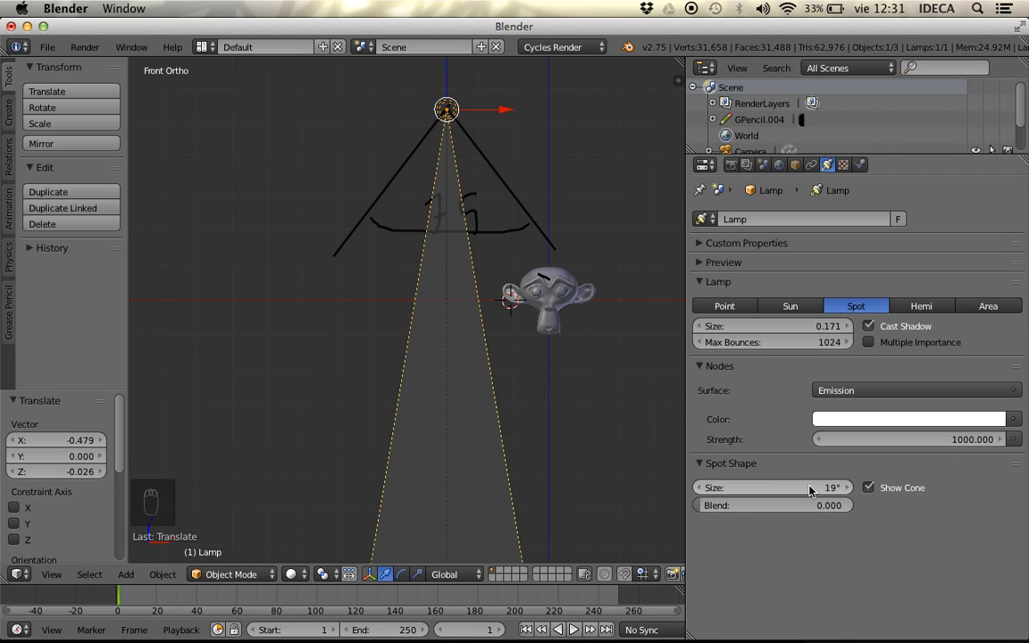
key("g")
left_click(462, 319)
- Move the lamp about 1.63 units along Y and 0.44 along Z in side view, and check the render from the front
middle_click_drag(461, 319, 265, 367)
key("KP_3")
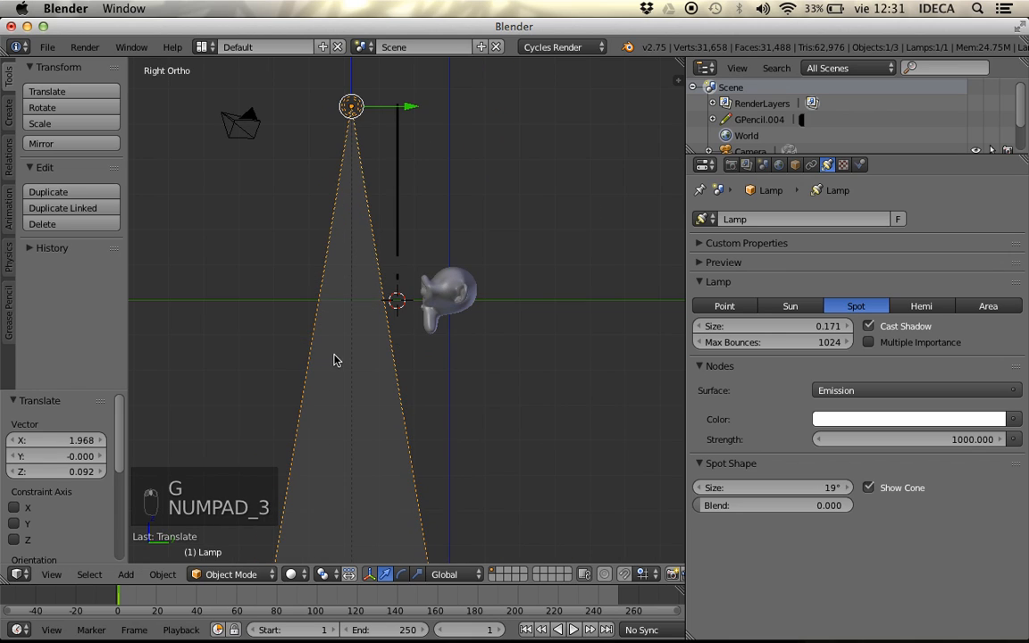
key("g")
left_click(390, 346)
key("KP_1")
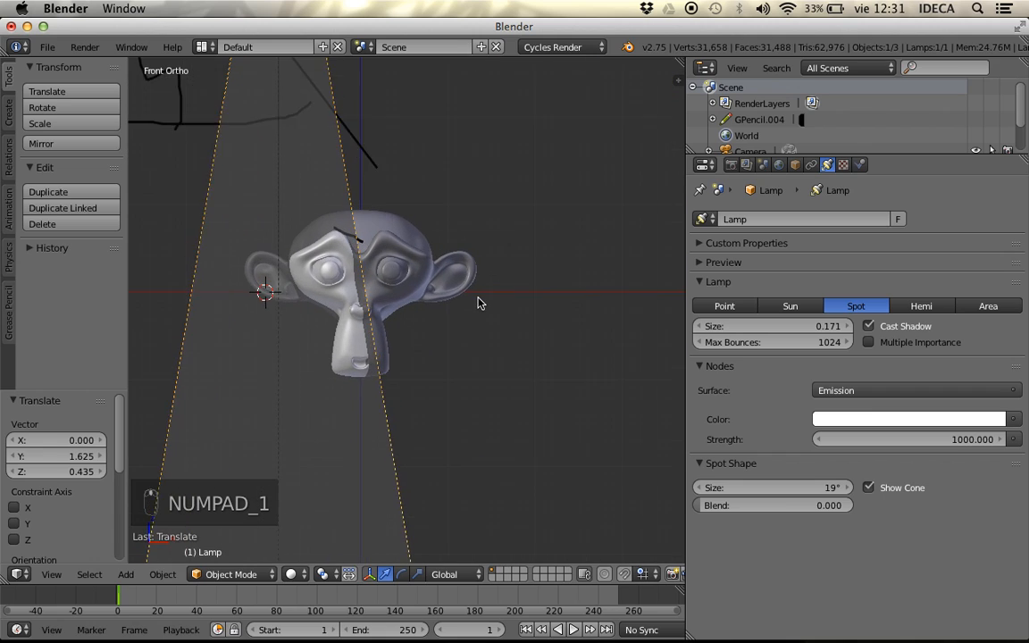
key("shift+z")
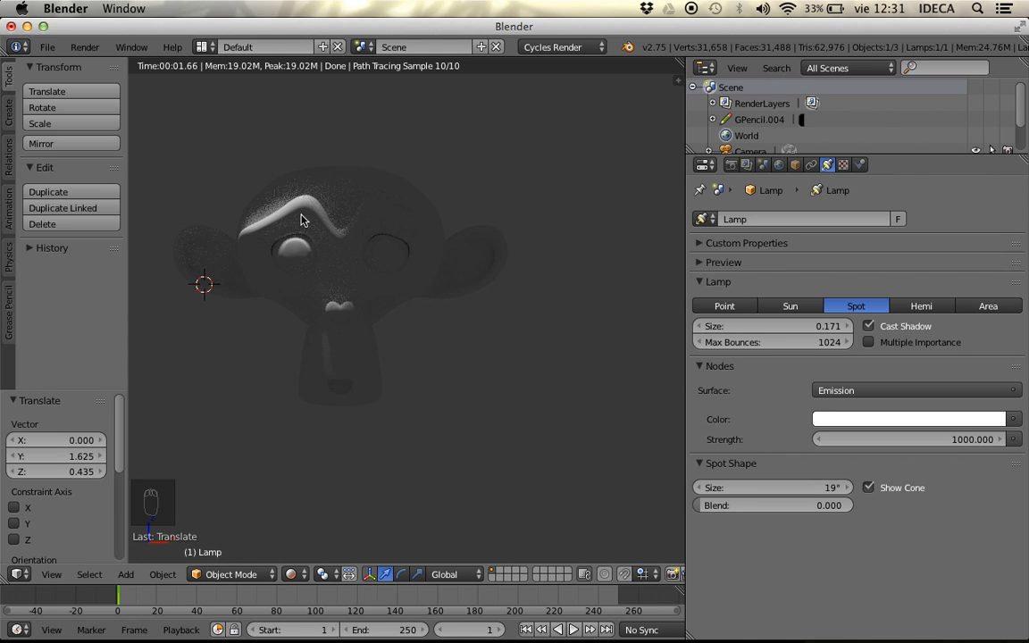
- Set the lamp's size to 0.522 and the spot blend to 0.461, and inspect the softened light on the face
left_click_drag(773, 326, 898, 326)
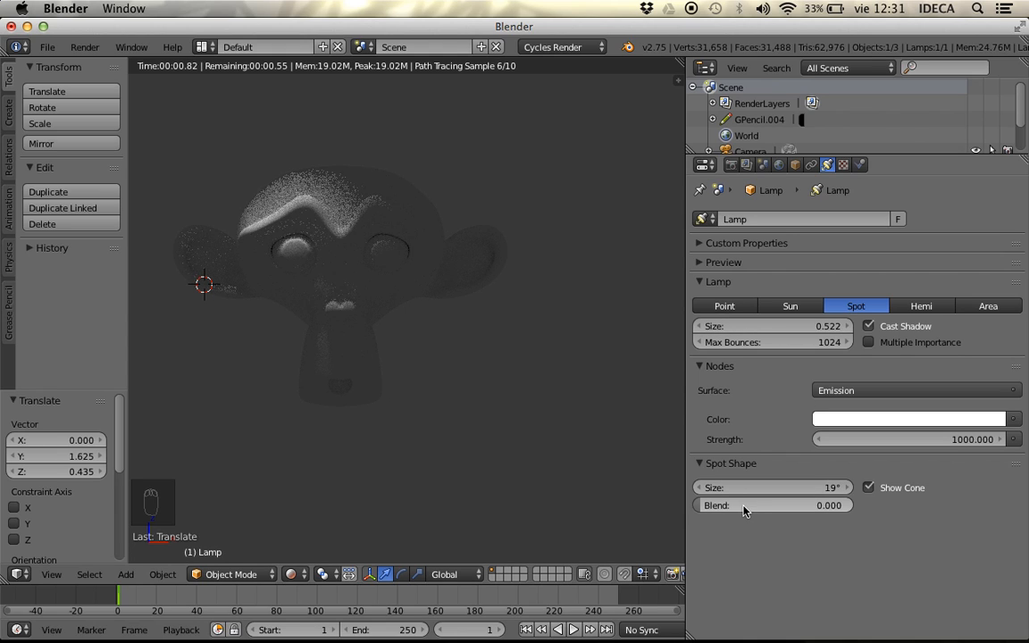
left_click_drag(700, 506, 810, 507)
scroll(179, 338, "up", 5)
scroll(191, 353, "down", 5)
- Tilt the lamp about 10.3° toward the head in side view, move it about -0.78 along Y, and check the front render
key("z")
key("KP_1")
key("KP_3")
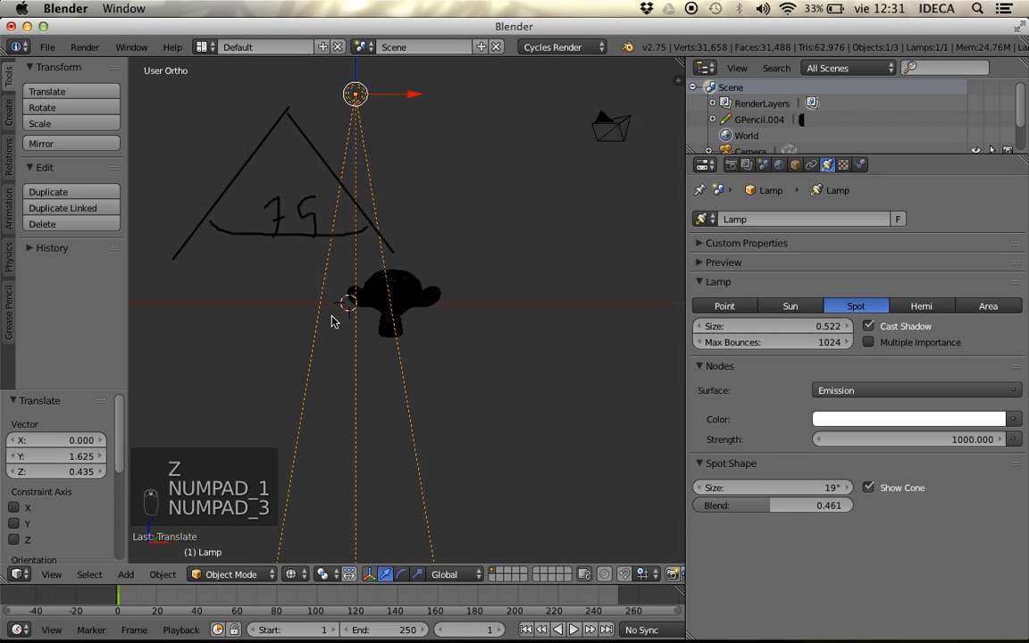
key("r")
left_click(540, 308)
key("g")
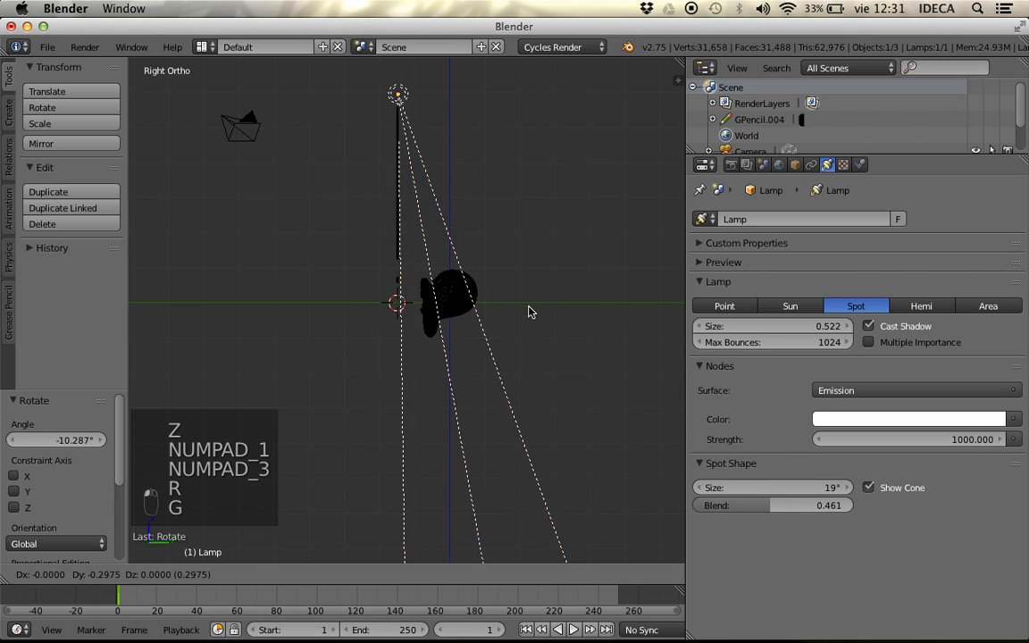
left_click(525, 310)
key("KP_1")
scroll(446, 332, "up", 4)
key("shift+z")
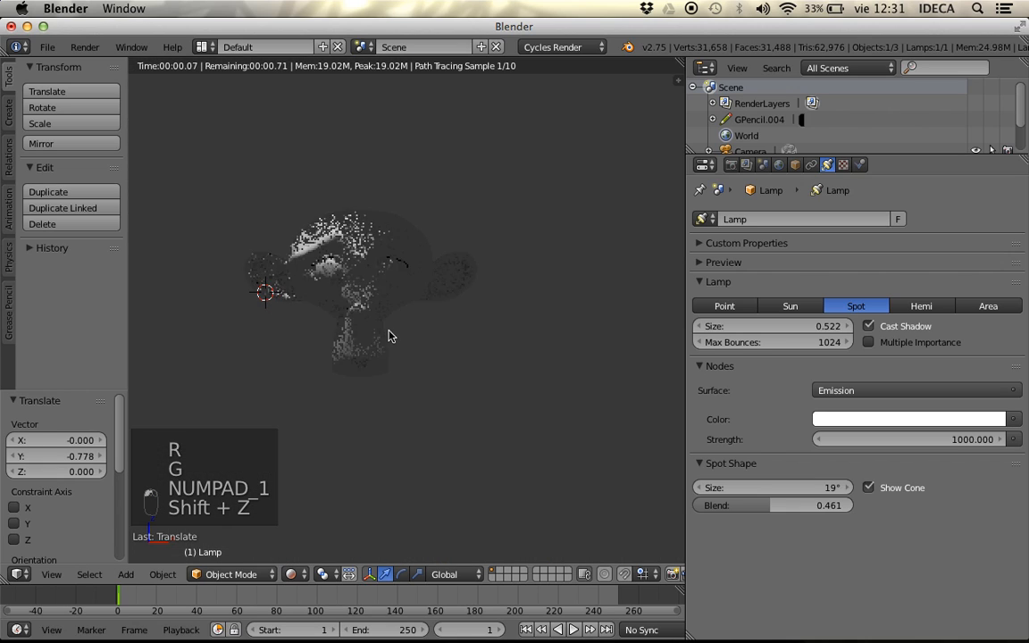
scroll(411, 334, "up", 3)
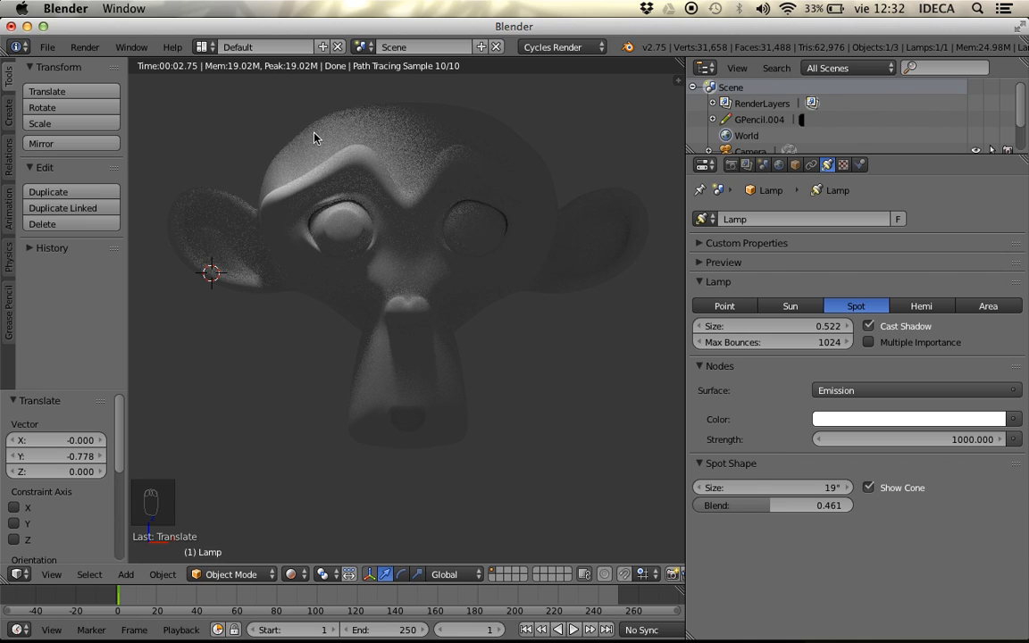
- Return to solid view and clear the lamp's rotation
scroll(442, 301, "down", 5)
key("z")
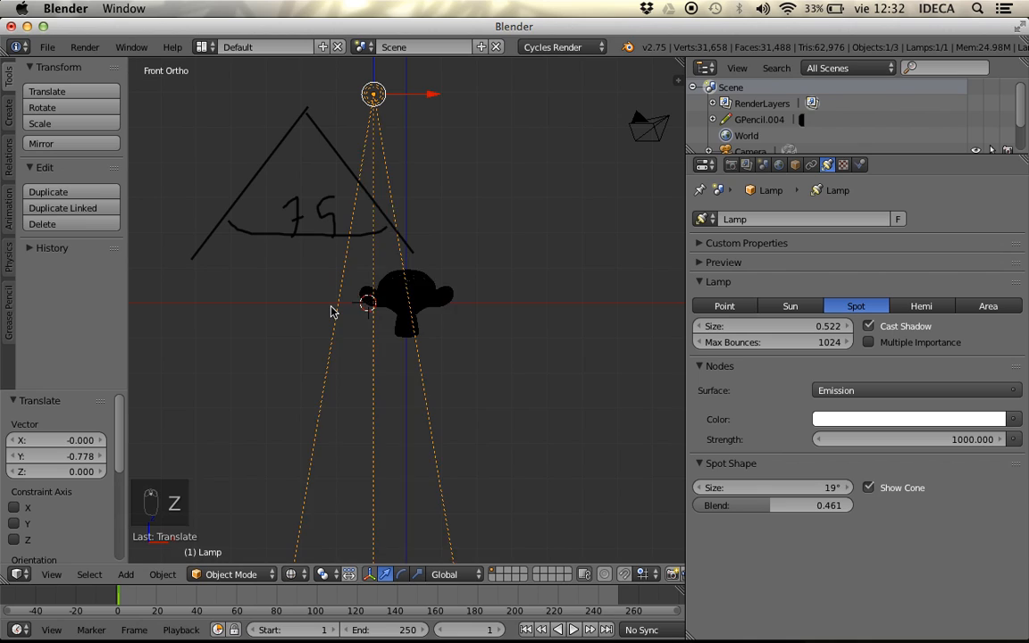
key("z")
key("z")
key("alt+r")
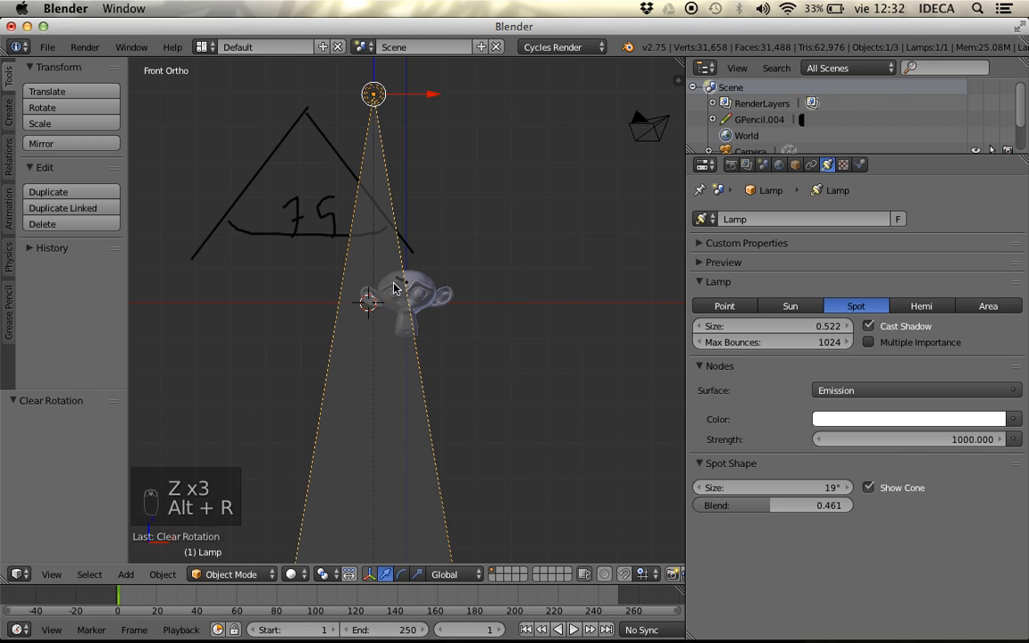
- Unlink the Grease Pencil drawing from the scene to clear the cone annotations
key("n")
left_click(655, 269)
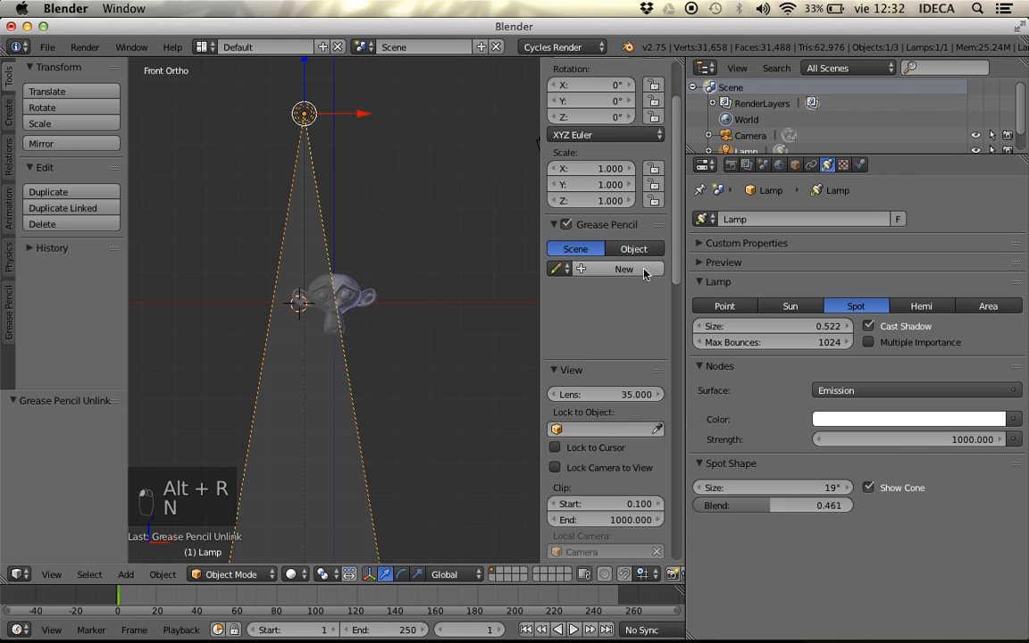
key("n")
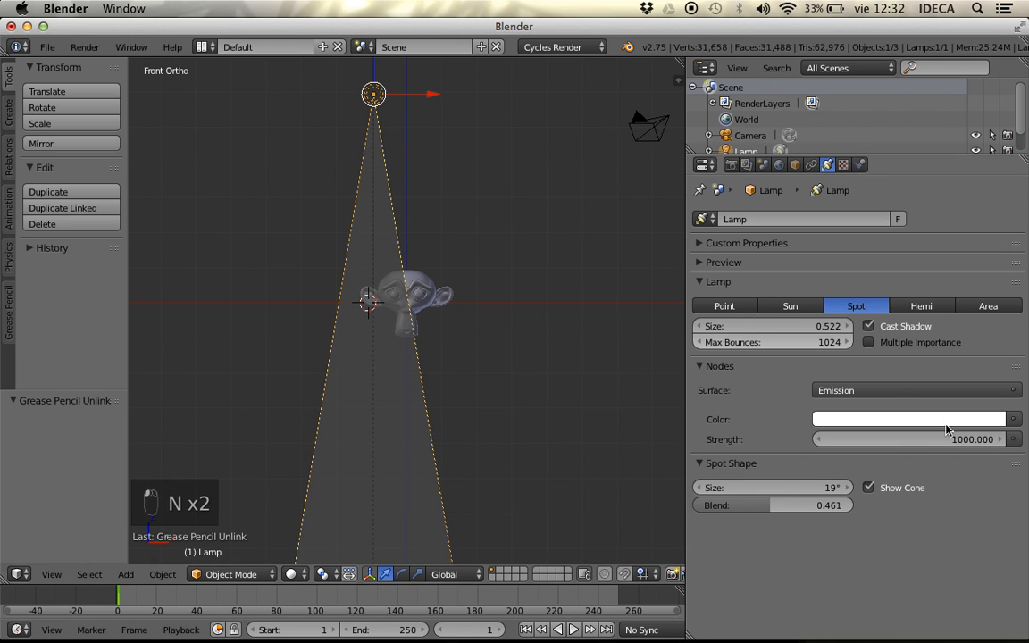
- Change the lamp type to Hemi and check the rendered lighting on the monkey head from the front
left_click(924, 307)
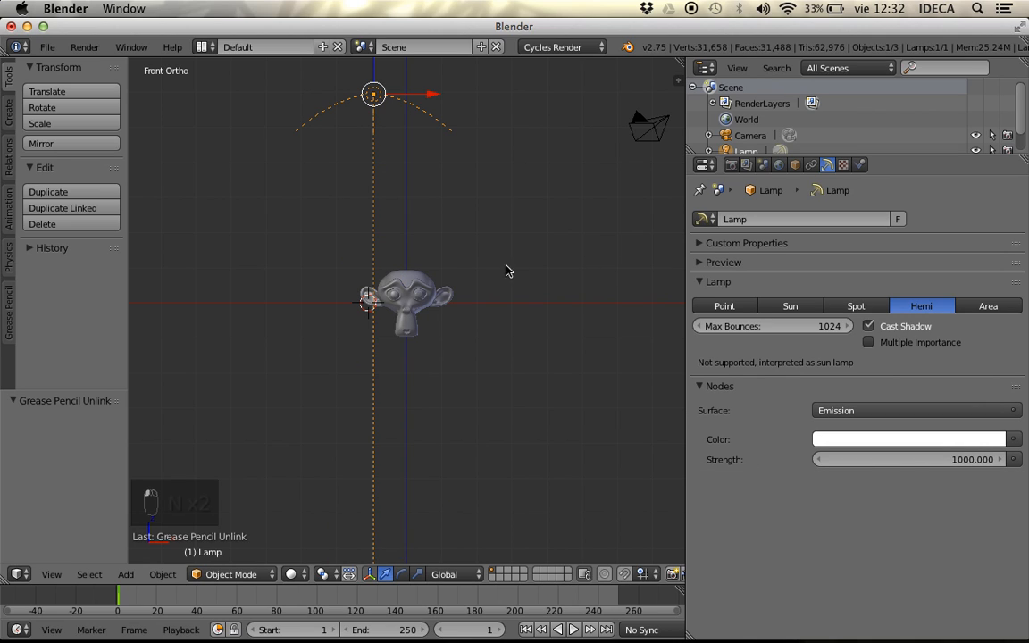
key("shift+z")
scroll(414, 326, "up", 4)
middle_click_drag(416, 278, 307, 323)
key("KP_1")
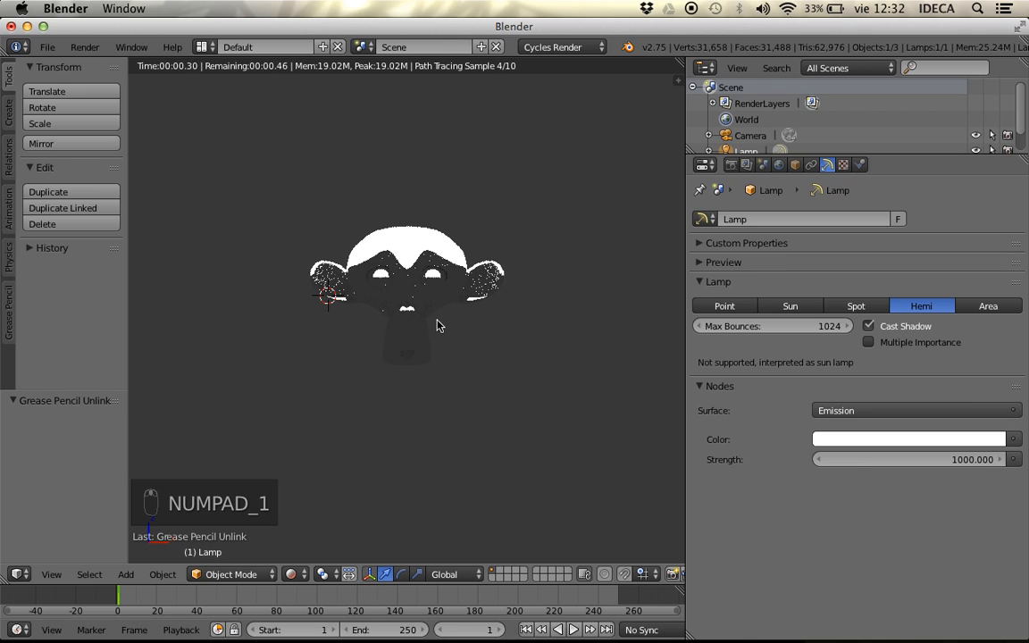
- Return to solid view, move the hemi lamp below the head by about 0.604 in X and -7.553 in Z, and check the render
key("z")
key("z")
key("z")
scroll(461, 323, "down", 5)
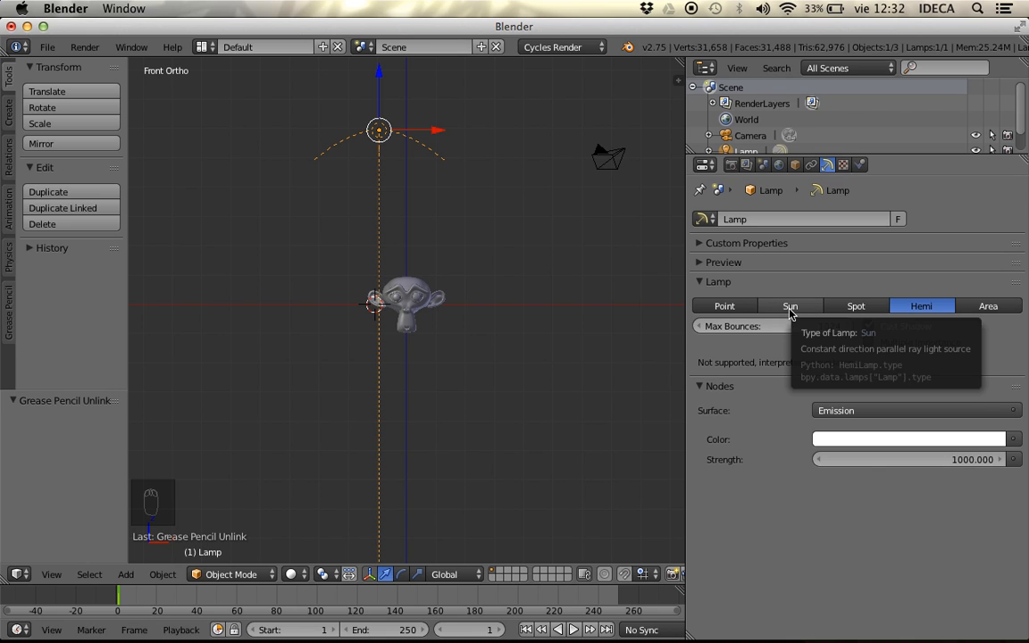
key("g")
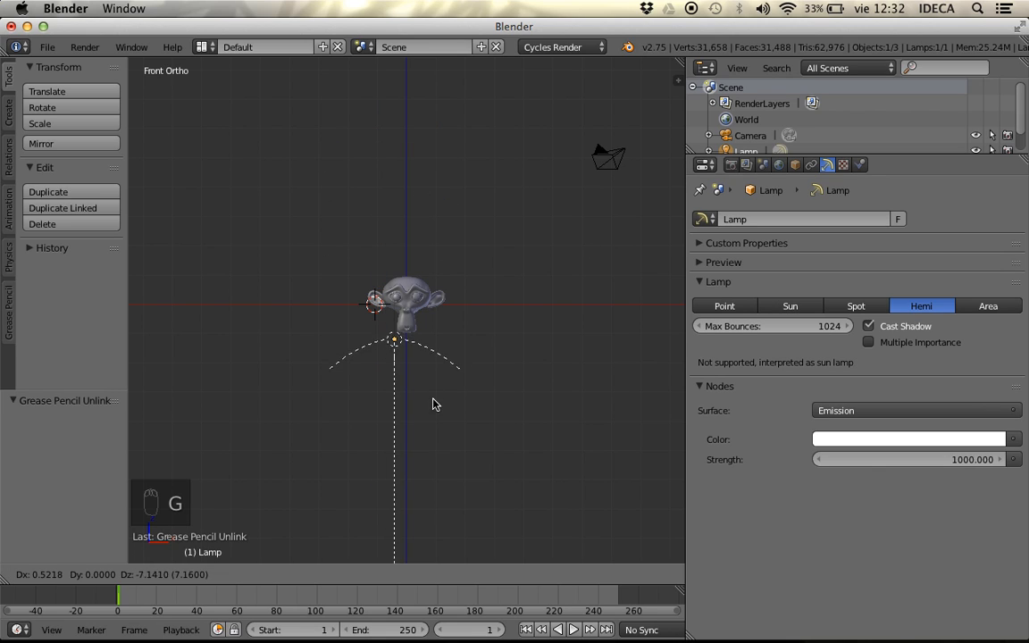
left_click(436, 406)
key("shift+z")
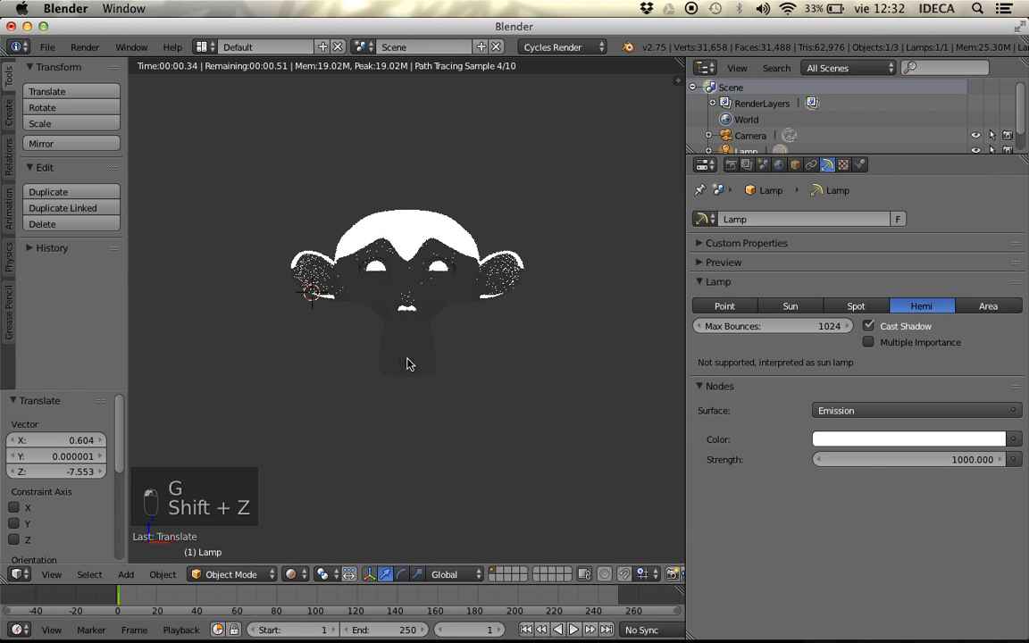
- Move the hemi lamp back above the head by about 0.212 in X and 4.728 in Z, and check the render
key("z")
key("shift+z")
key("z")
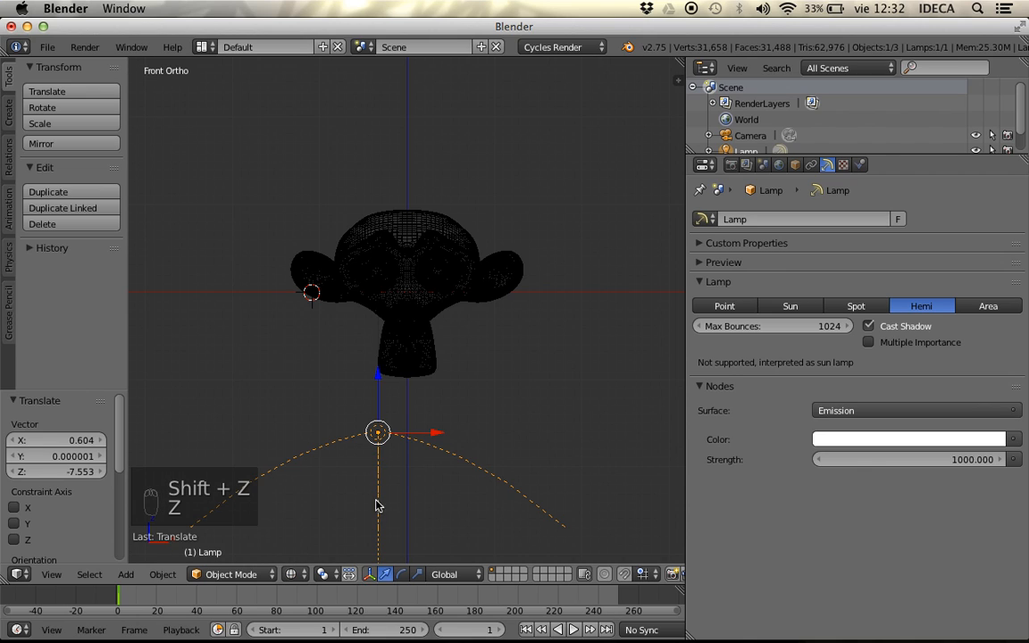
key("g")
left_click(396, 83)
key("shift+z")
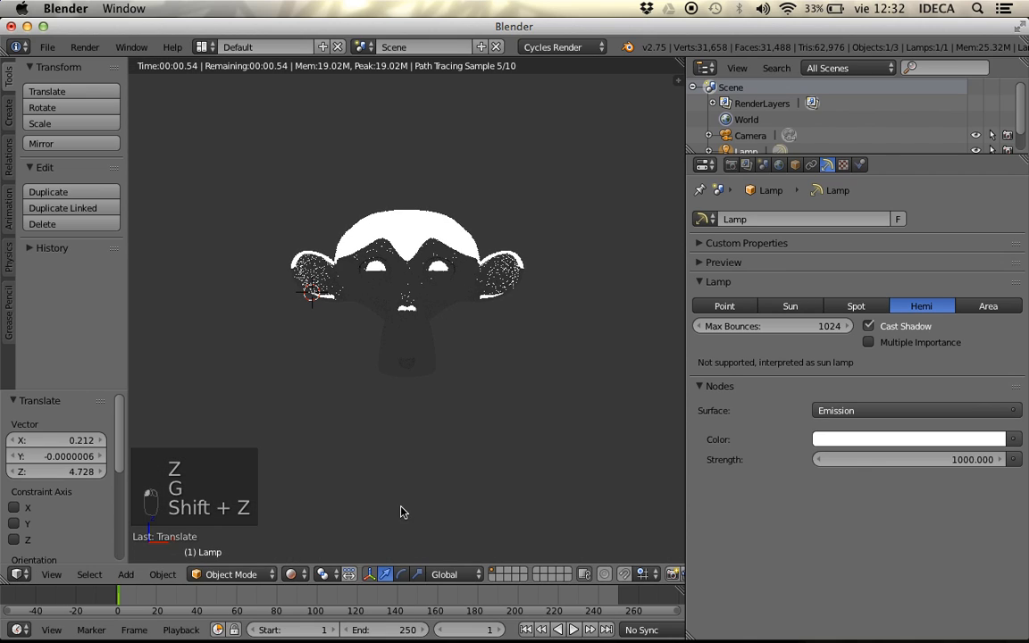
- Try rotating the hemi lamp in the rendered preview to test its light direction, and return to solid view
key("r")
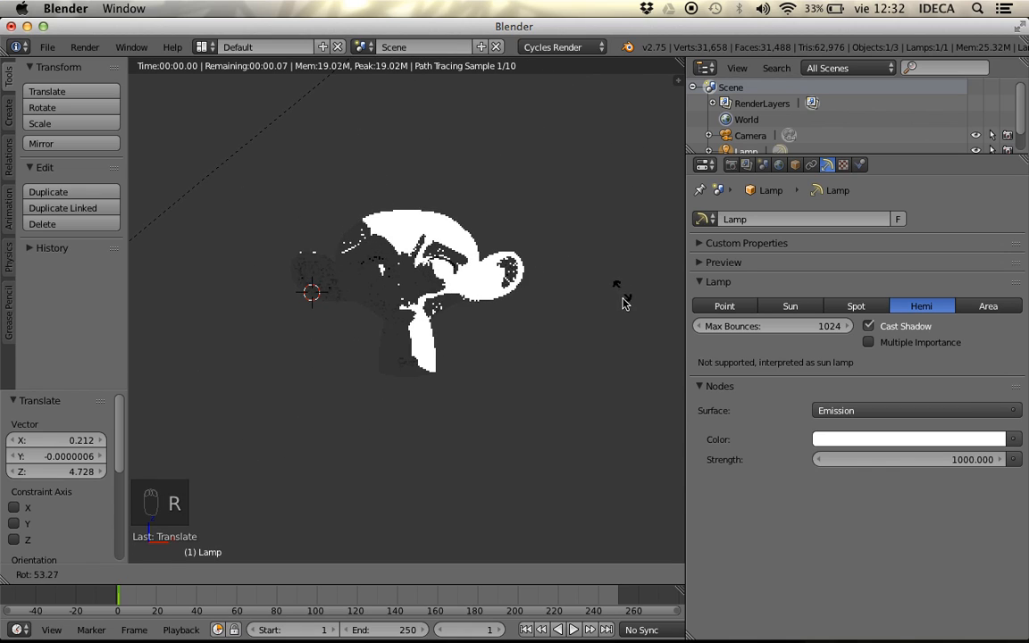
left_click(184, 356)
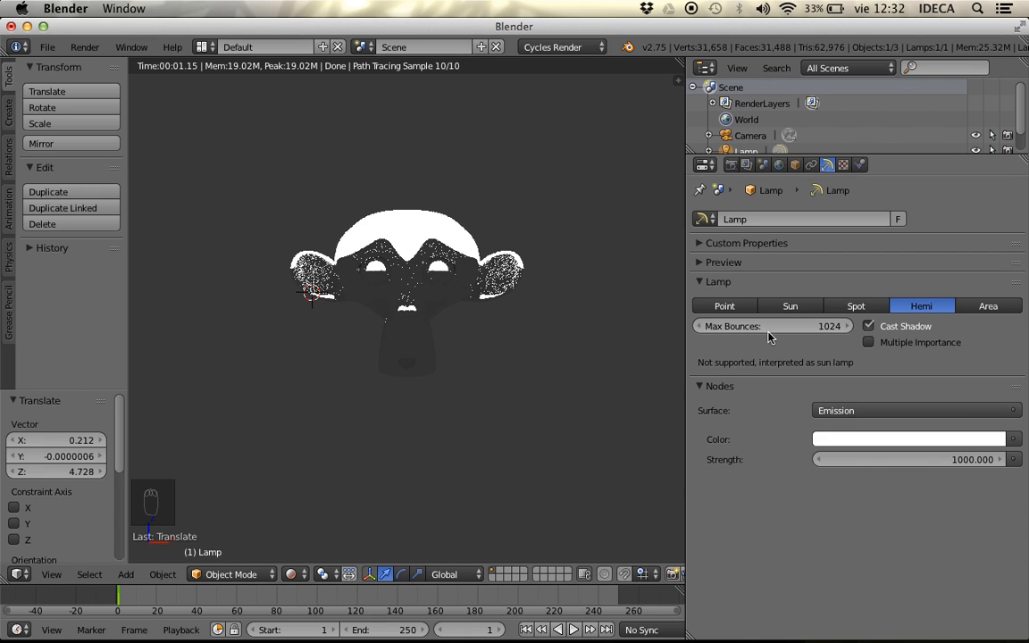
key("z")
key("z")
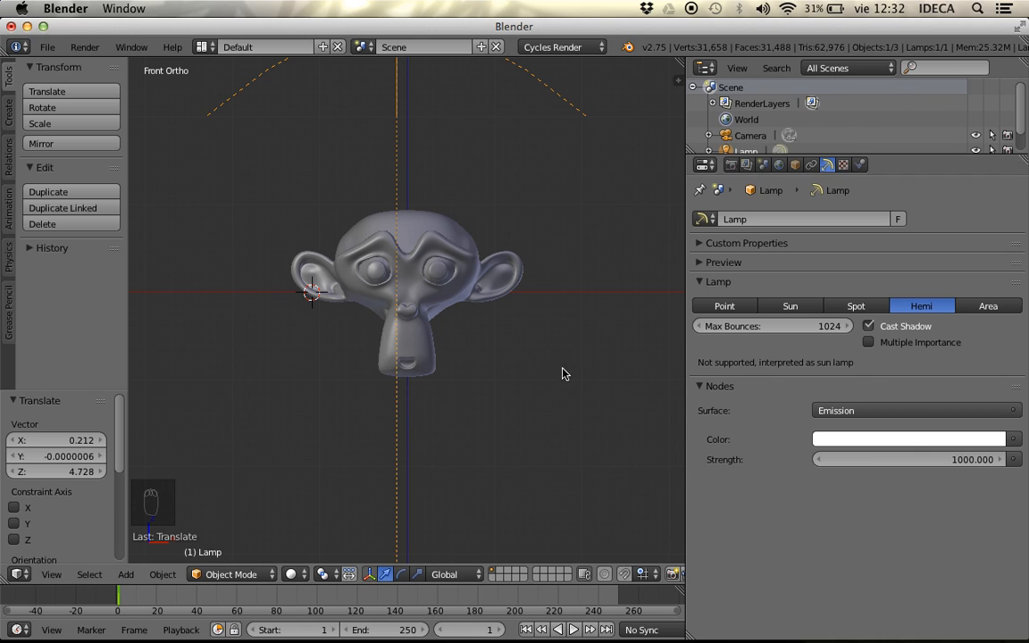
- Set the hemi lamp's strength to 1 and inspect the head in the rendered preview
key("shift+z")
left_click(873, 460)
type("1")
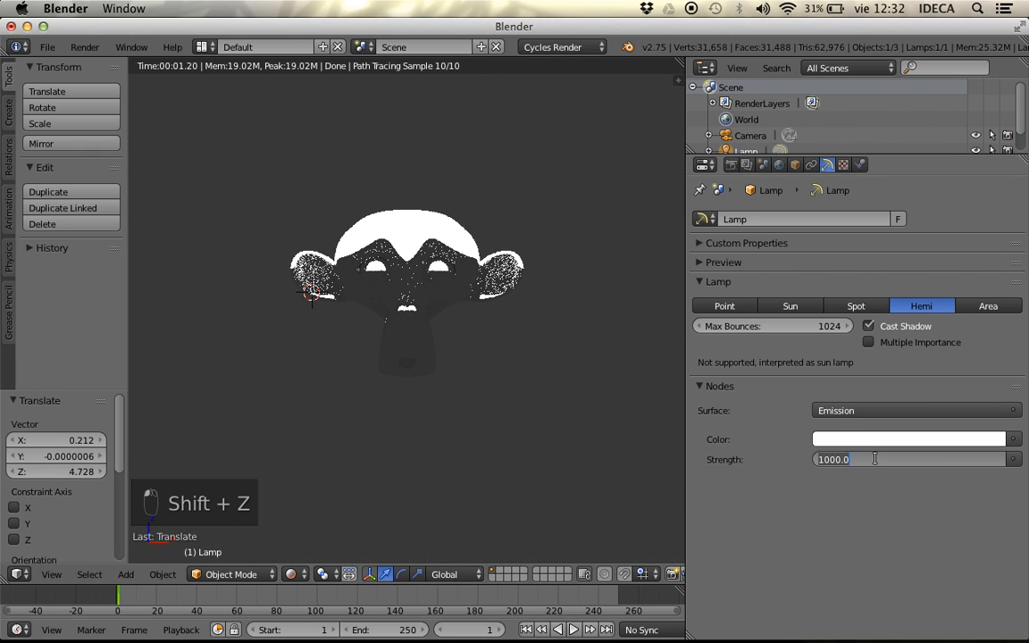
key("Return")
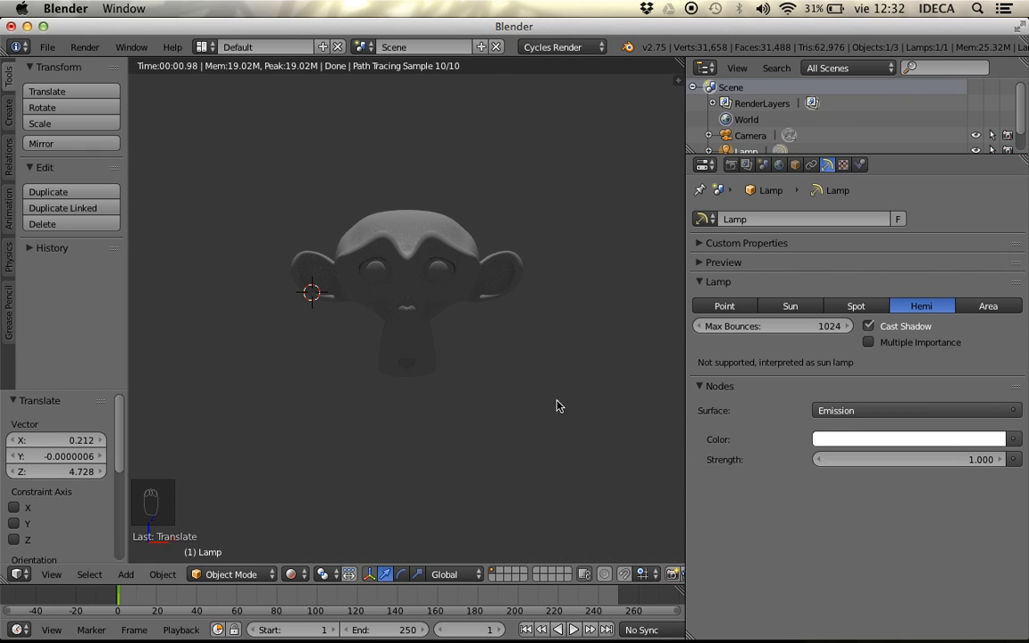
scroll(527, 388, "up", 3)
scroll(411, 159, "down", 5)
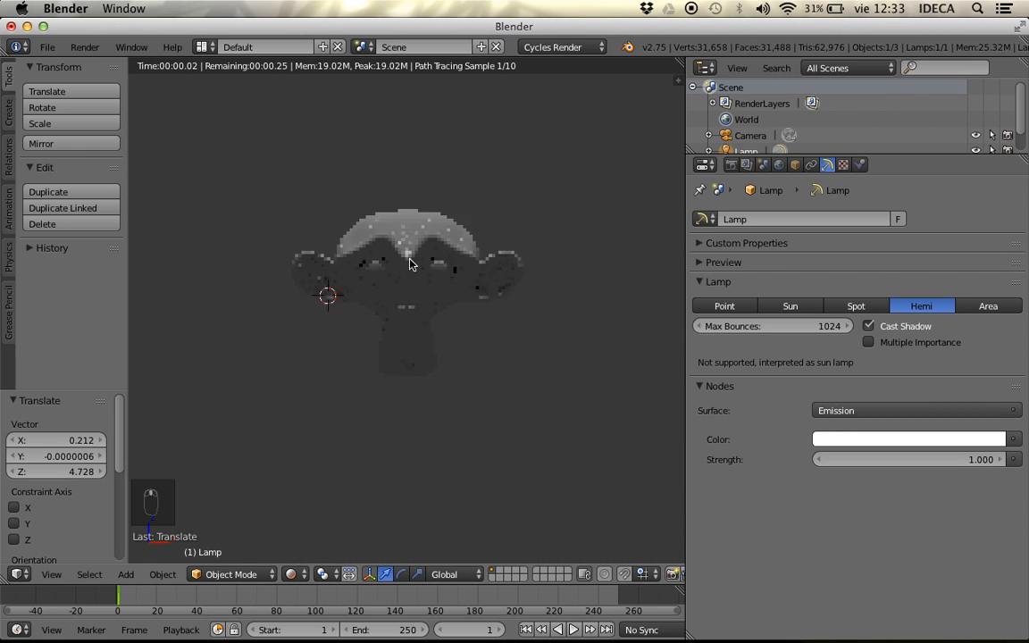
- Move the lamp down about 2.04 along Z, rotate it about 63°, and inspect the lit side of the face up close
key("g")
left_click(402, 299)
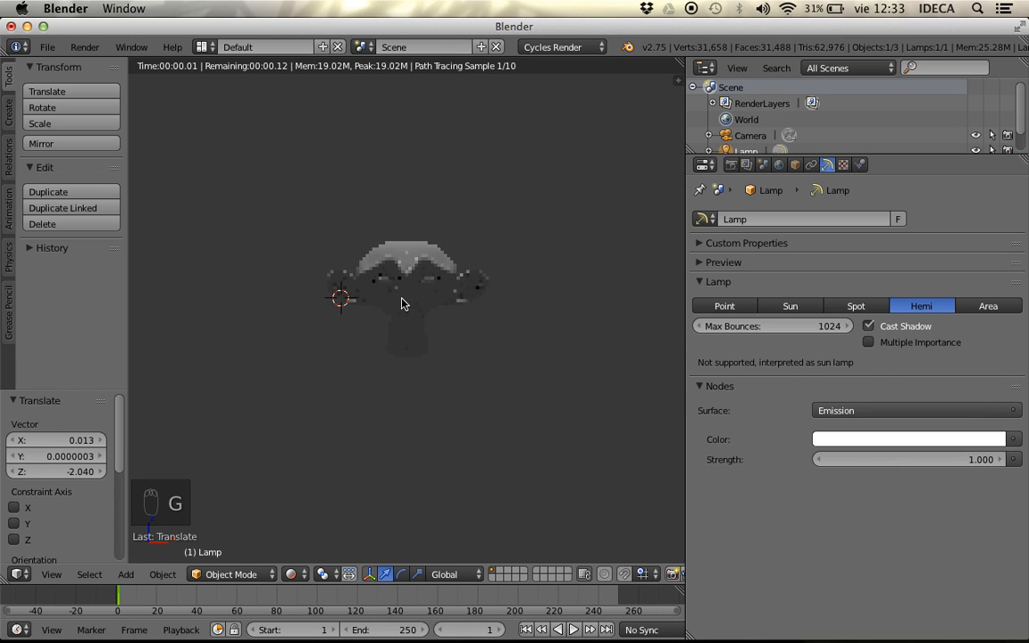
scroll(528, 306, "up", 4)
key("r")
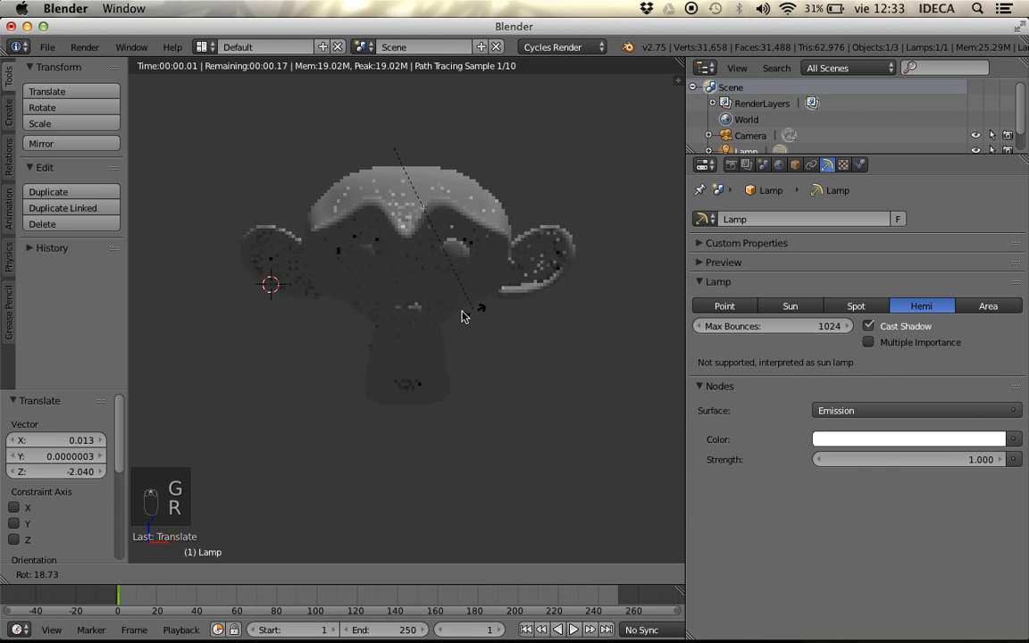
left_click(346, 301)
scroll(347, 299, "up", 6)
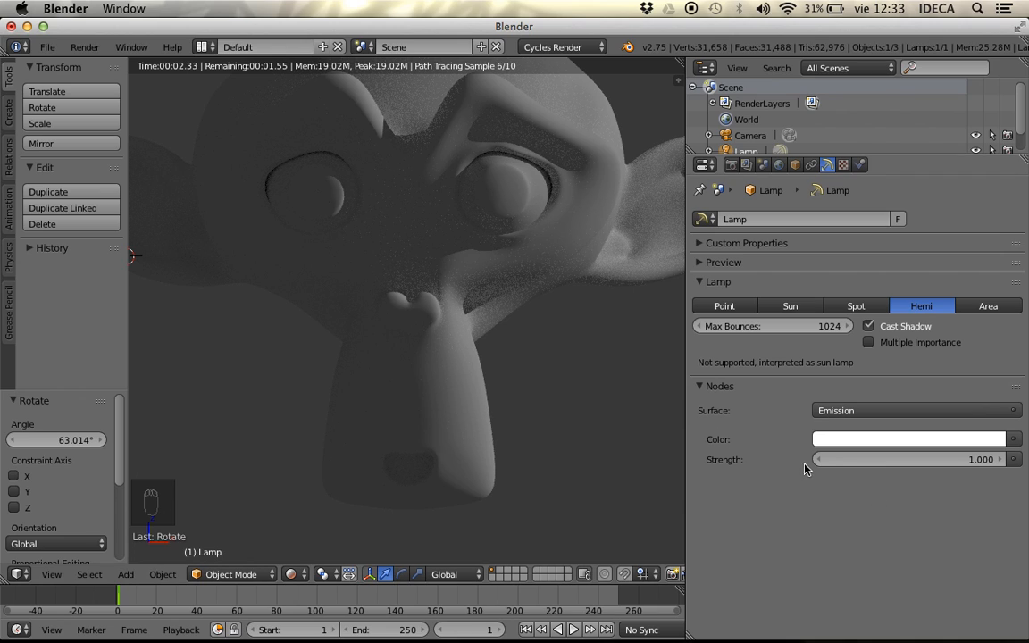
- Try a lamp strength of 100 in the rendered close-up, and set the strength back to 1
left_click(864, 459)
type("10")
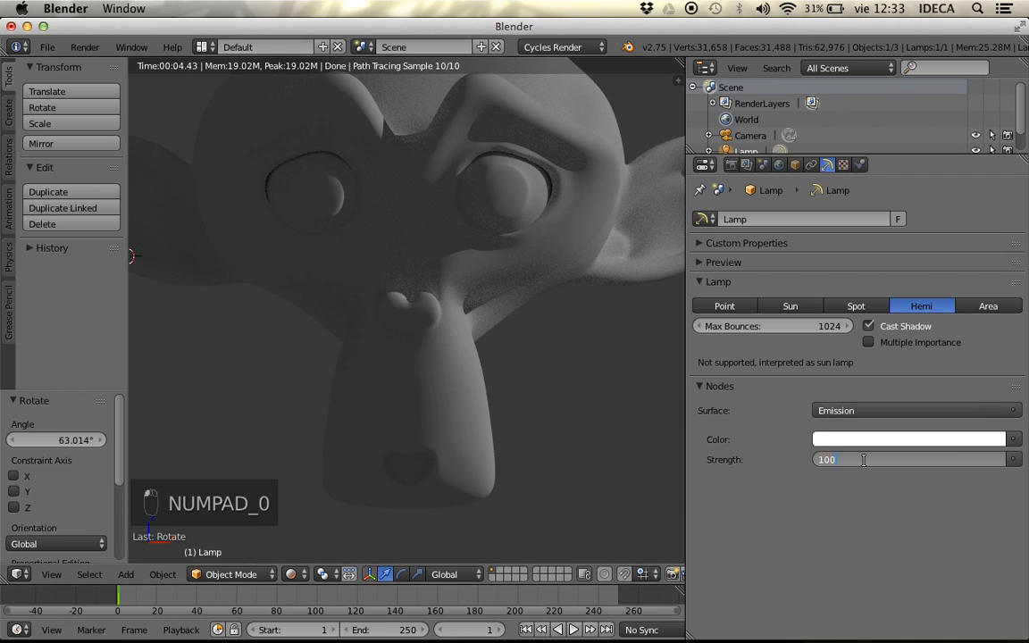
type("0")
key("Return")
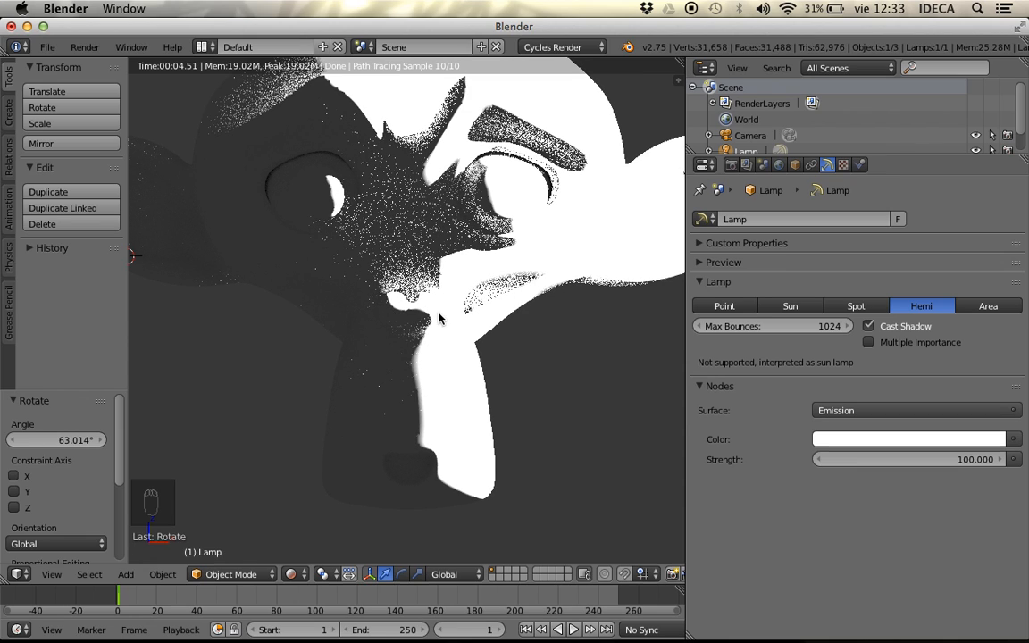
left_click(951, 460)
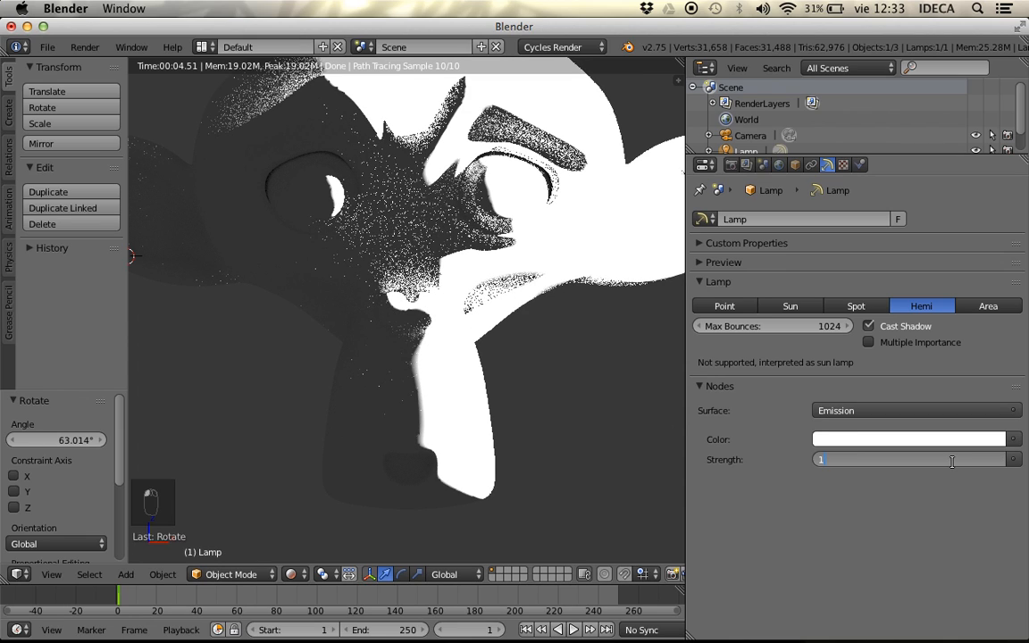
type("1")
key("Return")
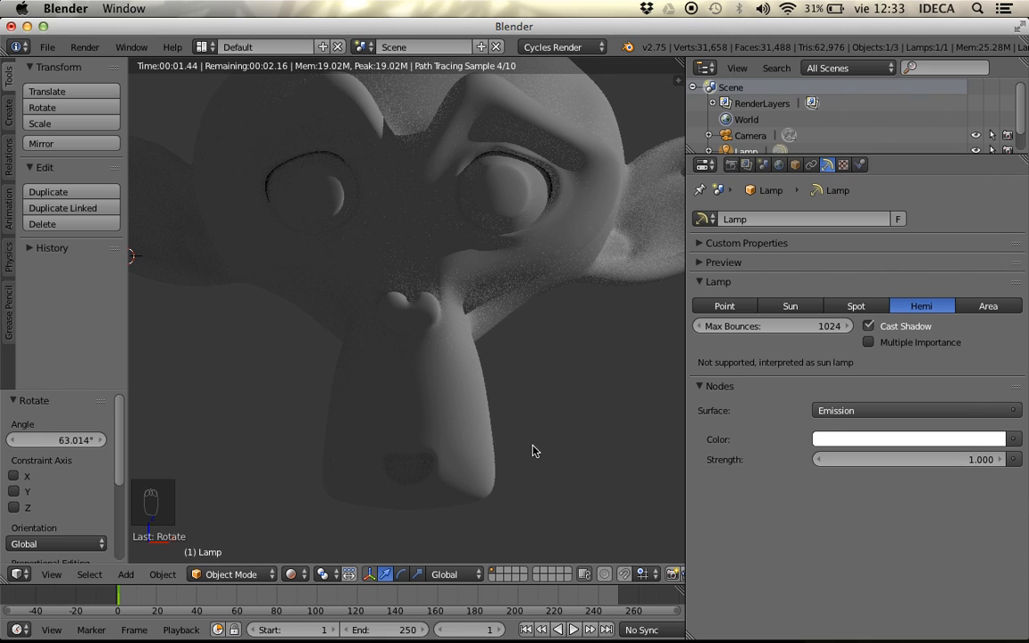
- Return to solid shading in front view and clear the hemi lamp's rotation
scroll(532, 462, "down", 5)
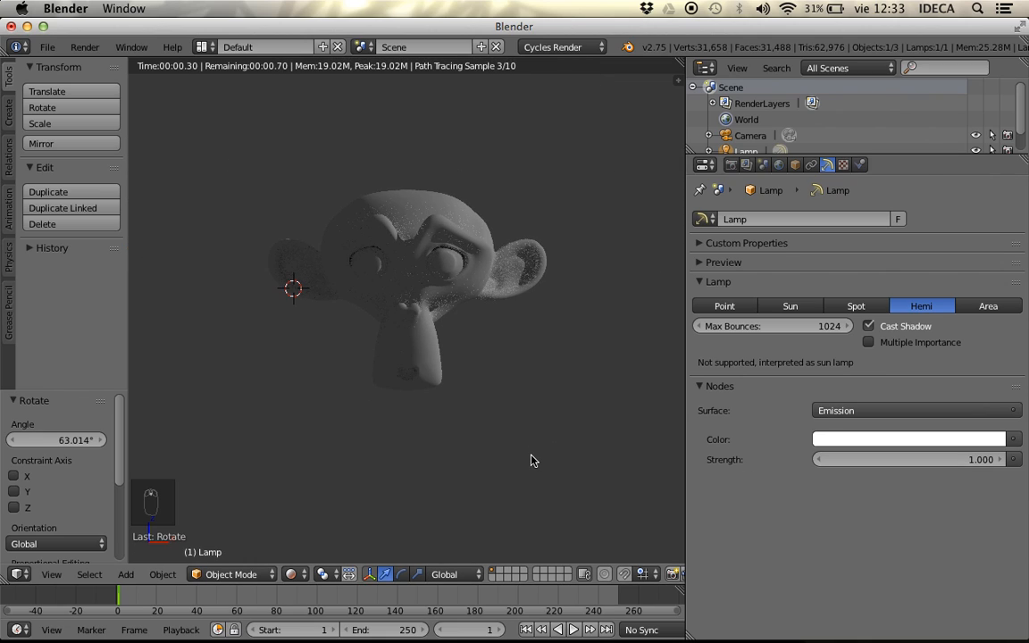
key("KP_1")
key("z")
key("z")
key("z")
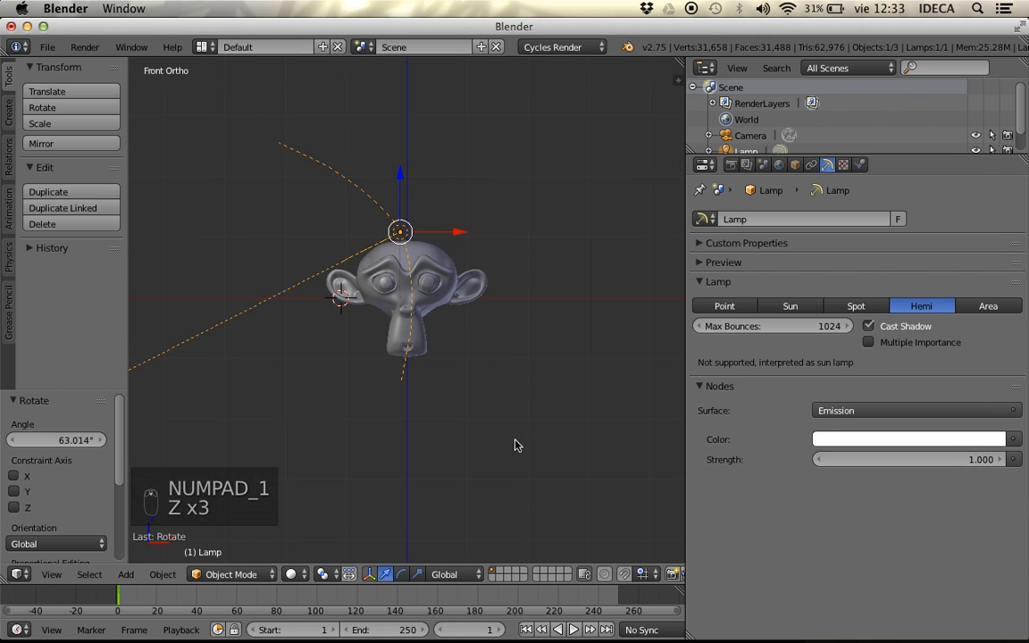
key("alt+r")
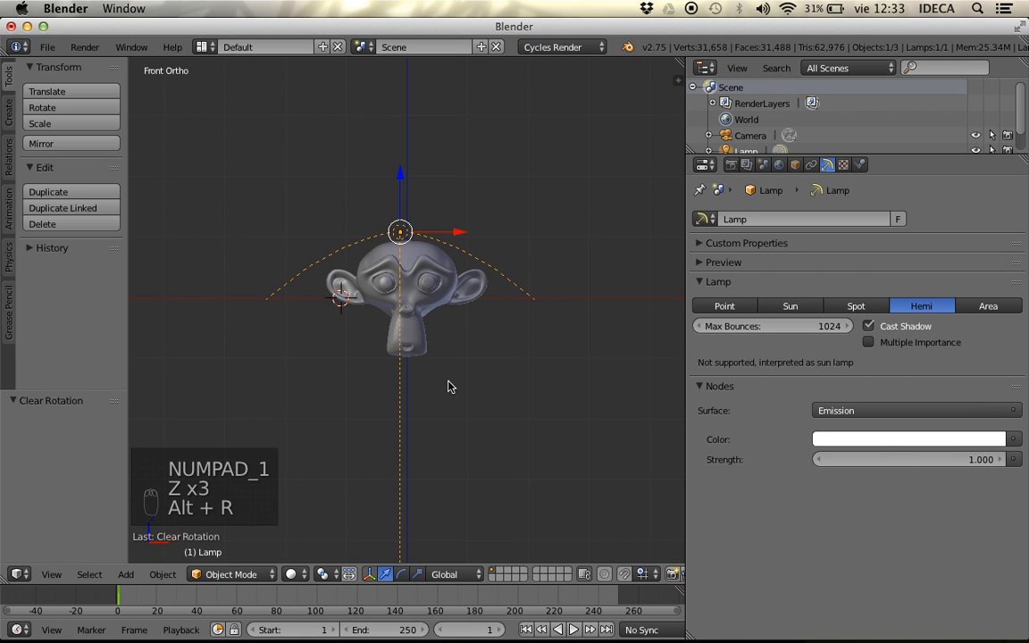
- Raise the lamp above the head, tilt it about -34.9° toward the face from an orbited view, and check the front render
key("g")
left_click(481, 175)
middle_click_drag(462, 226, 292, 306)
key("r")
left_click(456, 239)
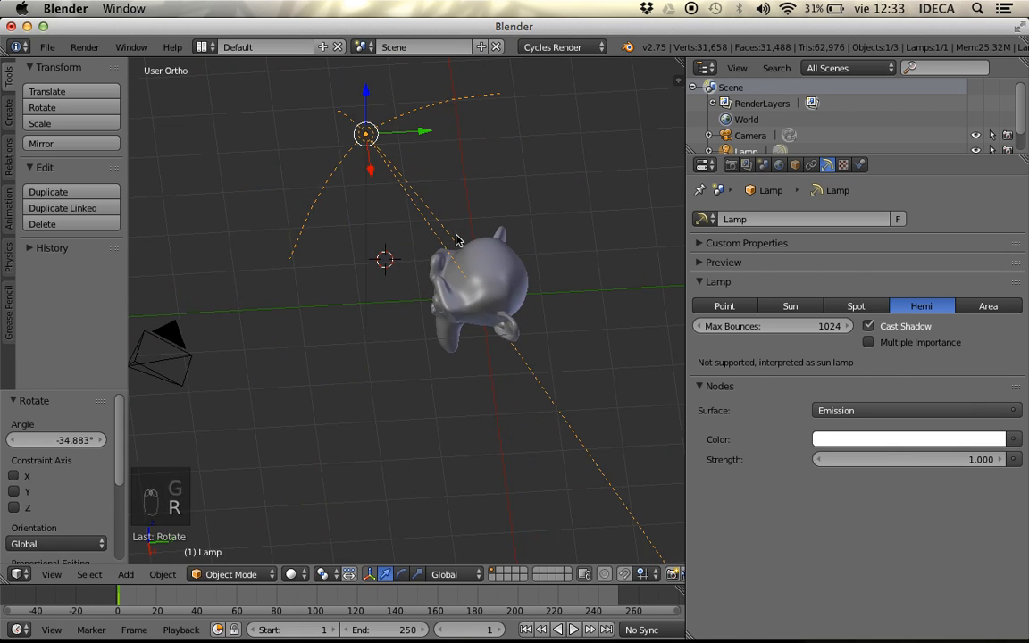
key("KP_1")
scroll(457, 240, "up", 4)
key("shift+z")
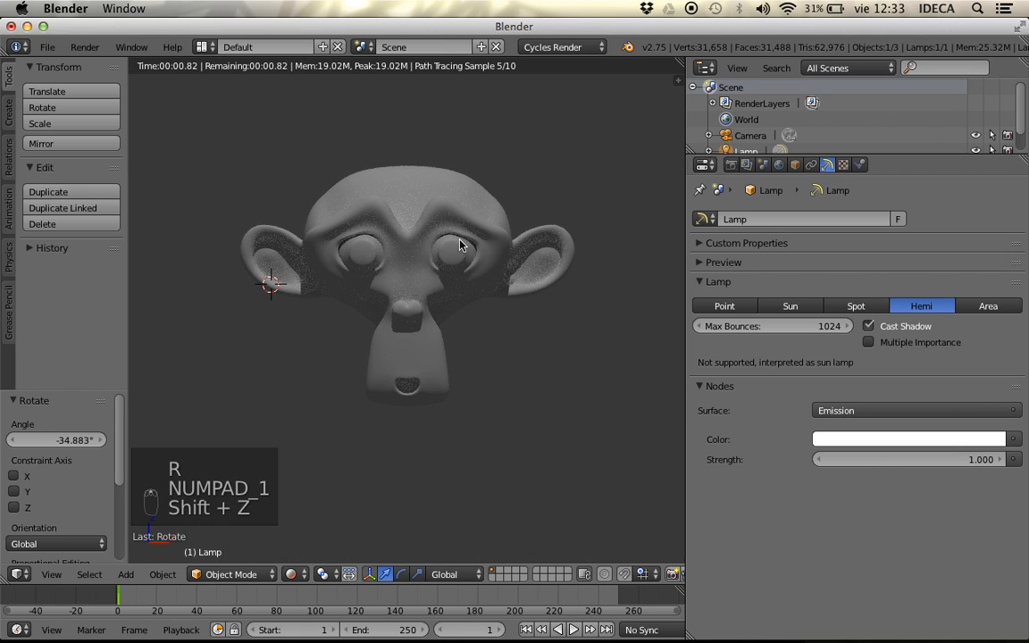
- Set the tilted hemi lamp's strength to 100 and inspect the shadow edges on the face up close
left_click(884, 458)
type("100")
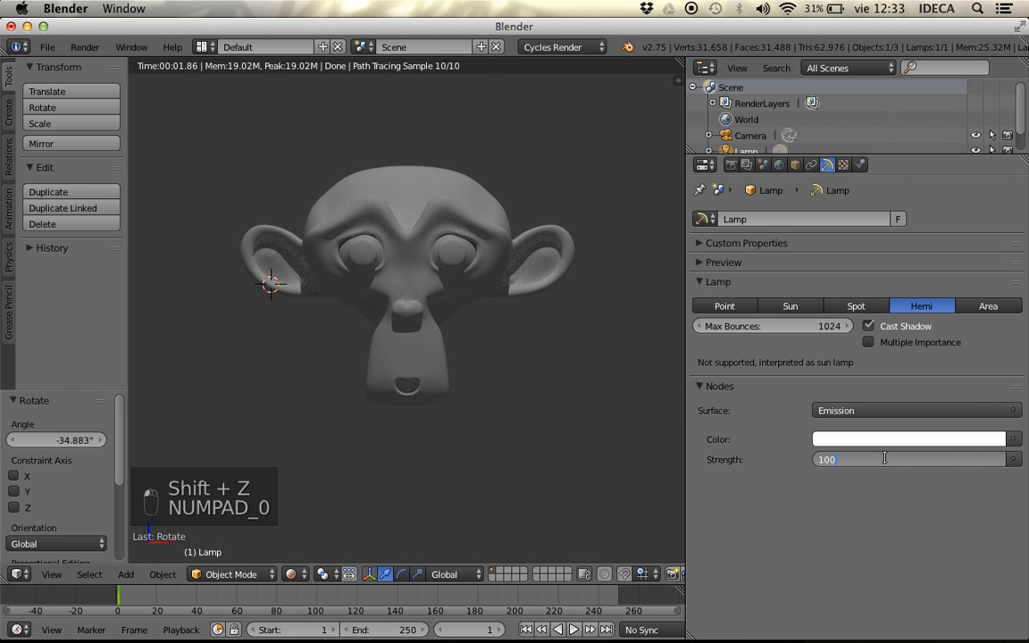
key("Return")
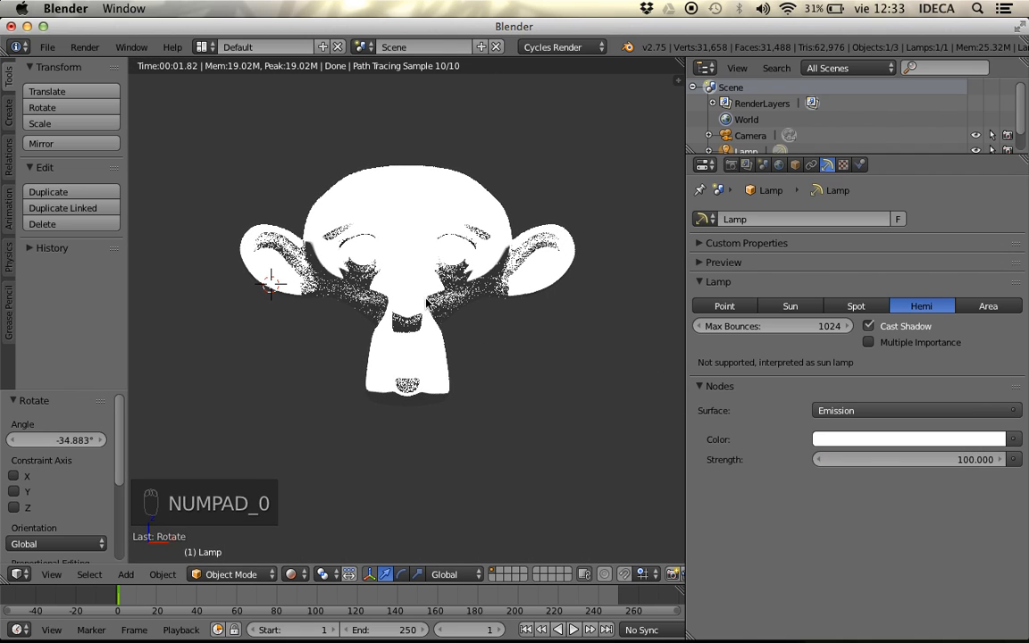
scroll(464, 284, "up", 5)
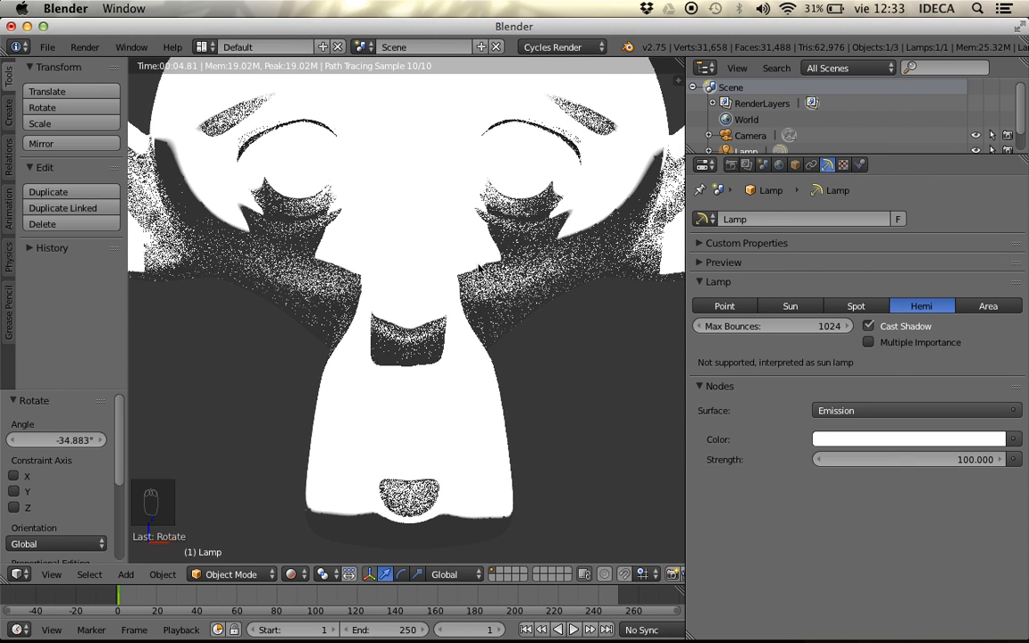
- Try a hemi lamp strength of 10, set it to 30, and view the whole head in the render
left_click(891, 459)
type("10")
key("Return")
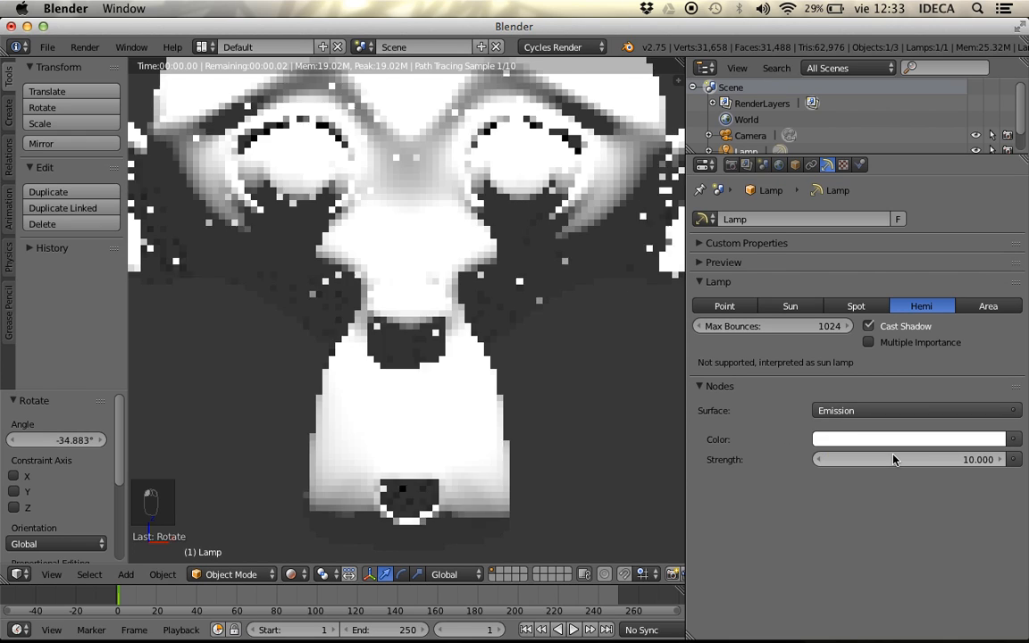
double_click(887, 464)
type("30")
key("Return")
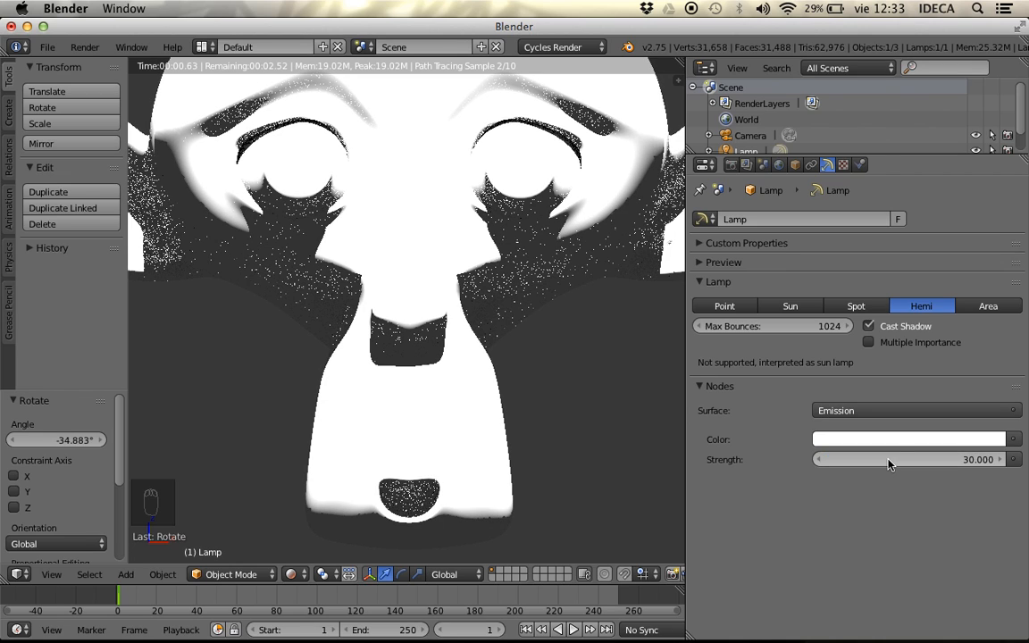
scroll(647, 404, "down", 5)
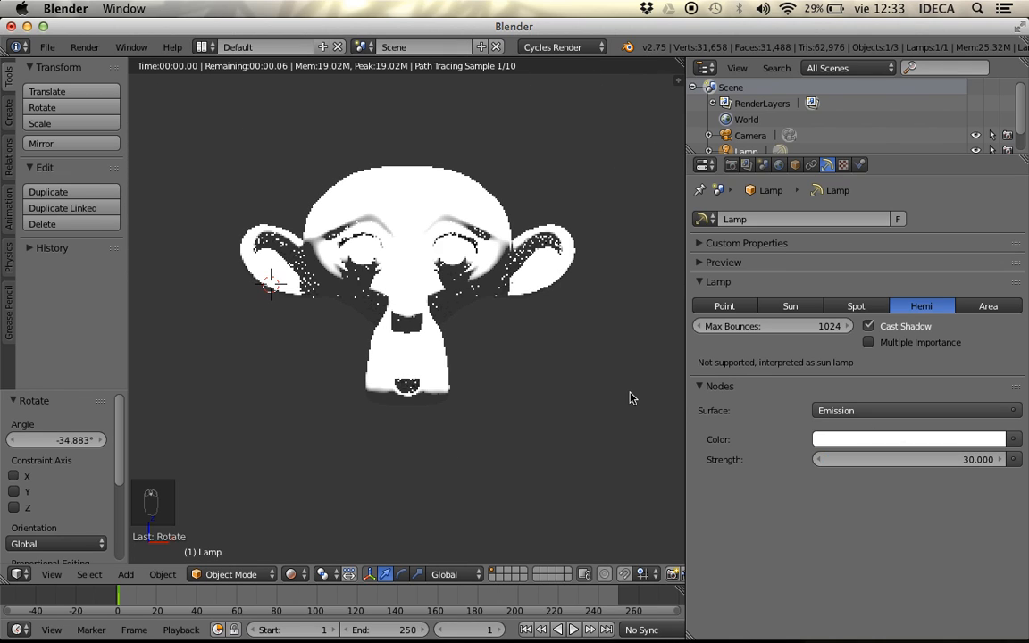
- Change the lamp type to Area and return to solid view with both lamp and head in sight
left_click(986, 307)
key("z")
key("z")
key("z")
scroll(286, 350, "down", 4)
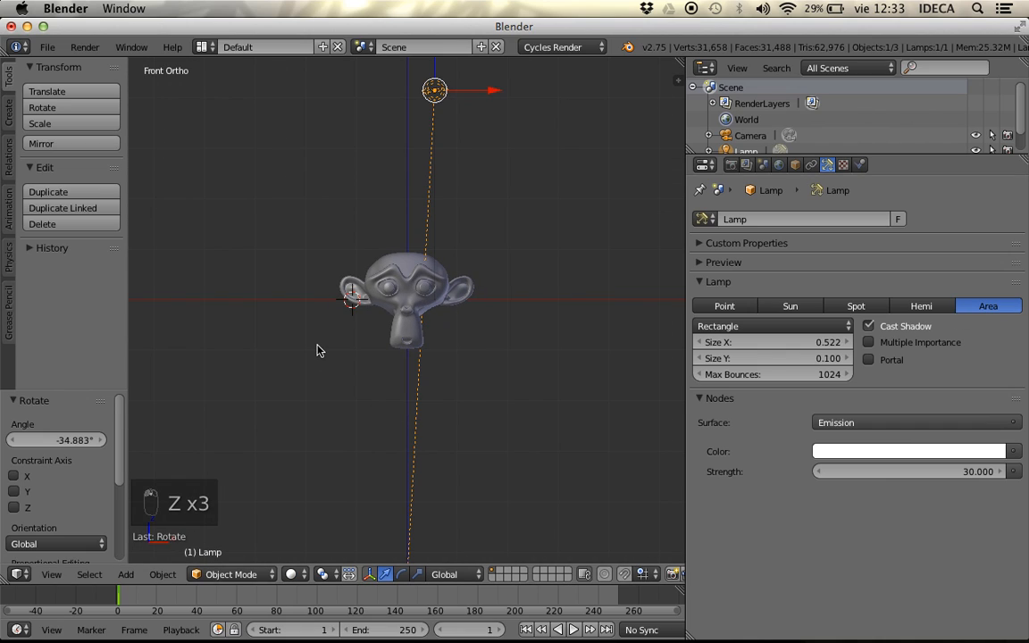
- Clear the area lamp's rotation and move it by about -0.525 in X and -2.543 in Z over the head
key("alt+r")
key("g")
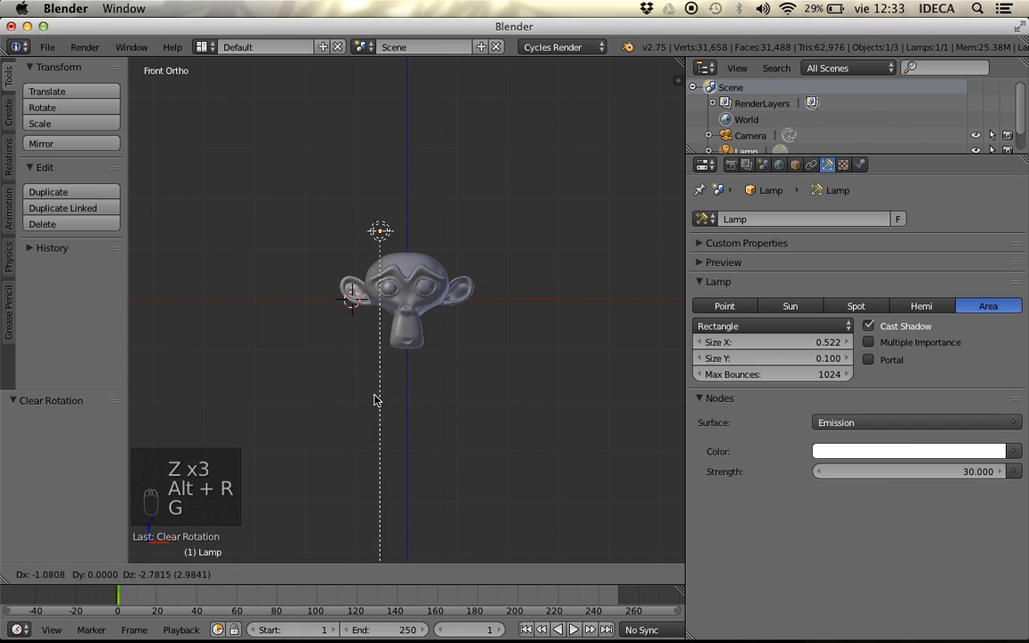
left_click(397, 389)
scroll(396, 390, "up", 6)
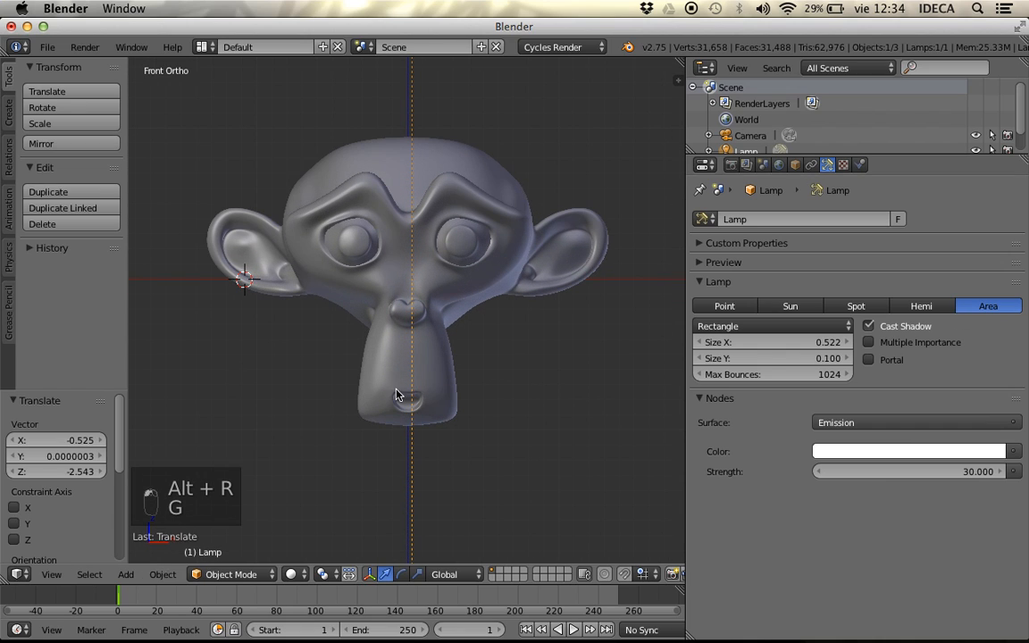
- Change the area lamp's shape from Rectangle to Square with the lamp and head in view from the front
left_click(727, 328)
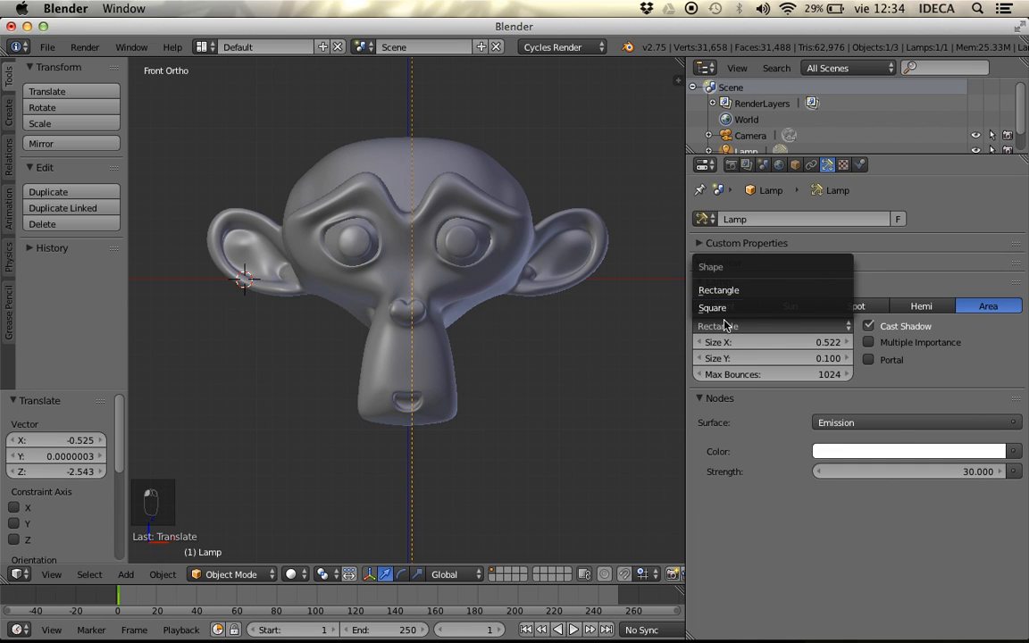
scroll(515, 371, "down", 4)
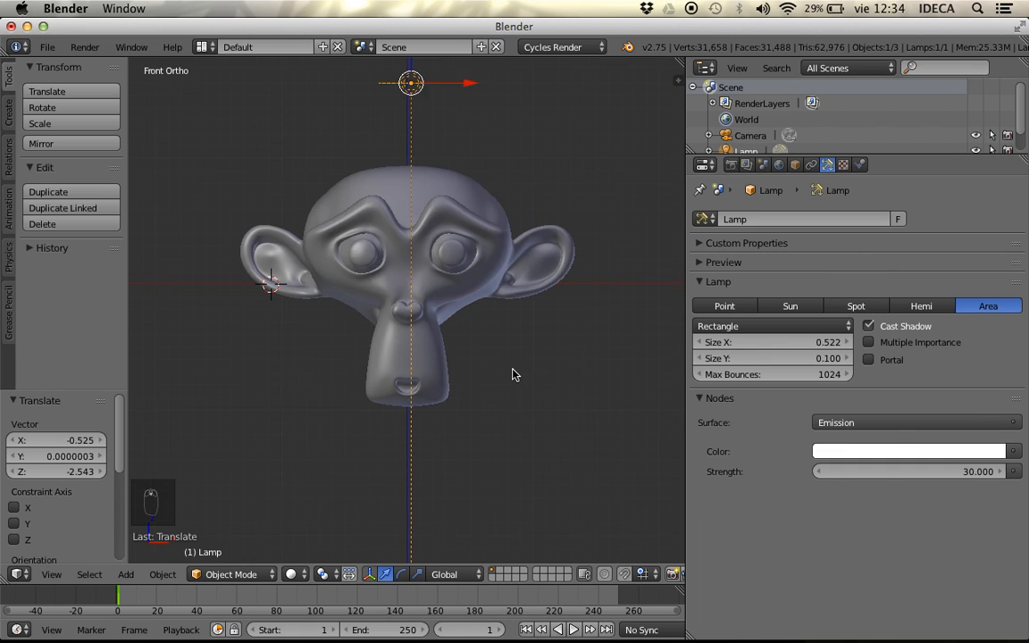
key("z")
key("z")
middle_click_drag(450, 238, 439, 314)
scroll(438, 314, "up", 2)
key("KP_1")
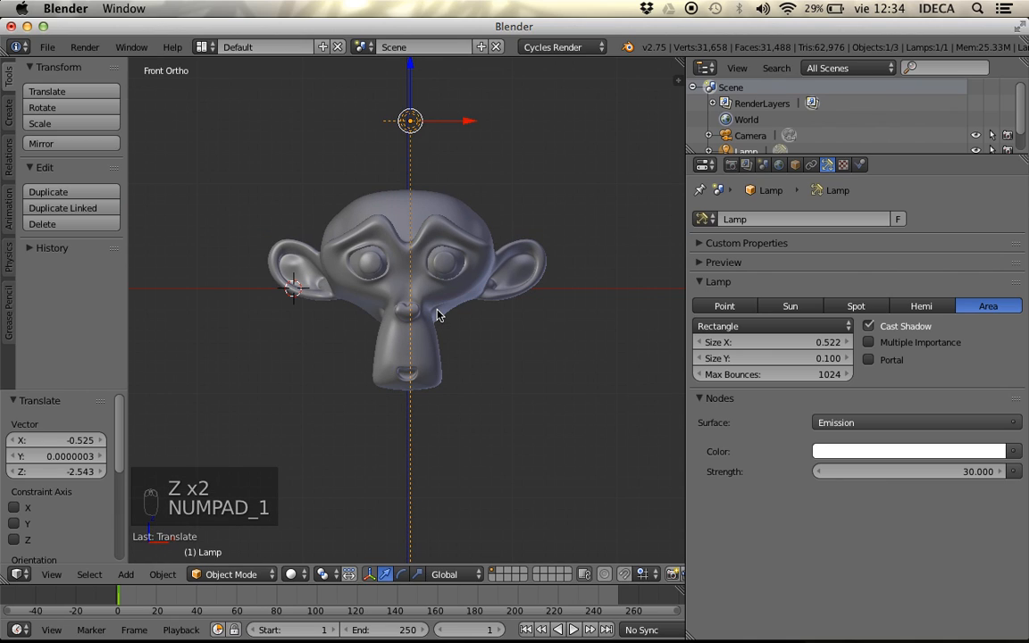
left_click(740, 326)
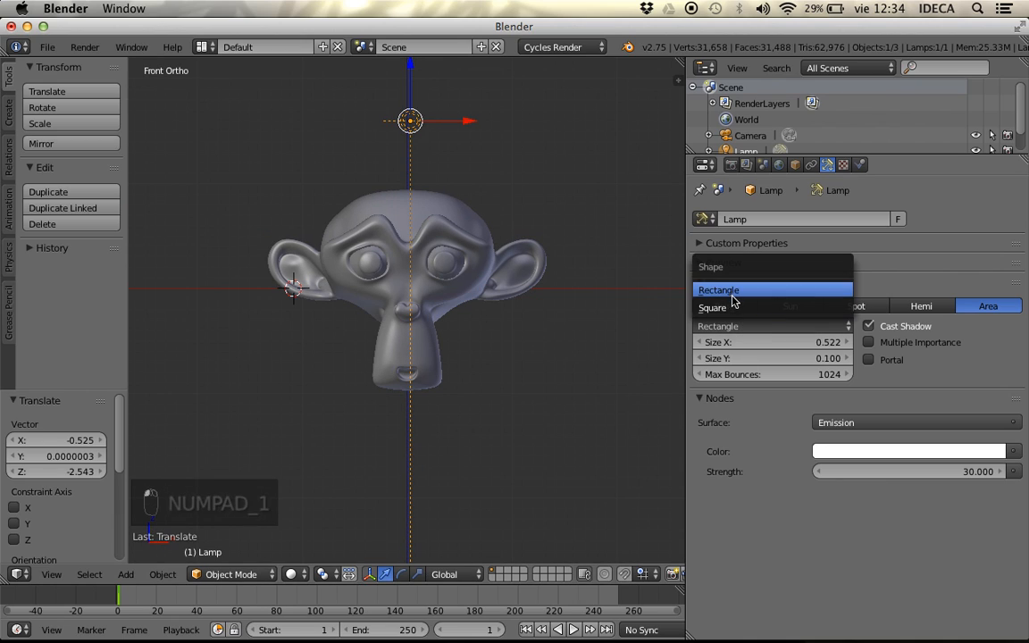
left_click(730, 307)
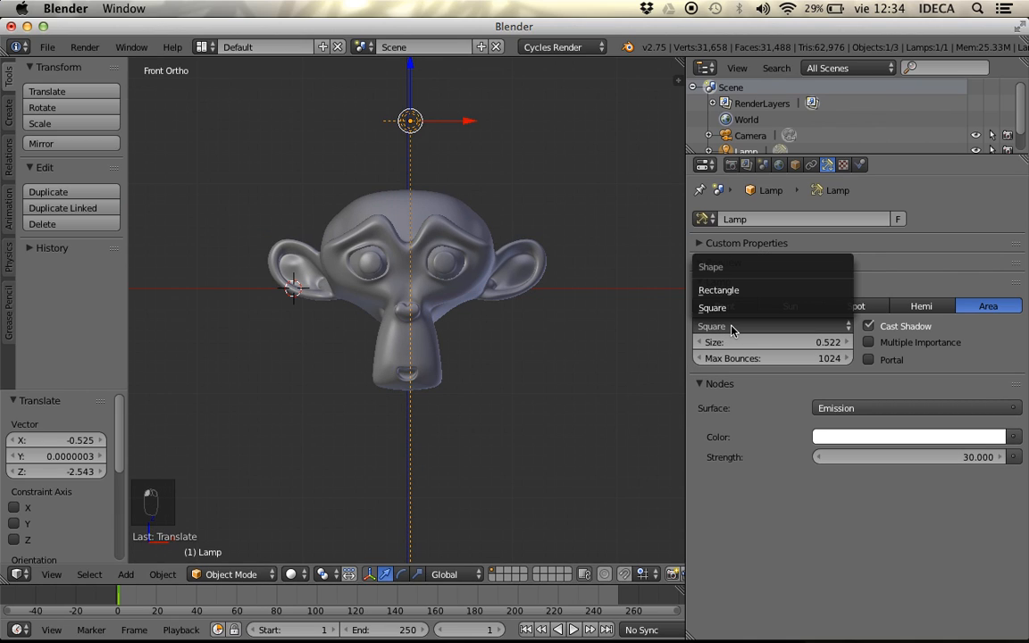
- Try a square lamp size of about 2.152, set it to 3, and view the lamp and head at an angle
left_click_drag(713, 342, 750, 342)
middle_click_drag(172, 322, 264, 328)
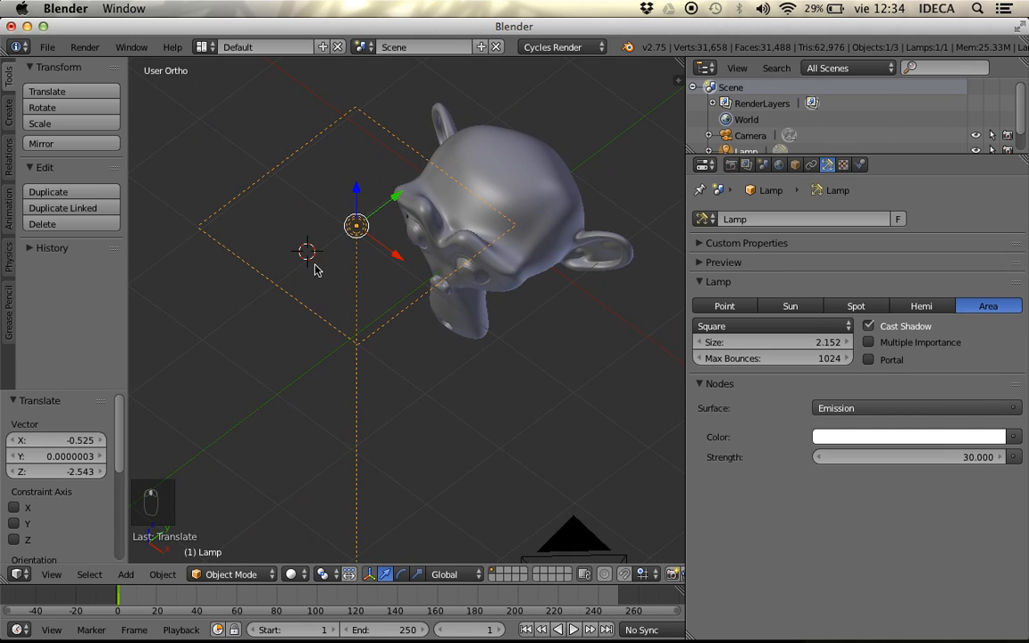
middle_click_drag(384, 245, 276, 243)
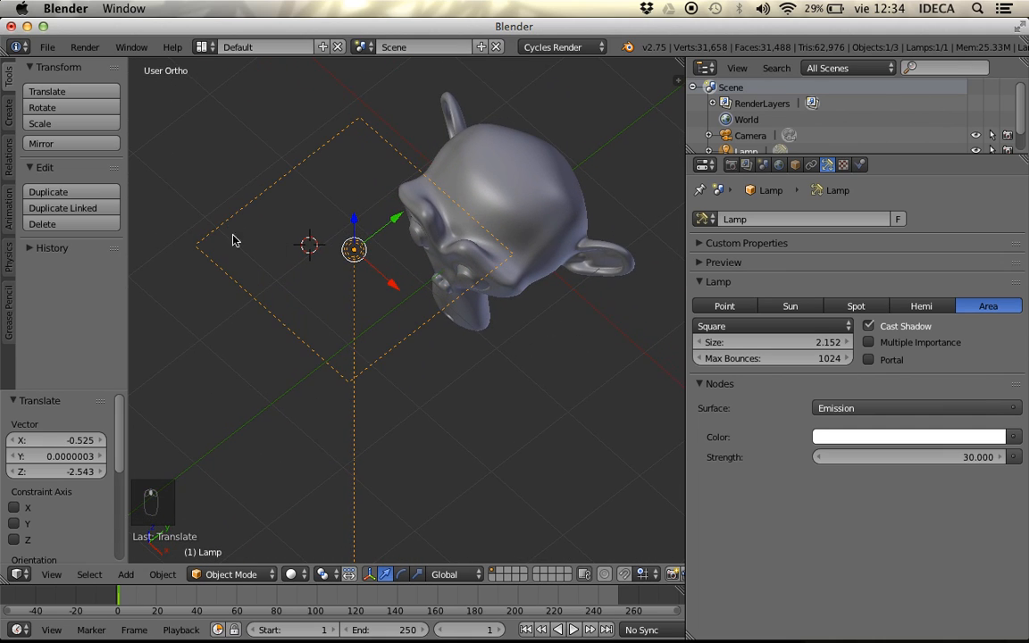
left_click(818, 343)
type("3")
key("Return")
scroll(391, 224, "down", 3)
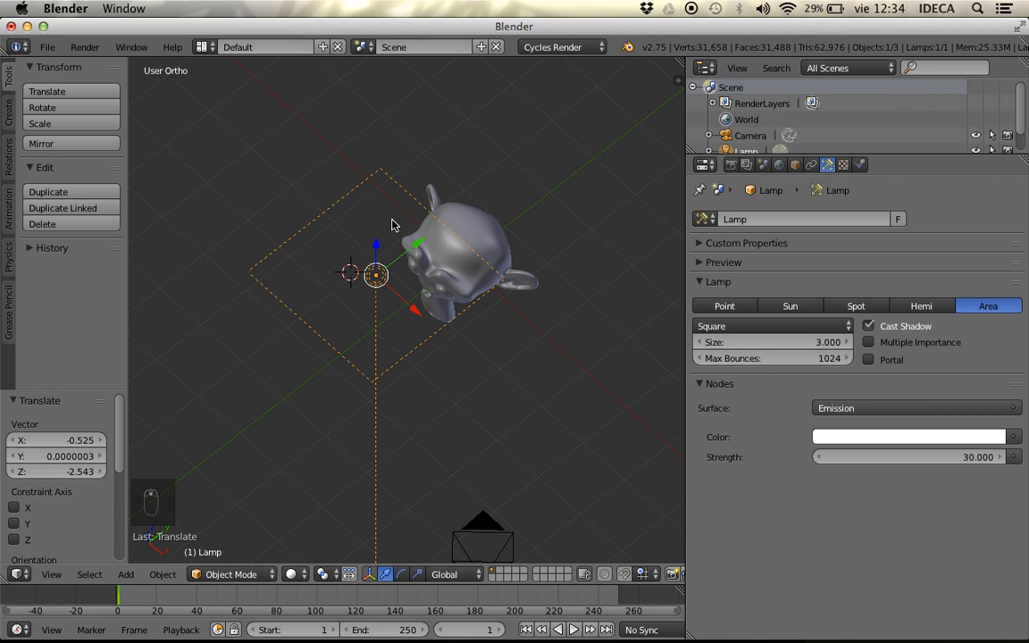
- In top view, mark the grid lines across the lamp and outline one grid square with Grease Pencil strokes
key("KP_7")
scroll(433, 398, "up", 2)
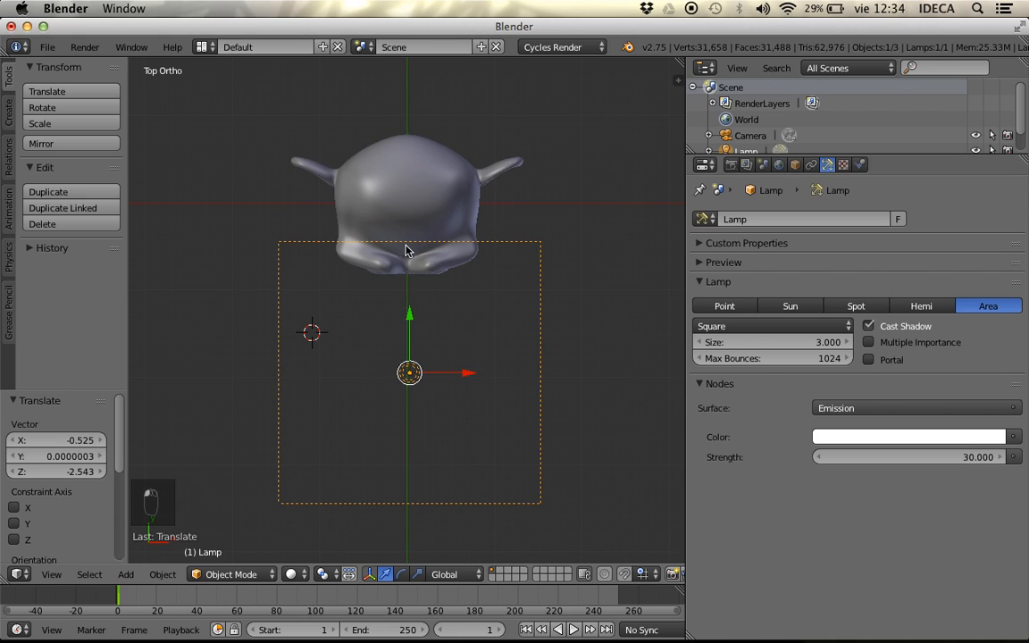
left_click_drag(398, 241, 423, 239)
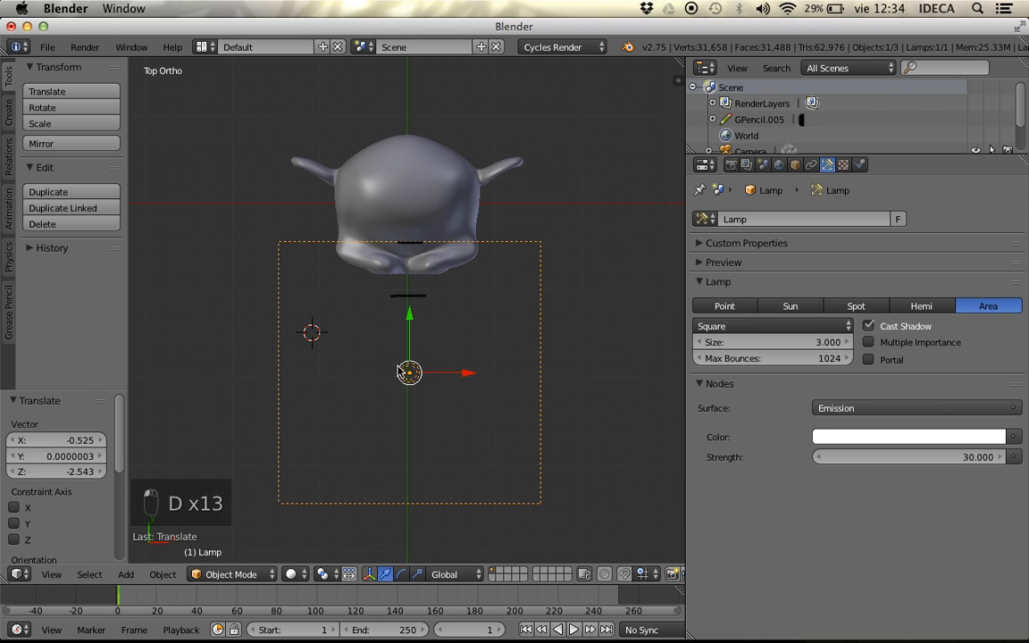
left_click_drag(384, 473, 453, 472)
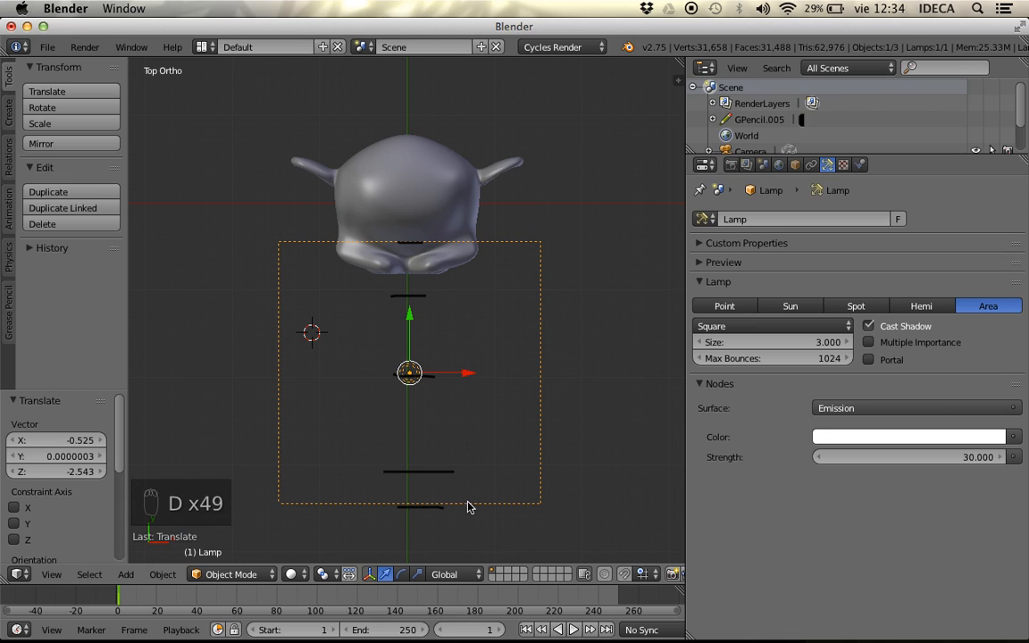
left_click_drag(500, 380, 501, 400)
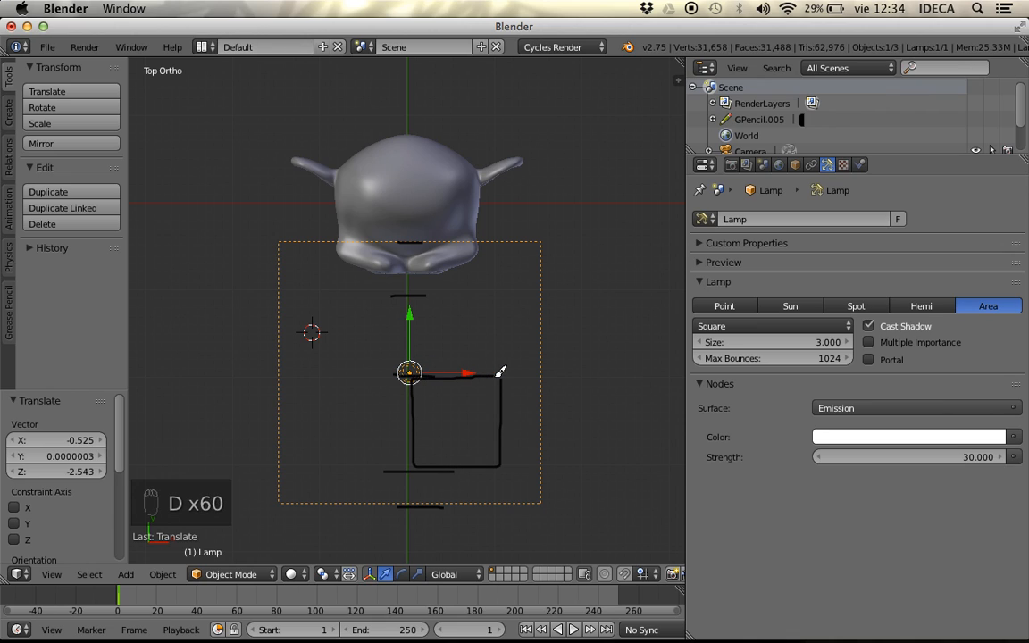
- Erase all the Grease Pencil marks drawn across the lamp
key("d")
right_click_drag(486, 450, 497, 393)
right_click_drag(498, 482, 386, 471)
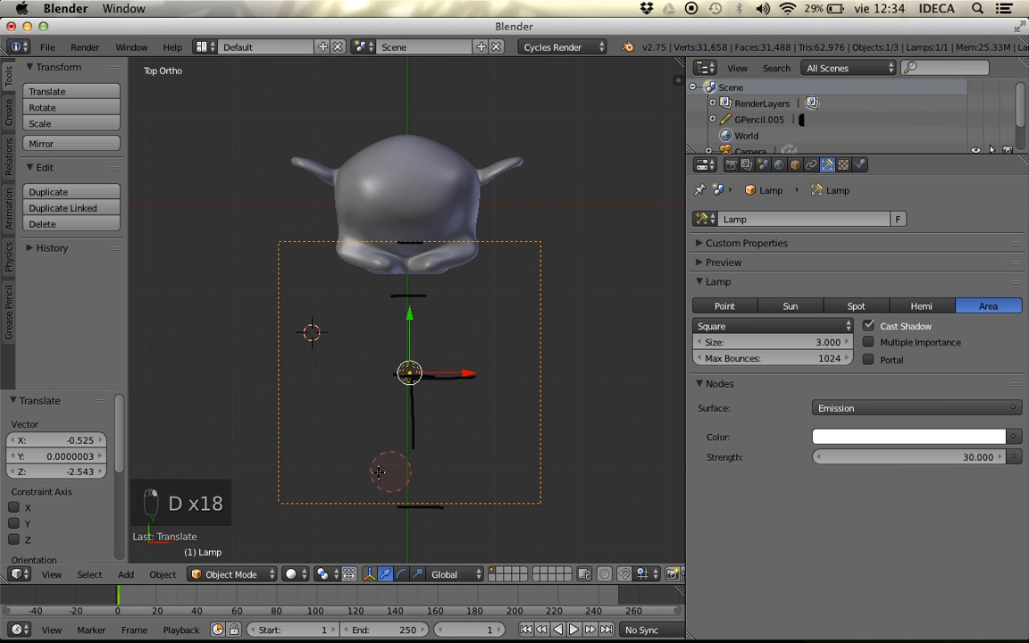
mouse_move(420, 384)
right_mouse_down()
mouse_move(375, 459)
mouse_move(416, 375)
right_mouse_up()
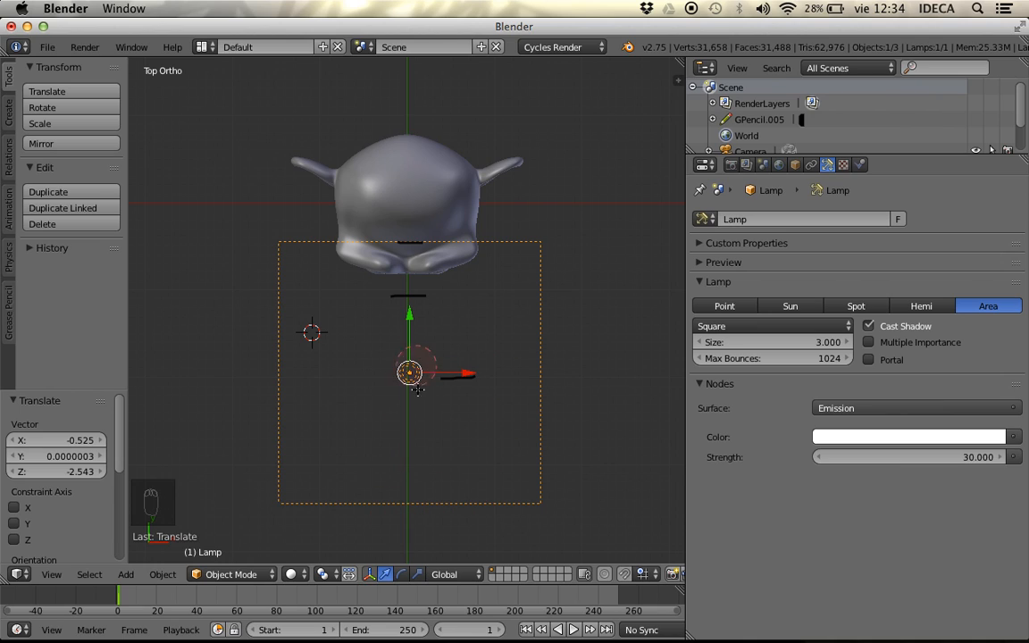
key("d")
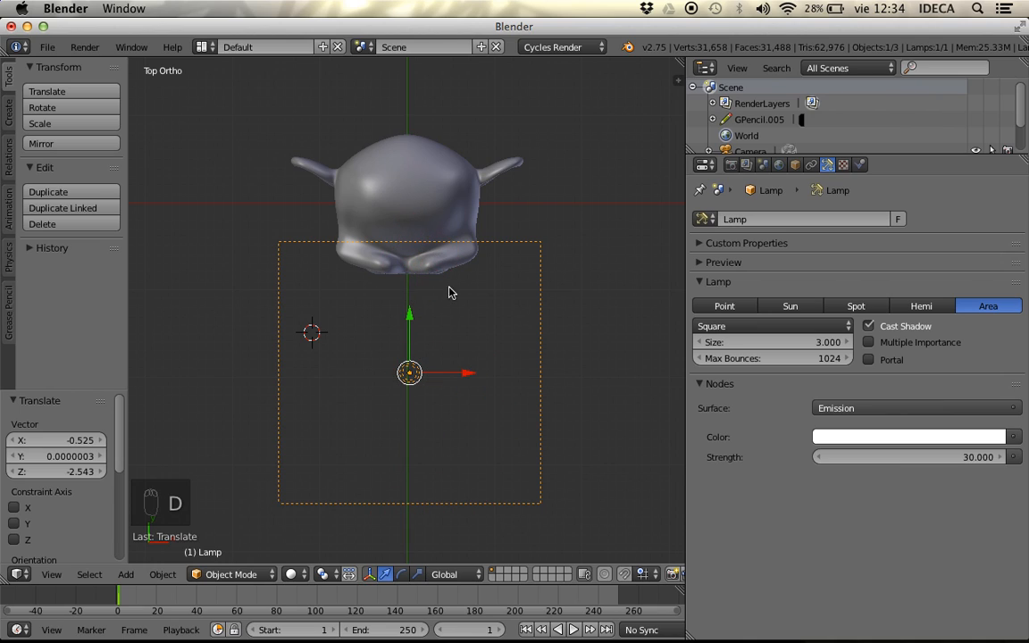
- Move the area lamp by about 0.009 in X and 1.913 in Y to centre it over the head
key("Escape")
key("g")
right_click(452, 420)
key("g")
left_click(452, 223)
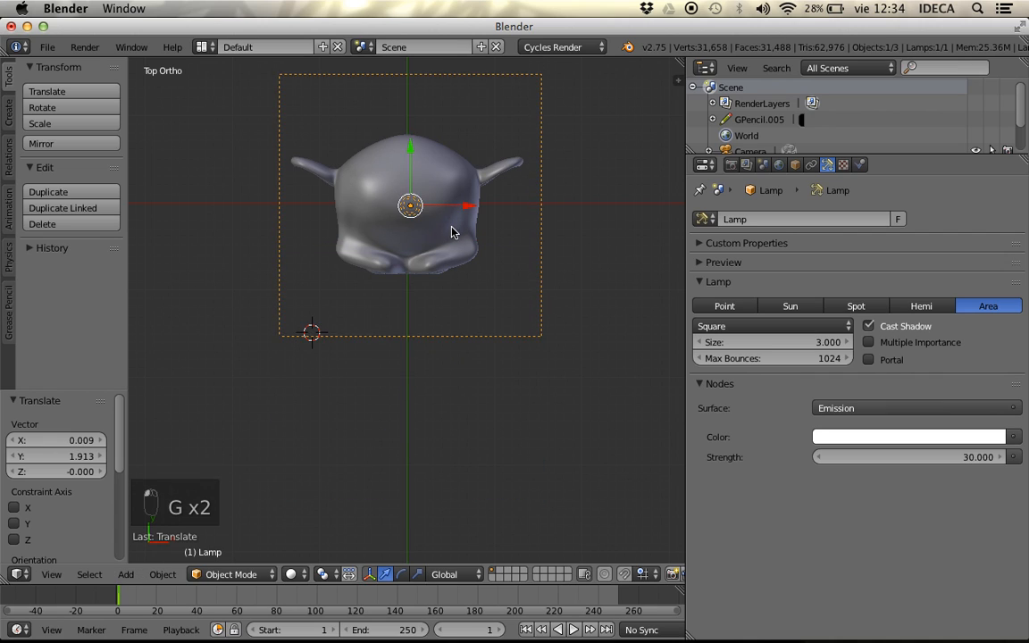
key("KP_1")
scroll(399, 325, "down", 1)
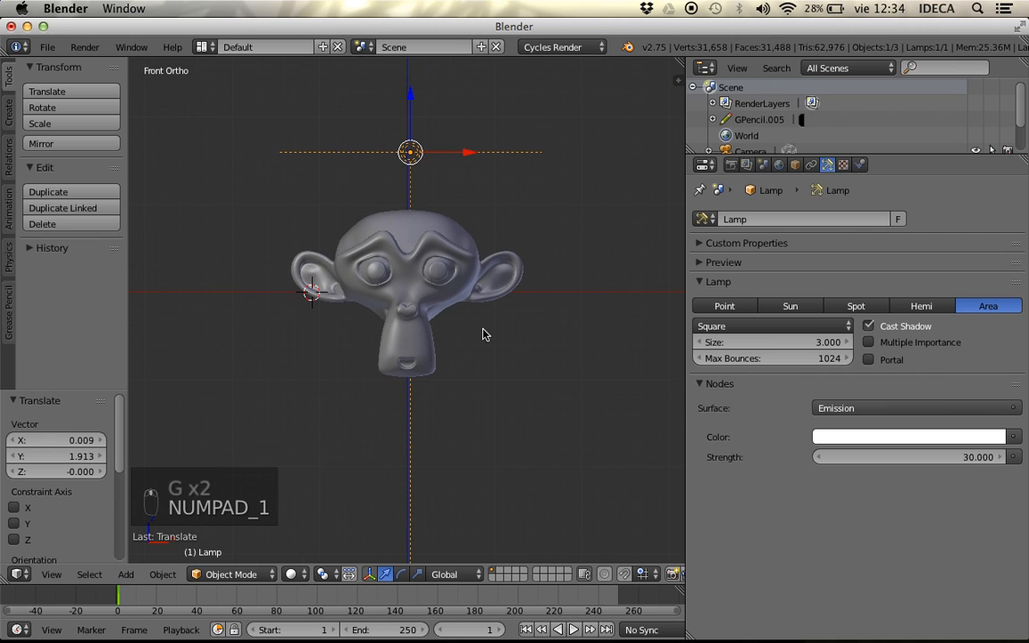
- Try the Rectangle shape for the area lamp with its Y size at about 0.422
middle_click_drag(471, 319, 590, 324)
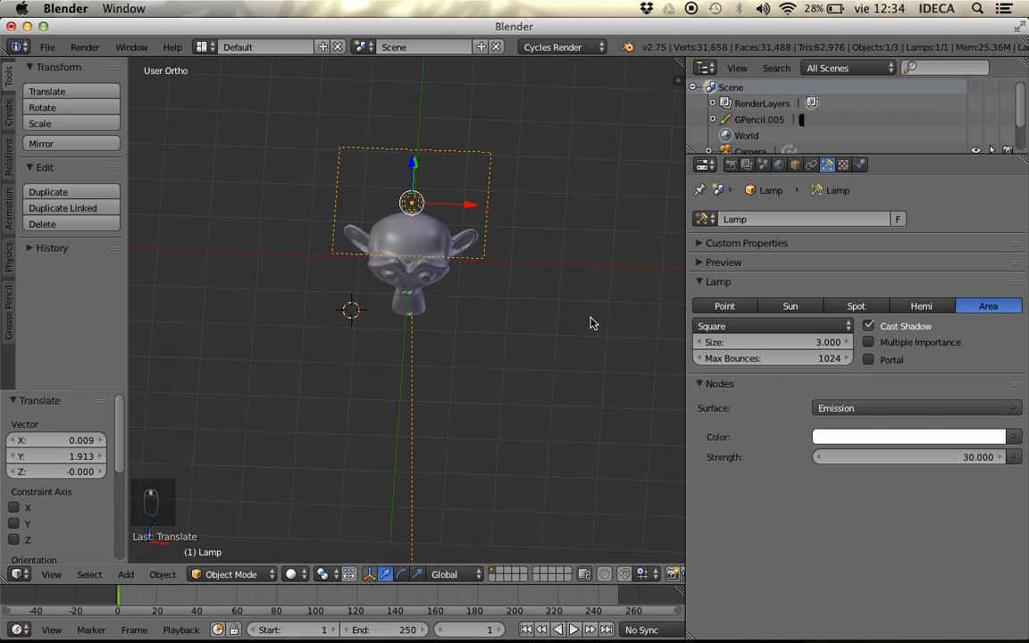
left_click(715, 327)
left_click(723, 288)
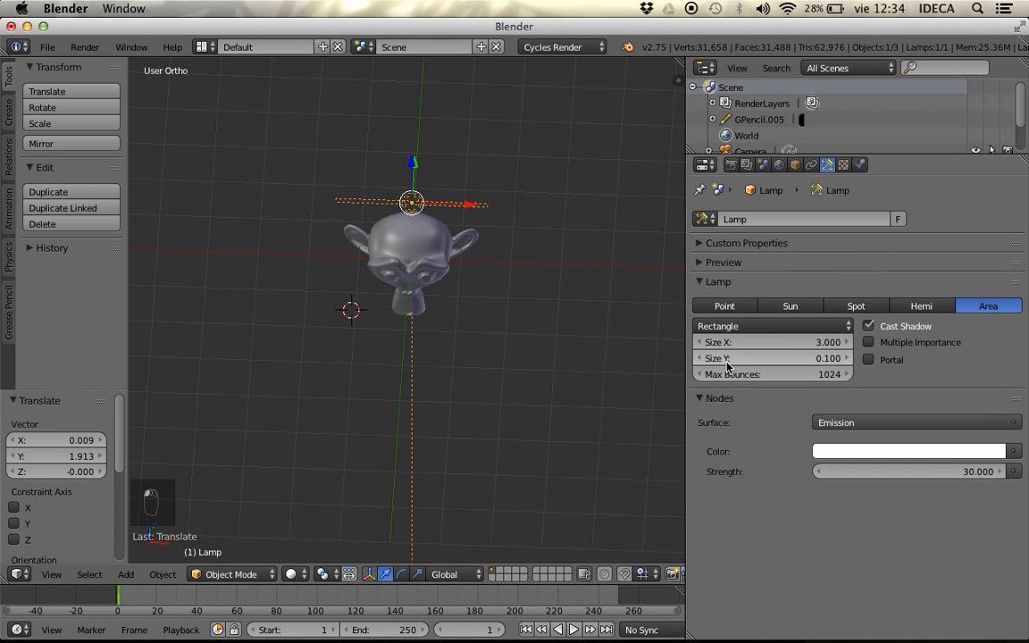
middle_click_drag(469, 310, 441, 324)
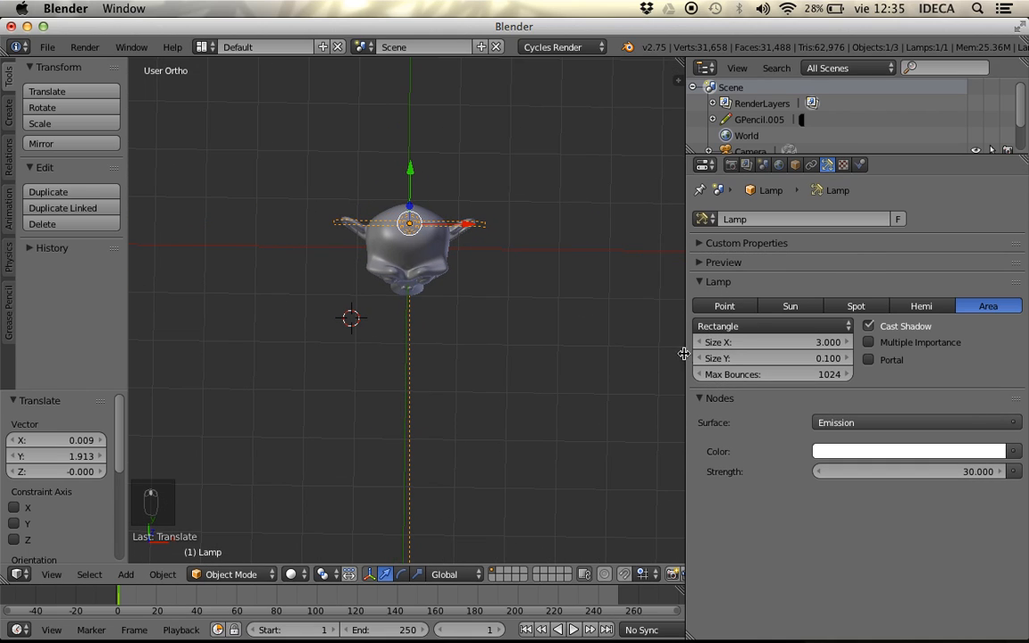
left_click_drag(734, 361, 755, 361)
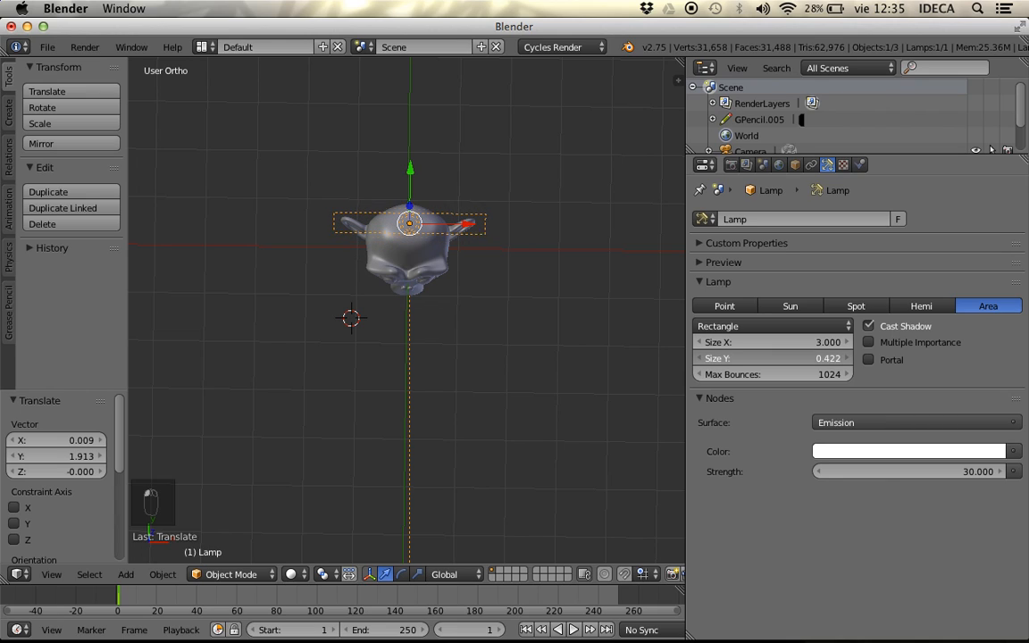
- Return the area lamp's shape to Square and preview the head in rendered front view
left_click(738, 329)
left_click(706, 307)
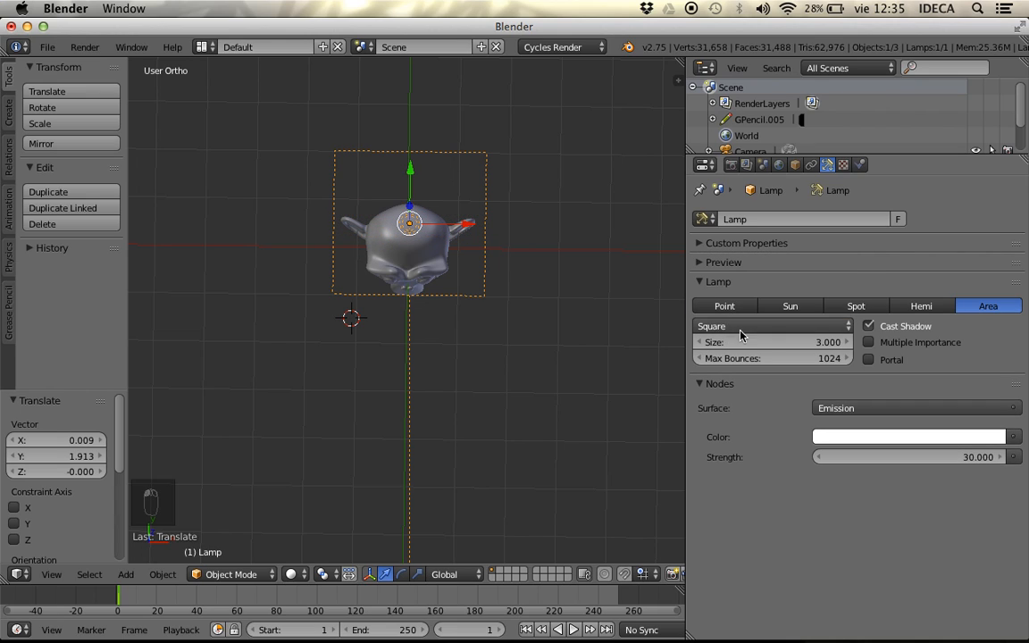
middle_click_drag(500, 328, 321, 319)
key("KP_1")
scroll(372, 333, "up", 5)
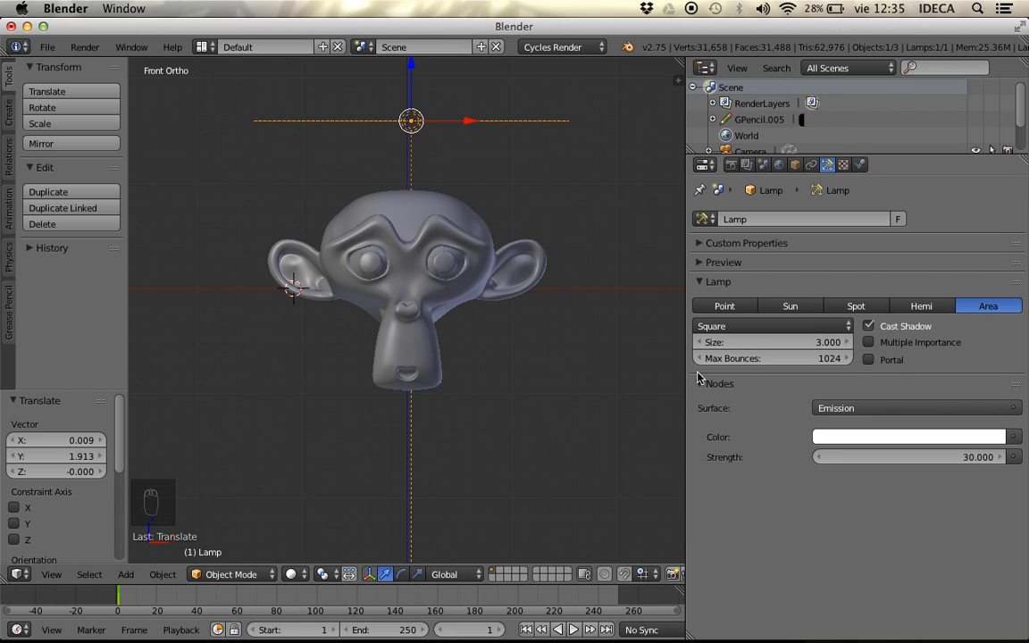
key("shift+z")
scroll(451, 332, "up", 2)
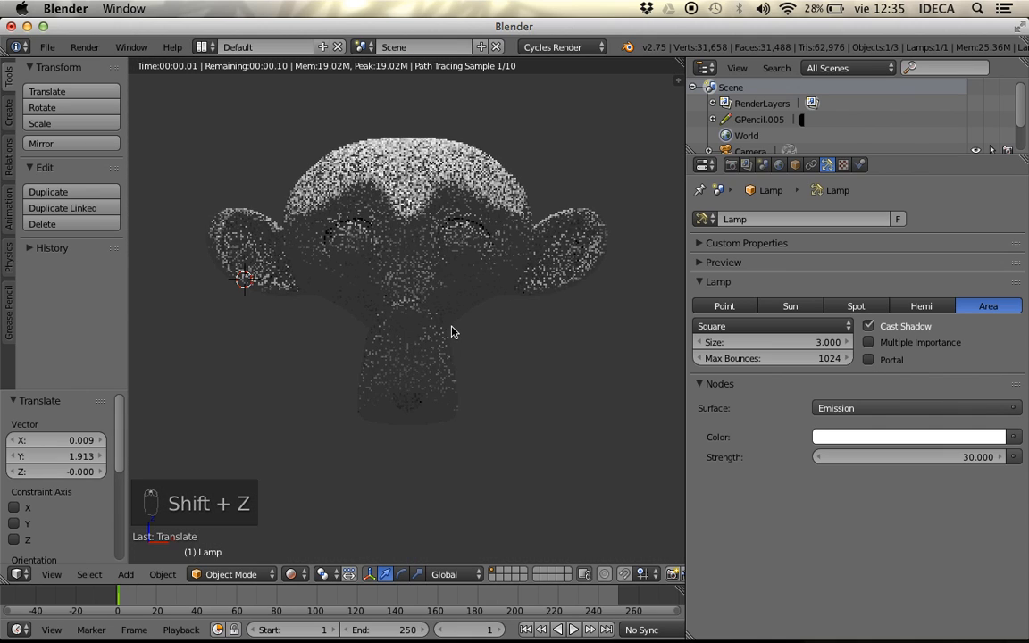
- Set the square lamp's size to 0 to compare the lighting in the render
left_click(795, 344)
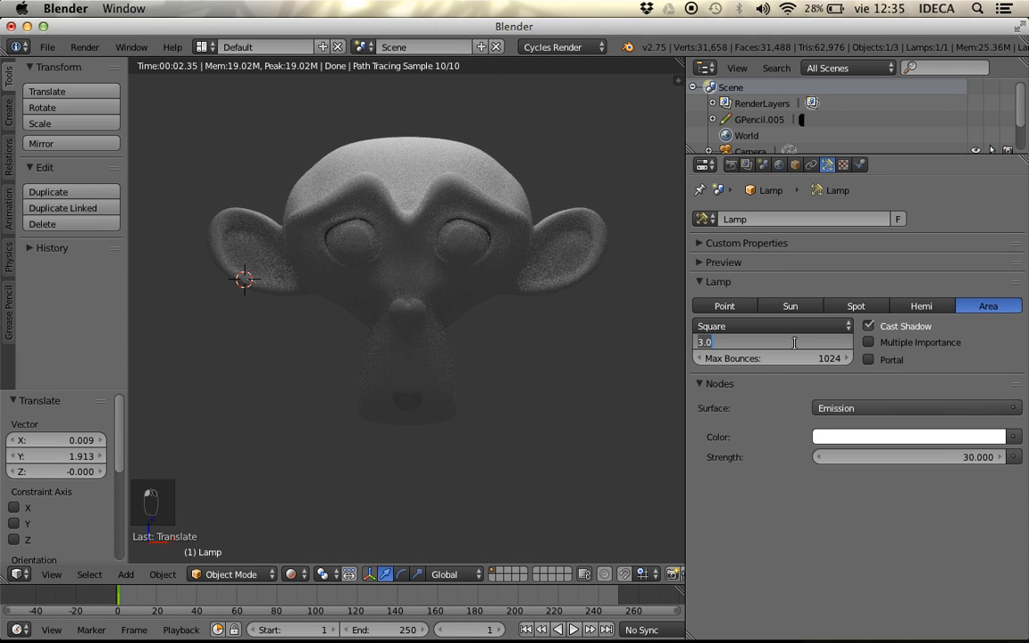
key("Escape")
left_click(773, 347)
key("Return")
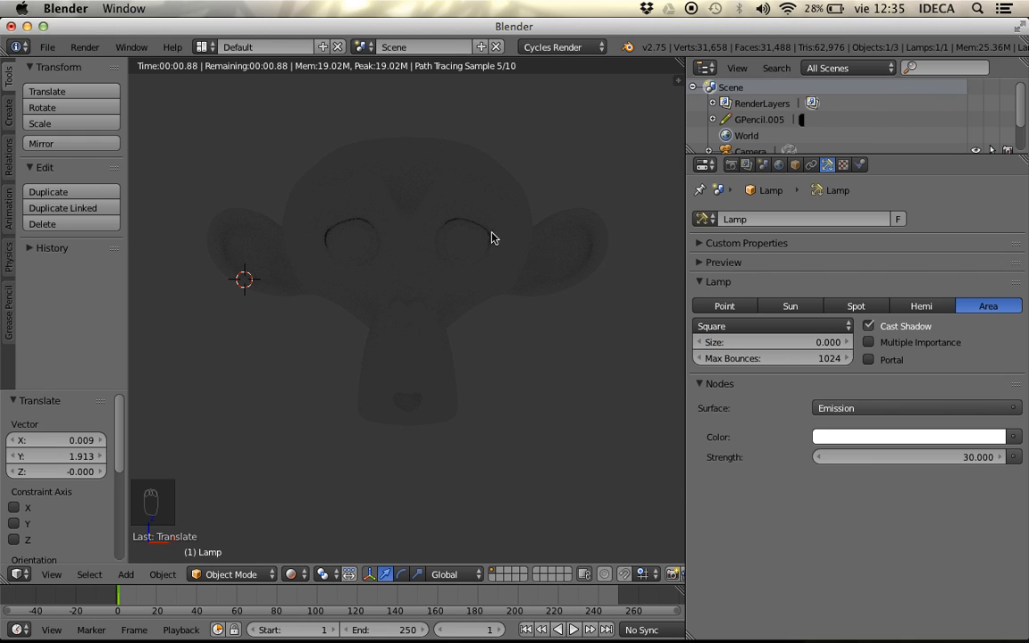
- Raise the lamp's strength to about 1117.6 and its size to 0.001
double_click(861, 456)
type("10")
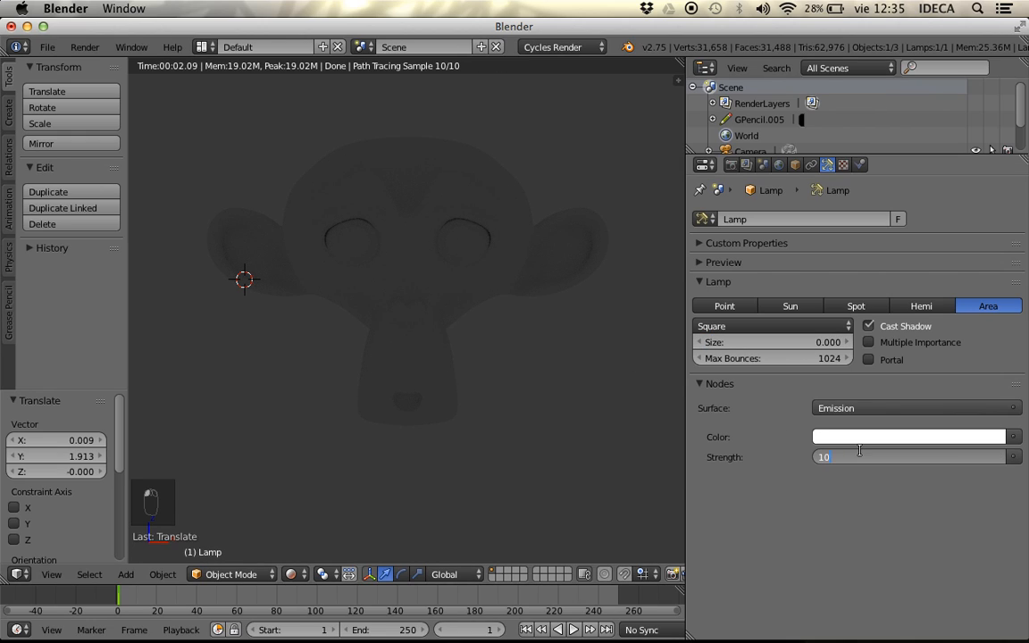
type("53.700")
key("Return")
left_click_drag(861, 454, 966, 454)
left_click(849, 341)
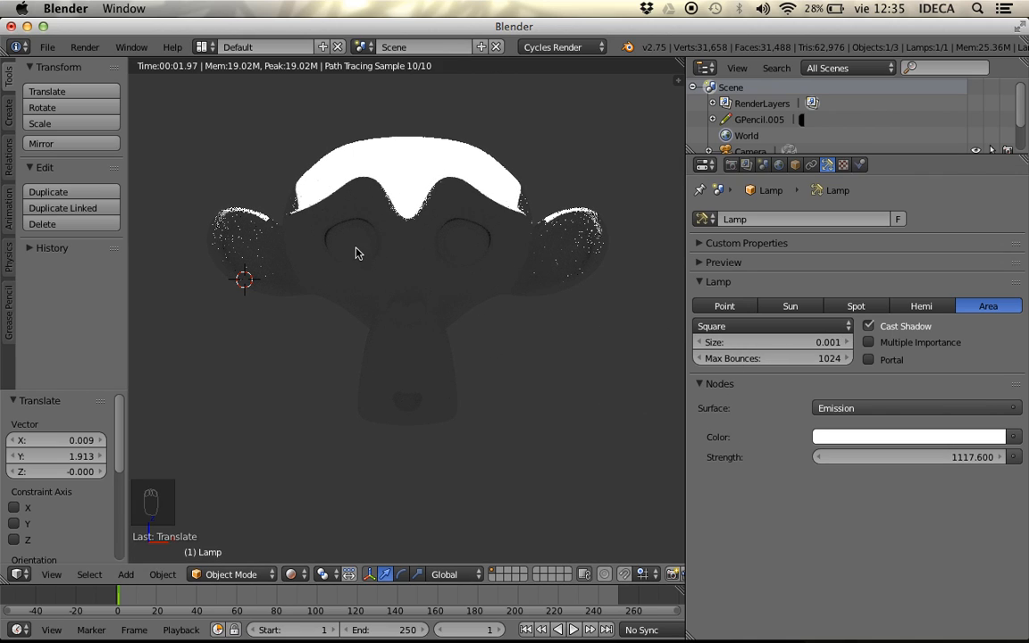
- Reduce the lamp's size to 0 and examine it over the head from an angle in wireframe view
key("z")
key("z")
key("z")
mouse_move(346, 234)
middle_mouse_down()
mouse_move(319, 314)
mouse_move(327, 328)
mouse_move(393, 327)
middle_mouse_up()
middle_click_drag(389, 285, 384, 368, "shift")
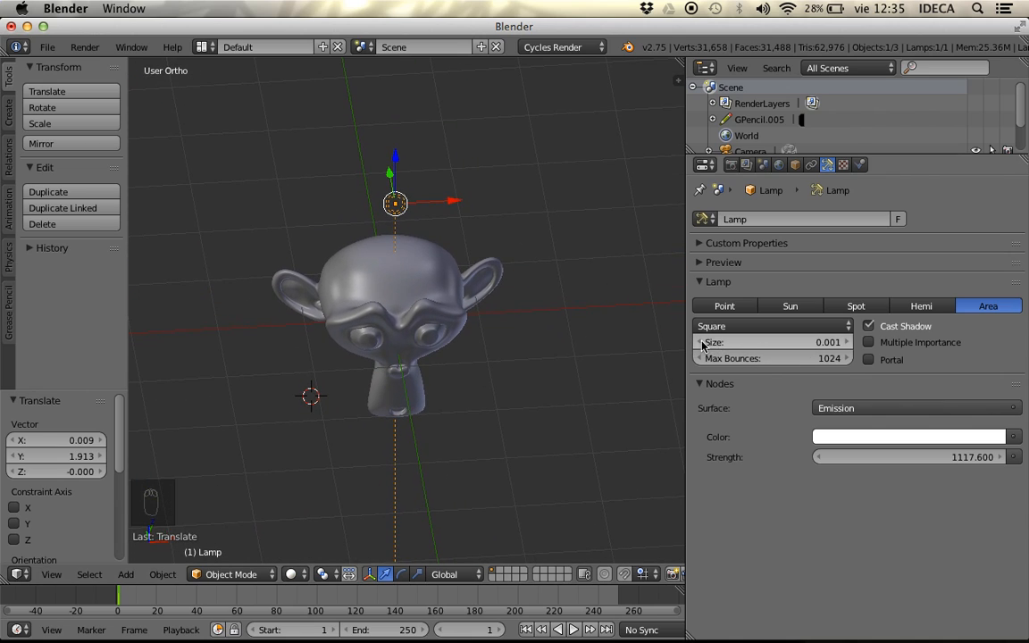
key("KP_1")
scroll(441, 326, "up", 3)
key("z")
middle_click_drag(454, 273, 418, 379)
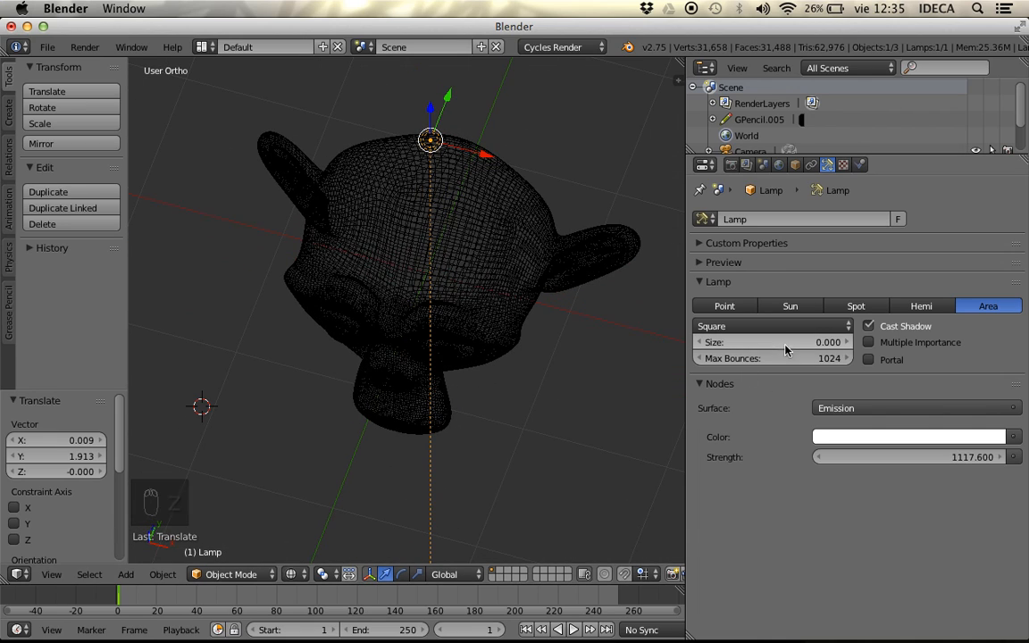
- Try a lamp size of about 1.108 in wireframe view and set it back to 0
left_click_drag(786, 344, 809, 344)
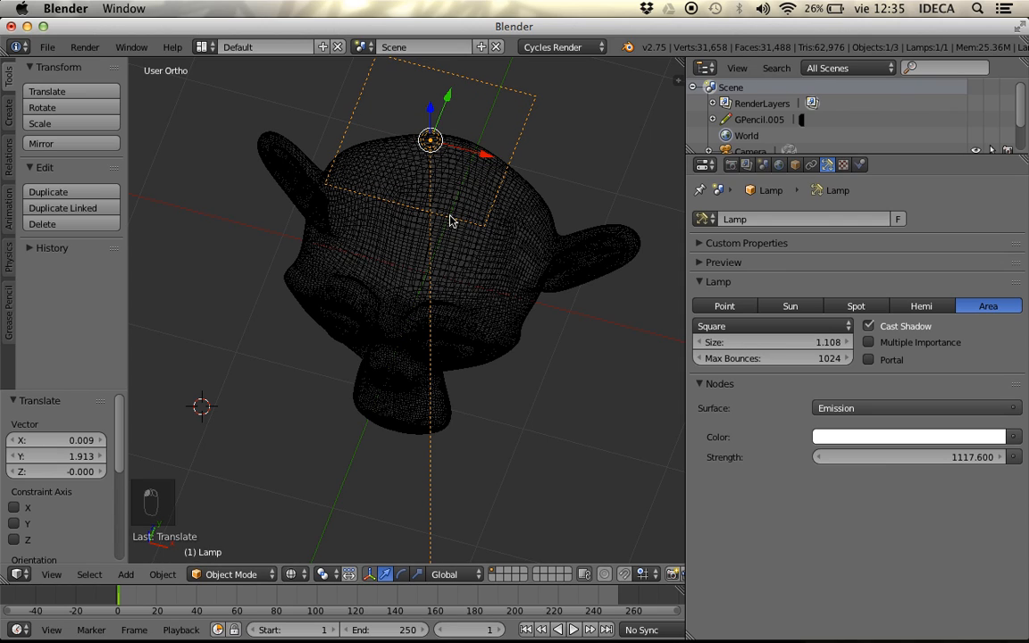
left_click(783, 346)
type("0")
key("Return")
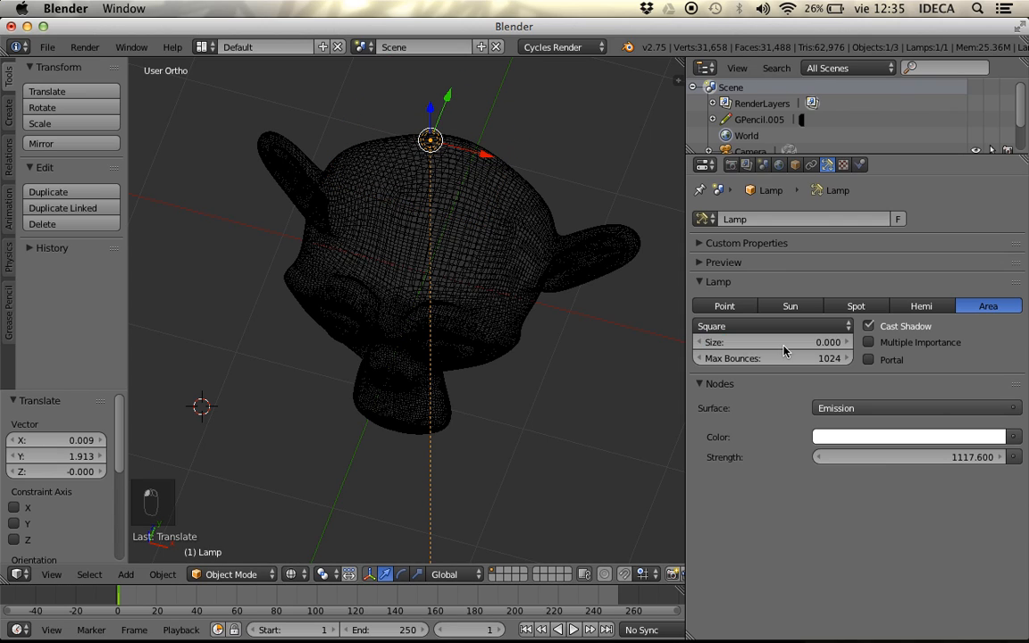
- Preview the zero-size lamp in the render, raise its size to 0.001, and view the head from the front
key("shift+z")
key("shift+z")
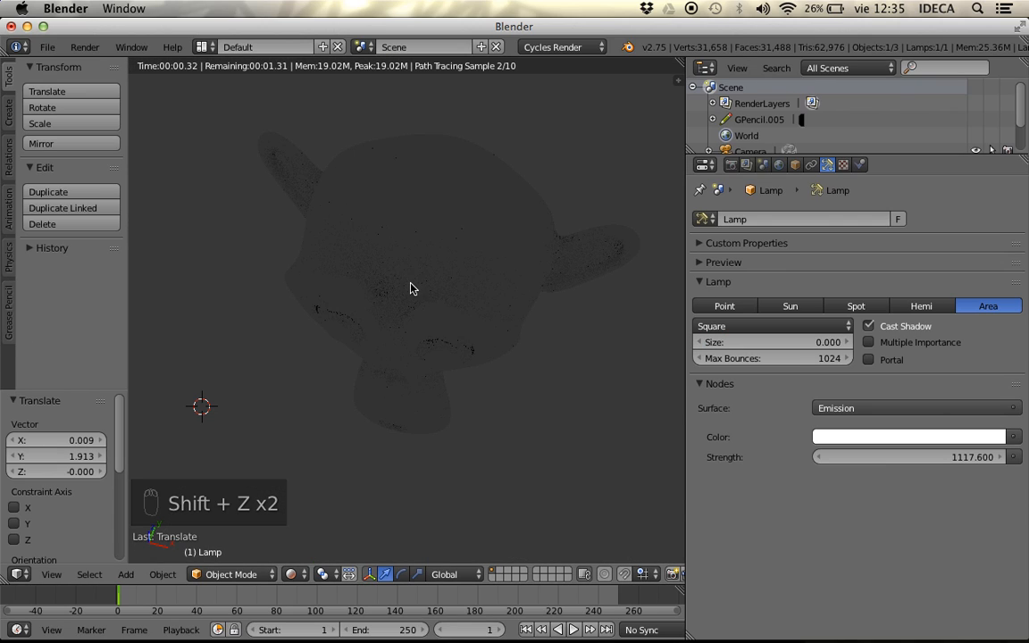
left_click(847, 343)
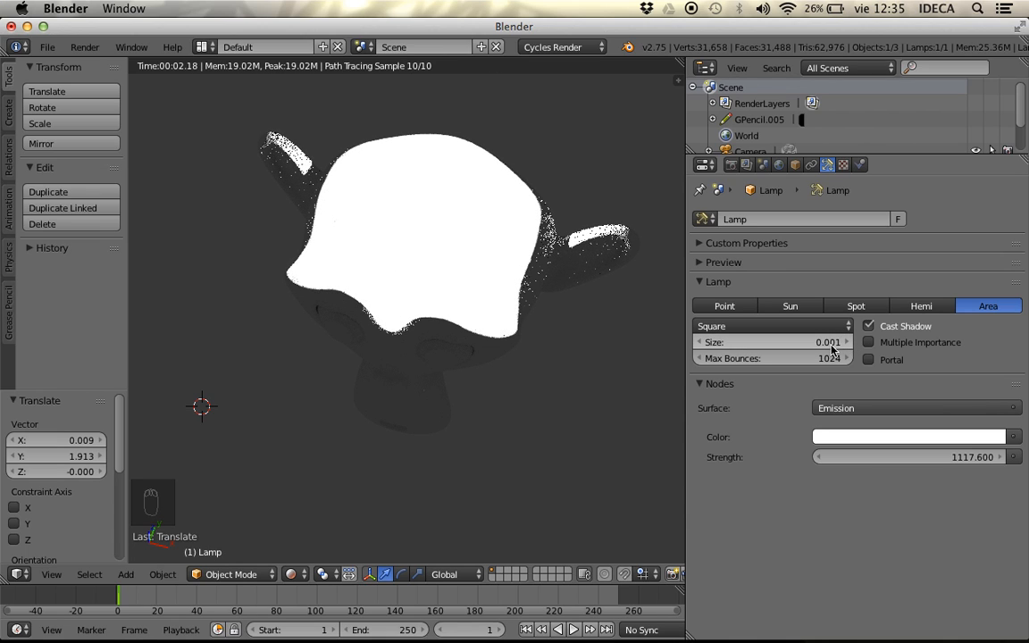
key("KP_1")
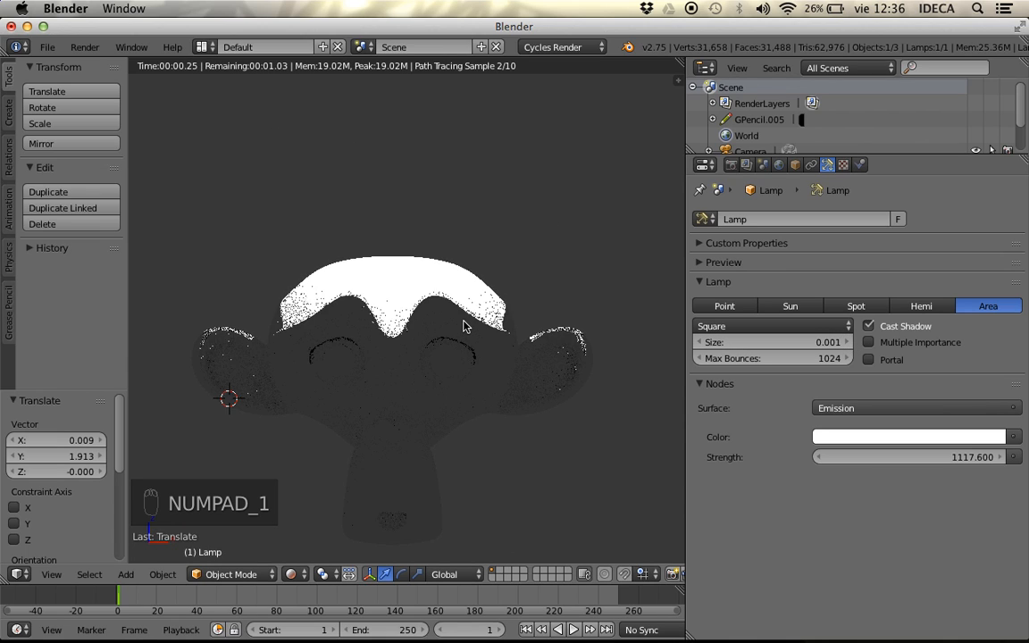
- Zoom in on the lit forehead in the rendered front view and try a lamp size of 1
scroll(529, 383, "up", 4)
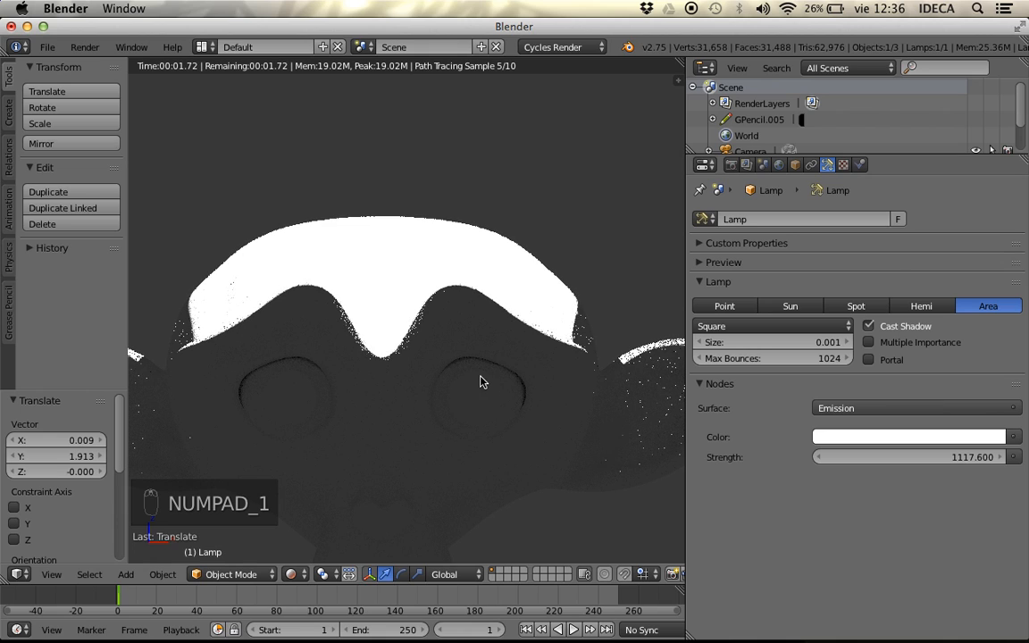
middle_click_drag(483, 378, 517, 335, "shift")
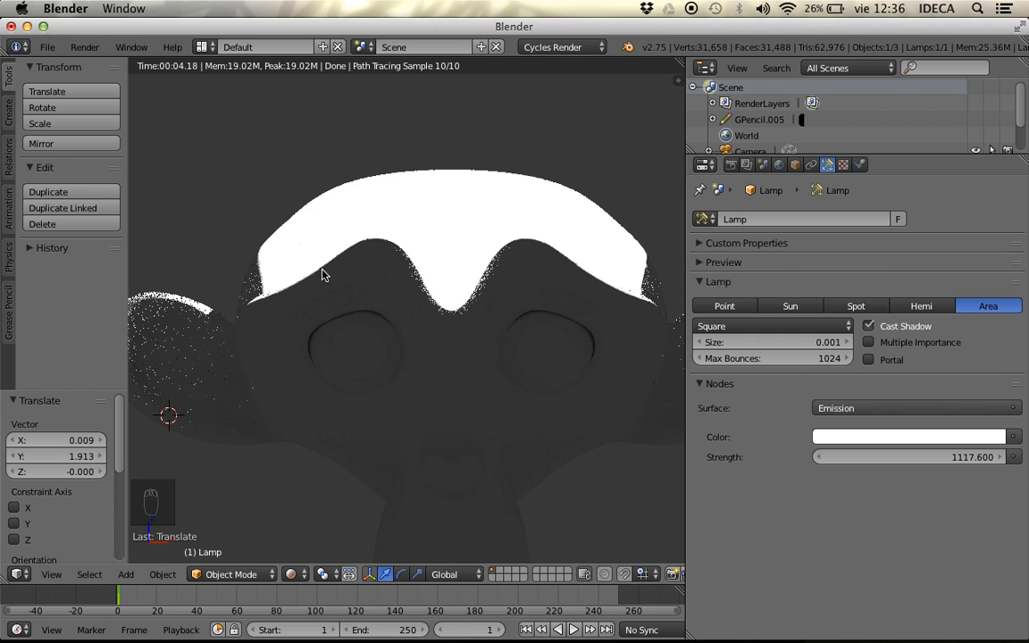
left_click(743, 341)
type("1")
key("Return")
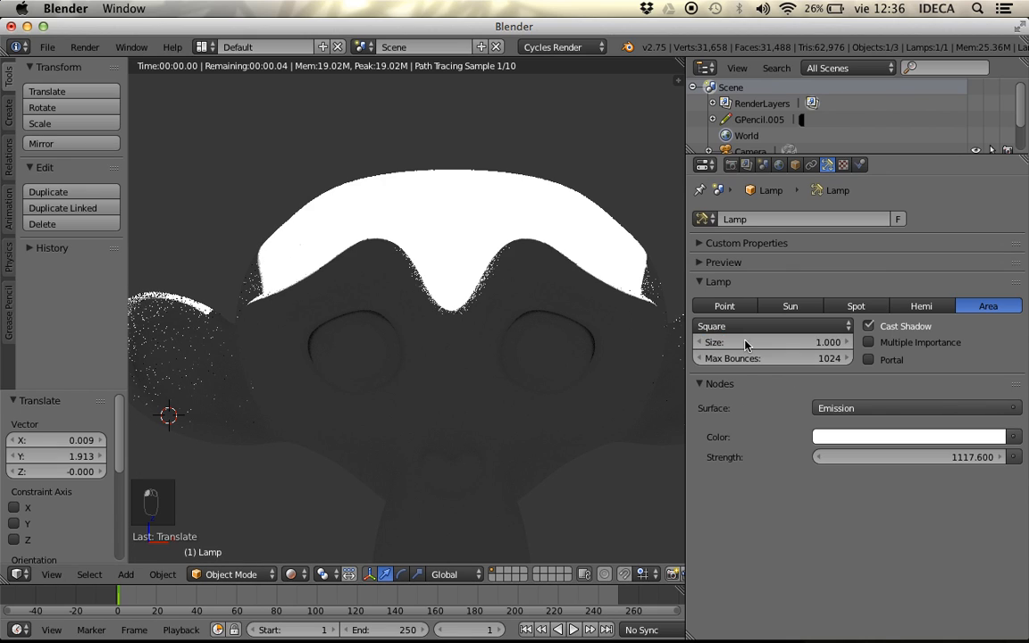
- Set the area lamp's size to 3 and its strength to 100
left_click(713, 342)
type("3")
key("Return")
left_click(886, 457)
type("100")
key("Return")
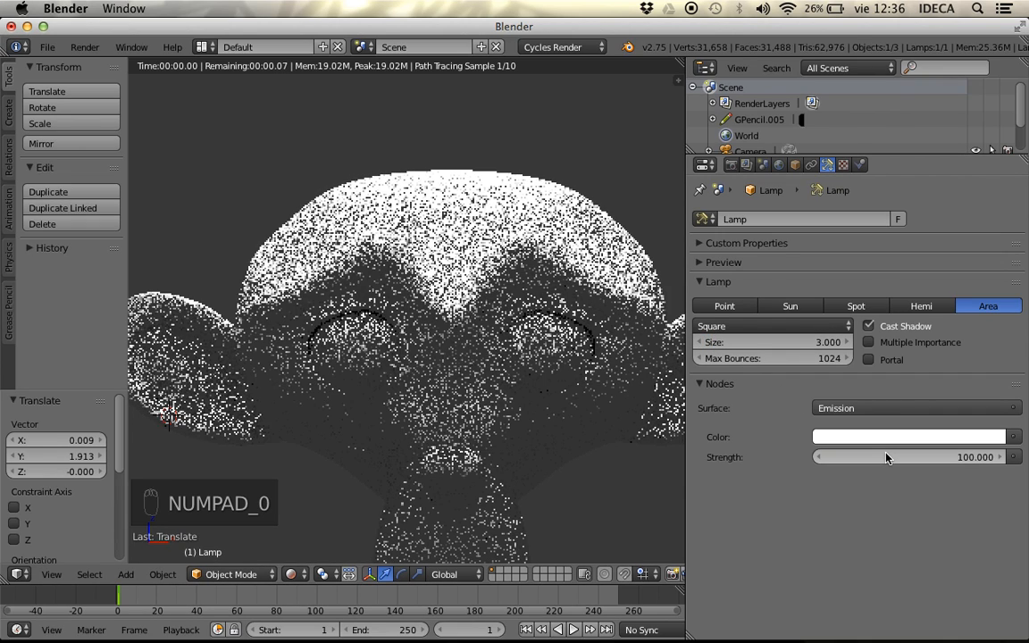
- Switch to solid shading and examine the area lamp's square outline above the head from an angle
scroll(551, 426, "down", 1)
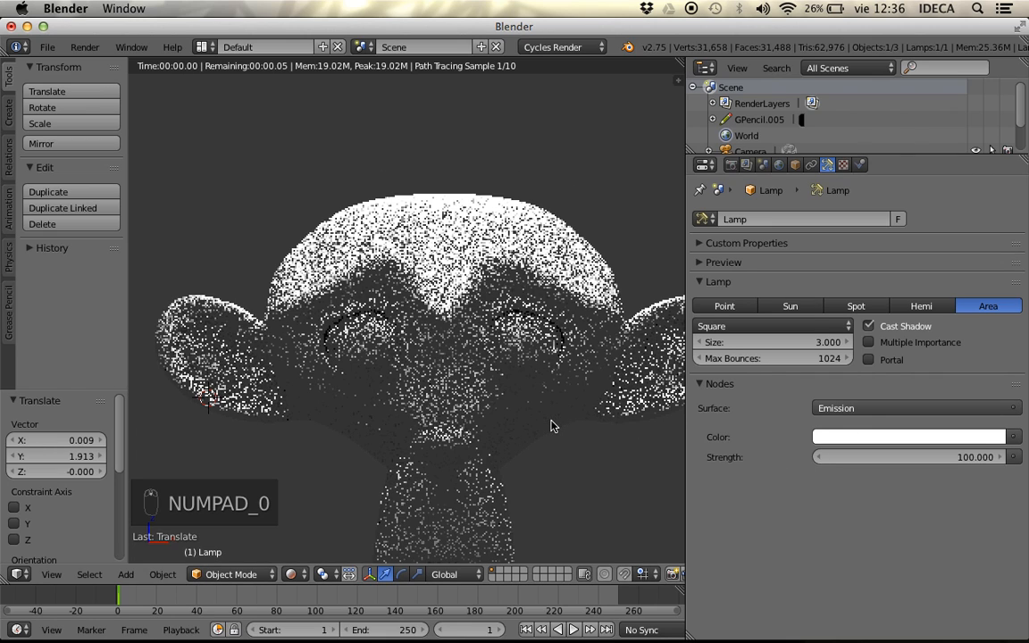
key("z")
key("z")
key("z")
scroll(457, 273, "down", 4)
middle_click_drag(458, 270, 457, 239)
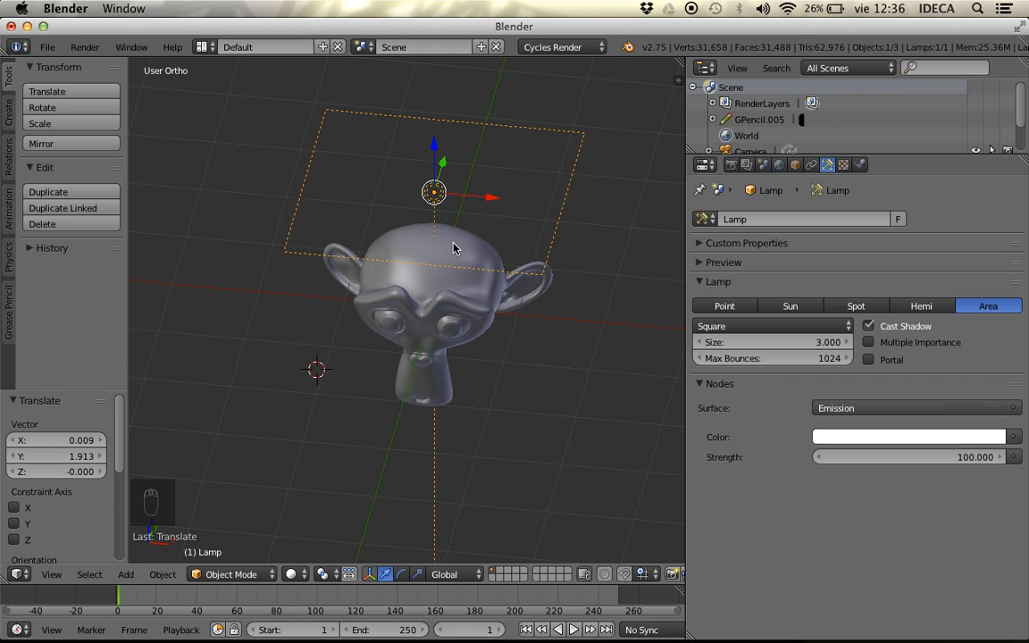
- Confirm a lamp size of 3 and raise the lamp about 2.842 along Z in the front view
mouse_move(796, 349)
left_mouse_down()
mouse_move(784, 349)
mouse_move(804, 342)
left_mouse_up()
left_click(779, 343)
type("3")
key("Return")
key("KP_1")
scroll(362, 369, "down", 2)
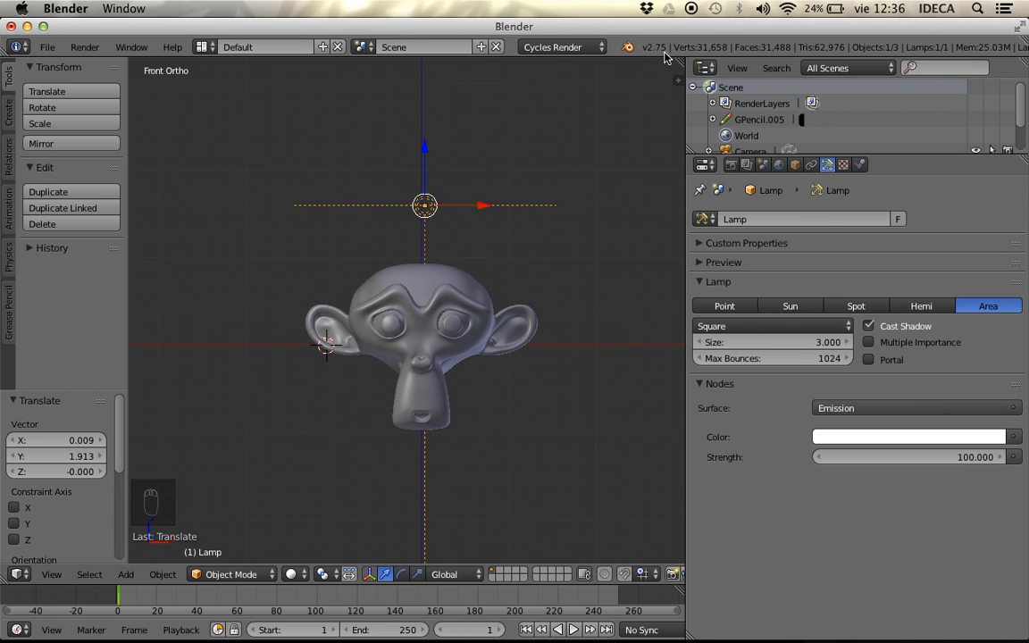
scroll(438, 263, "down", 4)
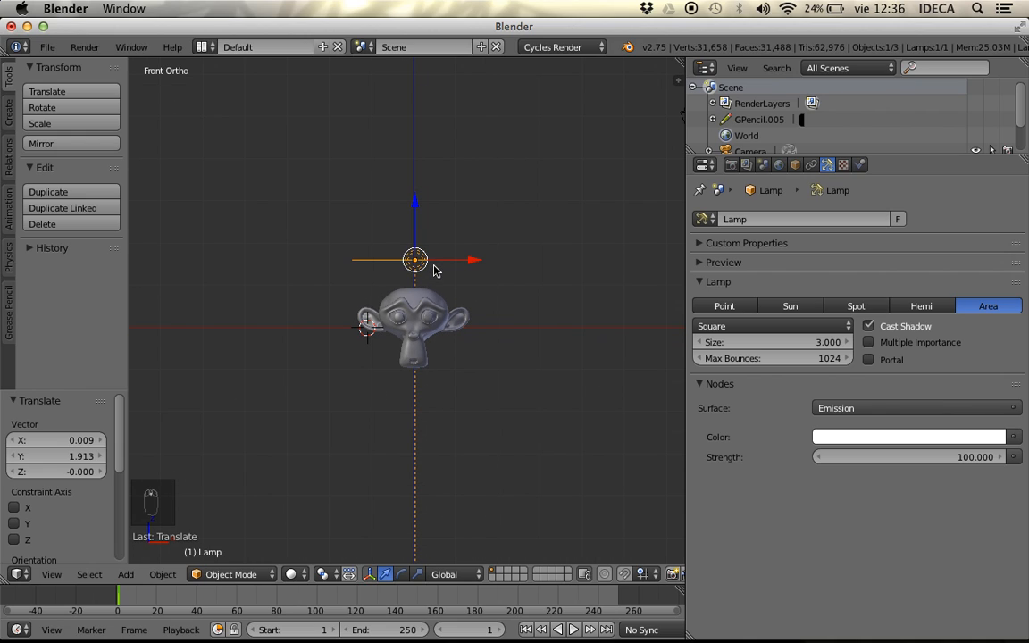
left_click_drag(415, 248, 422, 107)
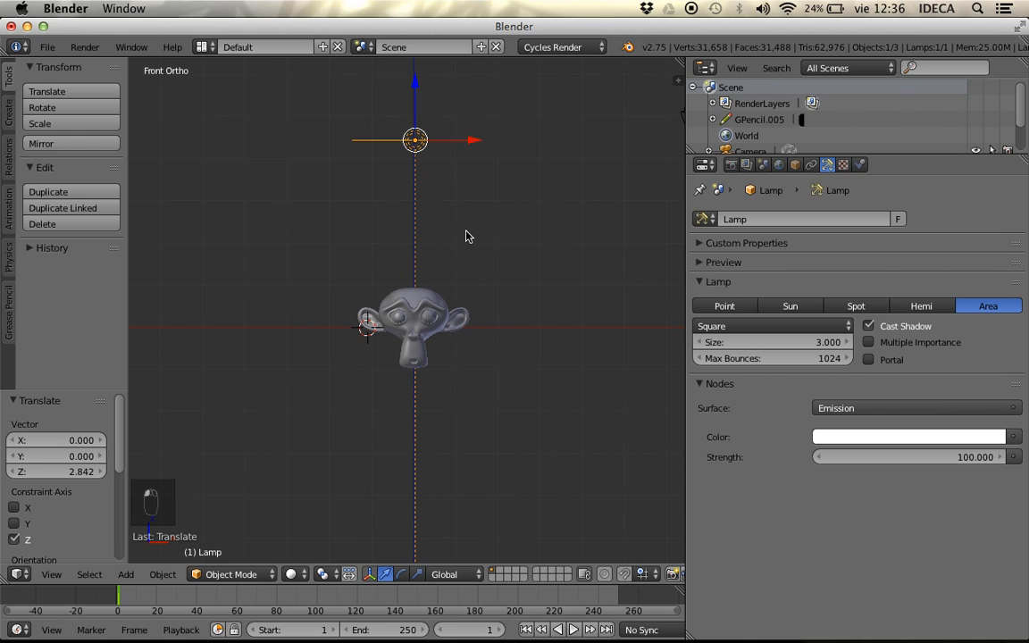
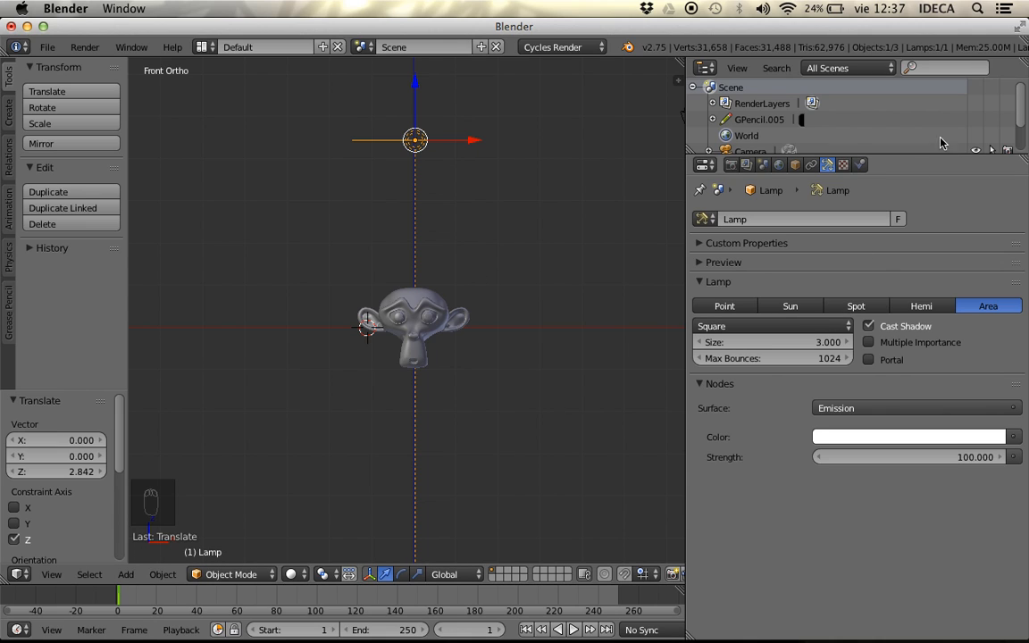
- Enlarge the outliner, hide the lamp, and preview the head up close in rendered shading
left_click_drag(958, 164, 991, 218)
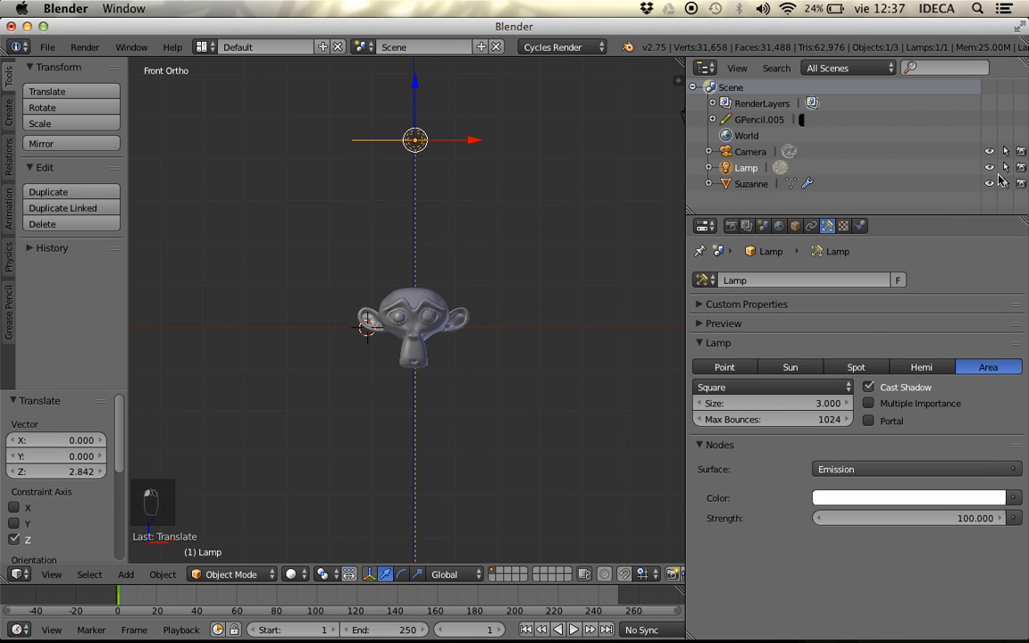
key("h")
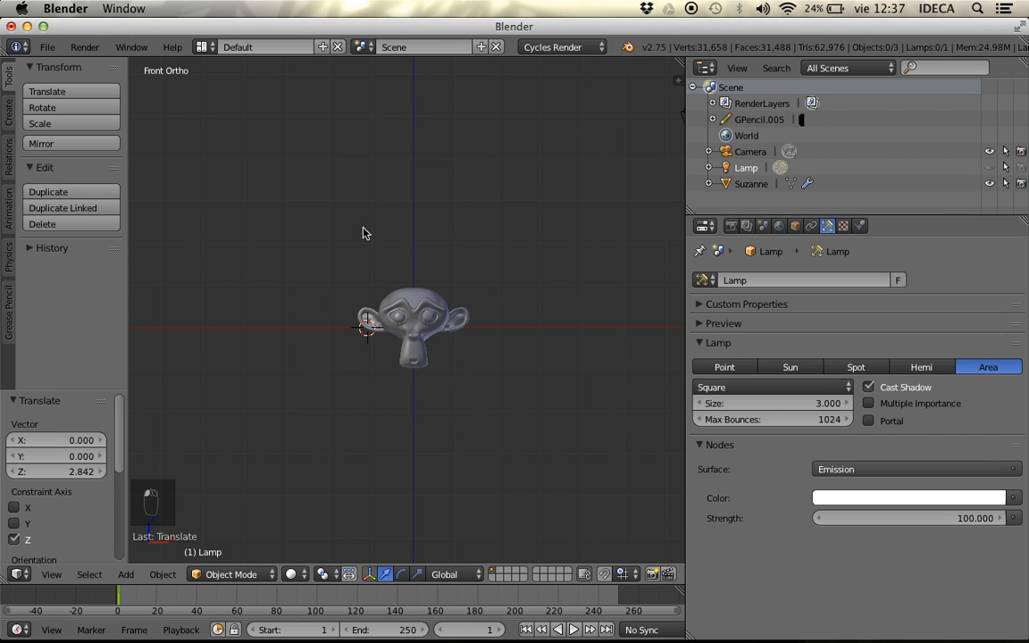
key("shift+z")
scroll(371, 285, "up", 8)
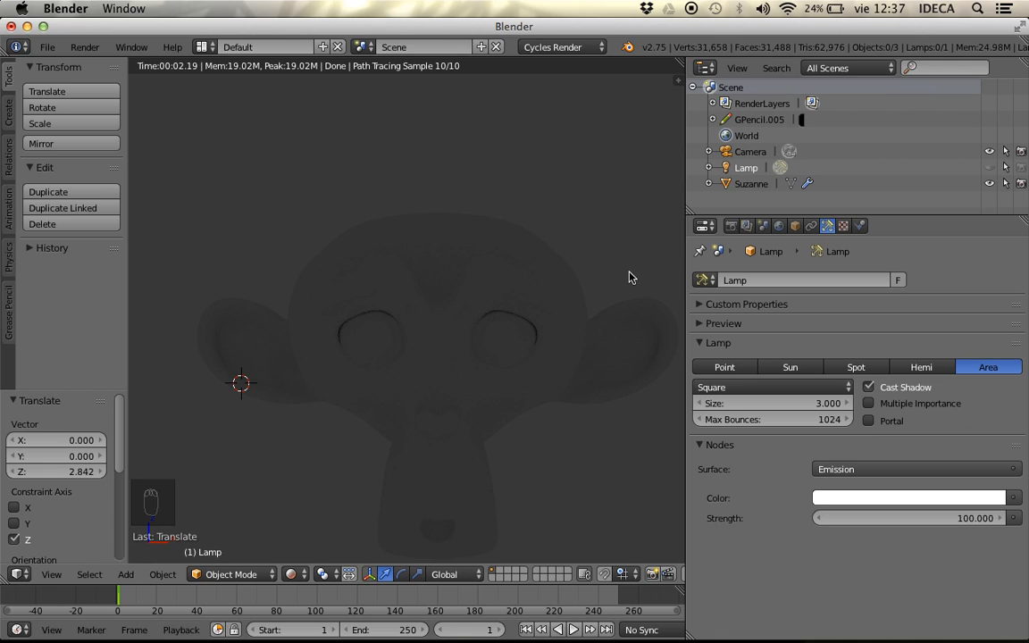
- Enable nodes for the World surface and set the background strength to 0
left_click(779, 227)
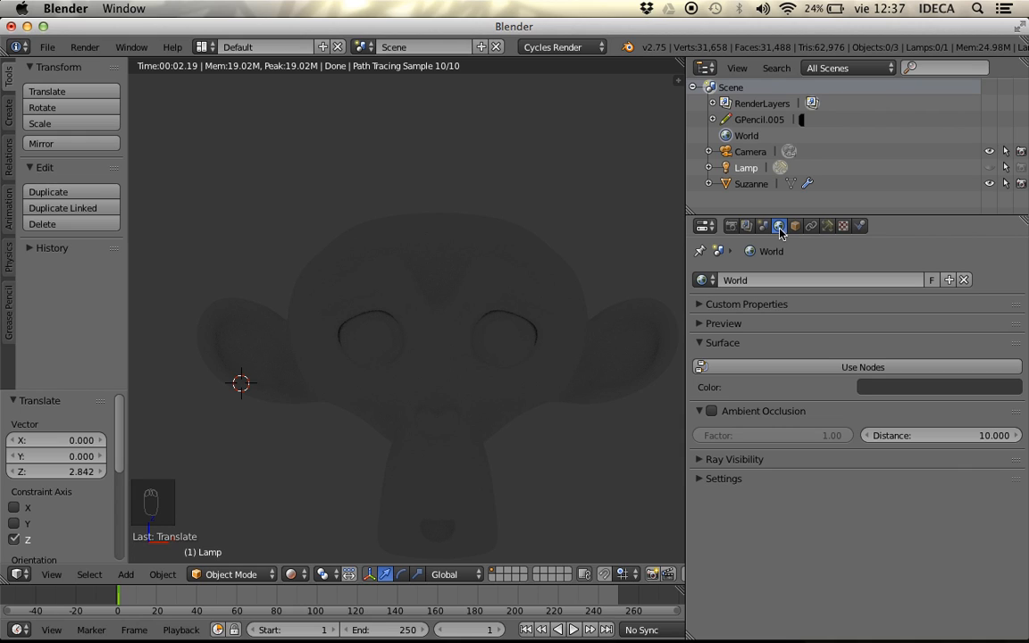
left_click(839, 368)
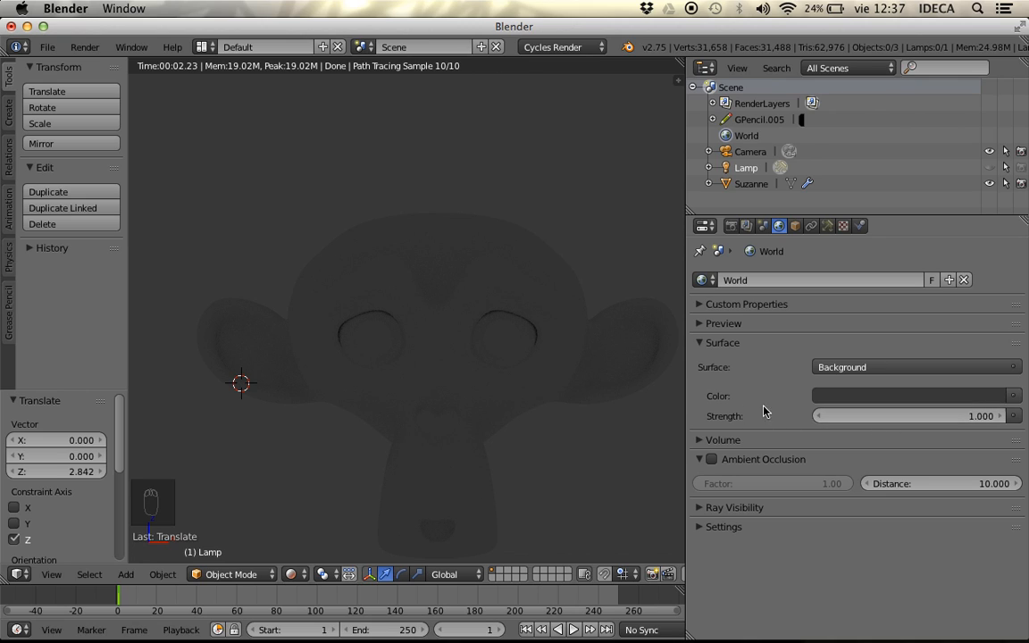
left_click(945, 417)
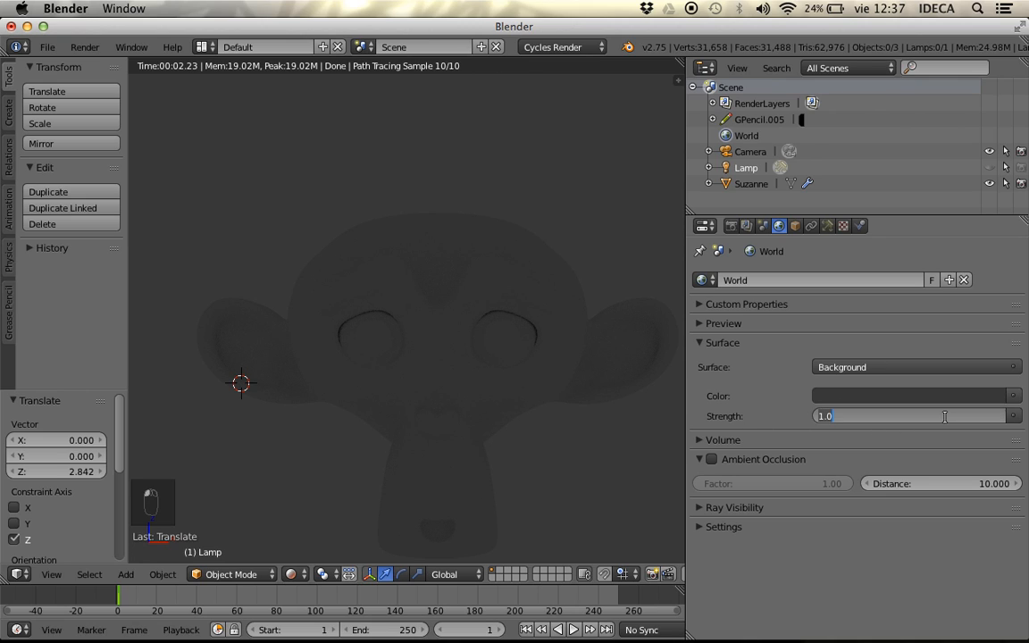
type("0")
key("Return")
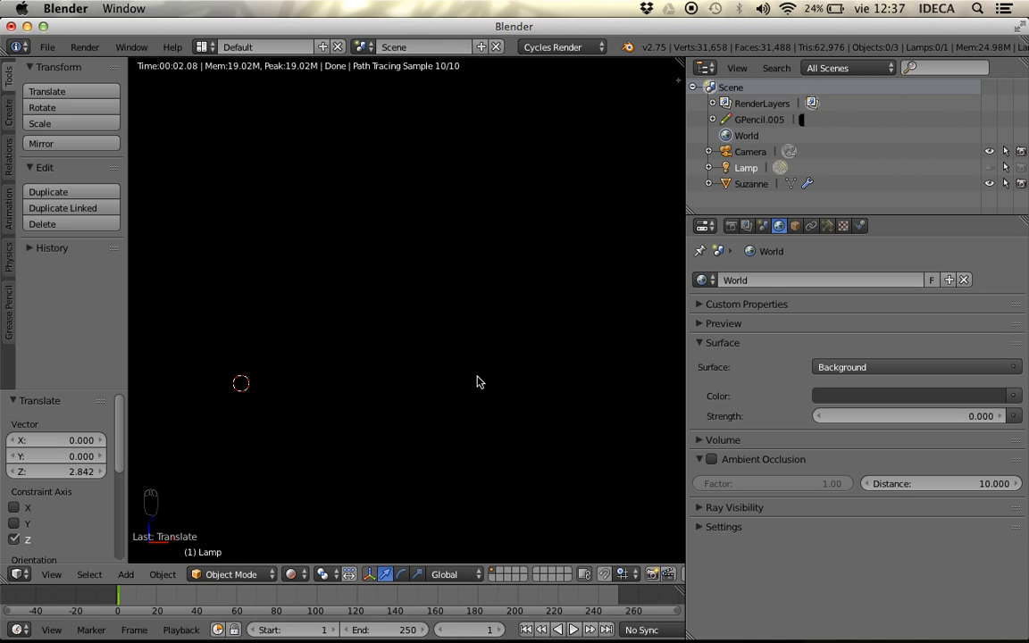
- Try a world background strength of 13.9 and view the head from the side and the front
mouse_move(847, 416)
left_mouse_down()
mouse_move(902, 416)
mouse_move(868, 416)
left_mouse_up()
middle_click_drag(449, 381, 282, 399)
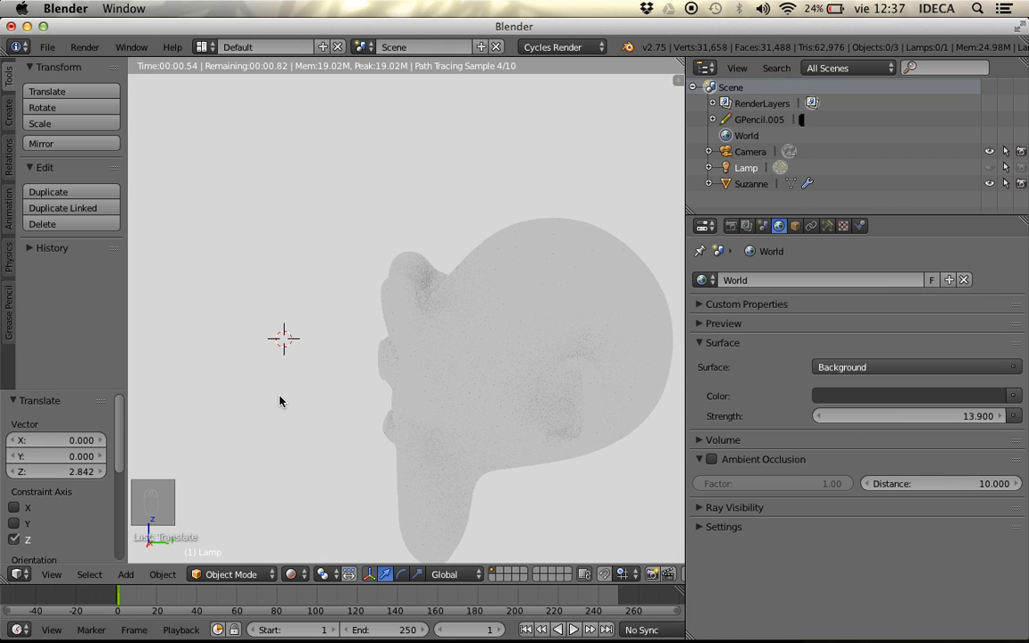
key("KP_1")
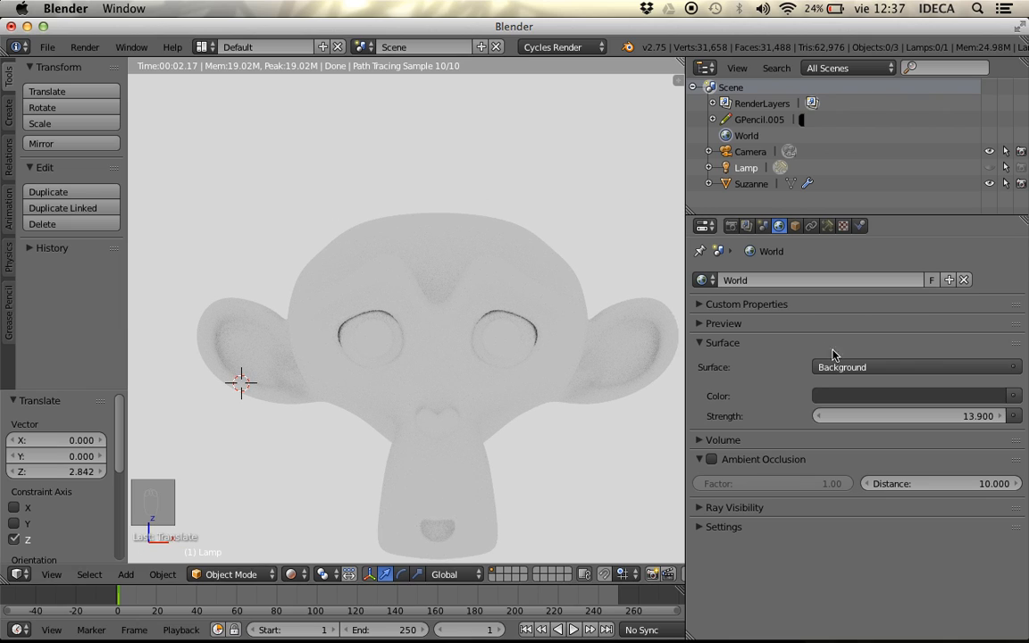
- Try a purple and a green world background color, viewing how each tints the head
left_click(857, 395)
left_click(964, 223)
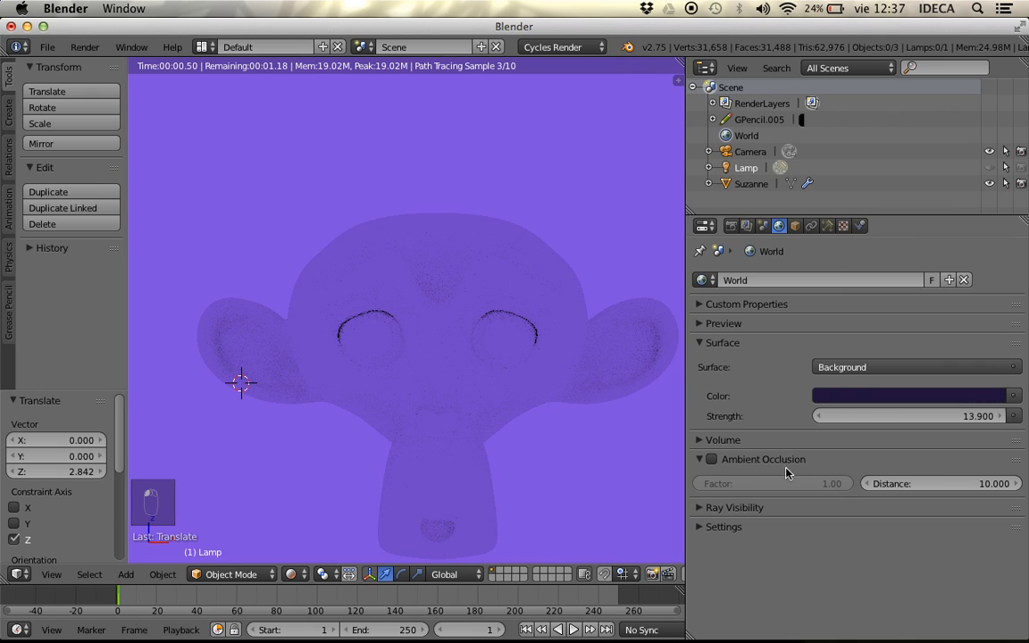
left_click(902, 395)
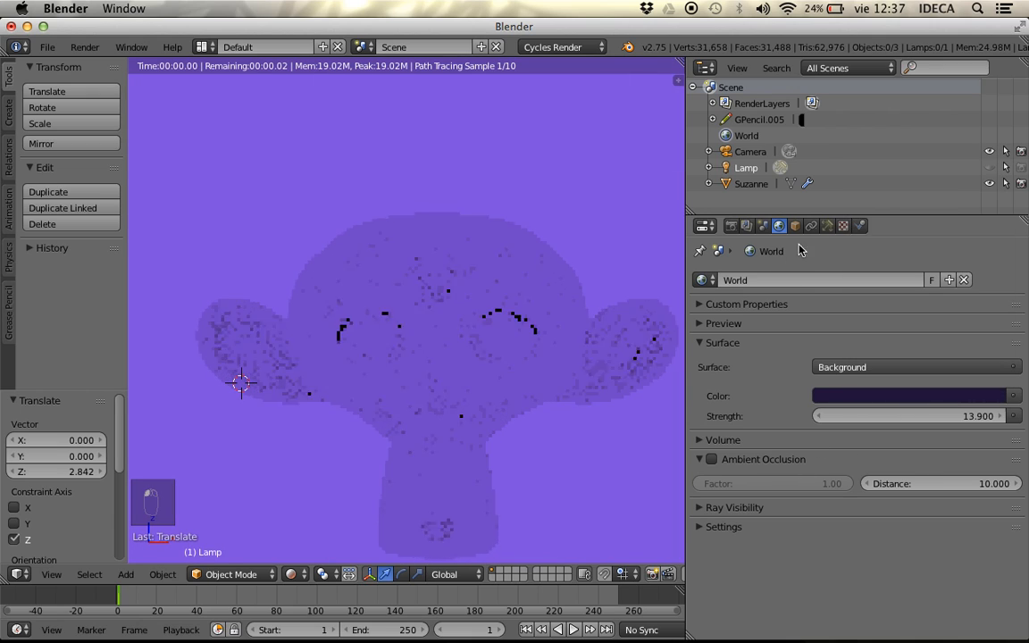
left_click(871, 395)
left_click(879, 222)
middle_click_drag(375, 360, 395, 407)
key("KP_1")
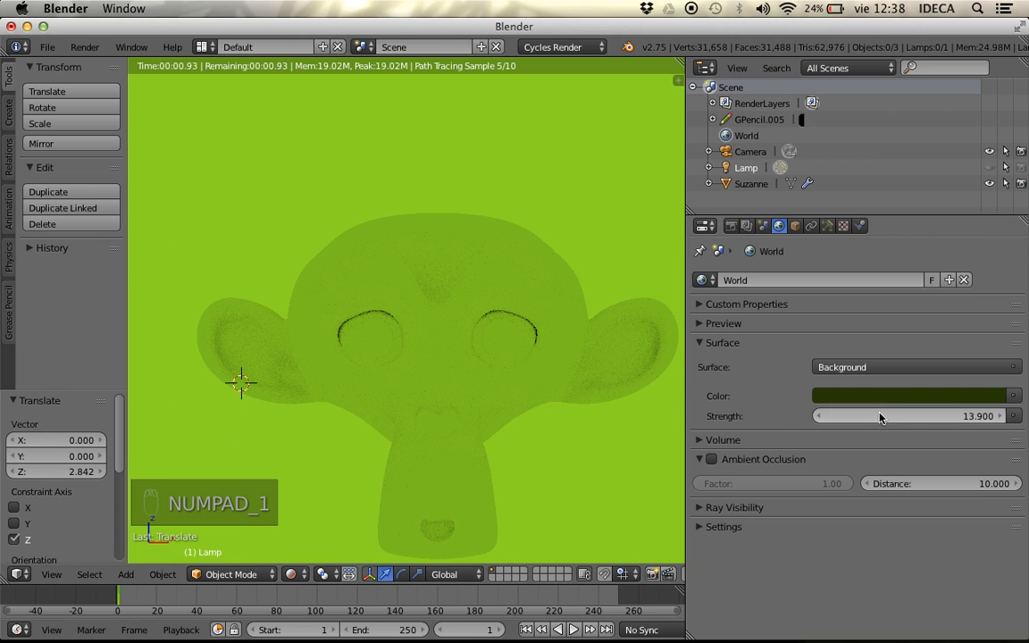
- Set the world color's red, green and blue to 1 and darken it to dark gray
left_click(884, 397)
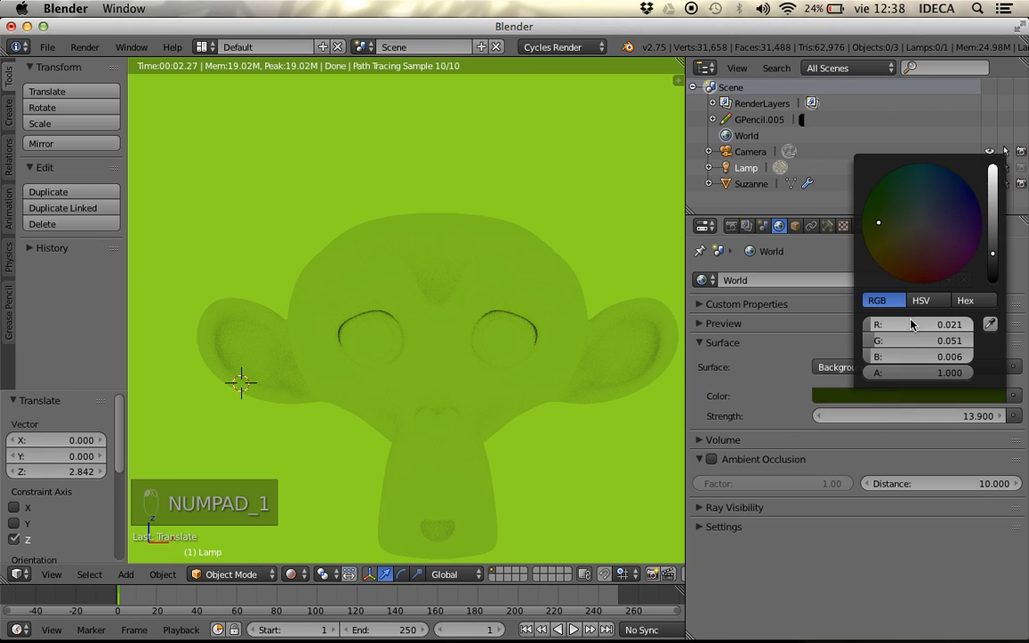
left_click_drag(911, 323, 1020, 323)
left_click_drag(870, 340, 976, 357)
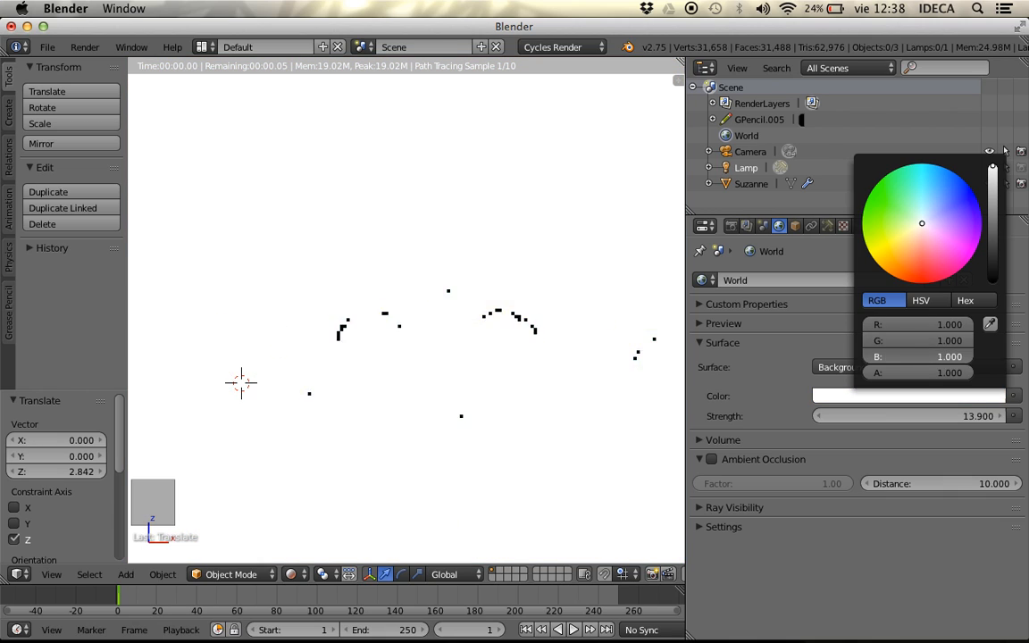
left_click(992, 256)
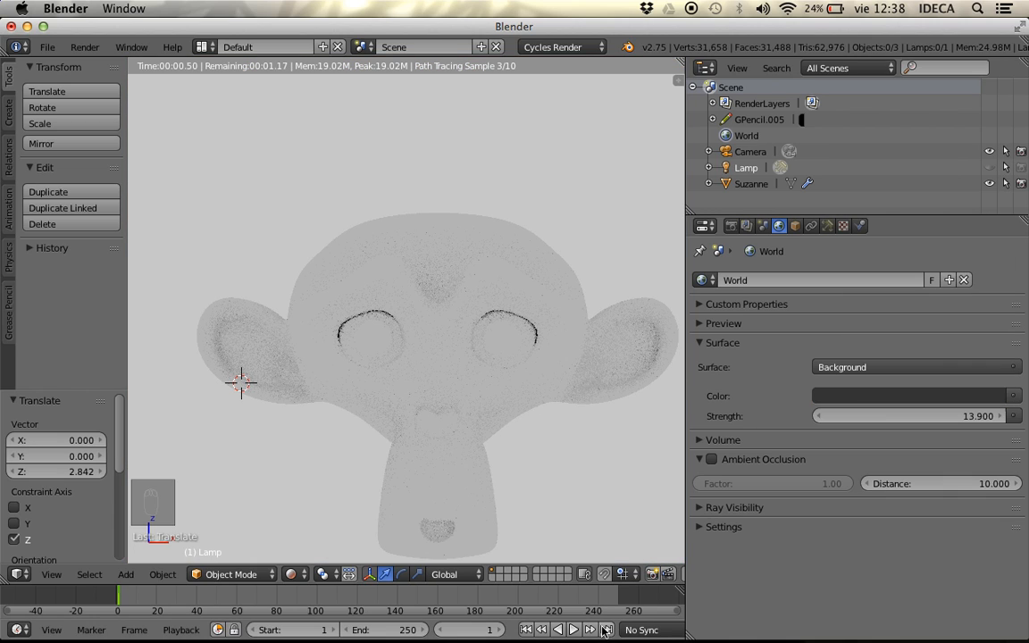
- Set the world background strength to 1 and zoom out to see the whole head
left_click(841, 409)
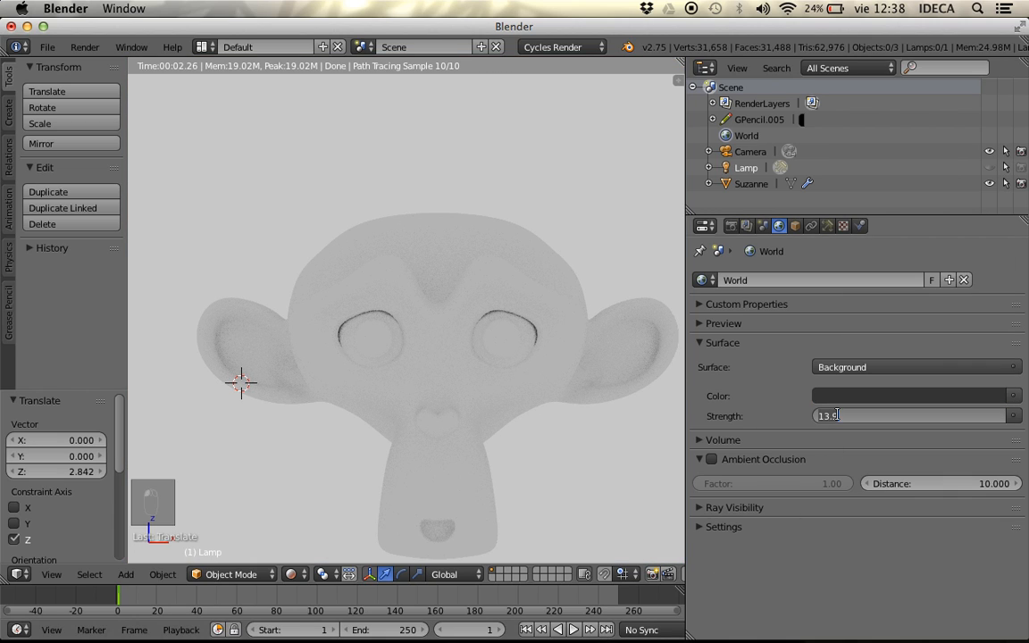
type("1")
key("Return")
scroll(376, 434, "down", 4)
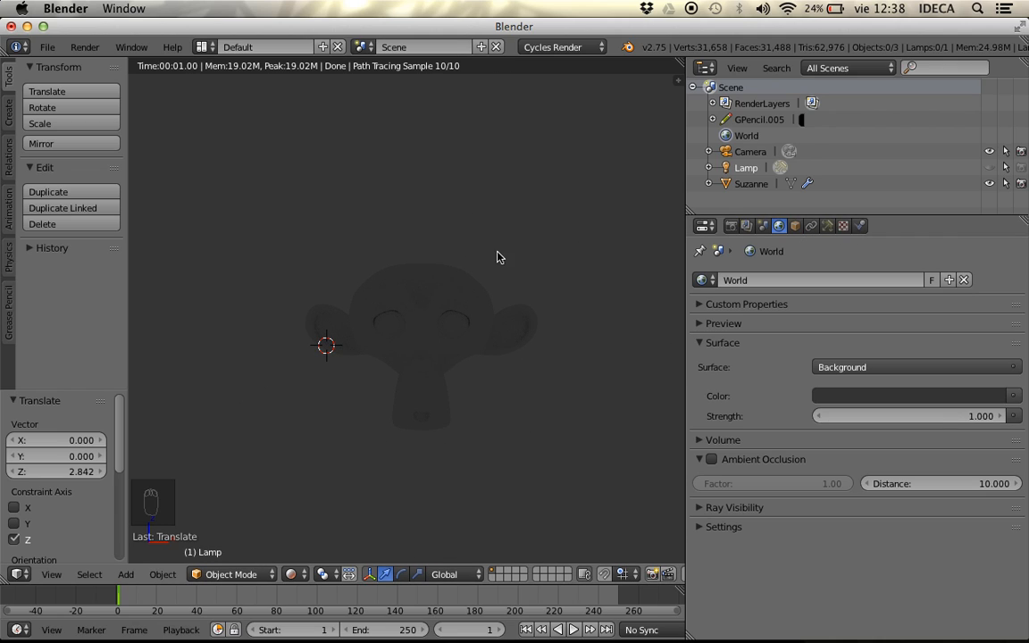
- Compare the head from an angle in solid and rendered shading with only the world background lighting it
middle_click_drag(500, 258, 452, 301)
key("z")
key("z")
key("z")
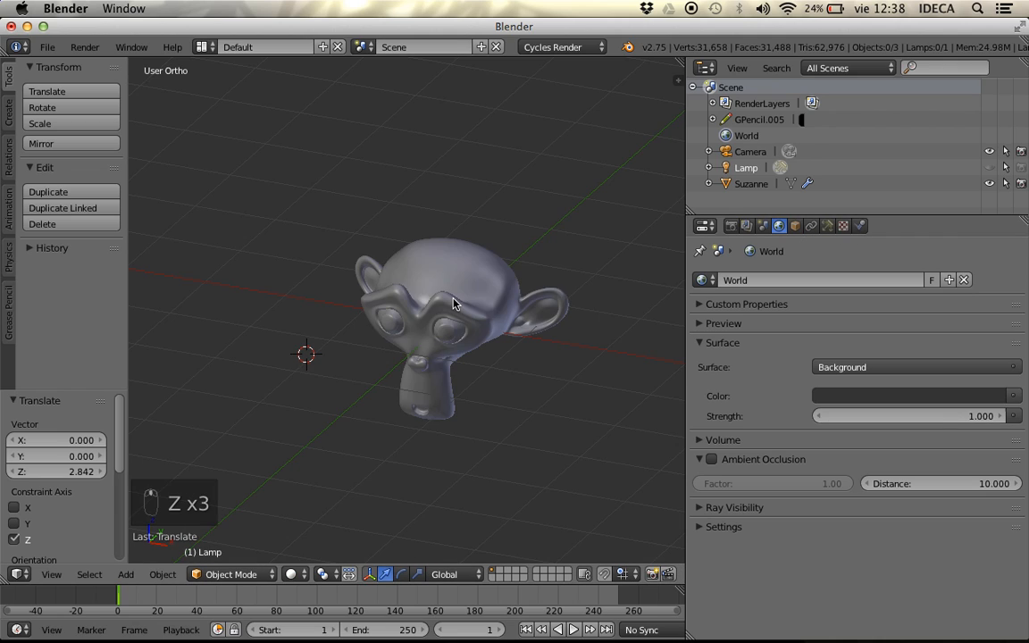
scroll(452, 303, "down", 2)
key("shift+z")
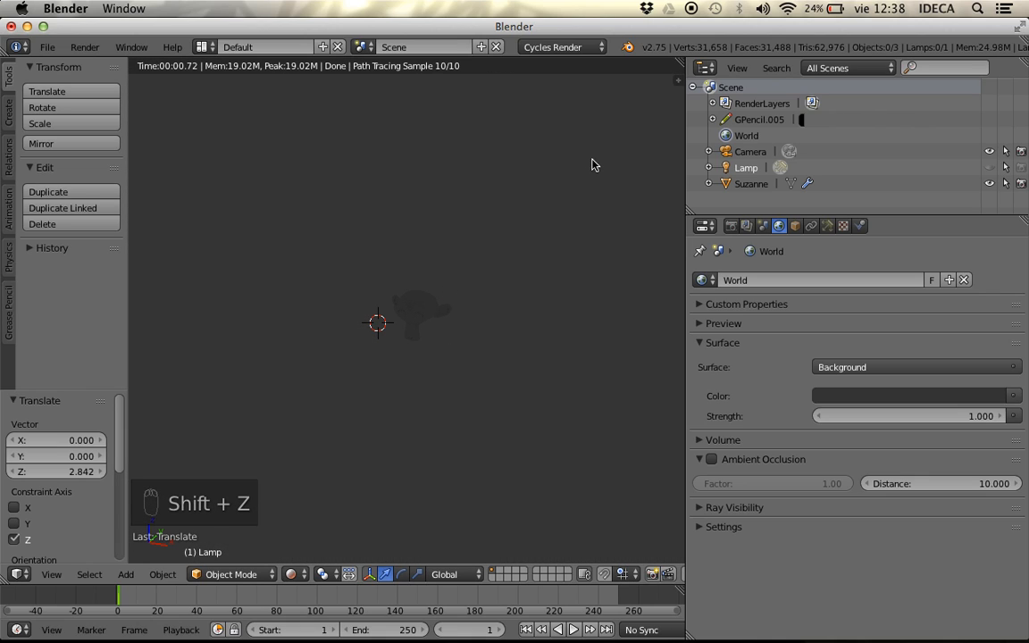
- Return to solid shading and add a cube at the 3D cursor beside the monkey head
key("z")
key("z")
key("z")
scroll(482, 287, "down", 3)
middle_click_drag(475, 294, 376, 328)
key("shift+a")
mouse_move(374, 319)
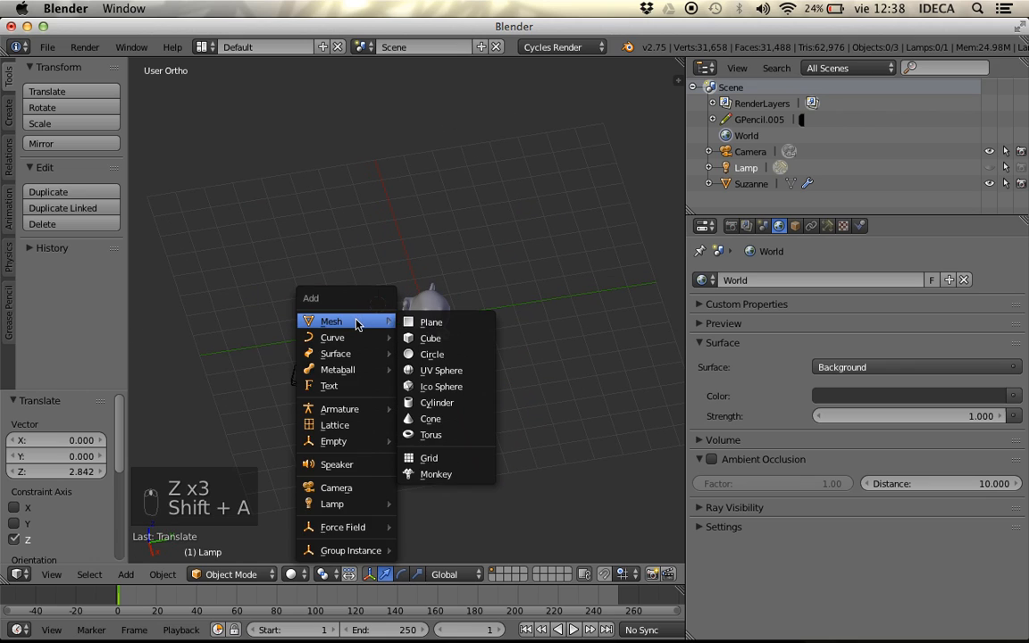
left_click(453, 339)
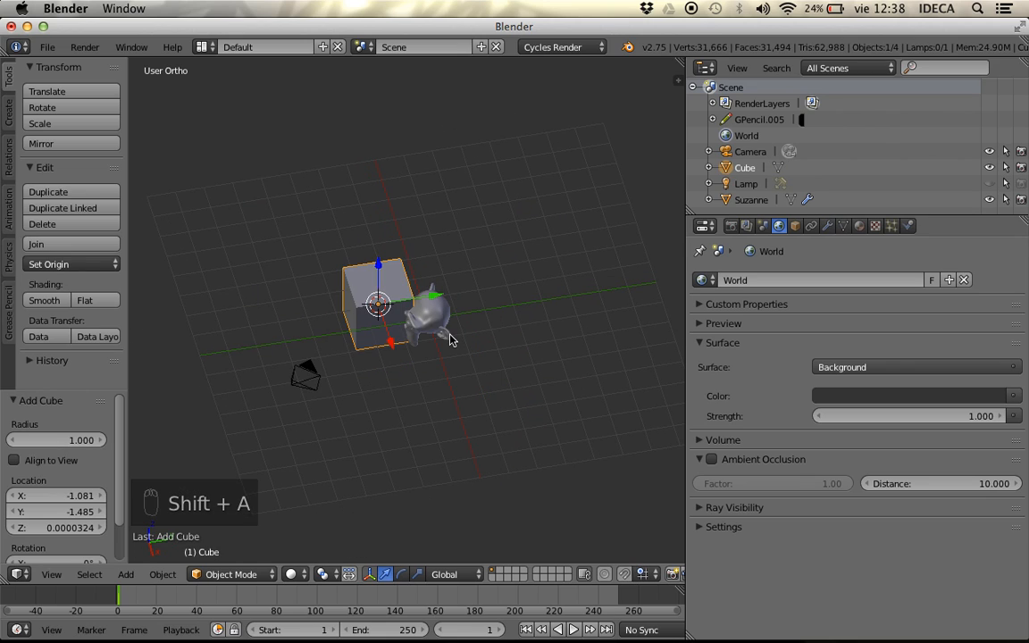
- Center the 3D cursor on the origin and delete the cube
key("shift+c")
key("x")
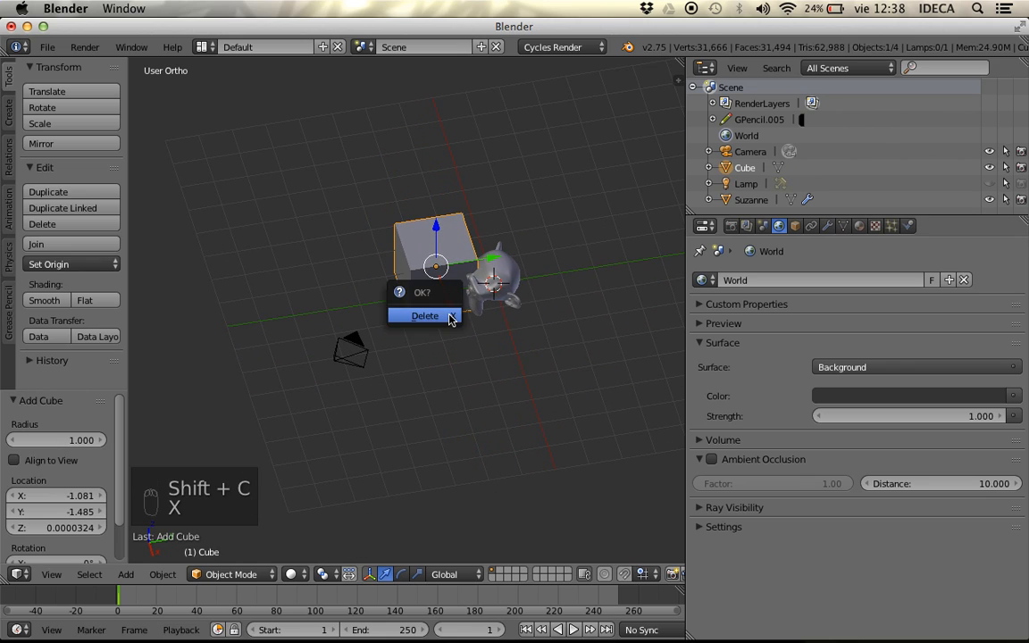
left_click(425, 316)
- Add a cube at the origin, scale it about 3.077 times around the head, and show it in wireframe
key("shift+a")
mouse_move(406, 315)
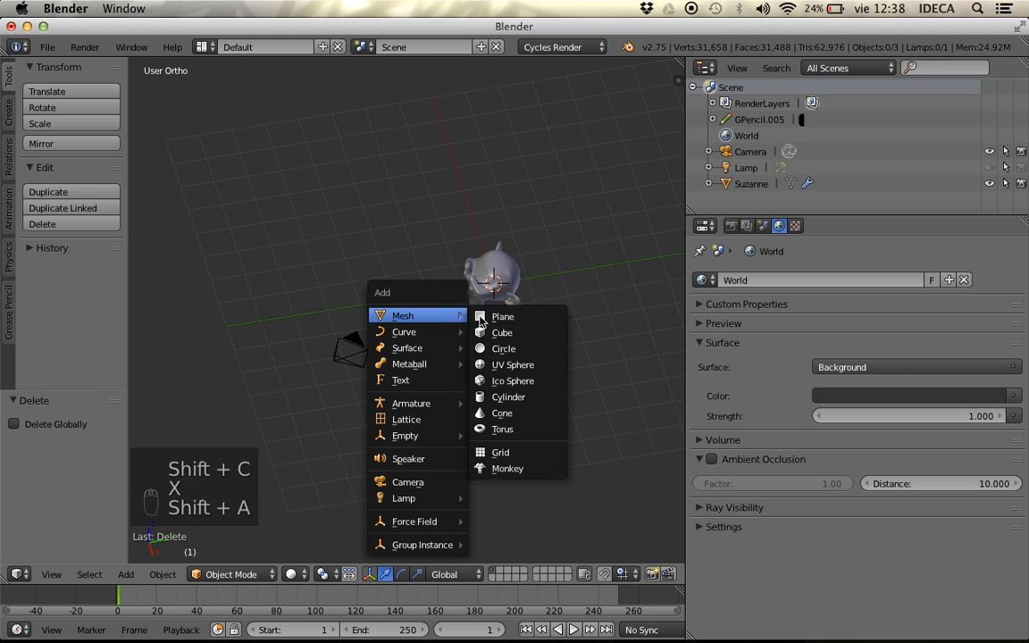
left_click(546, 335)
key("s")
left_click(625, 339)
key("z")
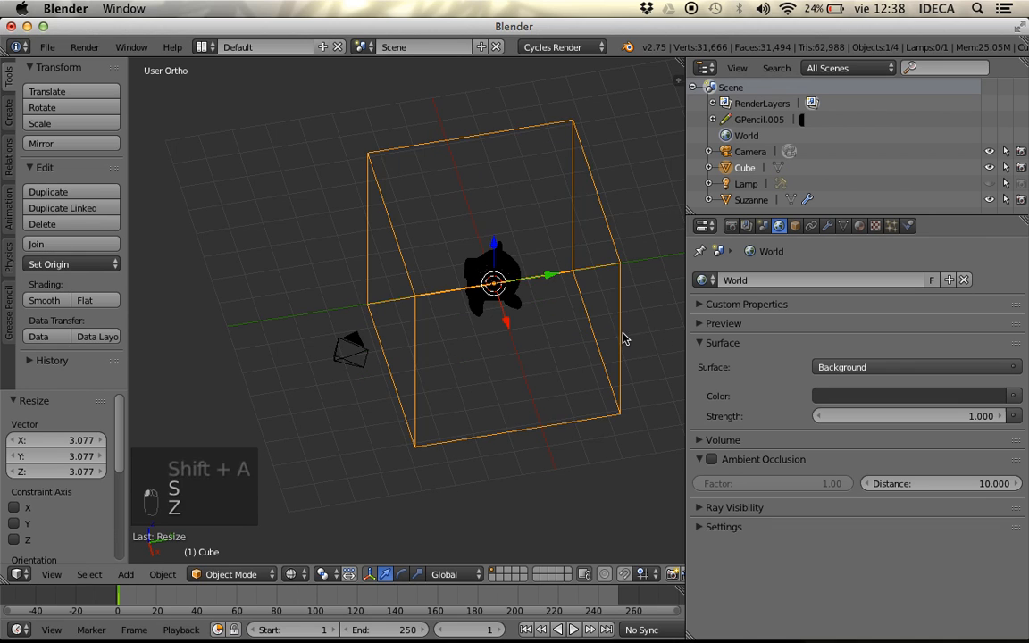
- Scale the cube up by about 1.296 so it surrounds the head with more room
key("KP_1")
scroll(523, 333, "down", 3)
middle_click_drag(380, 349, 328, 317, "shift")
key("s")
left_click(473, 289)
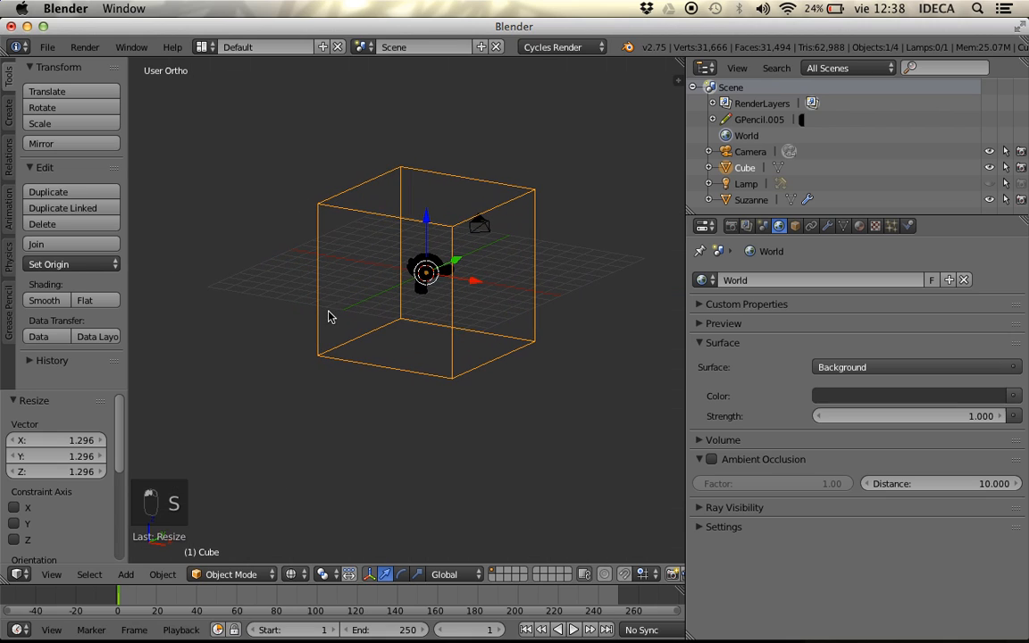
- Inset one side face of the cube by about 0.63 in face select mode
scroll(382, 301, "up", 2)
key("Tab")
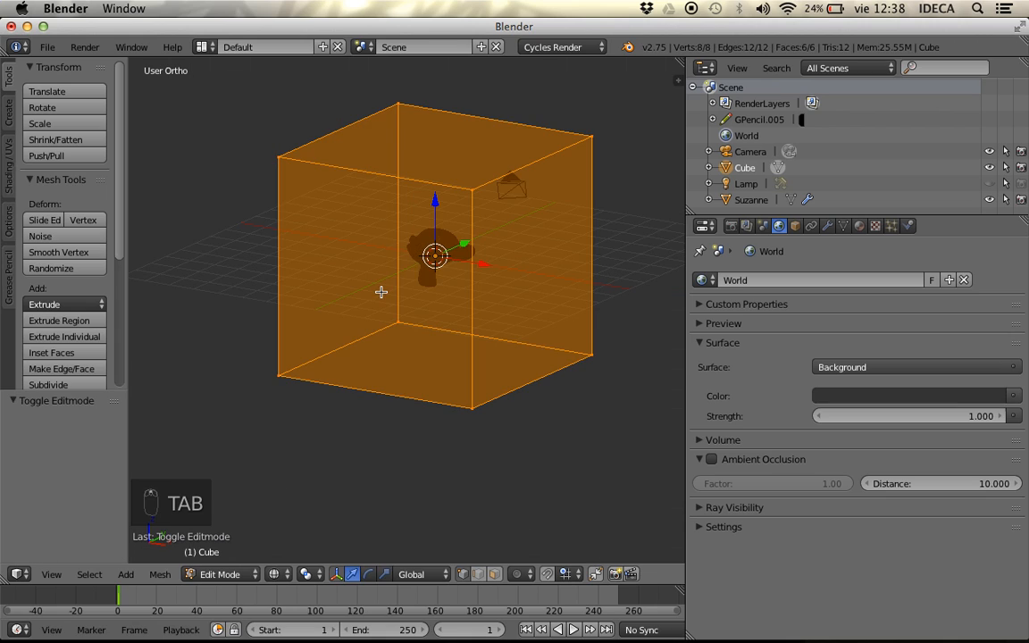
key("ctrl+Tab")
left_click(360, 292)
right_click(375, 281)
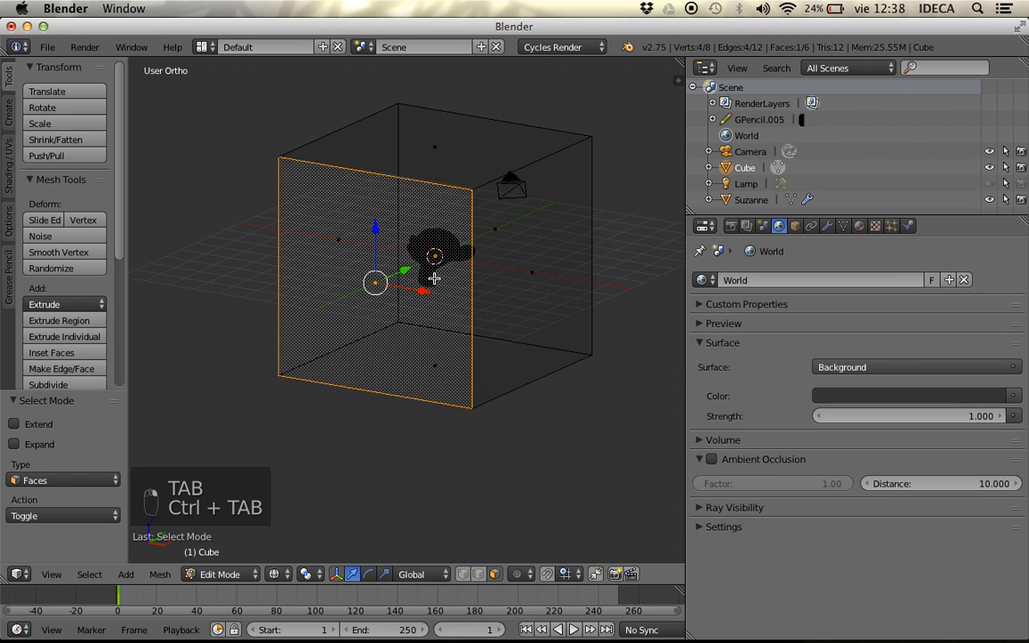
key("i")
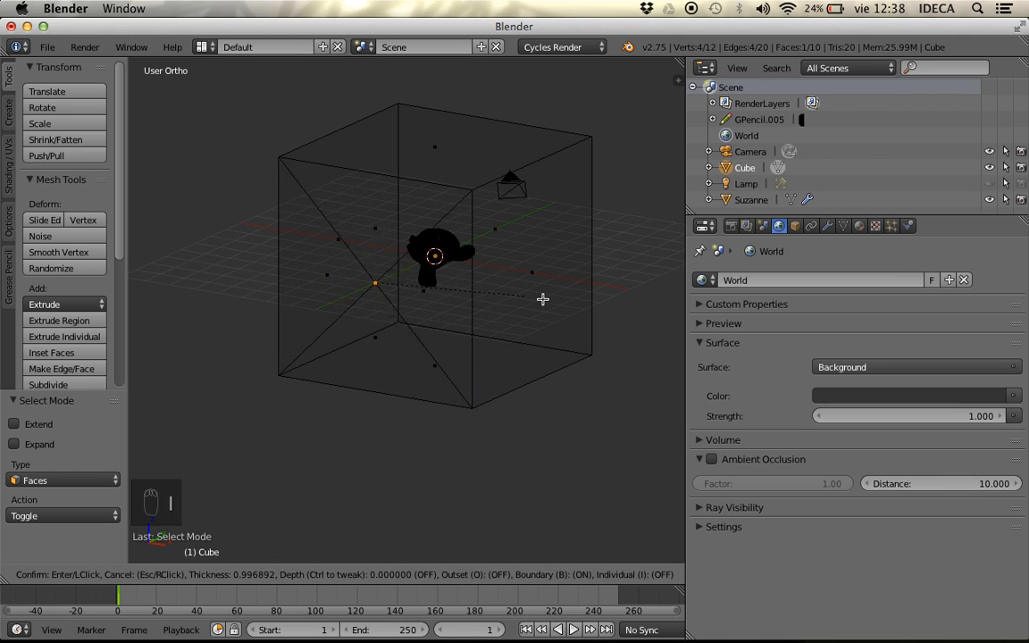
left_click(491, 296)
- Delete the inset face to open a window in the cube, and return to Object Mode with rendered shading
key("x")
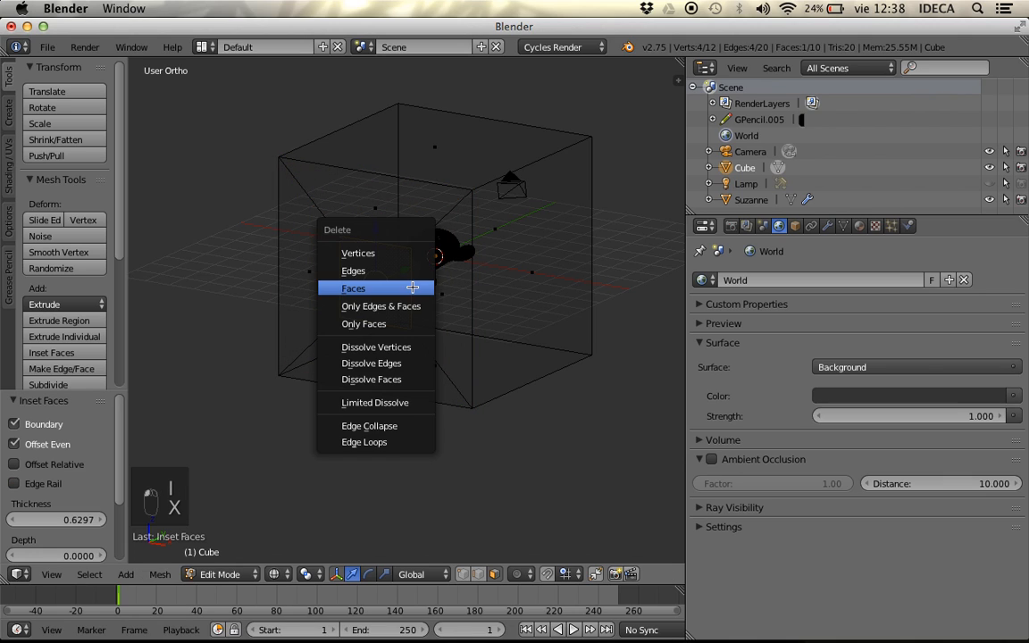
left_click(409, 223)
key("shift+z")
key("Tab")
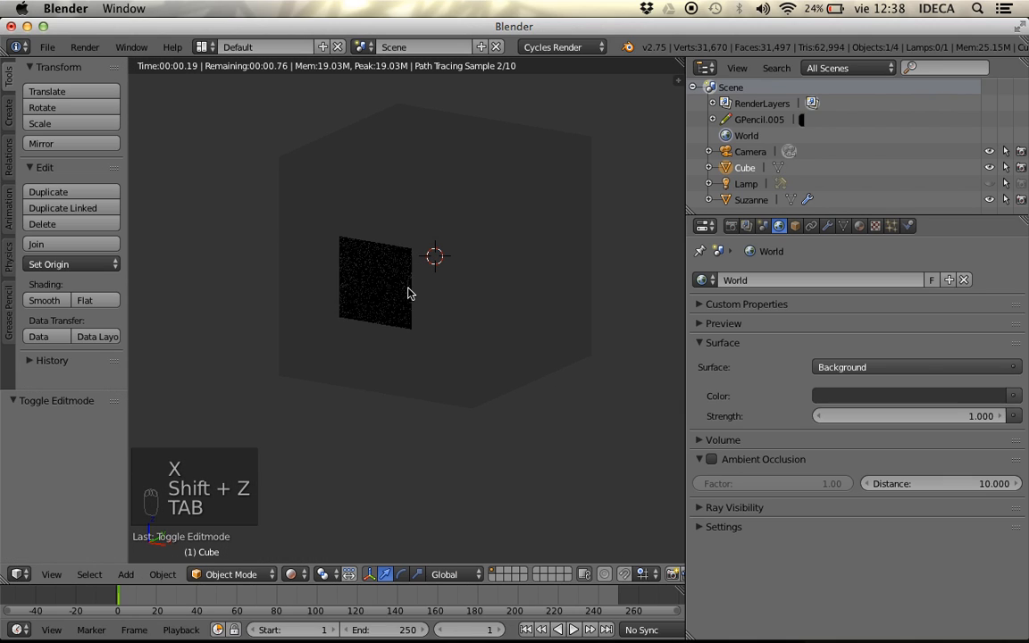
- Align the camera to a perspective view from inside the cube, looking past the head toward the window opening
middle_click_drag(403, 294, 399, 247)
key("z")
key("z")
key("z")
key("z")
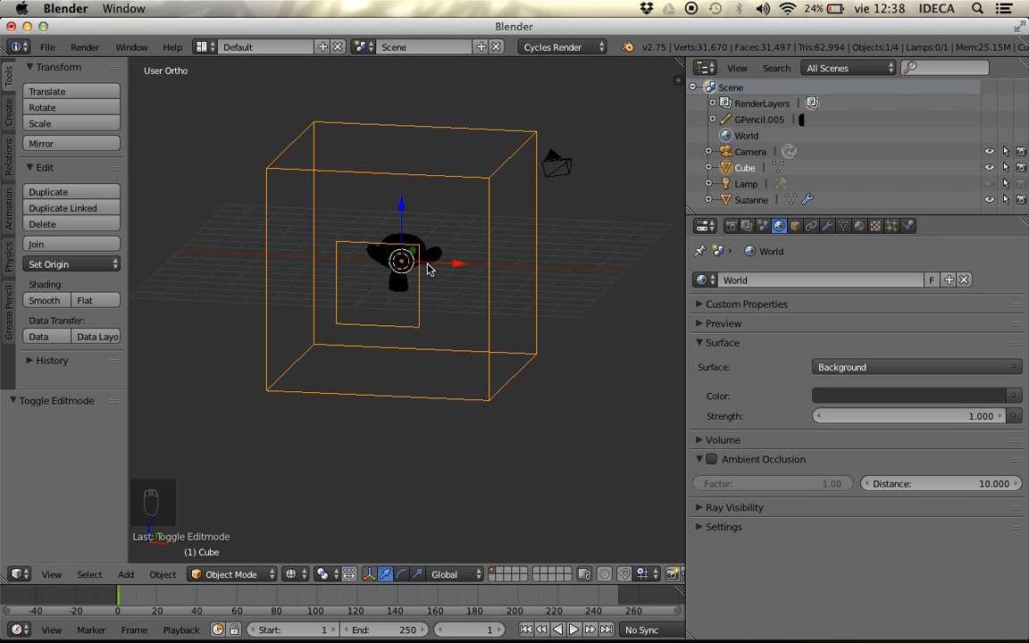
key("KP_5")
mouse_move(515, 301)
middle_mouse_down()
mouse_move(207, 340)
mouse_move(266, 337)
mouse_move(282, 318)
mouse_move(246, 290)
mouse_move(274, 301)
middle_mouse_up()
key("shift+z")
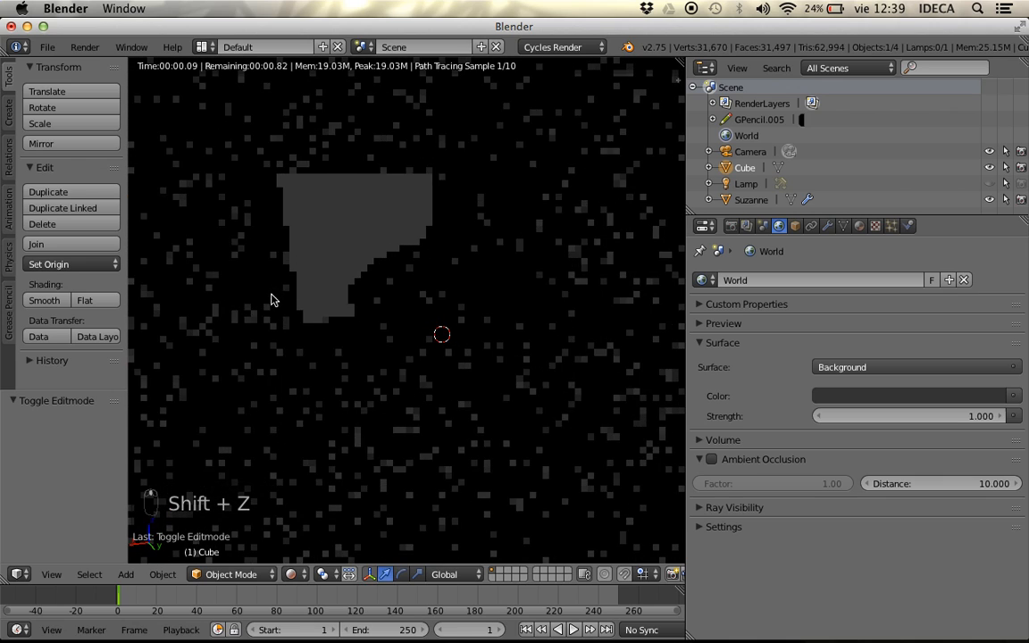
scroll(275, 301, "down", 1)
scroll(275, 300, "up", 2)
scroll(275, 301, "up", 1)
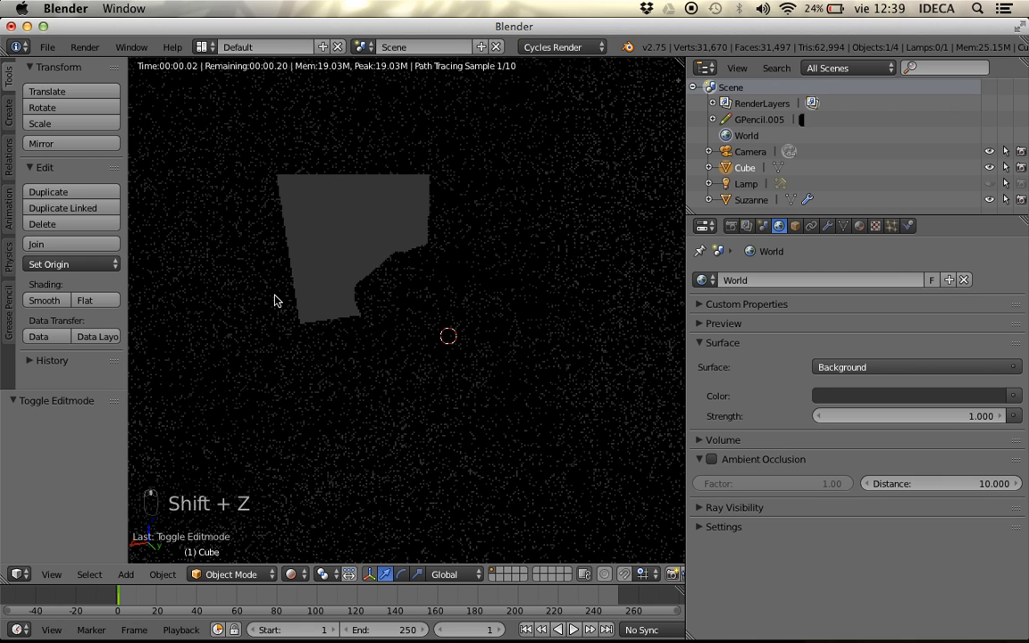
key("ctrl+alt+KP_0")
- Select the camera in solid shading and shorten its focal length to about 19.92 mm
key("z")
key("z")
key("z")
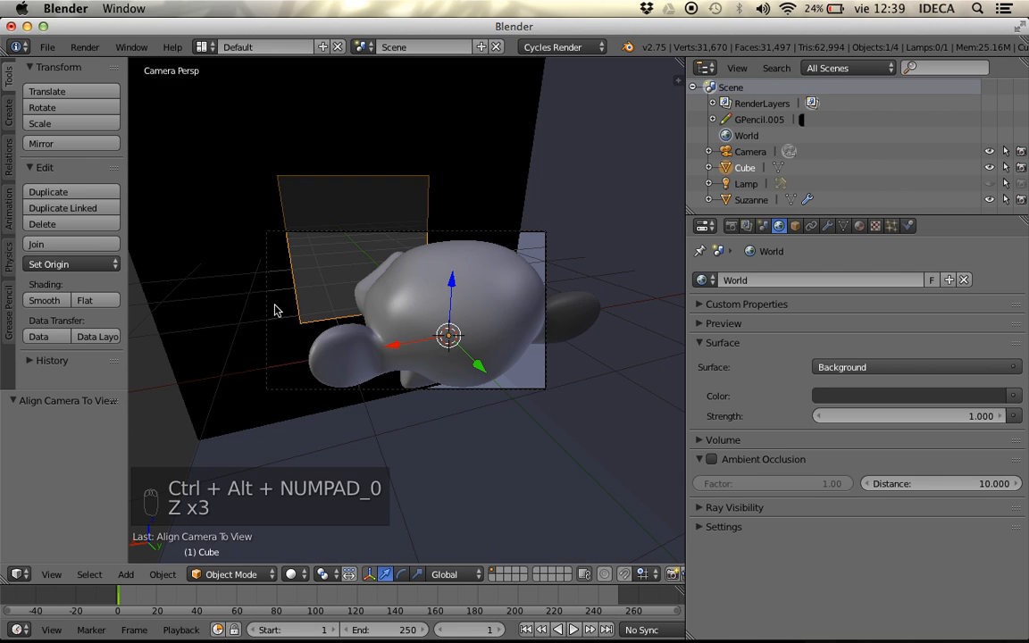
scroll(275, 310, "down", 1)
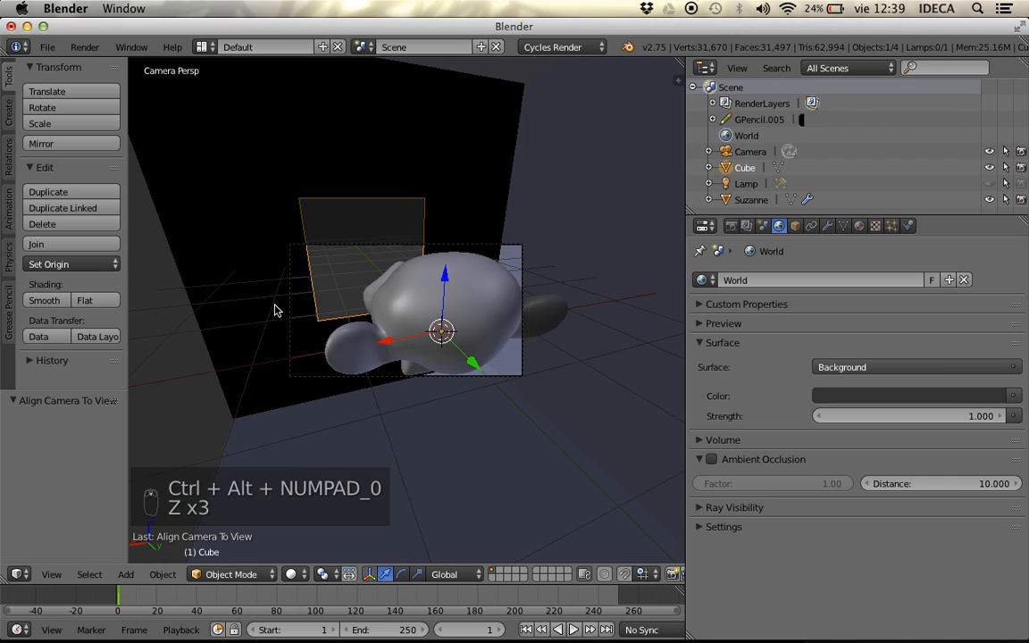
right_click(524, 304)
left_click(827, 225)
left_click_drag(815, 355, 706, 349)
- Preview the cube's interior through the camera in rendered shading
key("shift+z")
scroll(398, 309, "up", 2)
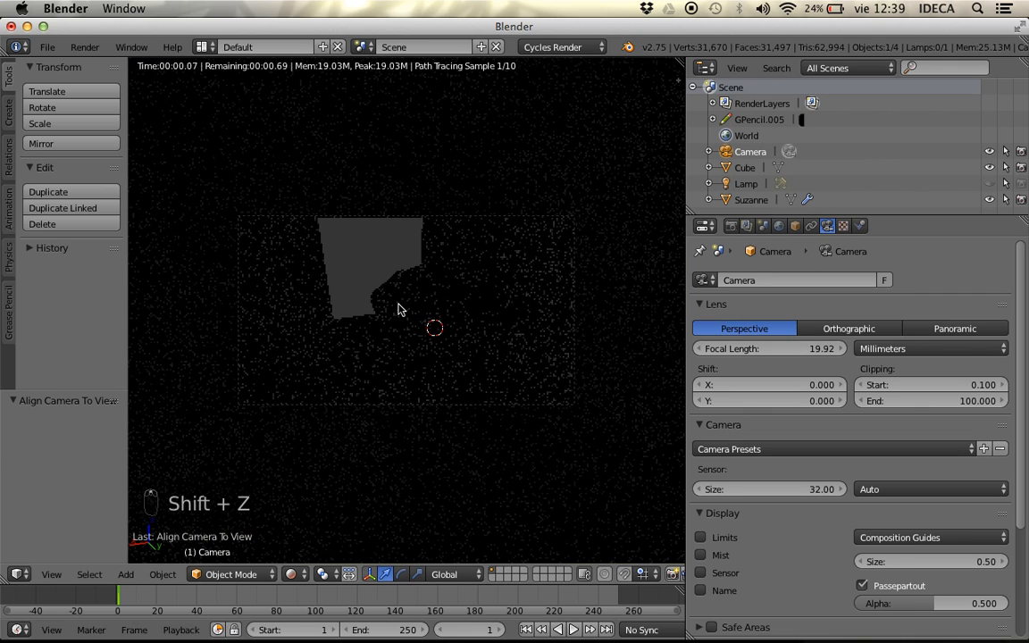
scroll(399, 310, "down", 1)
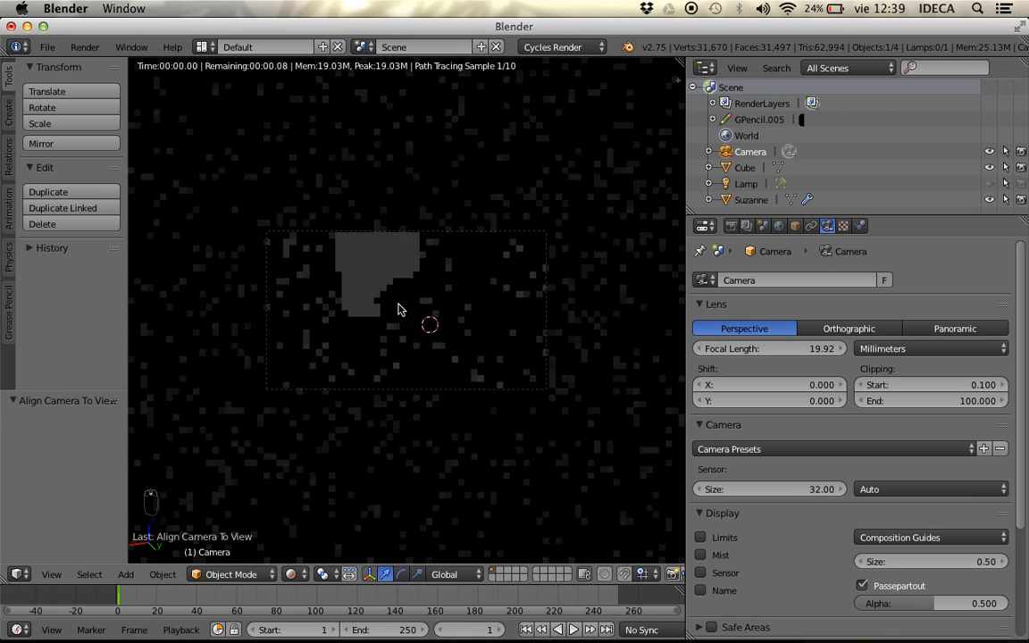
key("z")
key("z")
key("z")
key("shift+z")
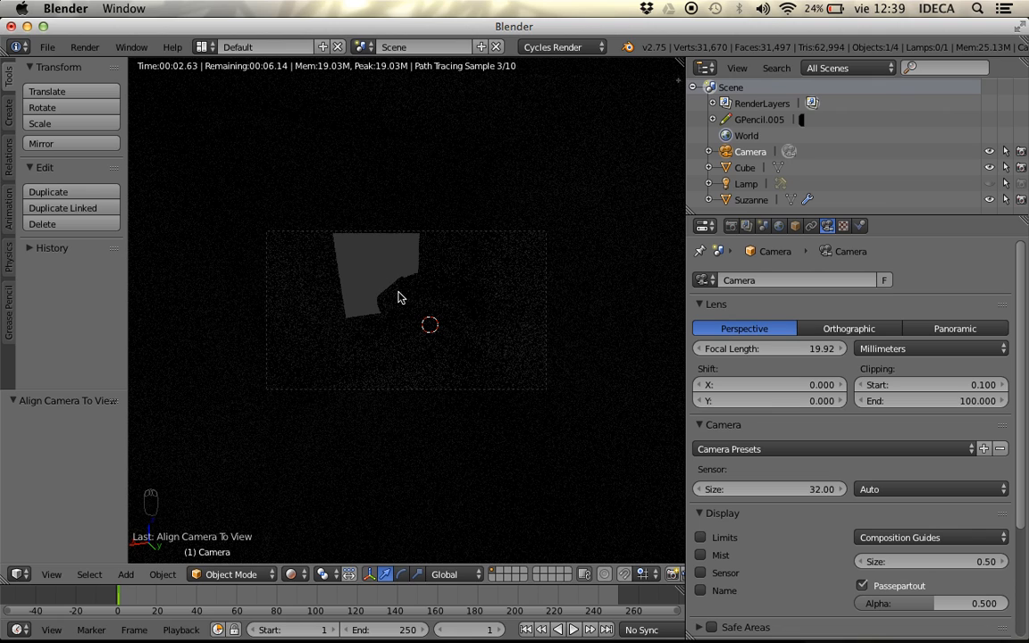
scroll(392, 301, "up", 1)
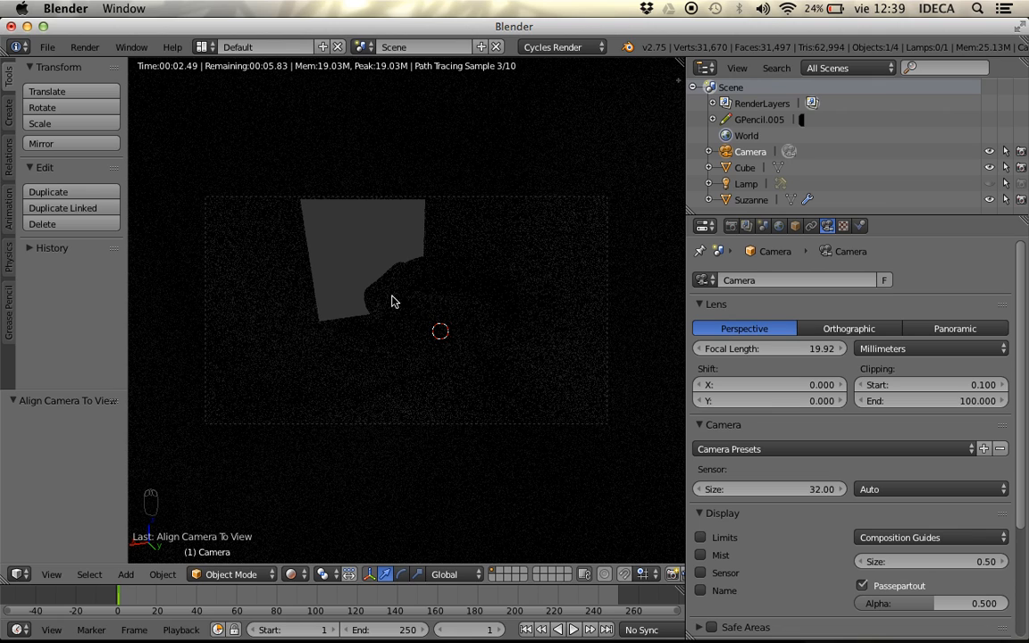
- Start a render of the camera view, inspect it, and stop it
key("F12")
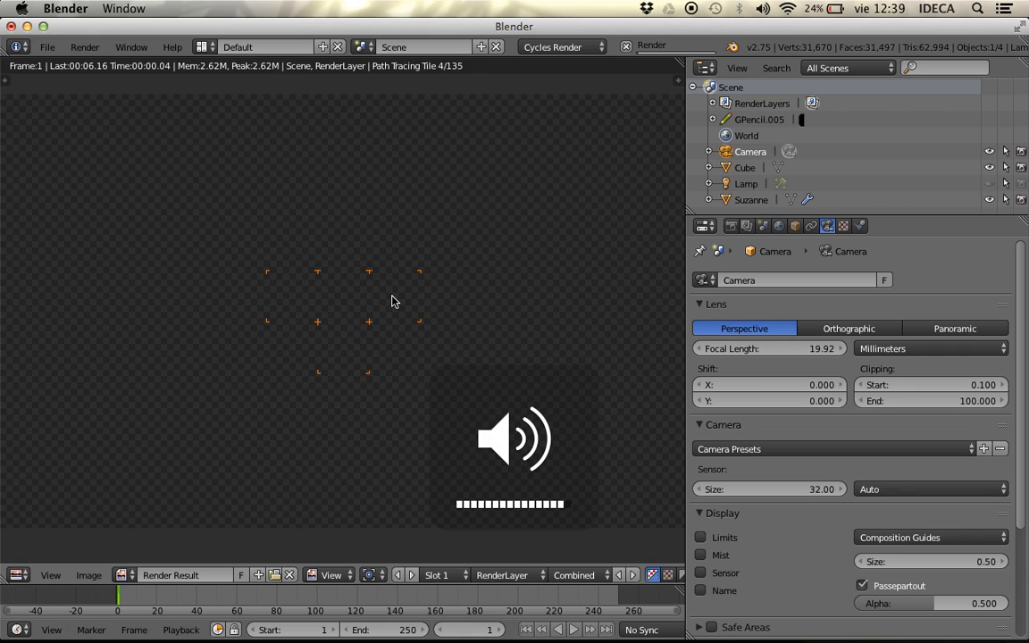
scroll(402, 344, "down", 2)
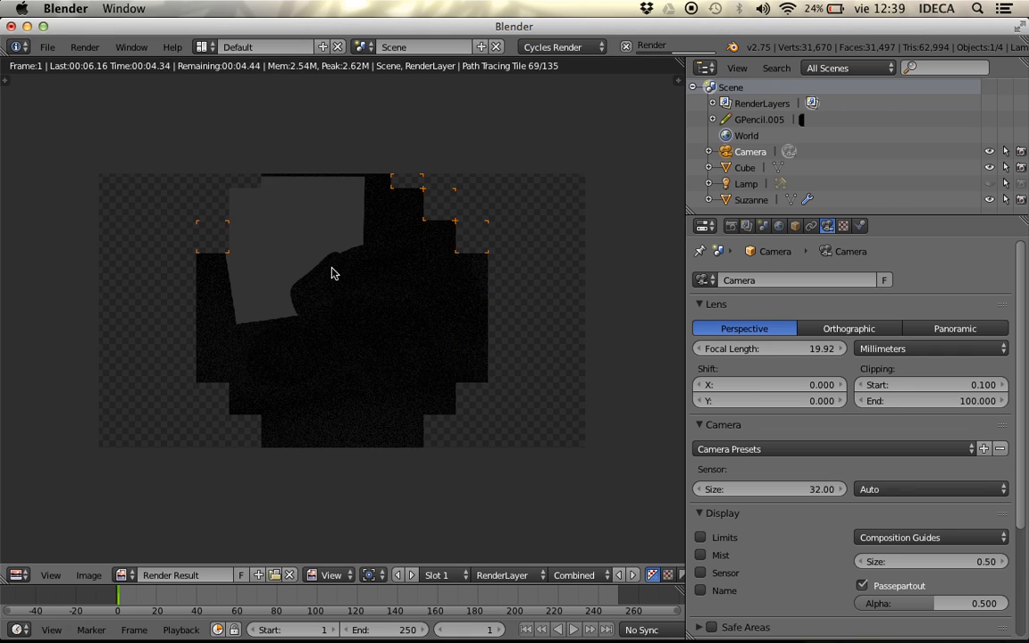
scroll(334, 276, "up", 3)
key("Escape")
key("Escape")
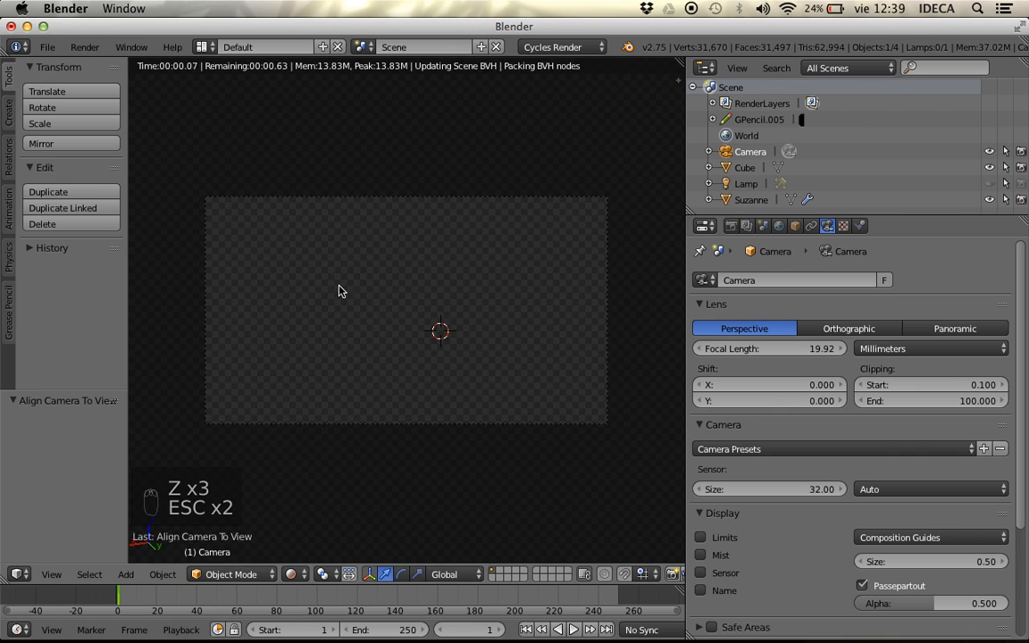
- Switch to solid shading, set the world background strength to 3, and render the camera view
key("z")
key("z")
key("z")
scroll(348, 294, "down", 3)
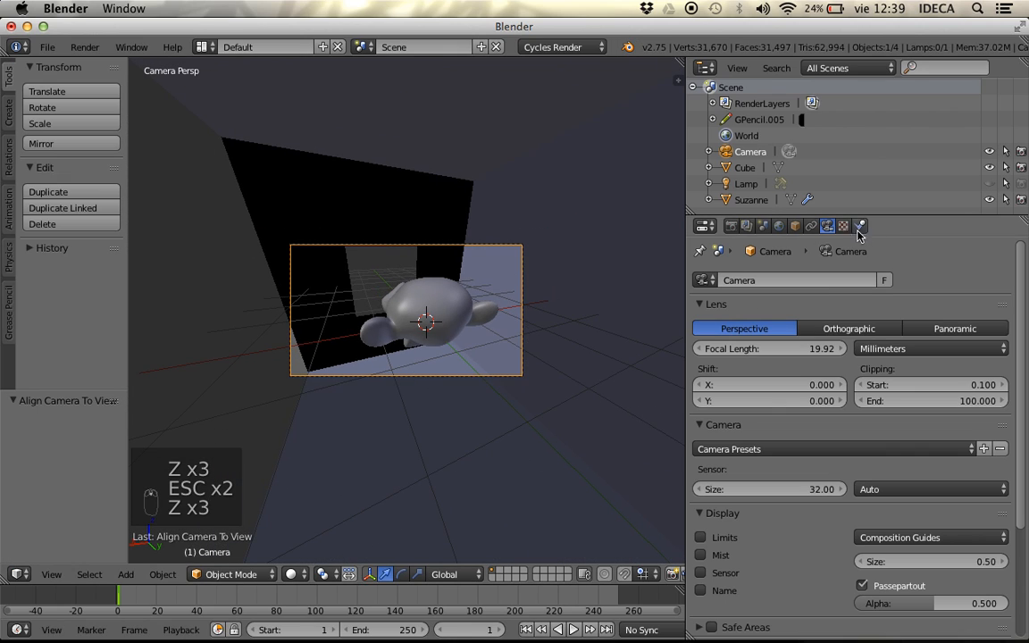
left_click(778, 225)
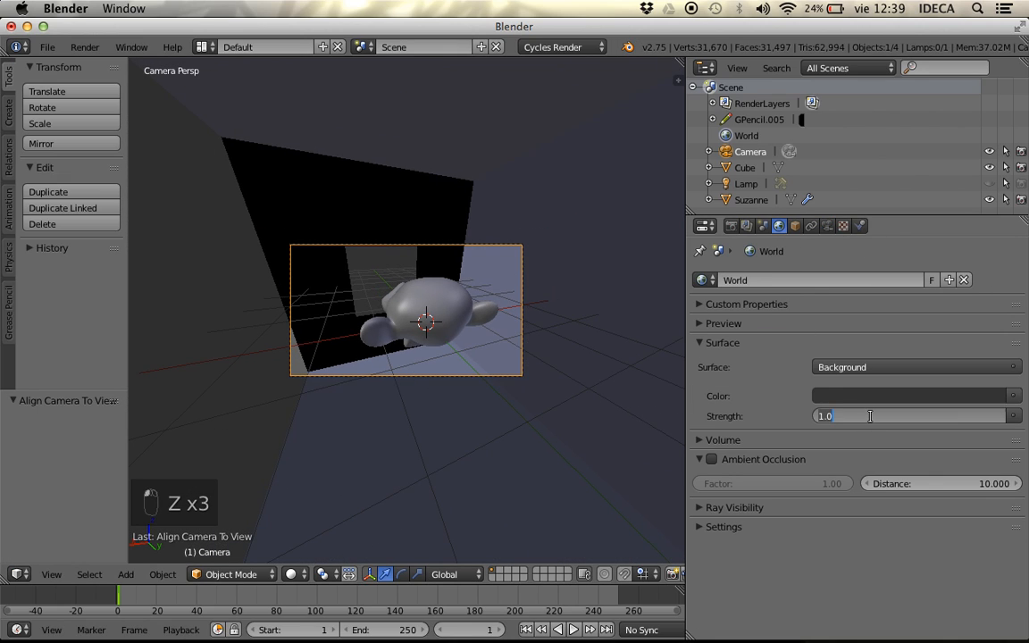
type("3")
key("Return")
key("F12")
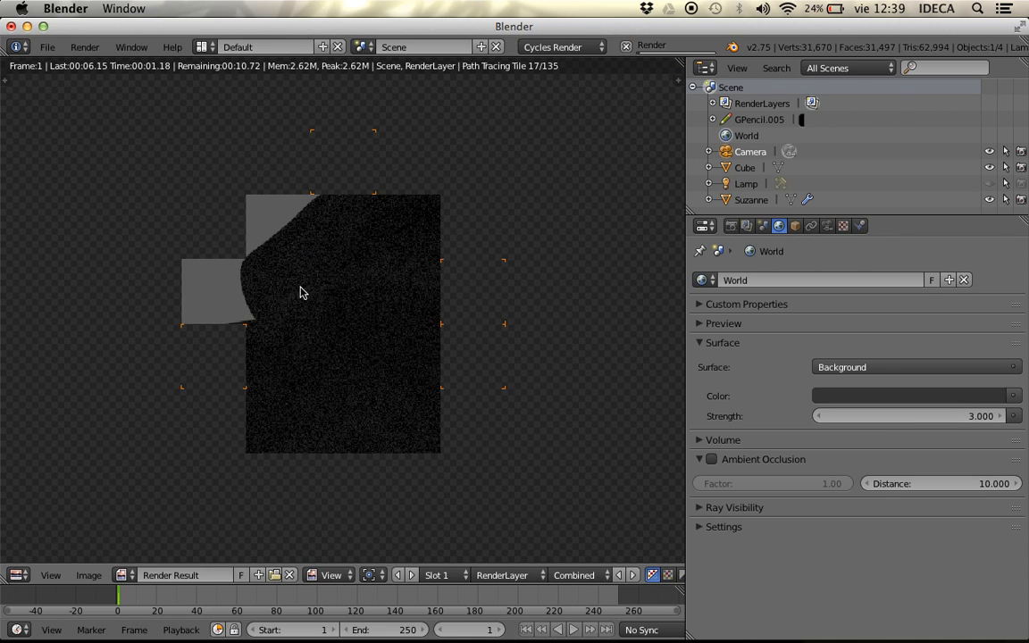
- Examine the noise and light levels around the window and head in the rendered image, including in a maximized view
scroll(302, 293, "up", 5)
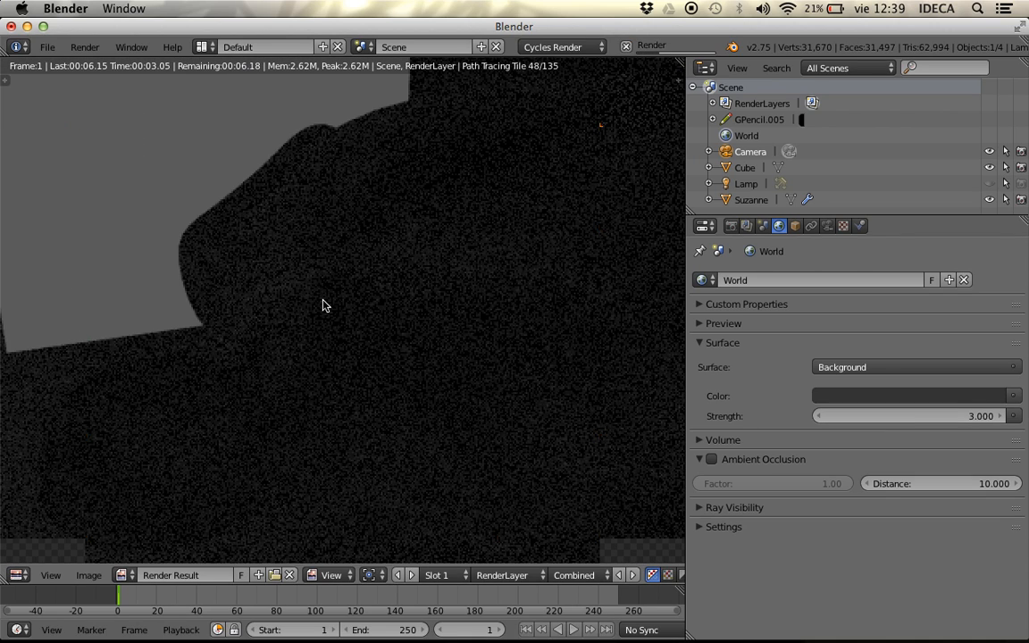
scroll(322, 304, "down", 4)
scroll(321, 303, "up", 4)
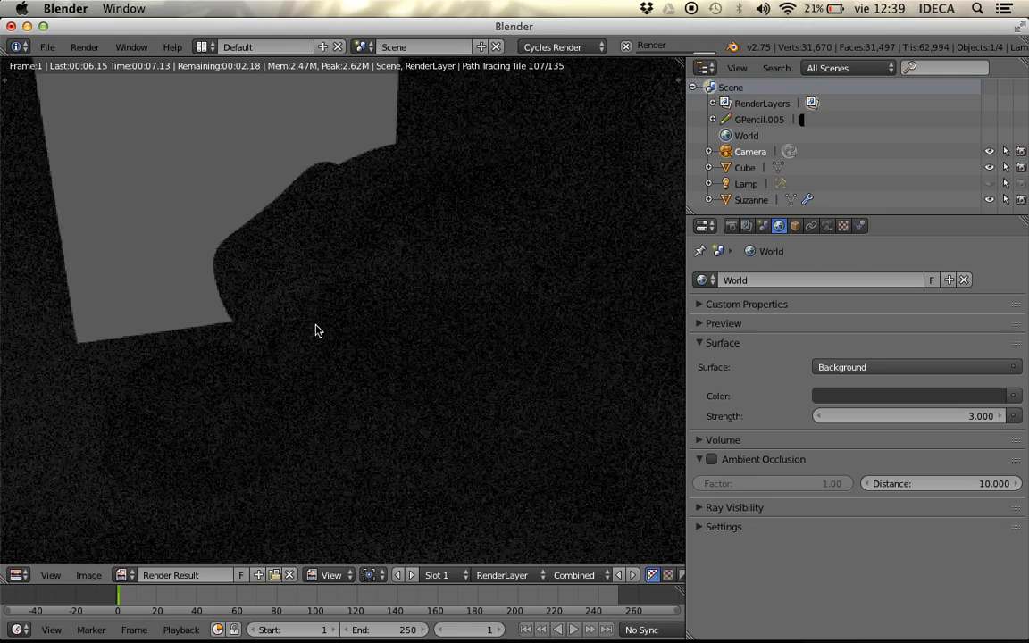
scroll(316, 331, "down", 2)
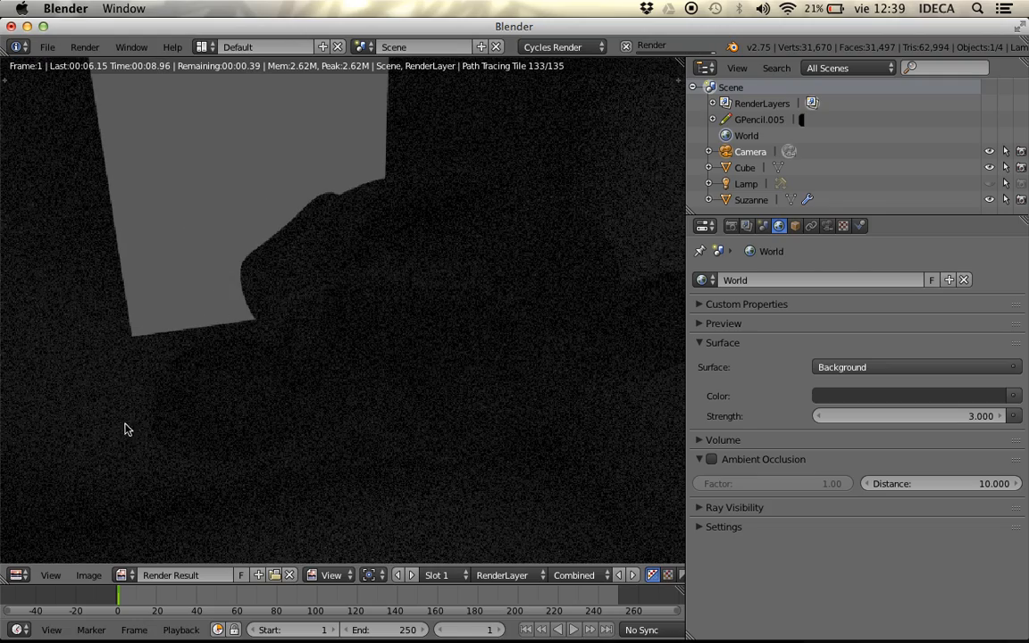
scroll(83, 386, "up", 3)
middle_click_drag(234, 390, 299, 351)
key("shift+space")
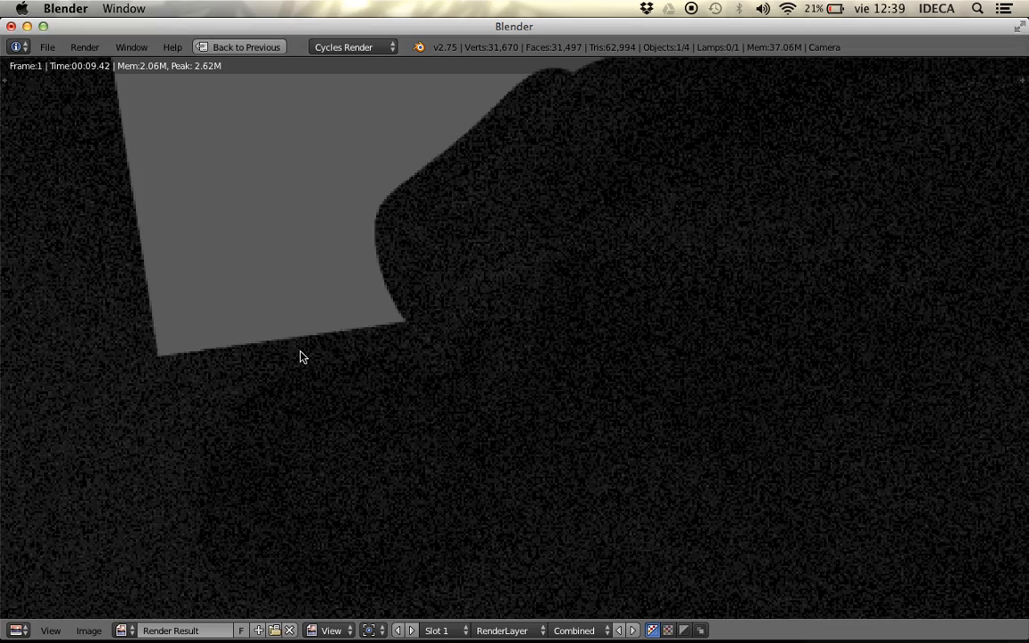
scroll(400, 376, "up", 4)
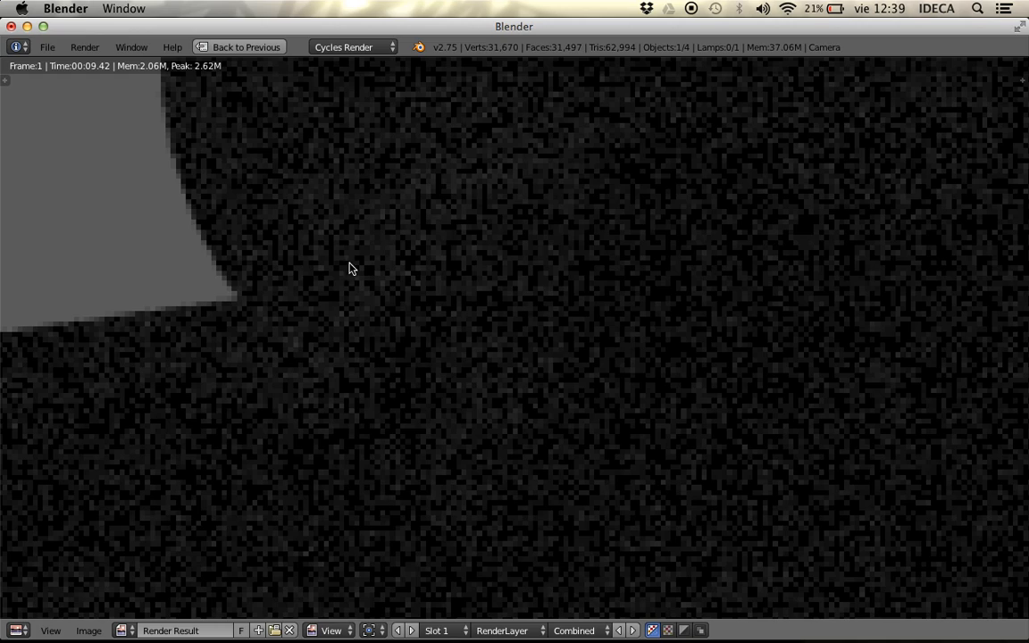
scroll(349, 263, "down", 1)
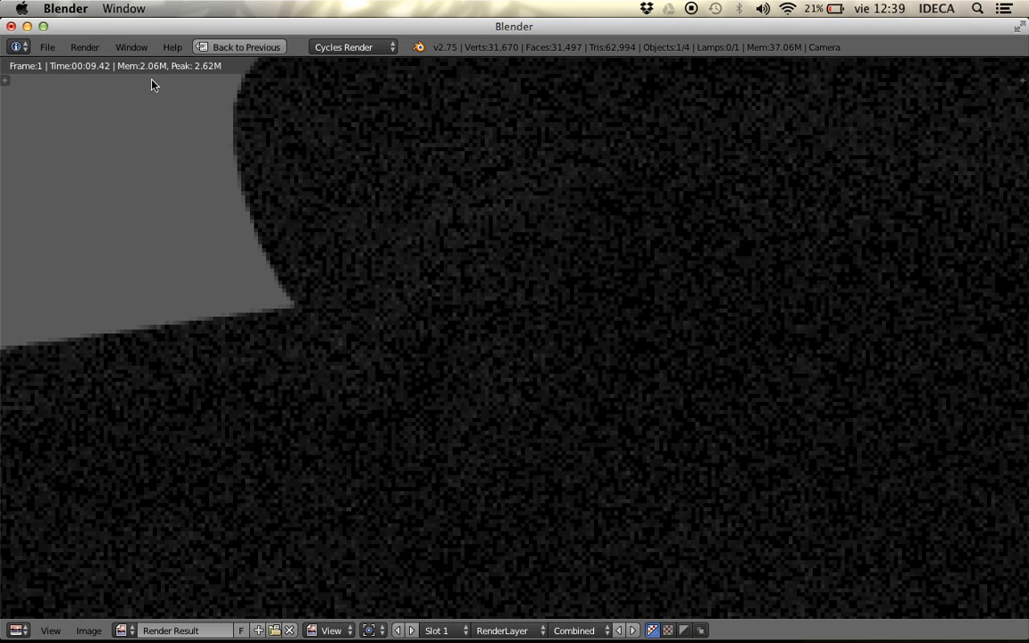
scroll(145, 74, "down", 1)
scroll(484, 195, "down", 4)
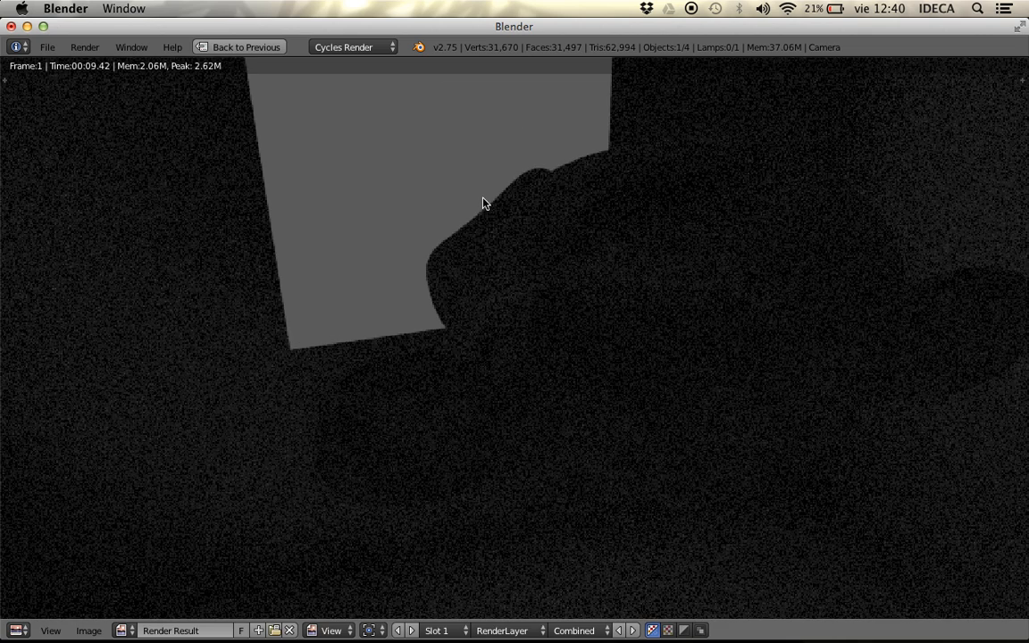
scroll(526, 244, "down", 2)
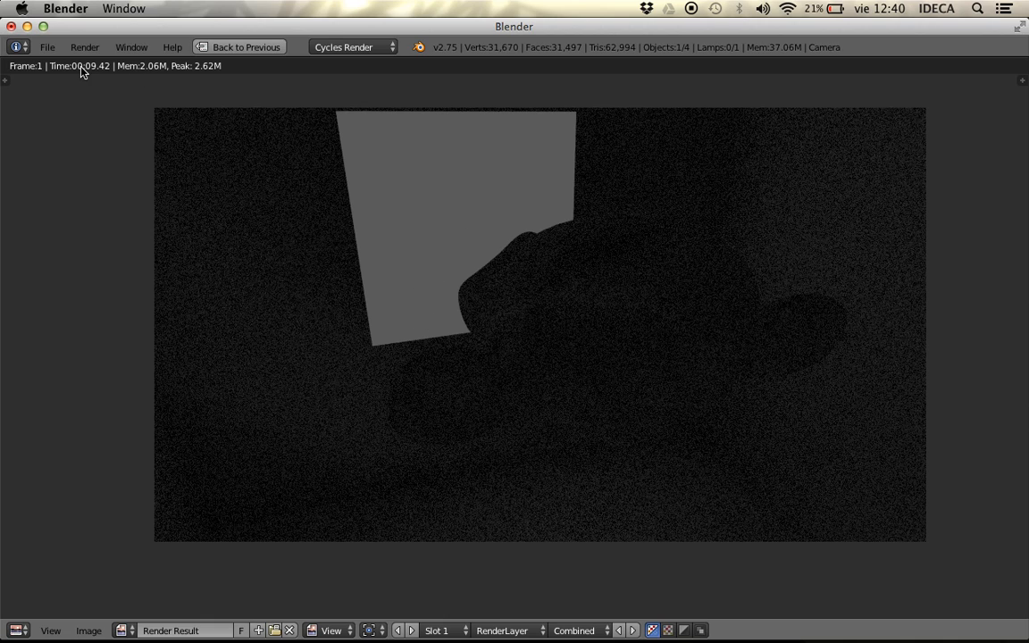
key("Escape")
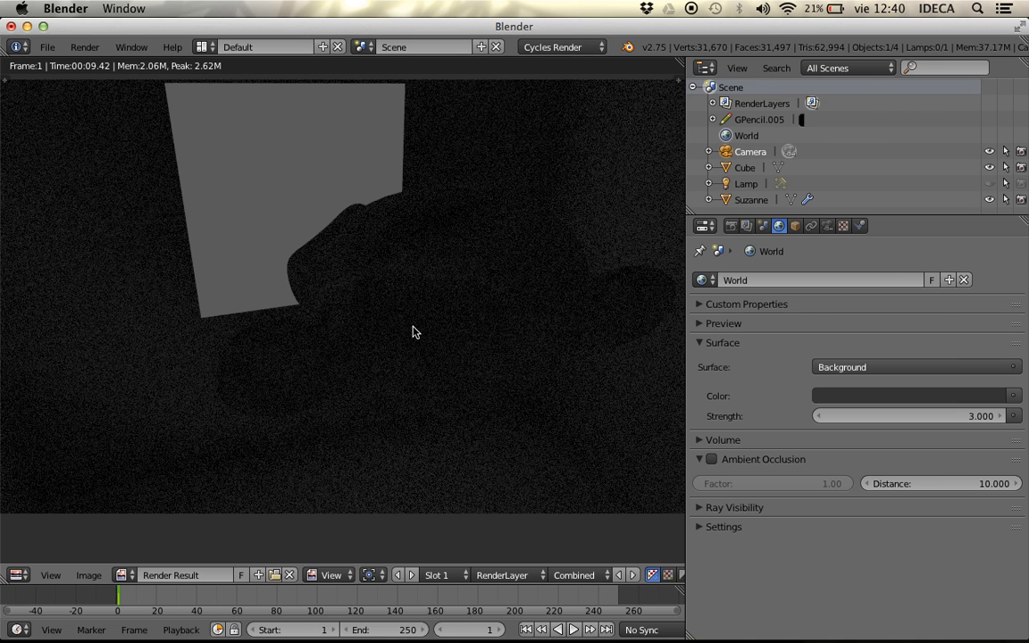
scroll(402, 368, "down", 3)
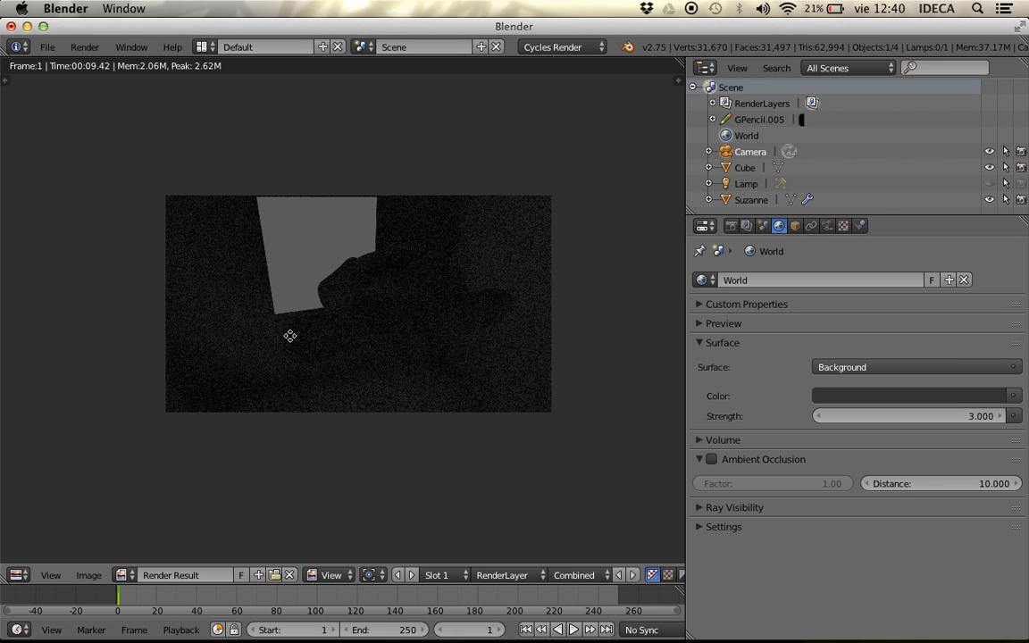
- Close the render, set the world background strength to 100, and preview the camera view in rendered shading
key("Escape")
middle_click_drag(296, 339, 515, 361)
scroll(514, 361, "down", 3)
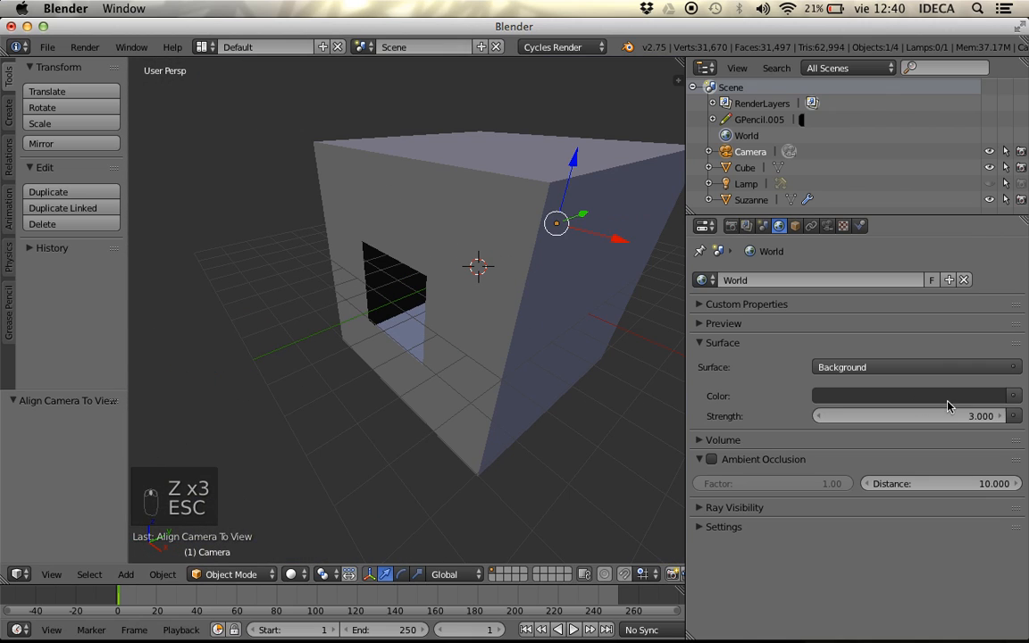
left_click(921, 420)
type("100")
key("Return")
key("KP_0")
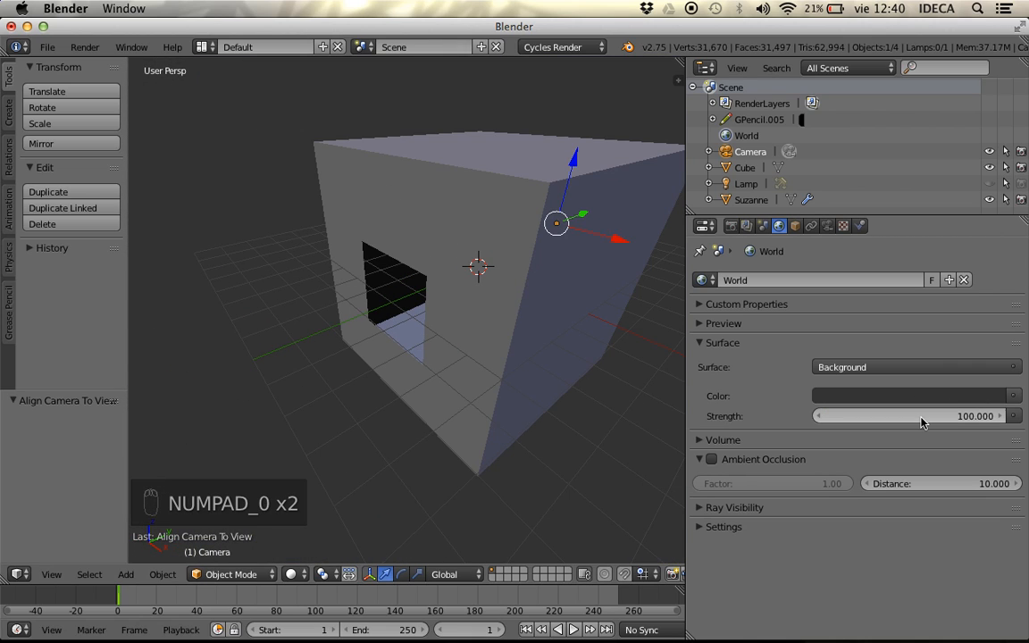
key("KP_0")
key("shift+z")
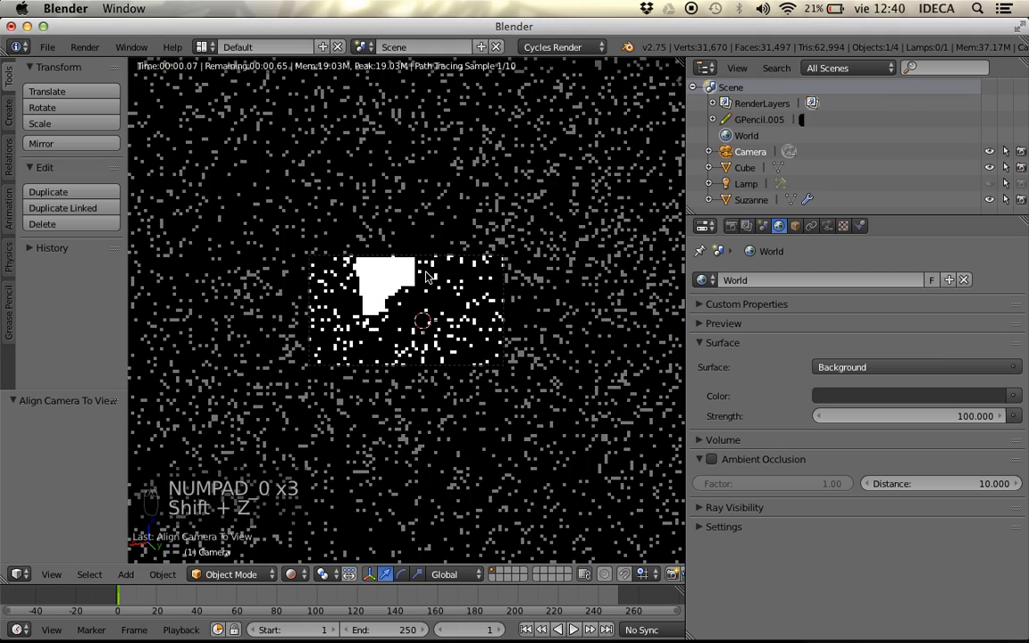
scroll(429, 286, "up", 2)
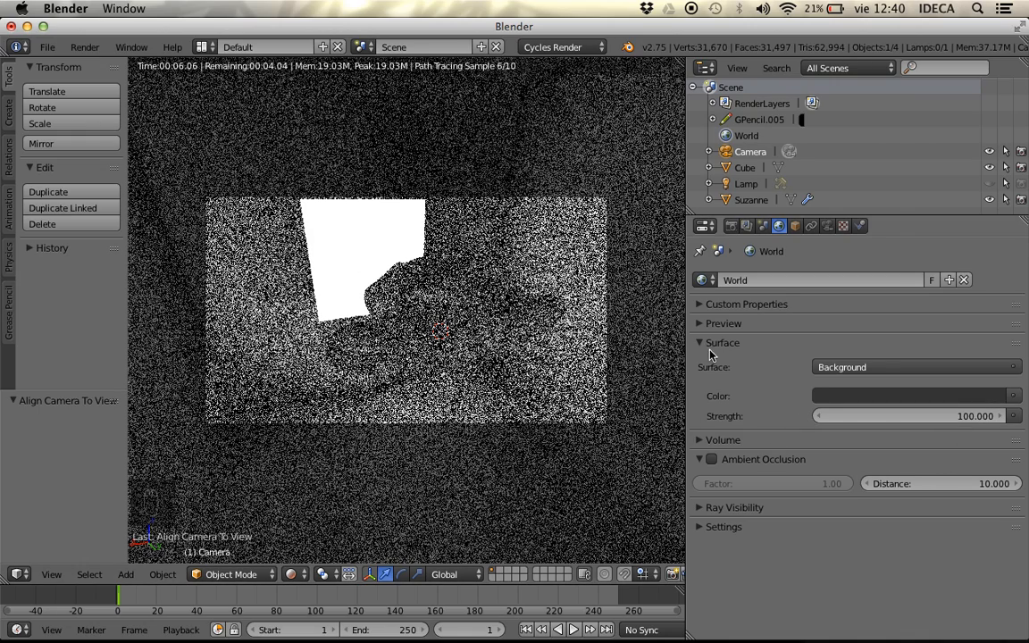
- Set the world background strength to 20 and check the rendered camera preview
left_click(859, 418)
type("1")
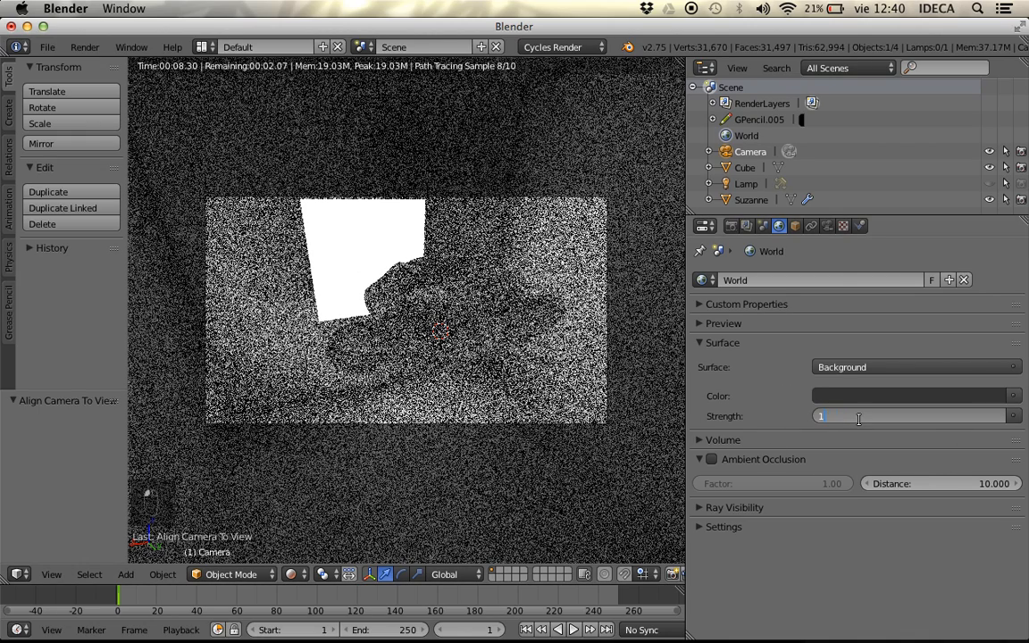
type("20")
key("Return")
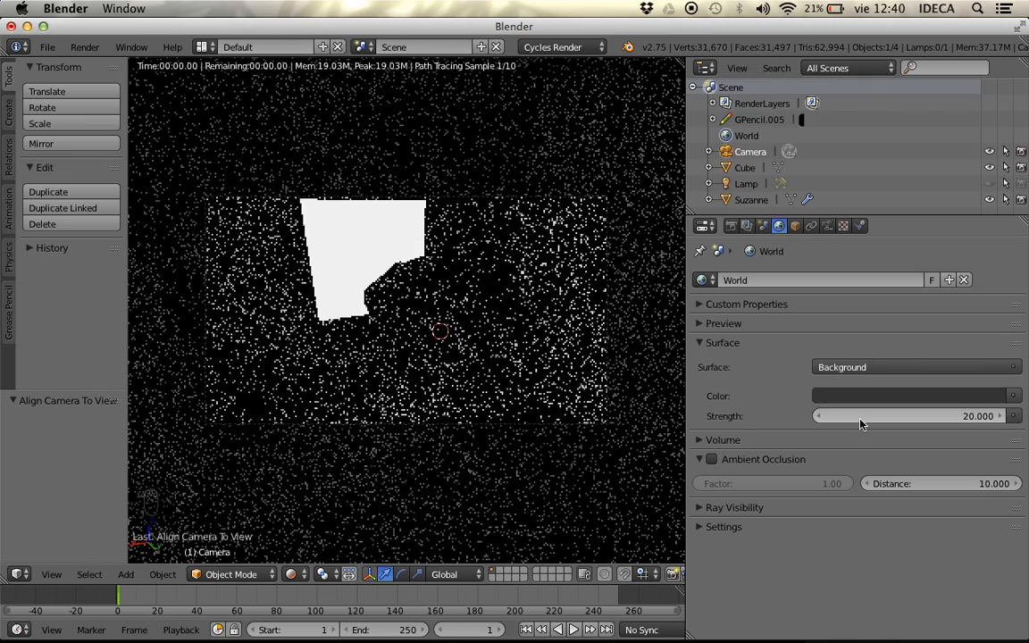
scroll(413, 347, "up", 1)
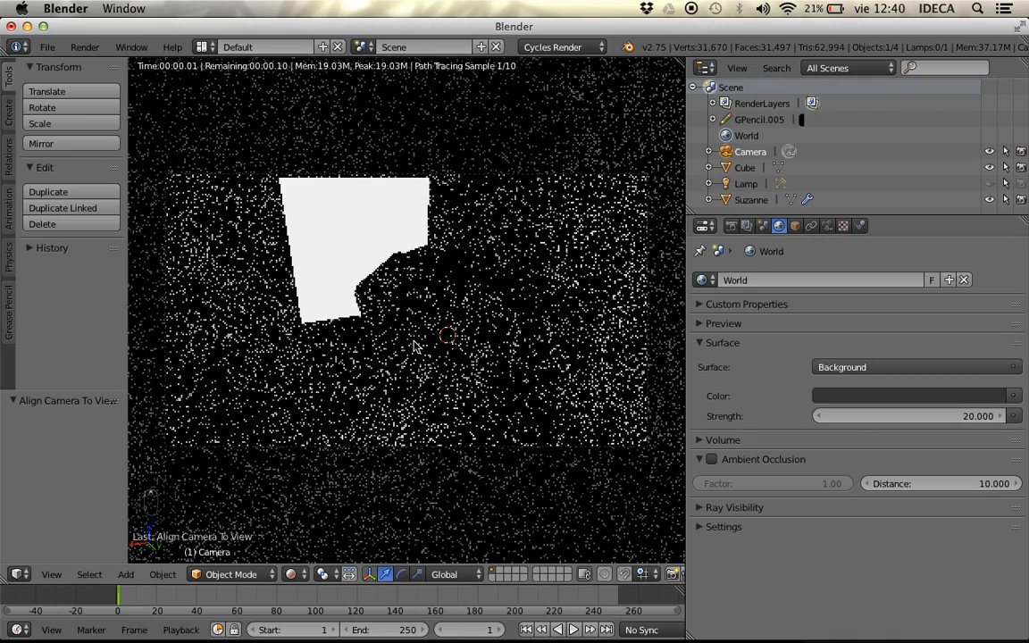
- Leave the camera view and examine the closed room and its window opening from outside in rendered shading
key("z")
key("z")
key("z")
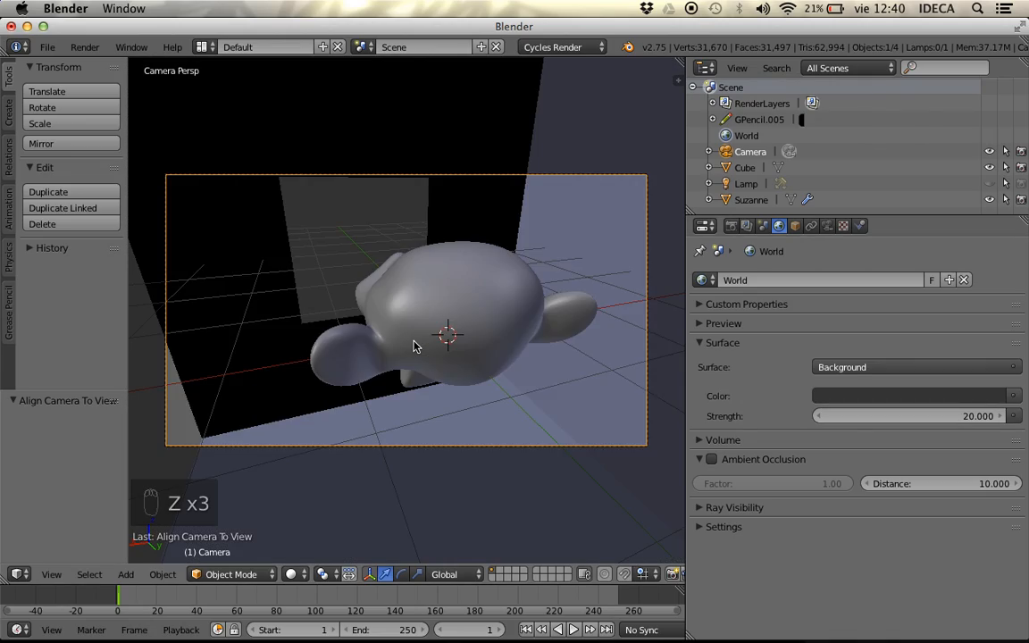
scroll(406, 347, "down", 5)
key("z")
mouse_move(401, 346)
middle_mouse_down()
mouse_move(338, 367)
mouse_move(535, 351)
mouse_move(586, 333)
middle_mouse_up()
scroll(329, 376, "down", 10)
key("z")
key("shift+z")
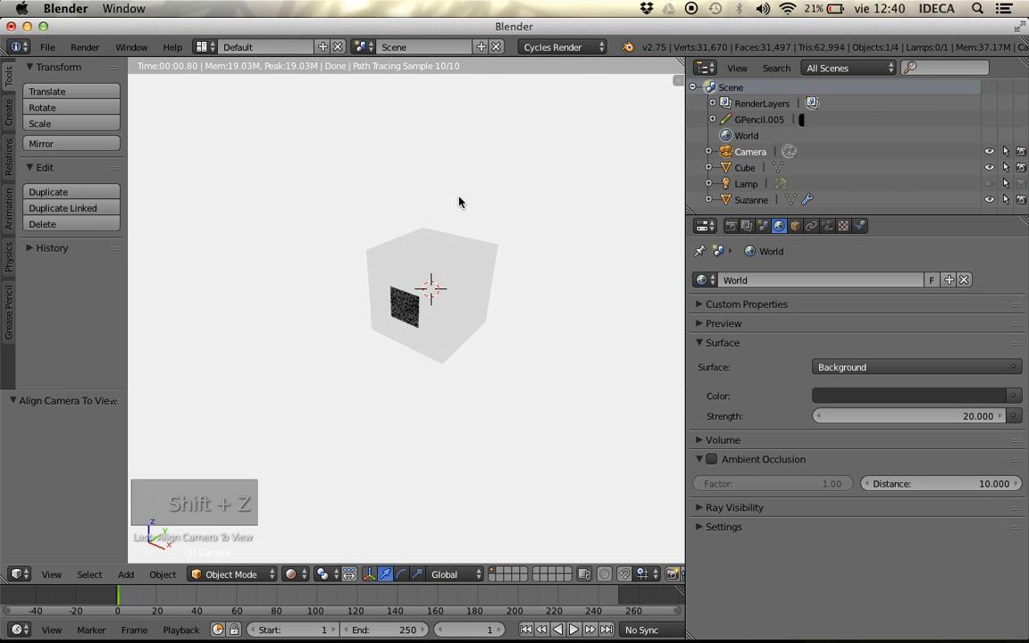
middle_click_drag(507, 156, 347, 152)
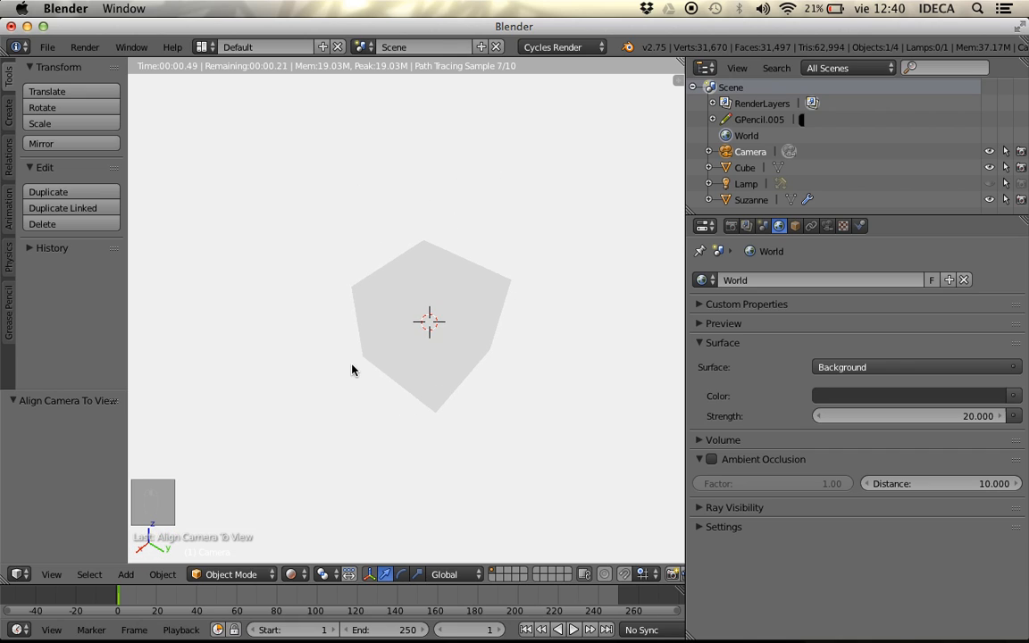
middle_click_drag(352, 370, 581, 353)
scroll(414, 338, "up", 2)
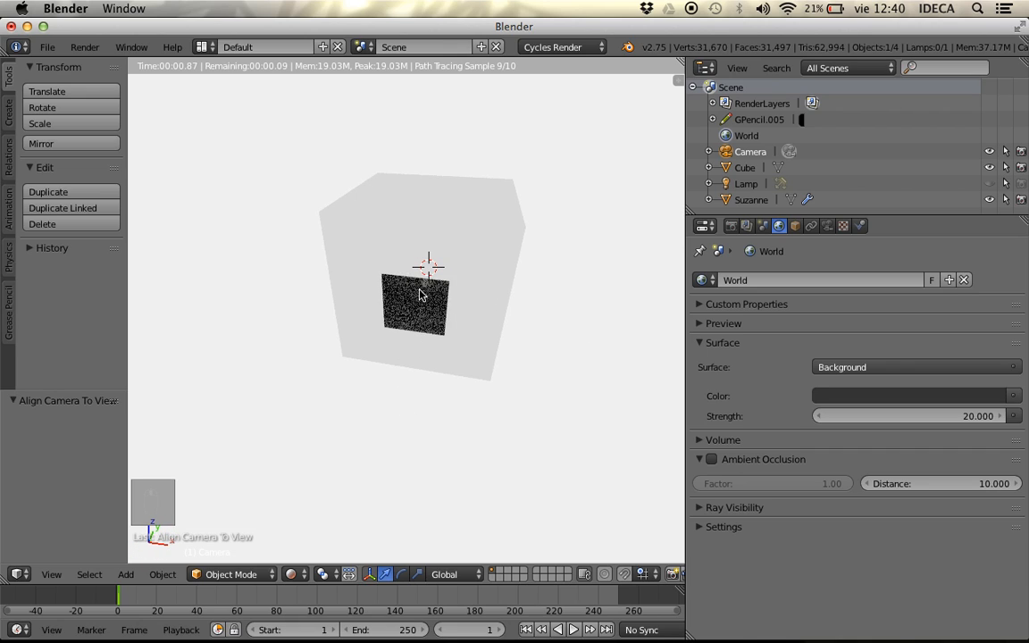
middle_click_drag(421, 295, 384, 278)
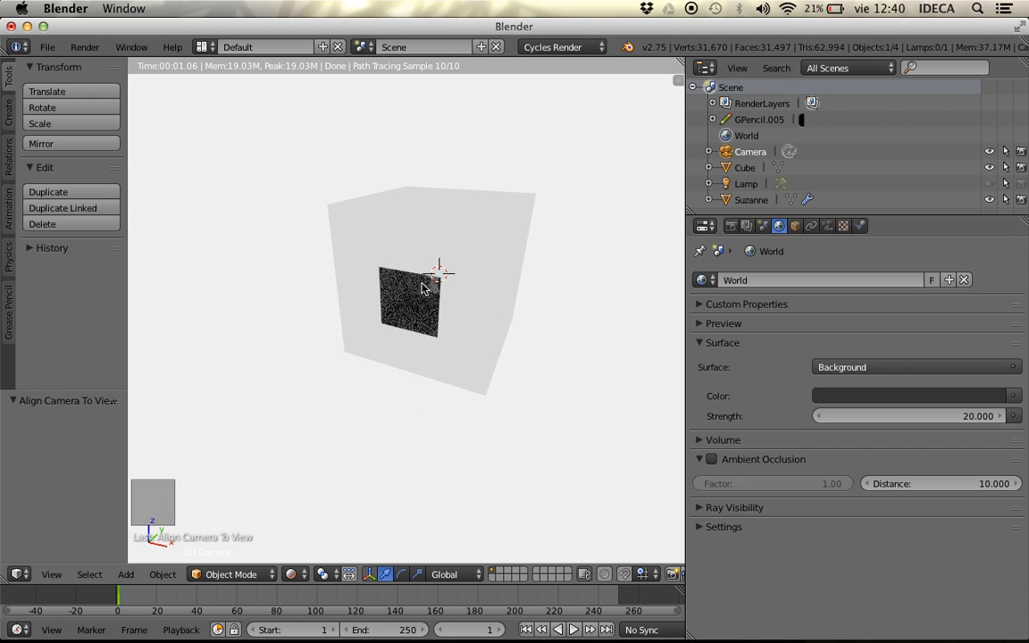
scroll(445, 301, "up", 4)
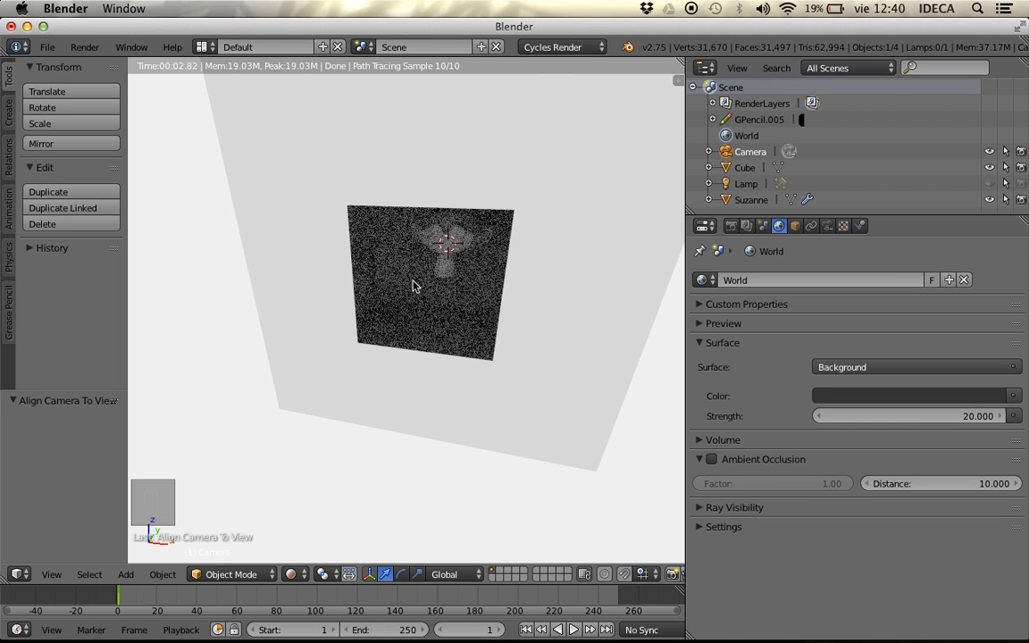
- Switch to solid shading and sketch three grease pencil arrows pointing at the room's roof and lower rear corner
scroll(455, 269, "down", 4)
key("z")
key("z")
key("z")
mouse_move(455, 269)
middle_mouse_down()
mouse_move(358, 275)
mouse_move(420, 301)
mouse_move(406, 322)
middle_mouse_up()
scroll(402, 272, "down", 3)
scroll(418, 307, "up", 3)
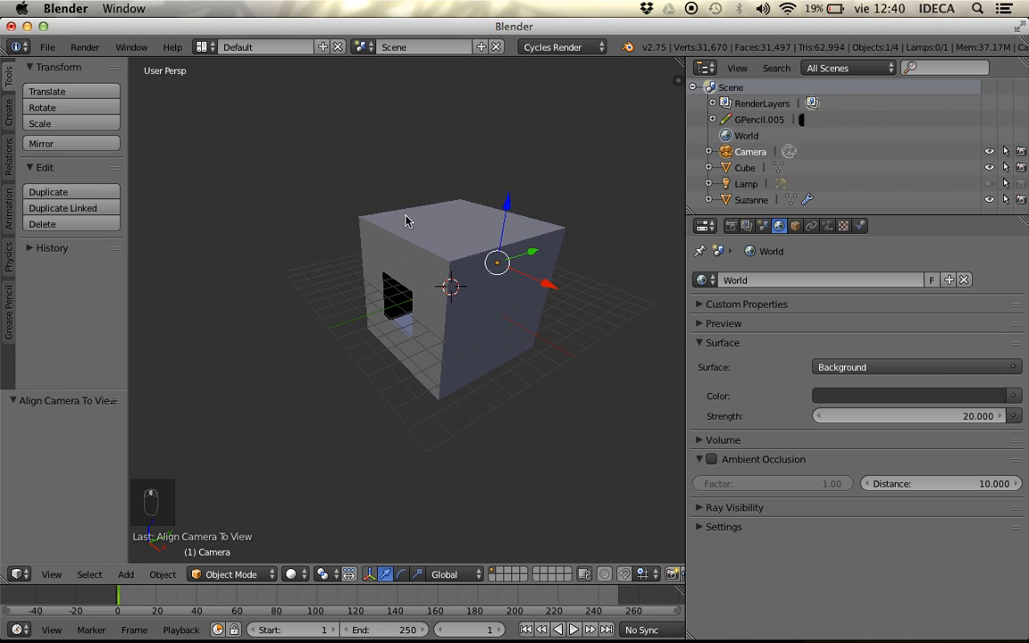
key("d")
left_click_drag(357, 75, 400, 190)
left_click_drag(615, 88, 513, 184)
left_click_drag(655, 413, 540, 347)
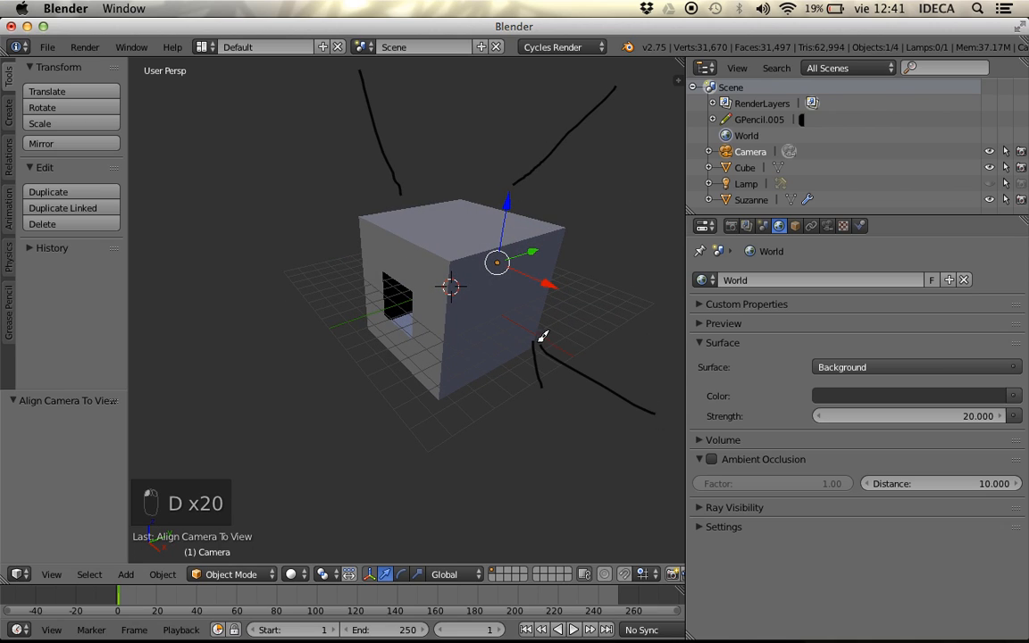
left_click_drag(405, 137, 407, 195)
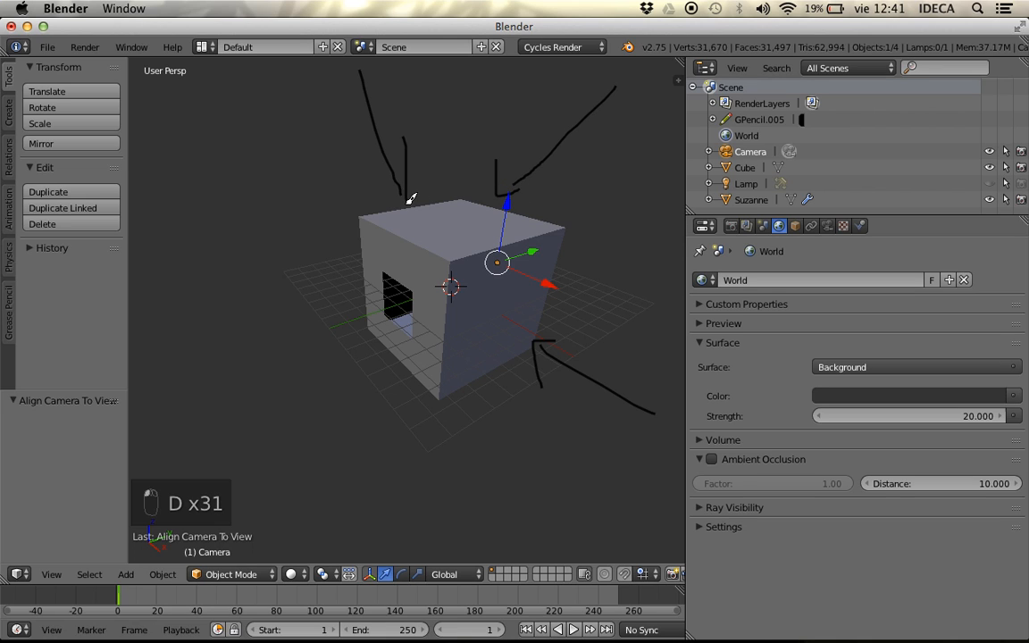
- Sketch another grease pencil arrow pointing into the room's window opening
mouse_move(432, 248)
middle_mouse_down()
mouse_move(351, 246)
mouse_move(459, 229)
mouse_move(393, 318)
mouse_move(255, 308)
mouse_move(292, 305)
mouse_move(281, 280)
middle_mouse_up()
left_click_drag(214, 222, 371, 312)
left_click_drag(342, 247, 367, 273)
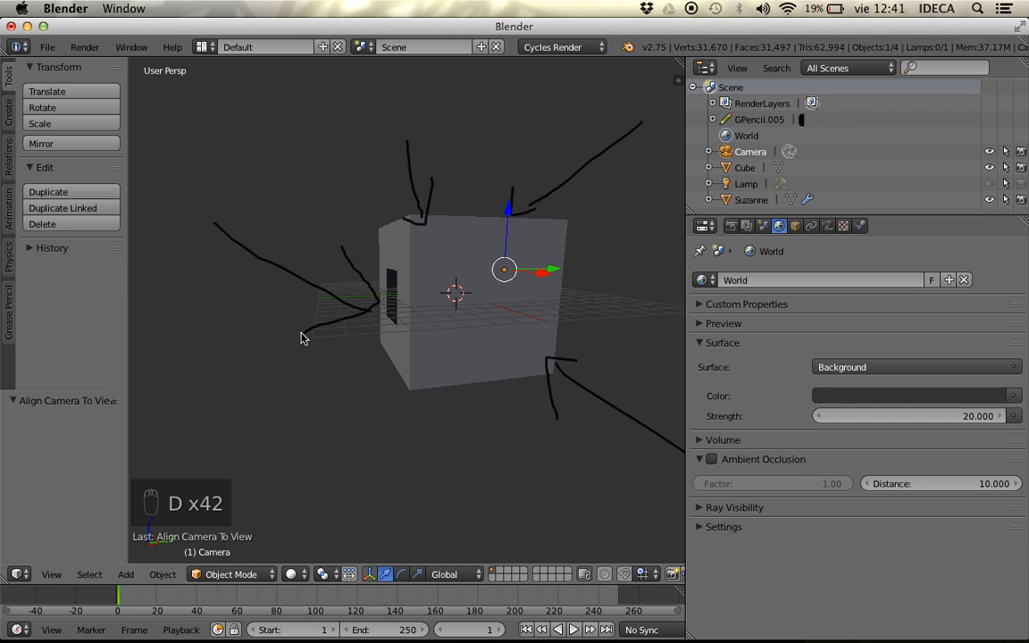
- Unlink the grease pencil data to remove all the sketched arrows from the scene
mouse_move(273, 314)
middle_mouse_down()
mouse_move(402, 317)
mouse_move(333, 306)
mouse_move(310, 279)
middle_mouse_up()
key("n")
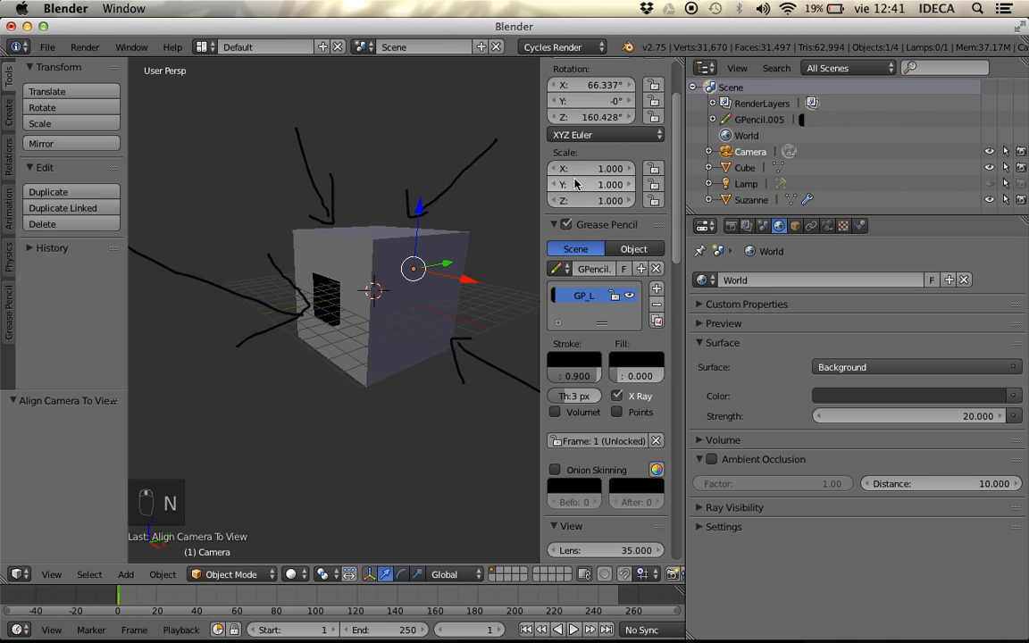
left_click(657, 271)
key("n")
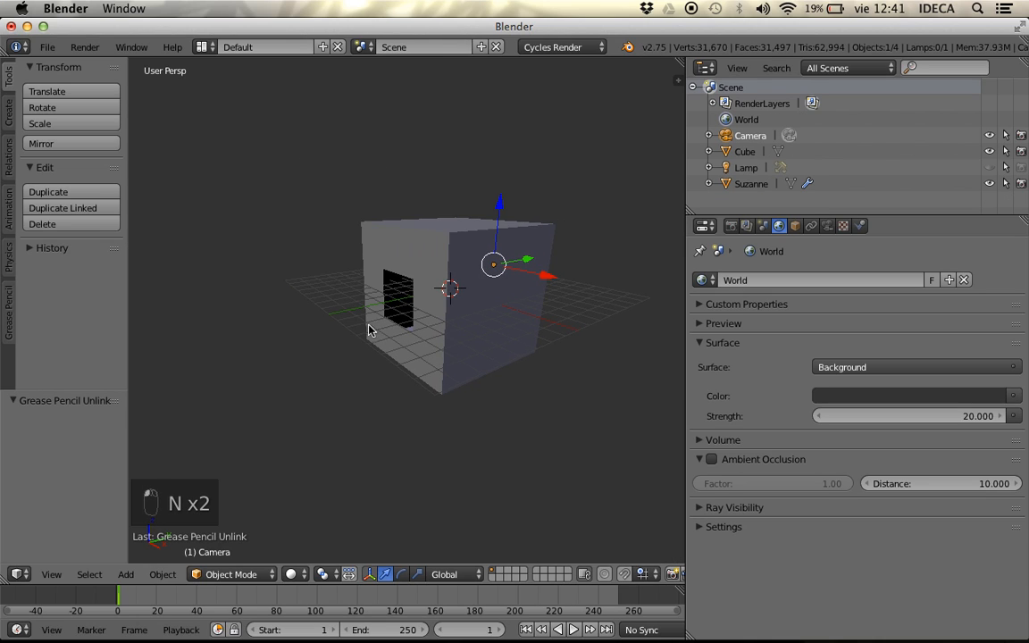
- Make the lamp visible again in both the viewport and renders
middle_click_drag(367, 332, 451, 334)
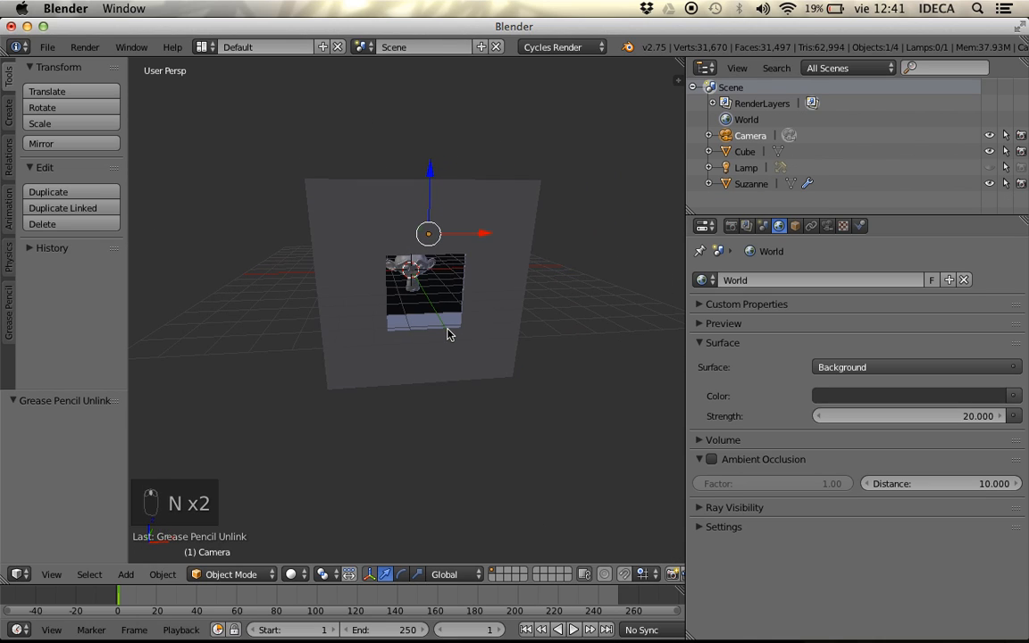
left_click(1020, 169)
left_click(989, 168)
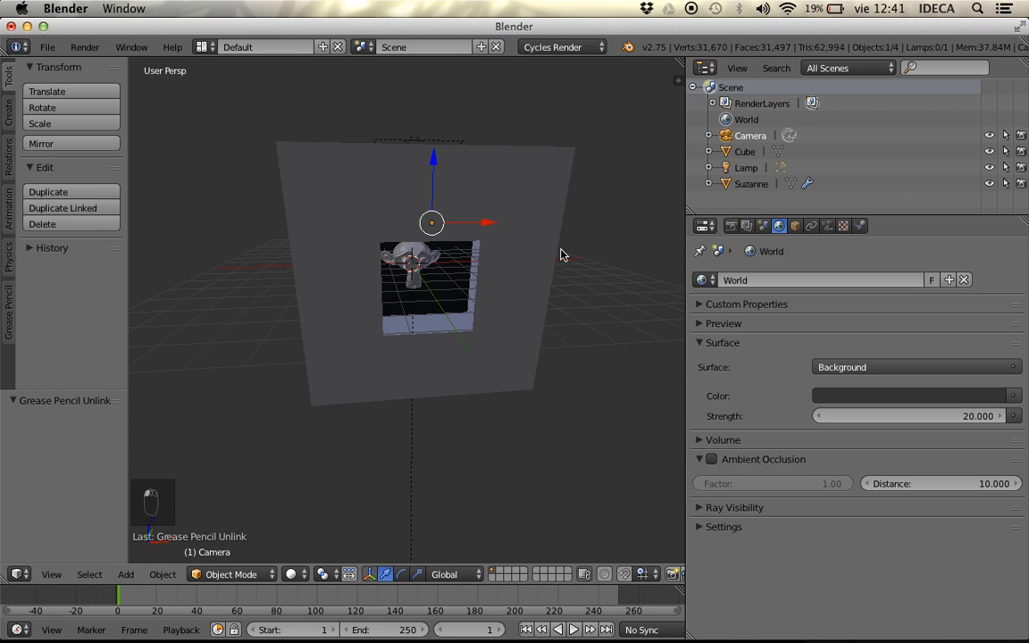
- Select the lamp above the room in wireframe orthographic view and rotate it 90° about the global X axis
key("x")
key("z")
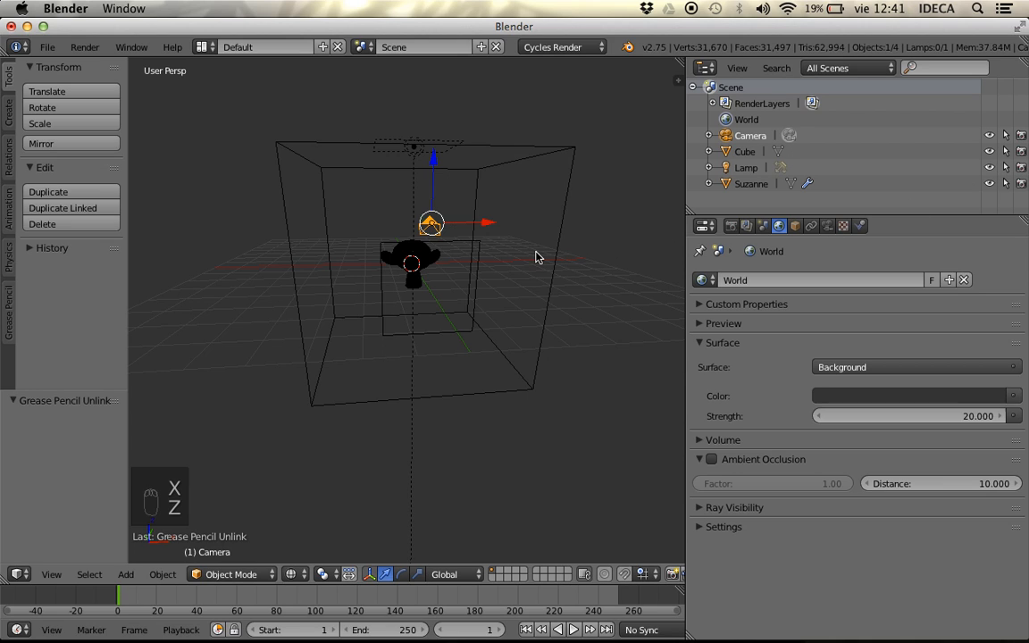
middle_click_drag(536, 257, 485, 257)
key("KP_1")
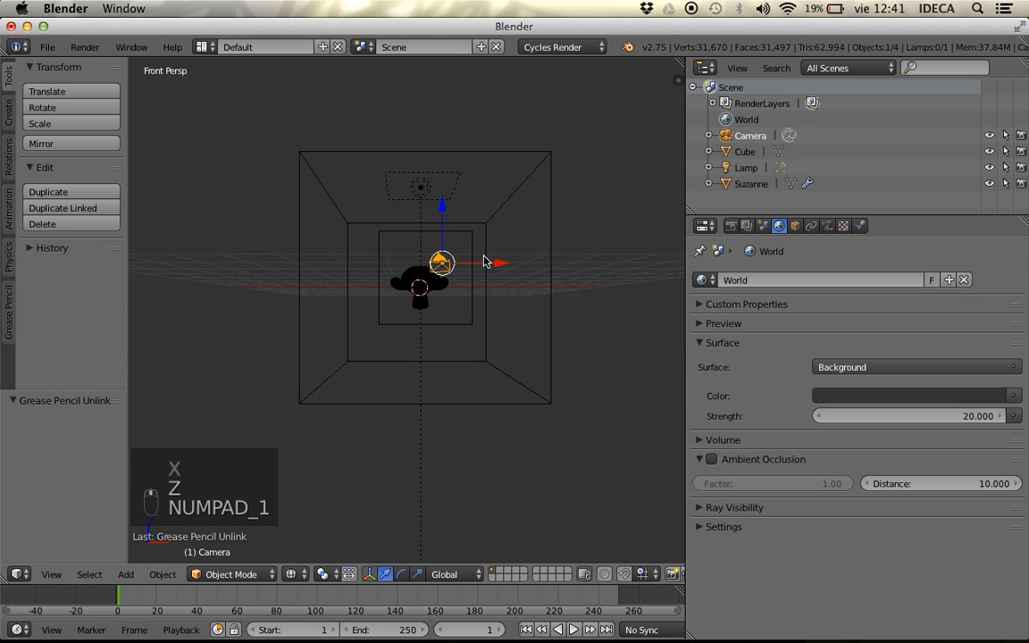
key("KP_5")
middle_click_drag(473, 266, 415, 284)
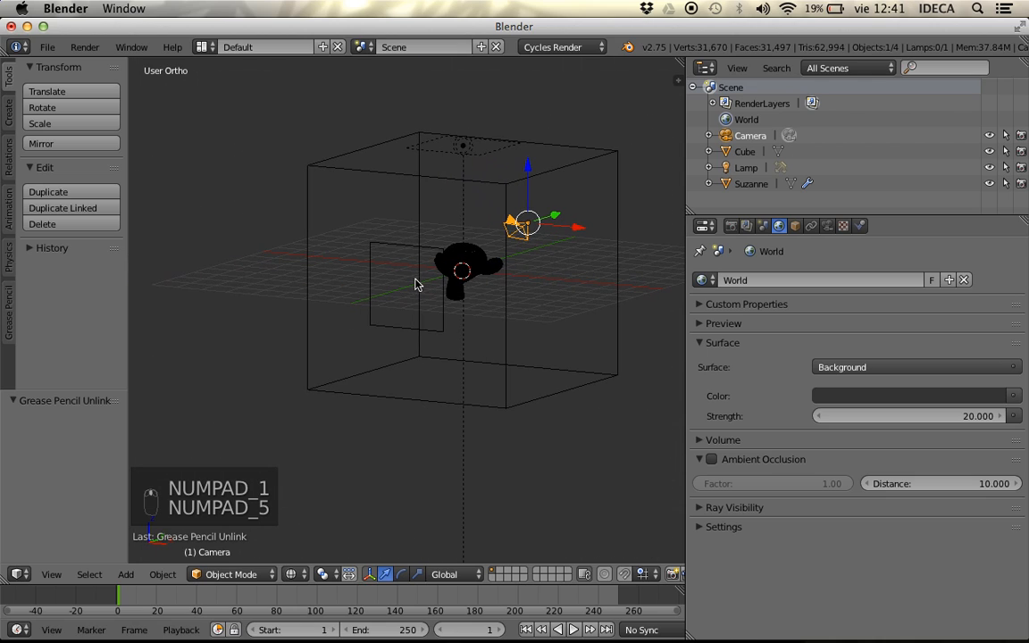
right_click(473, 141)
key("KP_1")
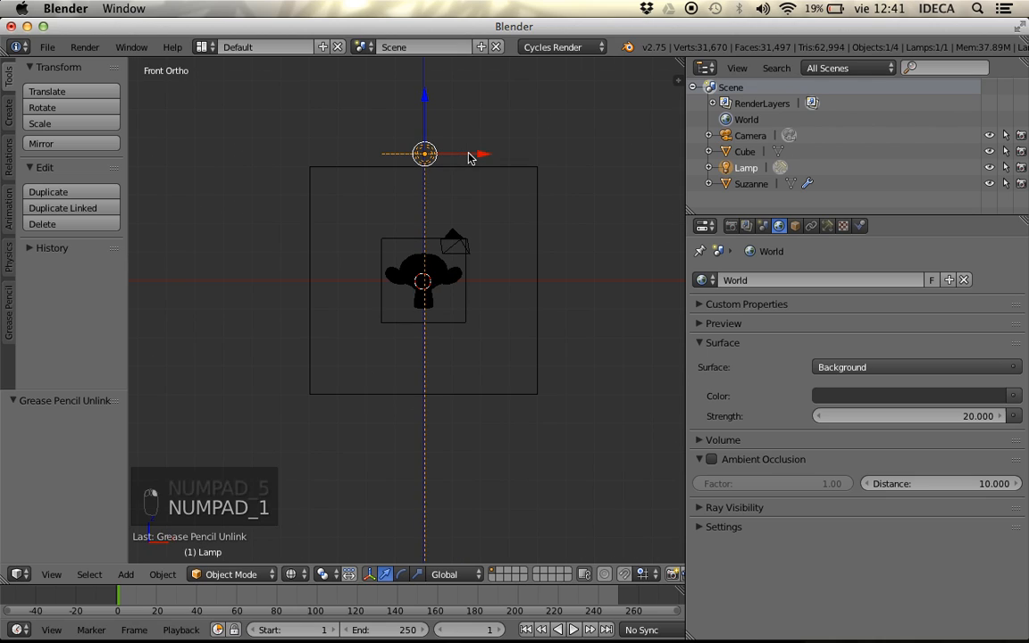
key("r")
key("x")
key("9")
key("0")
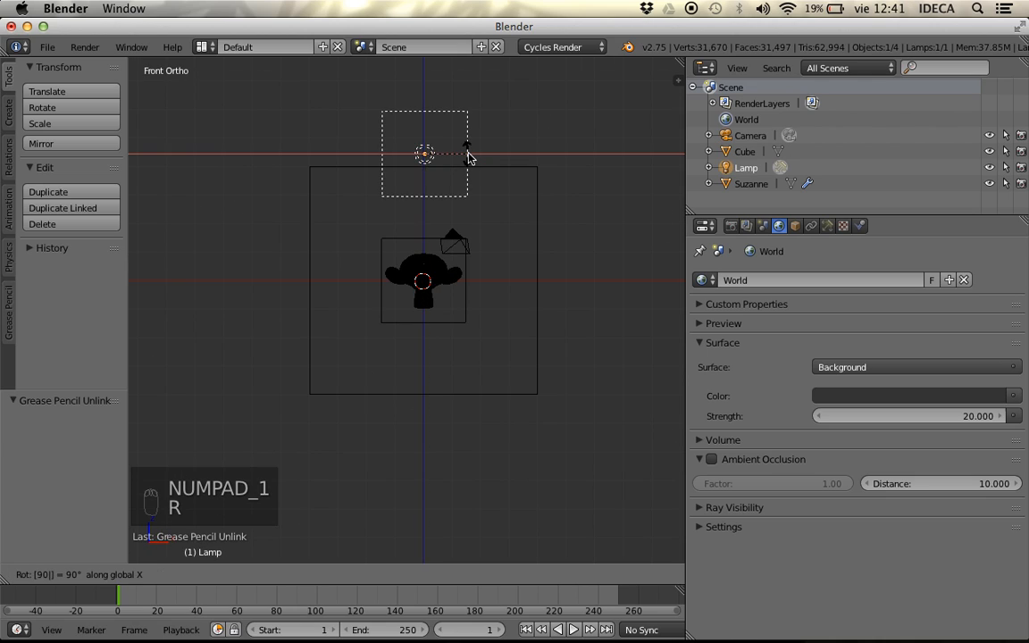
key("Return")
- In the right side view, move the lamp outside the room in front of the window, by about -5.21 in Y and -4.25 in Z
key("KP_3")
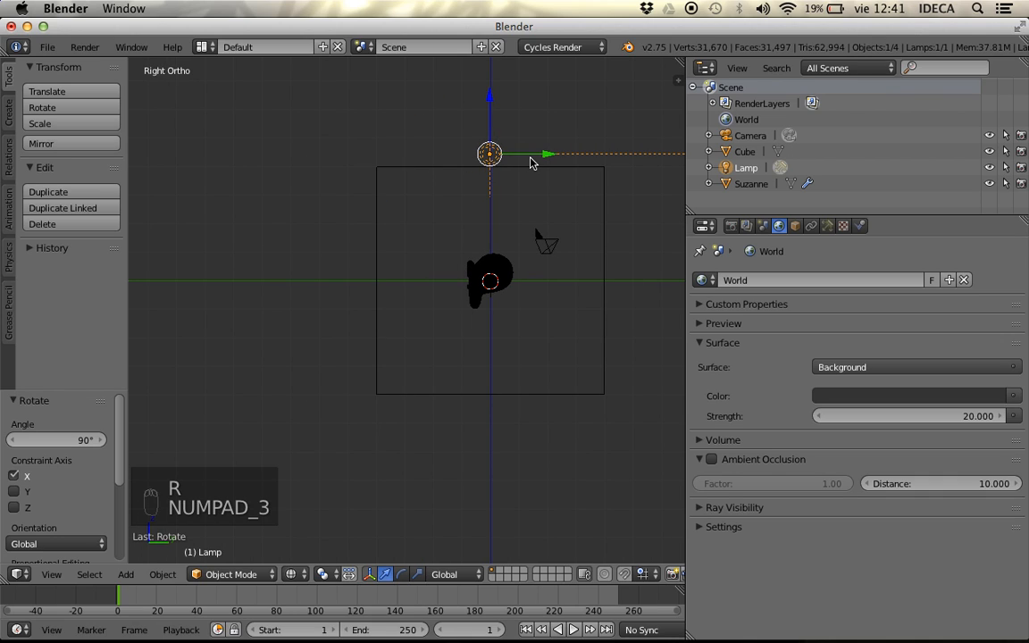
key("g")
left_click(380, 285)
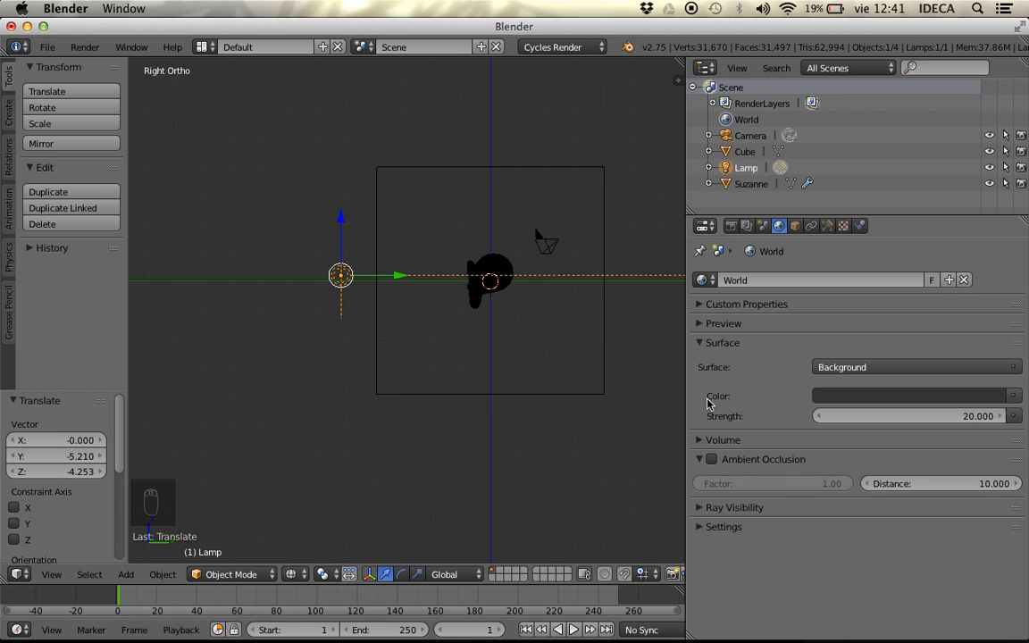
- Preview the camera view in rendered shading with the lamp placed outside the window
key("KP_0")
key("KP_0")
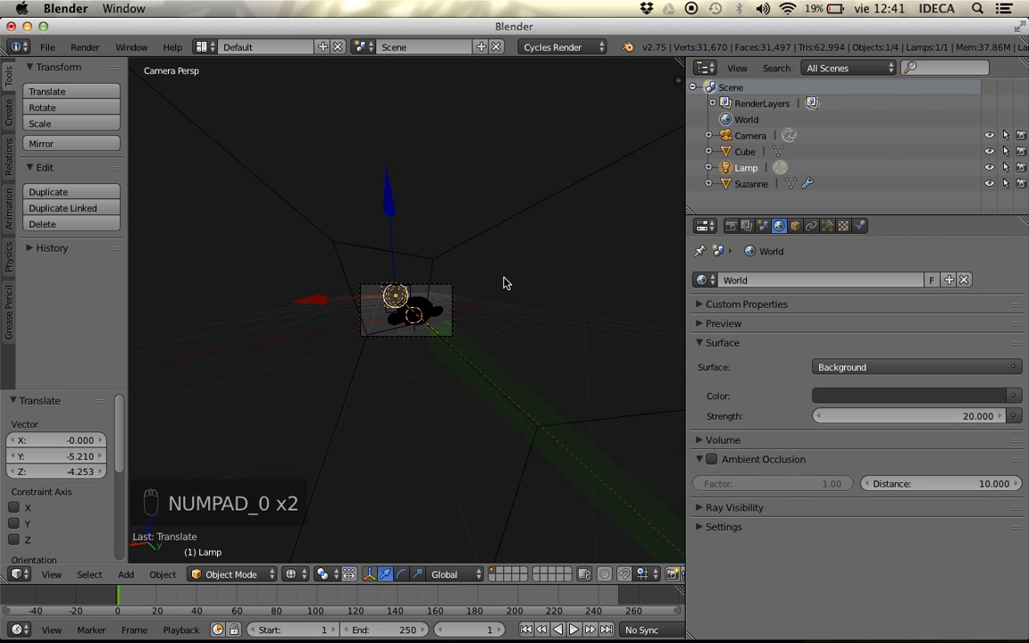
key("shift+z")
scroll(444, 279, "up", 5)
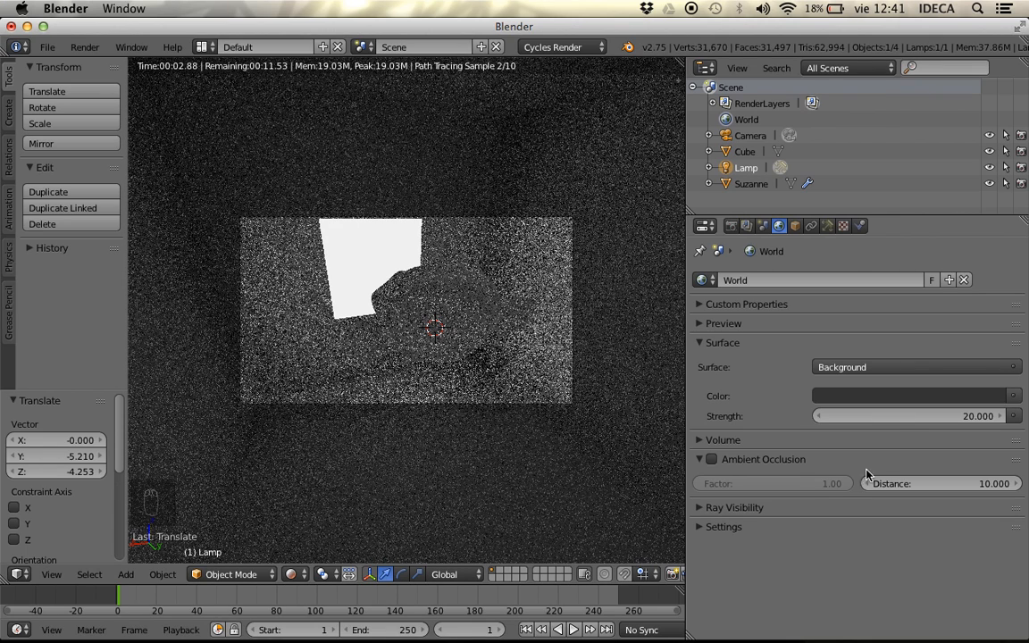
- Set the world background strength to 15 and compare the preview with the lamp hidden and shown
left_click(893, 416)
type("15")
key("Return")
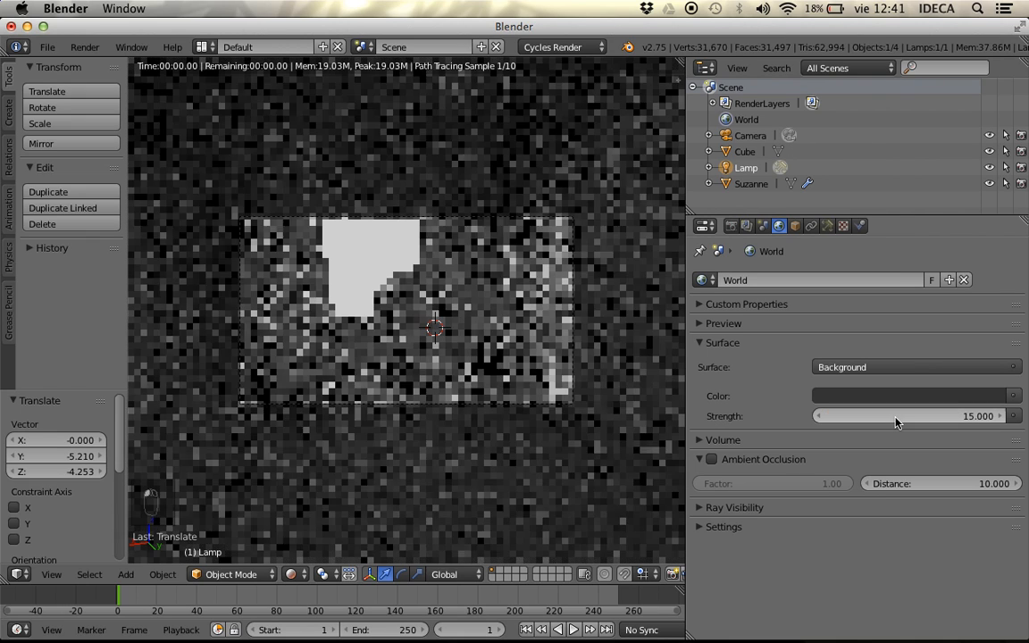
left_click(989, 169)
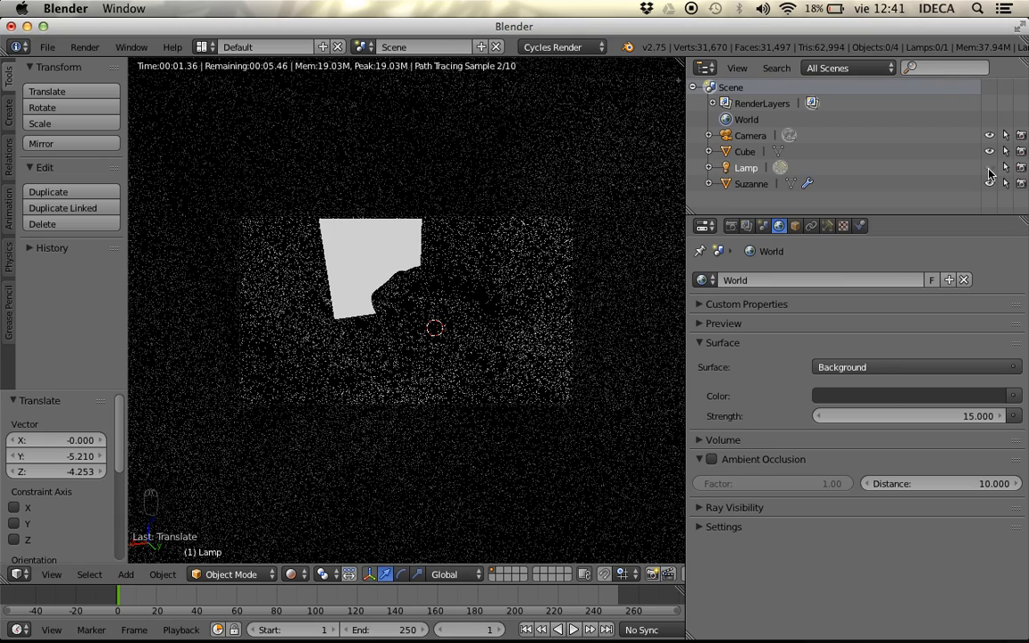
left_click(989, 167)
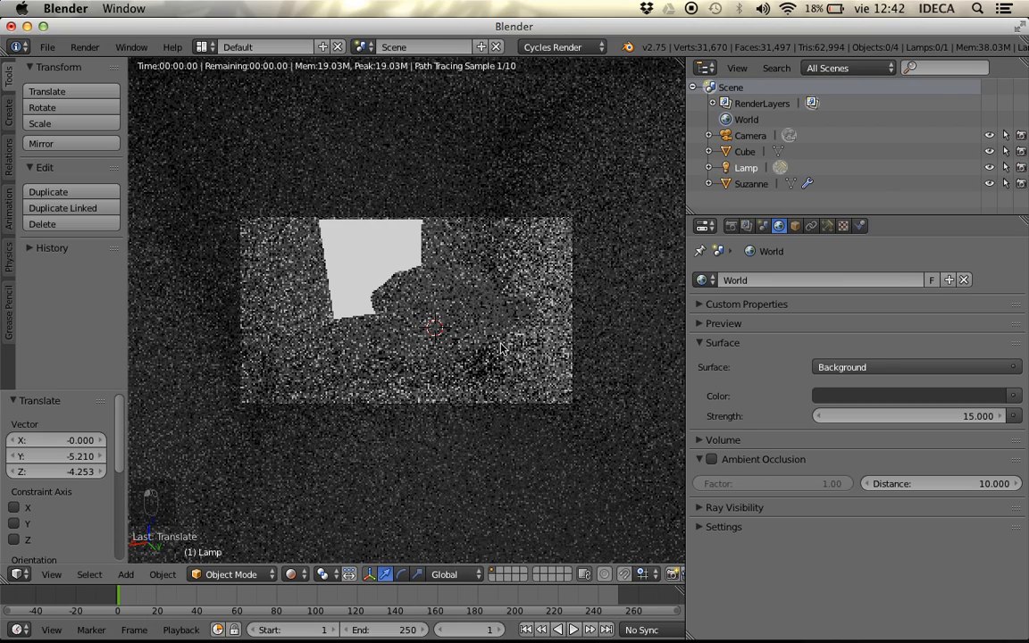
- Return to solid shading, select the area lamp outside the window, and open its lamp settings
key("z")
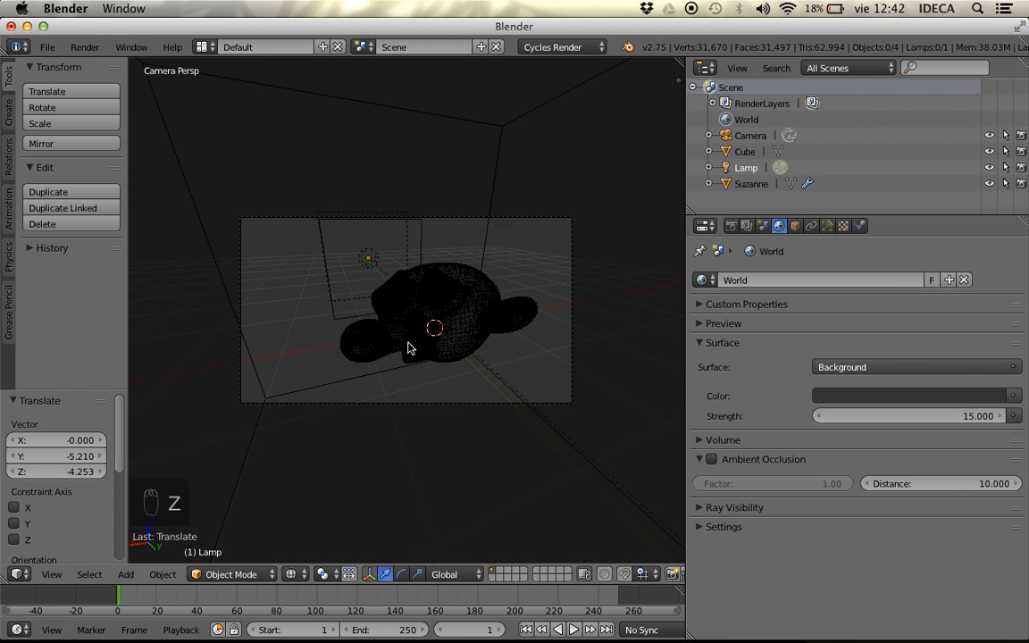
key("z")
key("z")
scroll(402, 337, "down", 3)
mouse_move(402, 338)
middle_mouse_down()
mouse_move(389, 296)
mouse_move(501, 301)
middle_mouse_up()
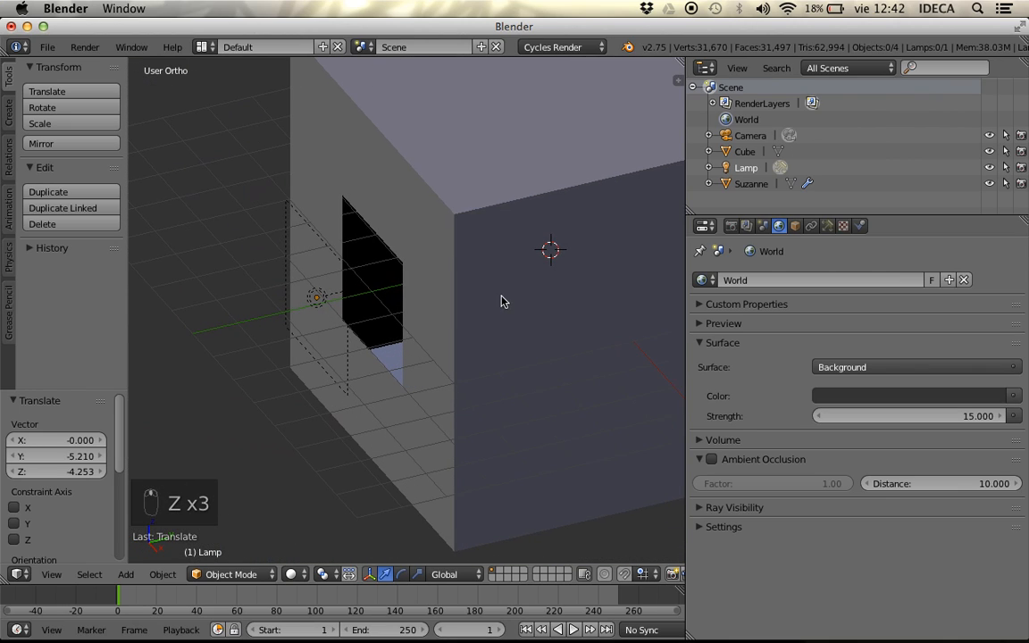
right_click(326, 305)
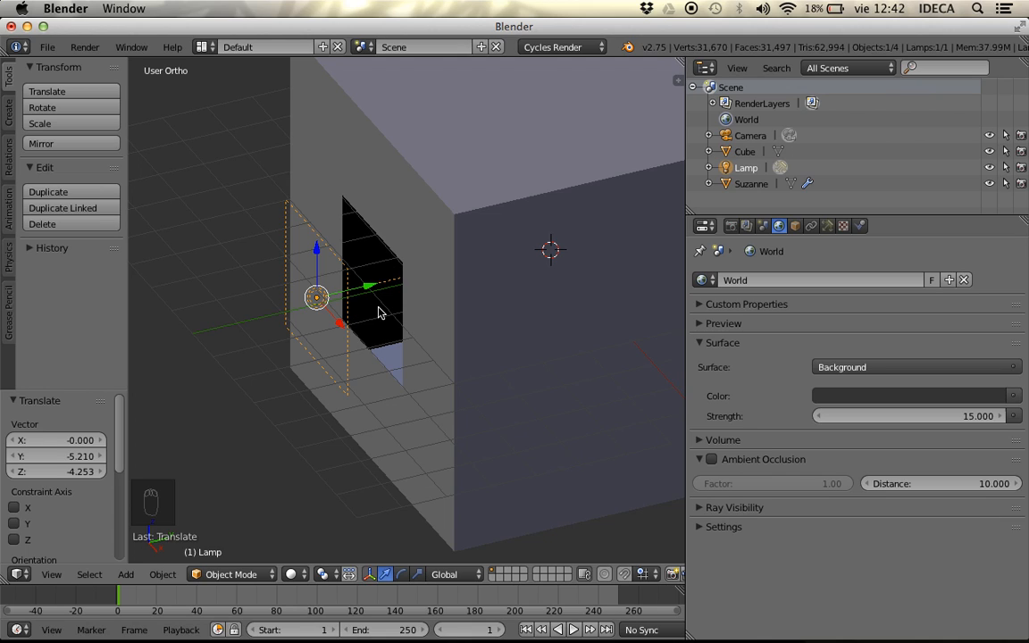
left_click(828, 227)
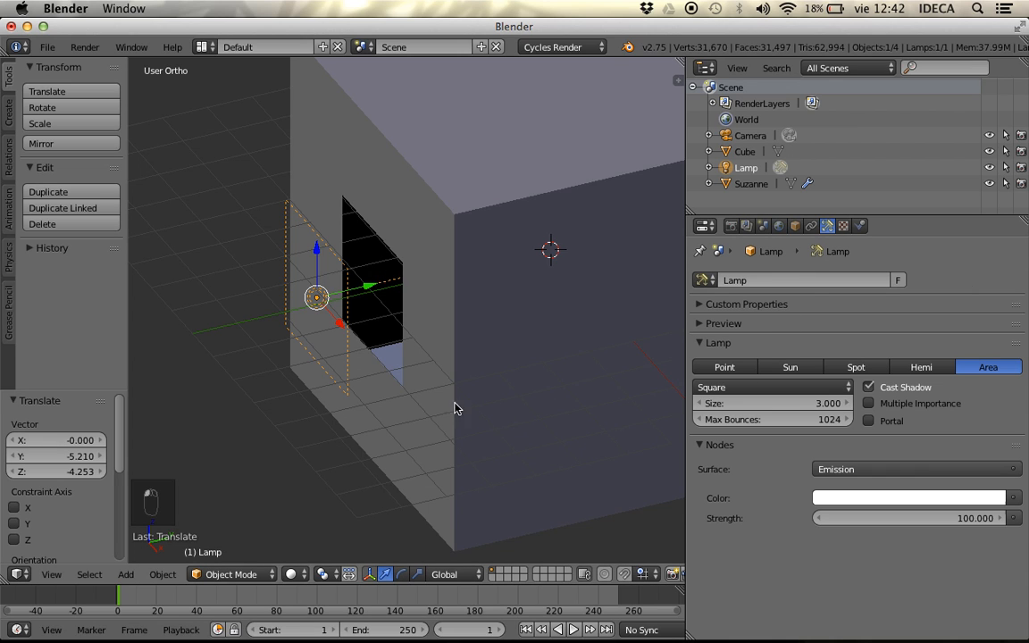
- Preview the camera view in rendered shading and turn the area lamp into a portal
key("KP_0")
key("shift+z")
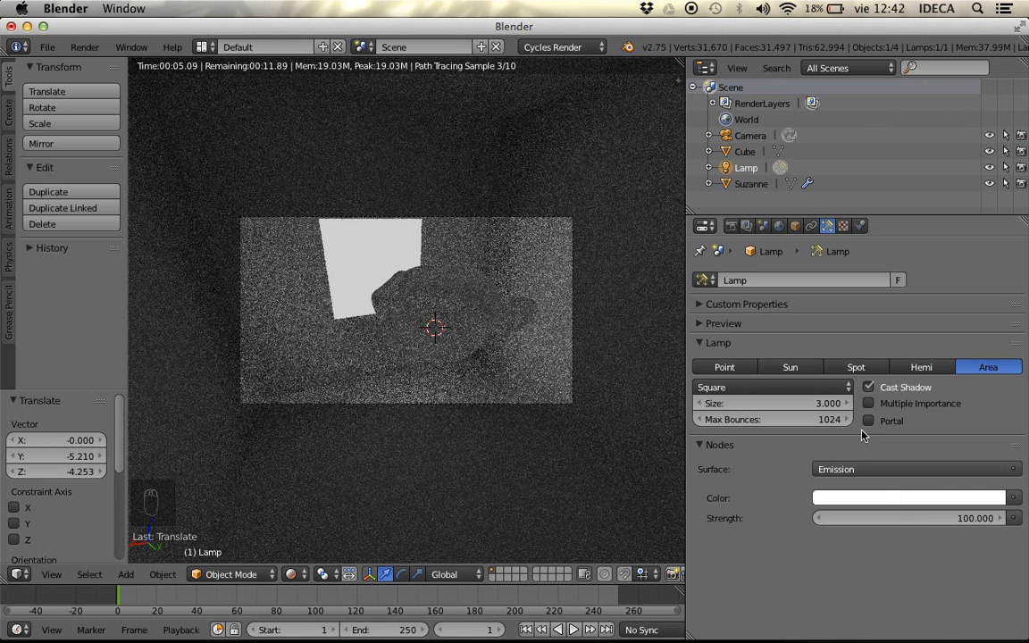
left_click(869, 422)
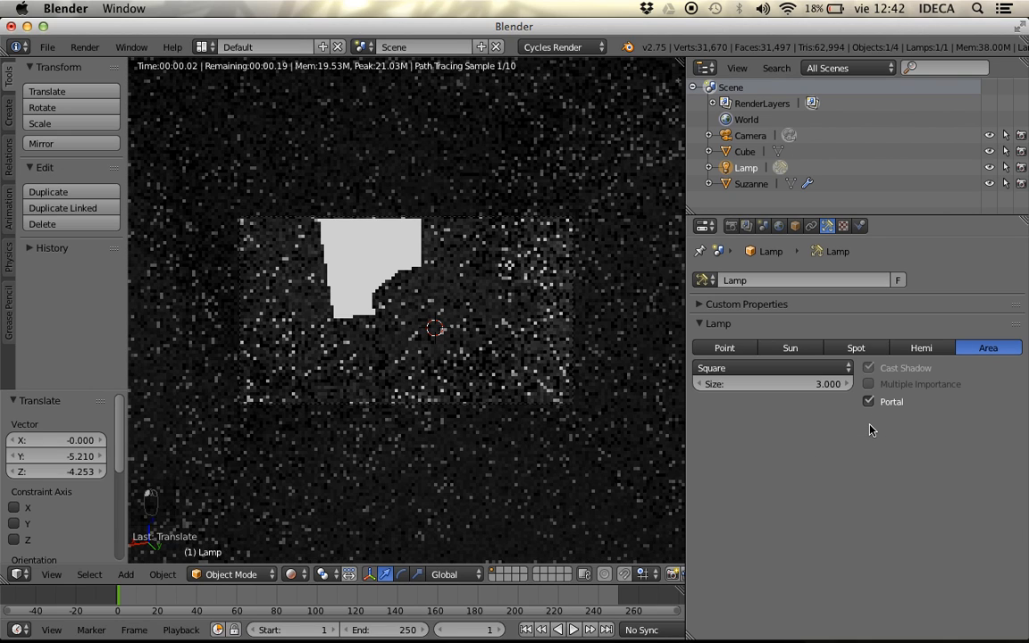
- Compare the rendered camera preview with the area lamp's Portal option off and on, leaving it off
left_click(871, 407)
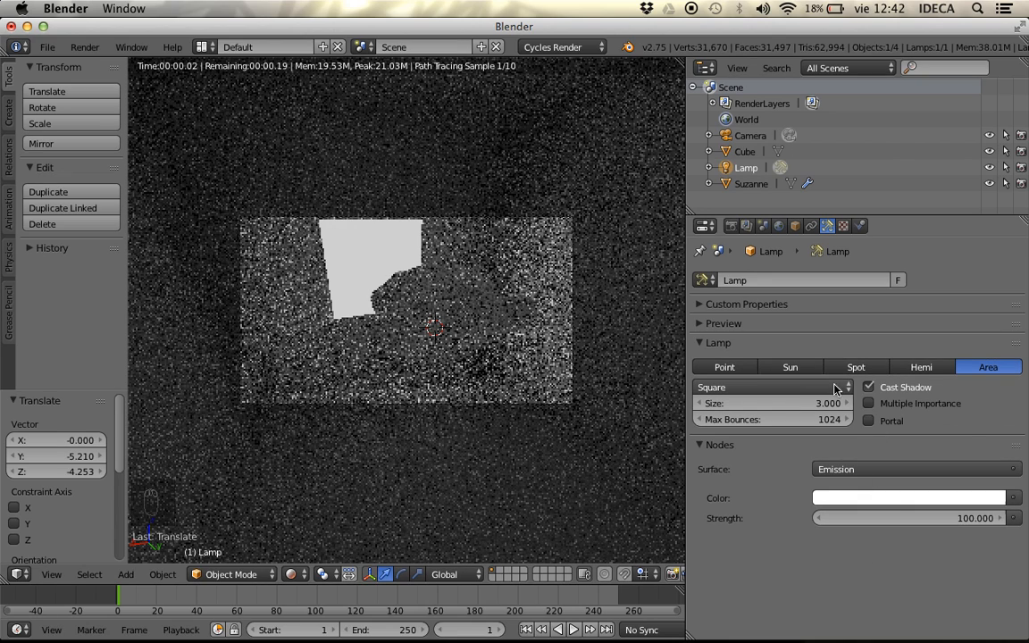
left_click(868, 420)
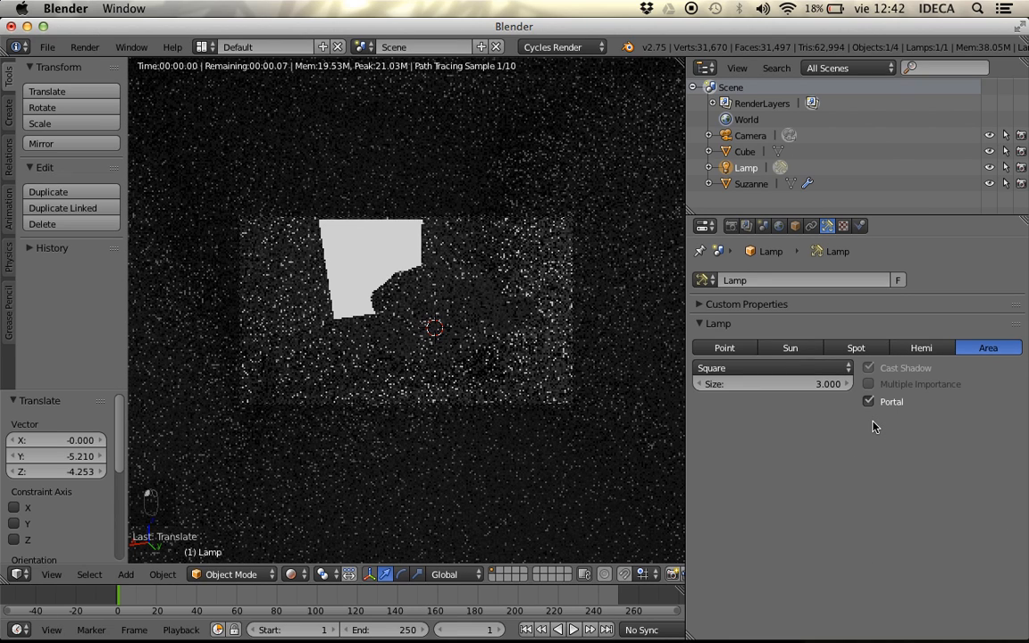
left_click(869, 401)
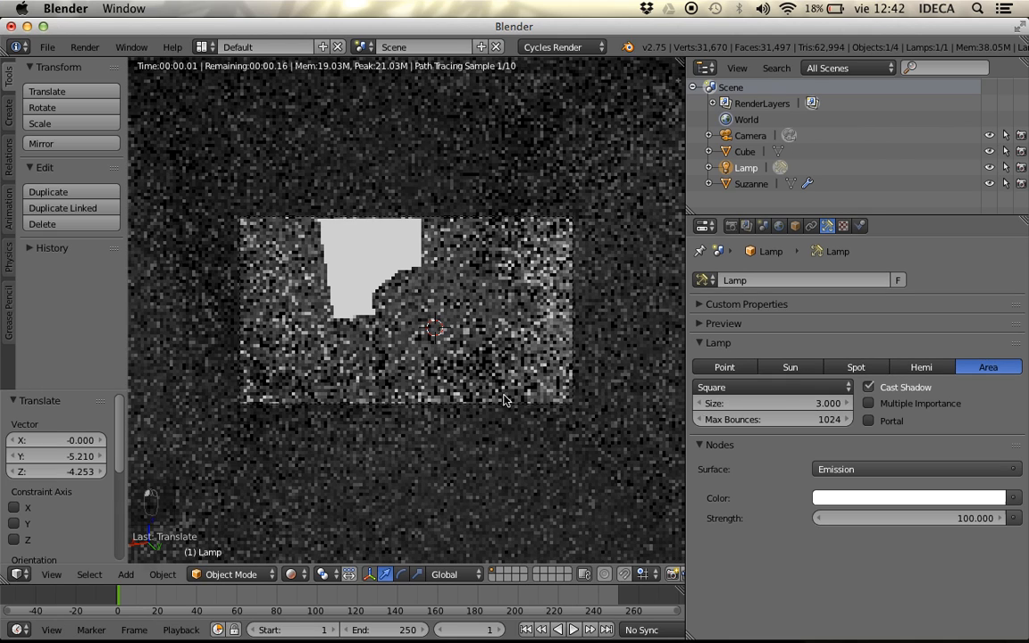
- View the room's exterior in rendered shading and compare the lighting around the window with Portal on and off, ending with it off
key("KP_5")
key("KP_1")
key("z")
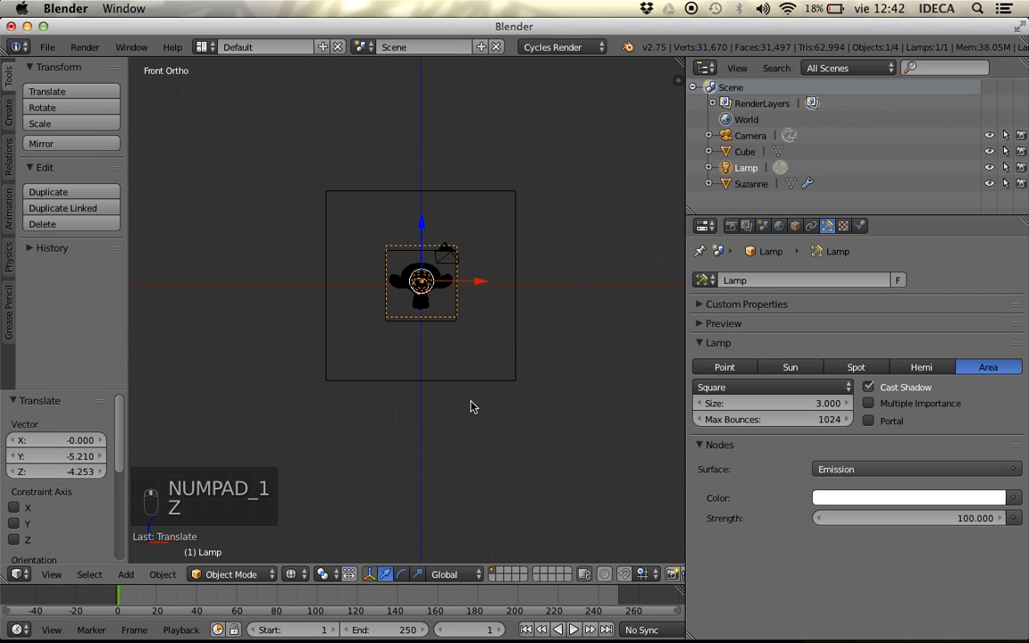
middle_click_drag(472, 406, 426, 427)
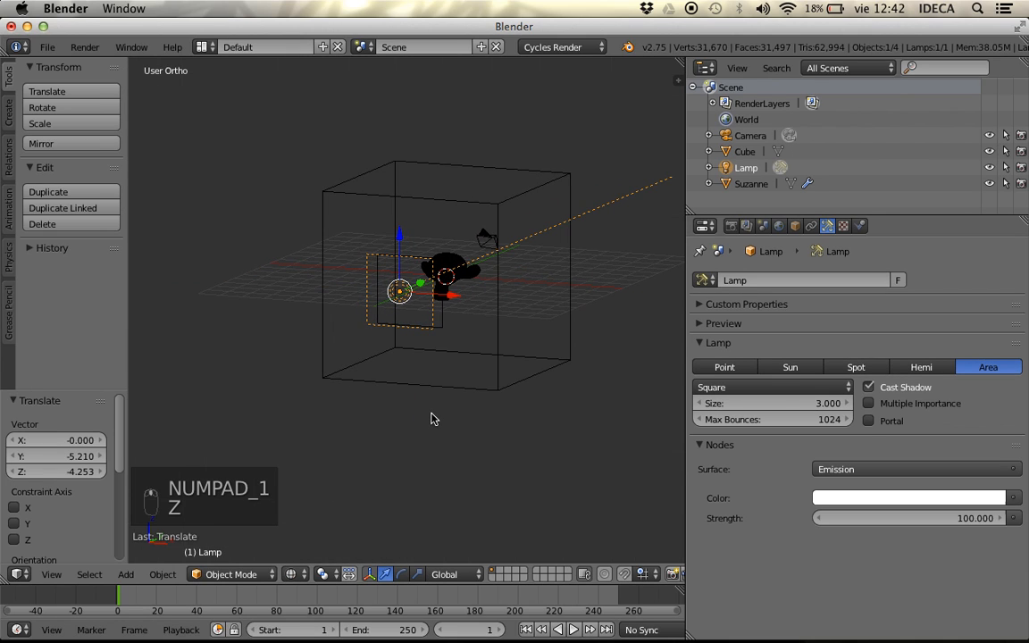
key("shift+z")
left_click(868, 420)
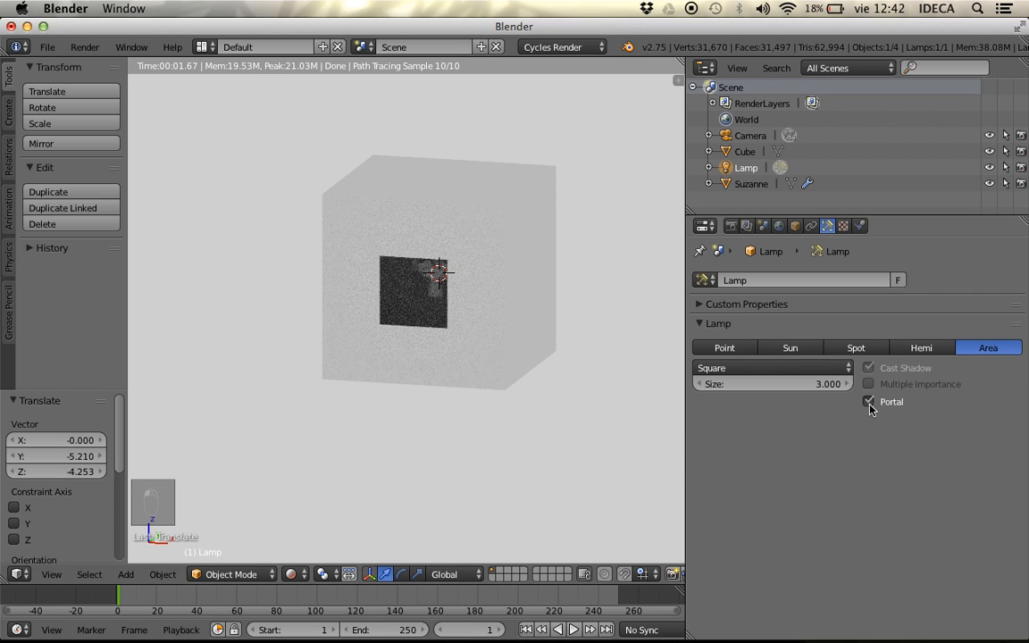
left_click(868, 402)
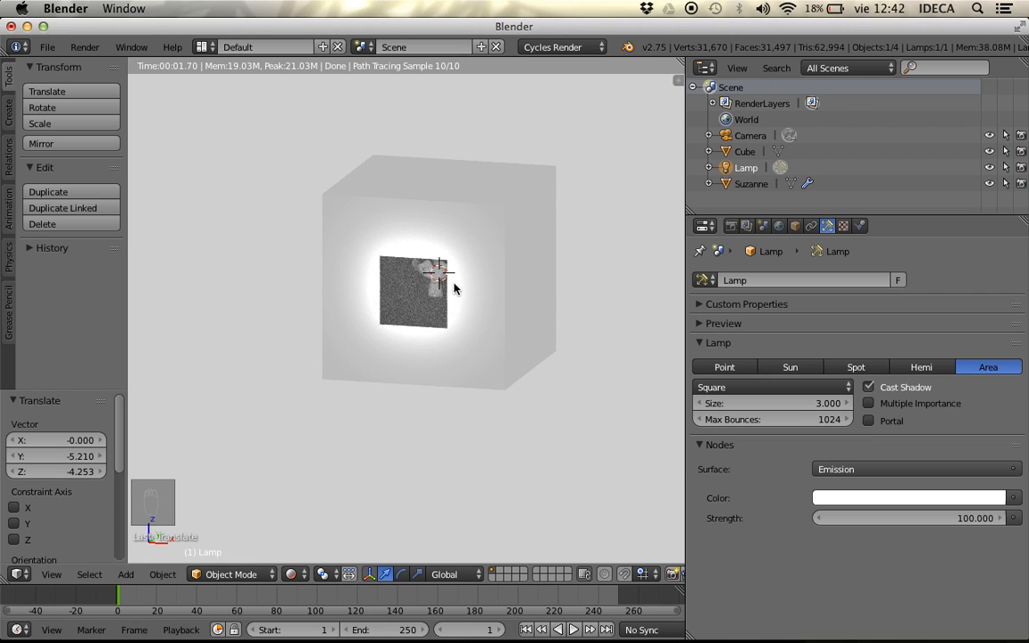
left_click(869, 421)
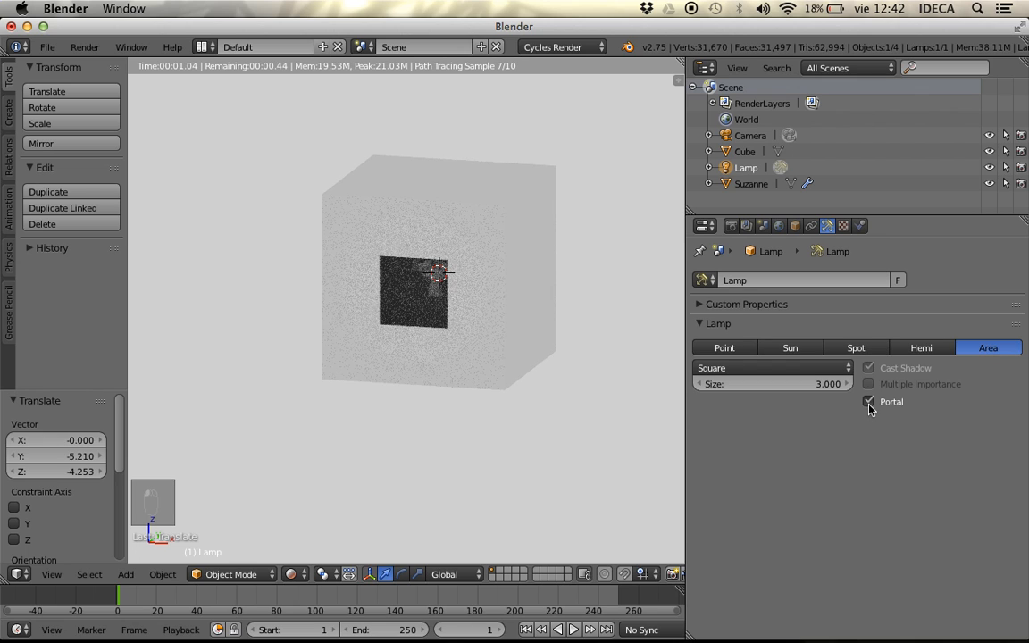
left_click(868, 402)
- Return to solid shading and examine the area lamp's placement relative to the window from several angles outside the room
key("z")
key("z")
scroll(391, 393, "up", 4)
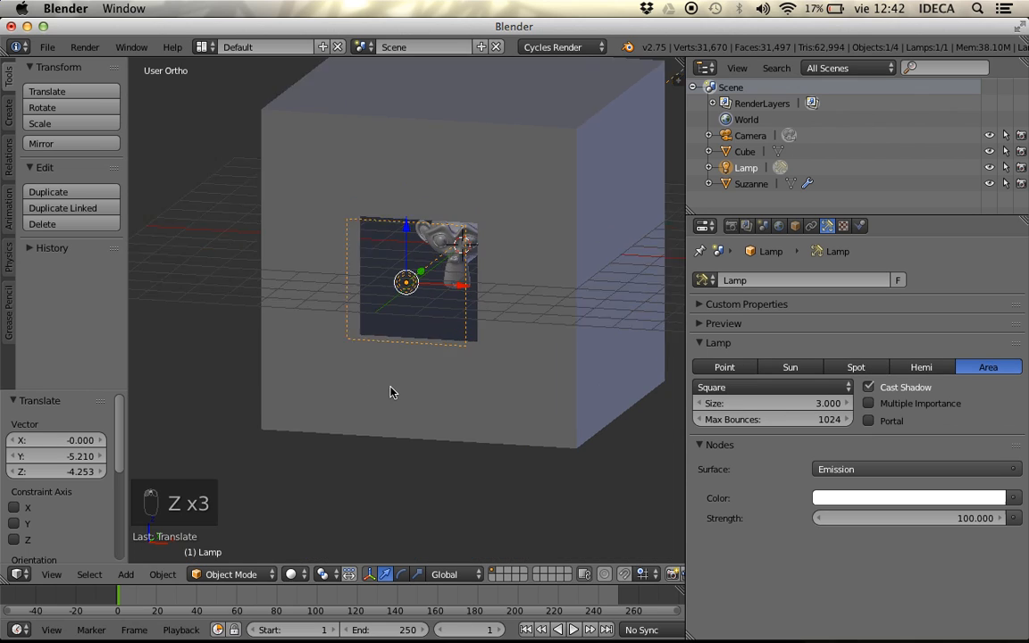
scroll(393, 401, "down", 3)
middle_click_drag(392, 401, 248, 394)
scroll(248, 394, "down", 3)
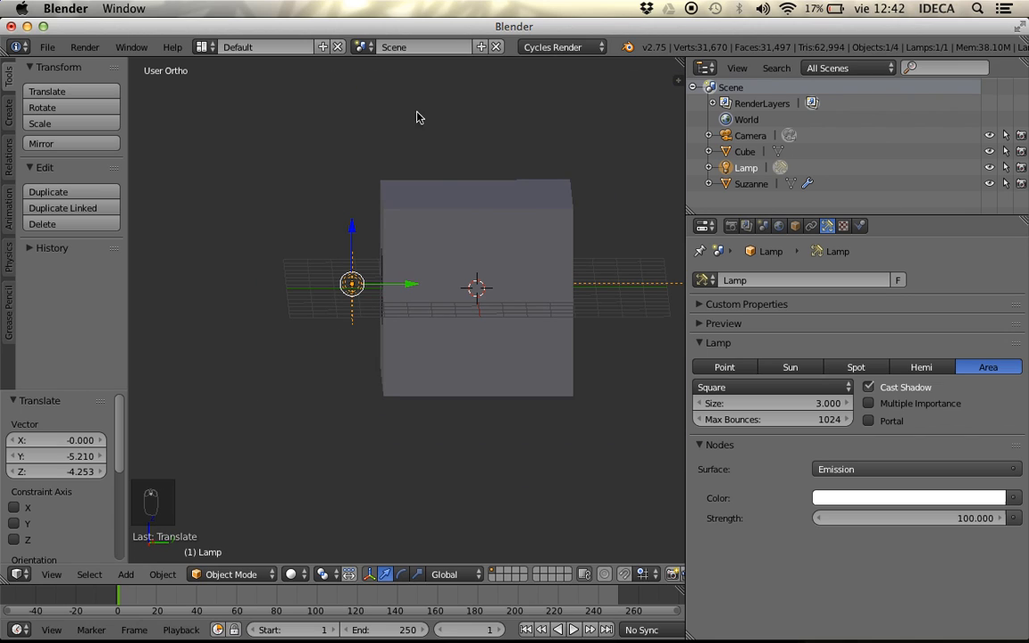
middle_click_drag(343, 290, 428, 291)
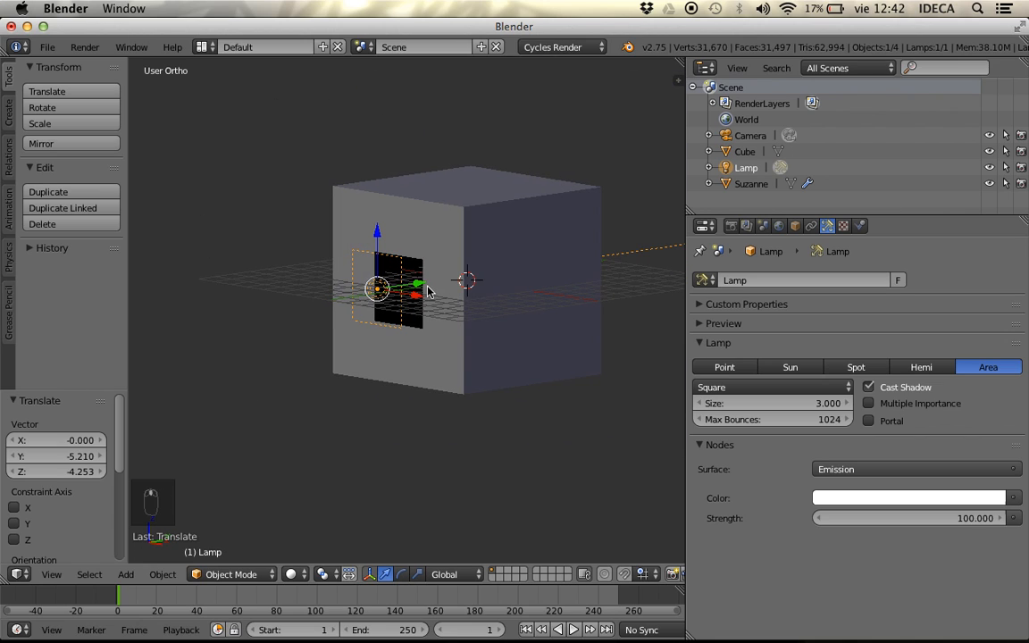
scroll(418, 299, "down", 5)
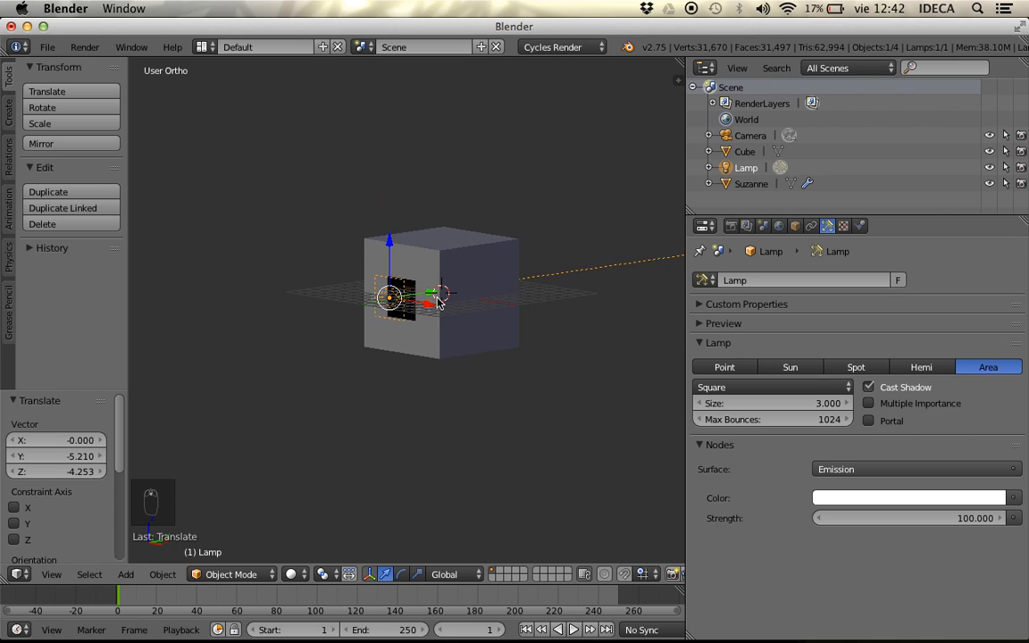
scroll(404, 312, "up", 4)
middle_click_drag(427, 303, 366, 298)
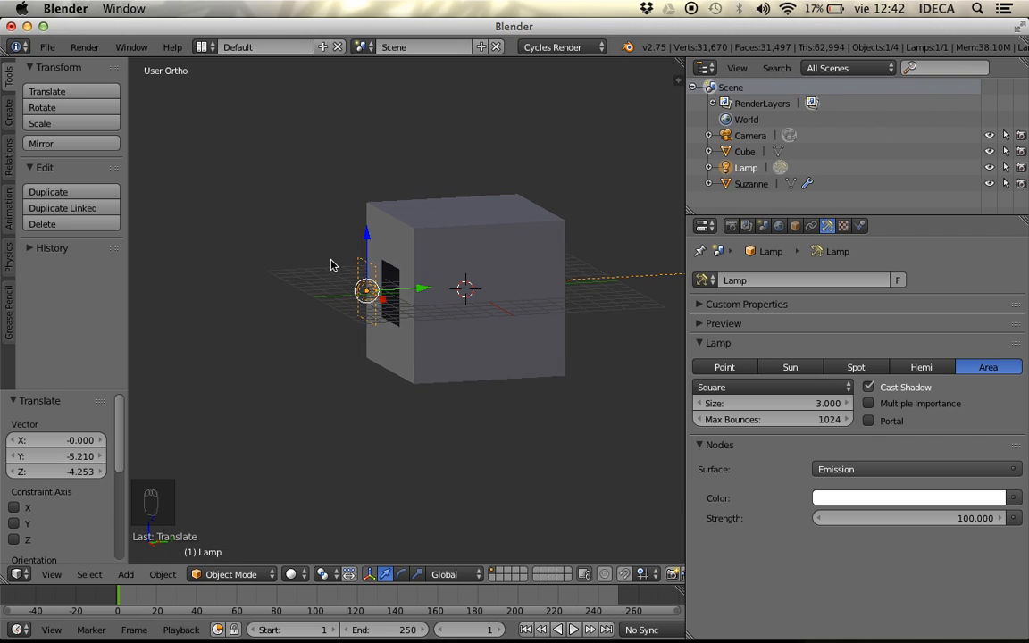
- Sketch grease pencil strokes pointing into the window and at the room's upper corner to illustrate incoming light
key("d")
left_click_drag(334, 272, 409, 294)
left_click_drag(346, 312, 409, 297)
left_click_drag(650, 125, 575, 207)
left_click_drag(569, 146, 562, 215)
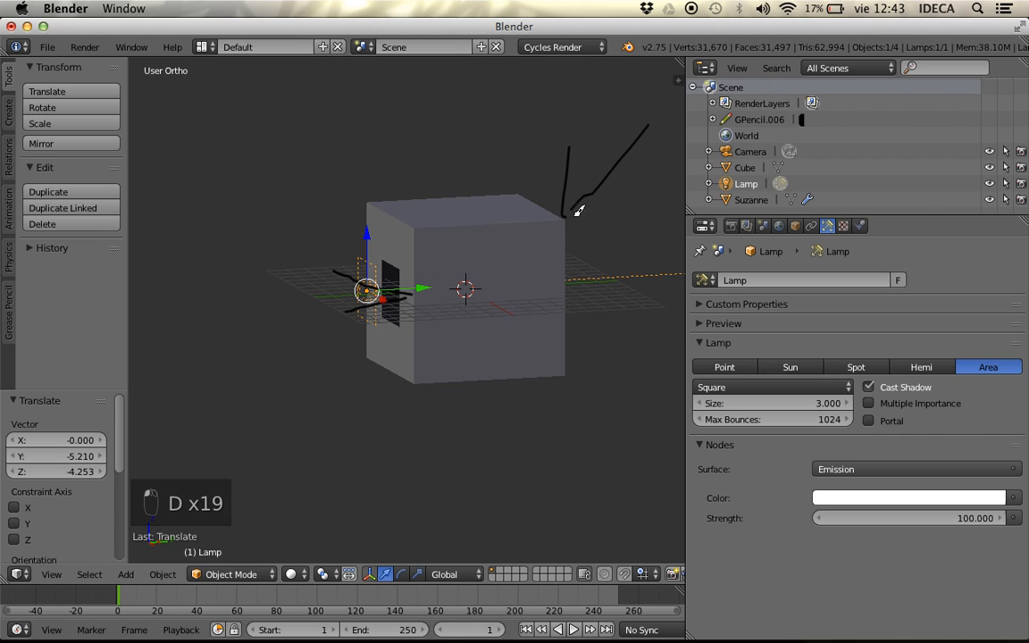
- Erase the grease pencil strokes at the window and at the room's upper corner
scroll(588, 212, "down", 2)
key("d")
right_click_drag(574, 183, 518, 231)
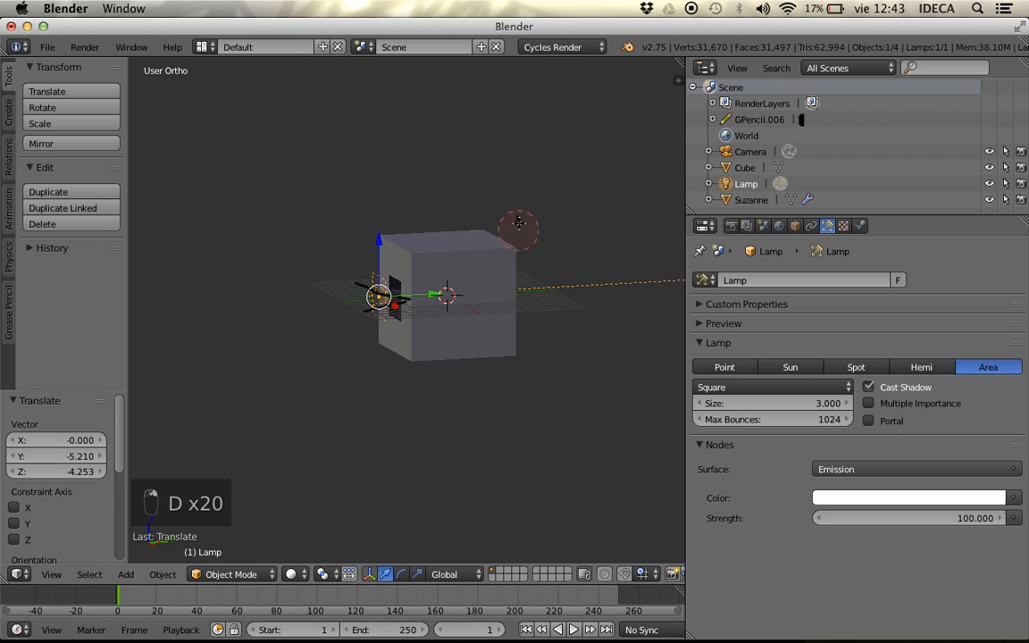
right_click_drag(466, 272, 373, 294)
key("Escape")
- Using the right-side wireframe view, move the area lamp along the Y axis up to the room's window opening
scroll(426, 307, "up", 5)
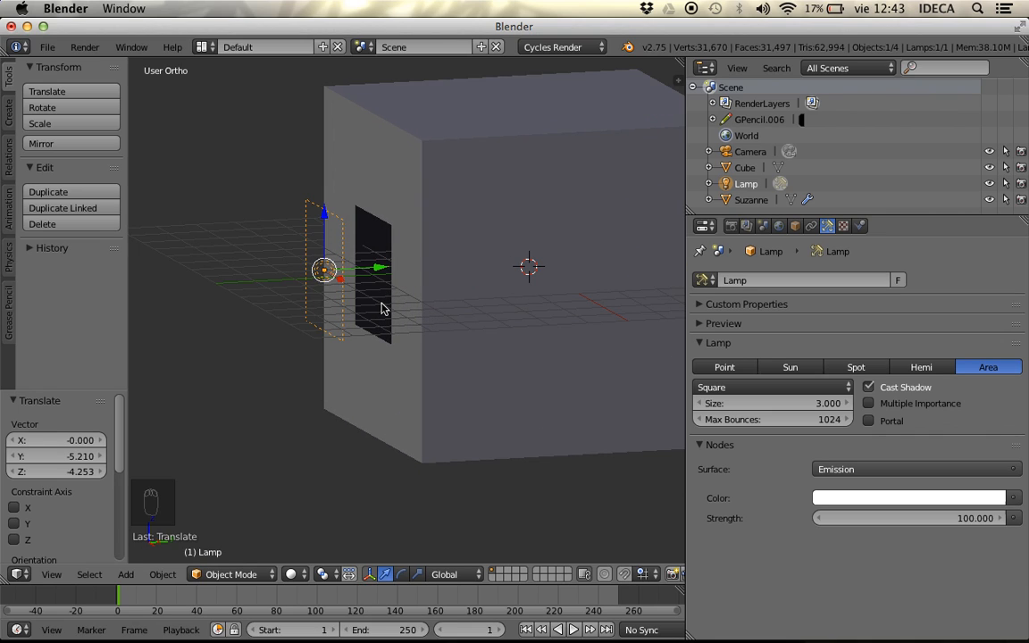
key("KP_3")
key("z")
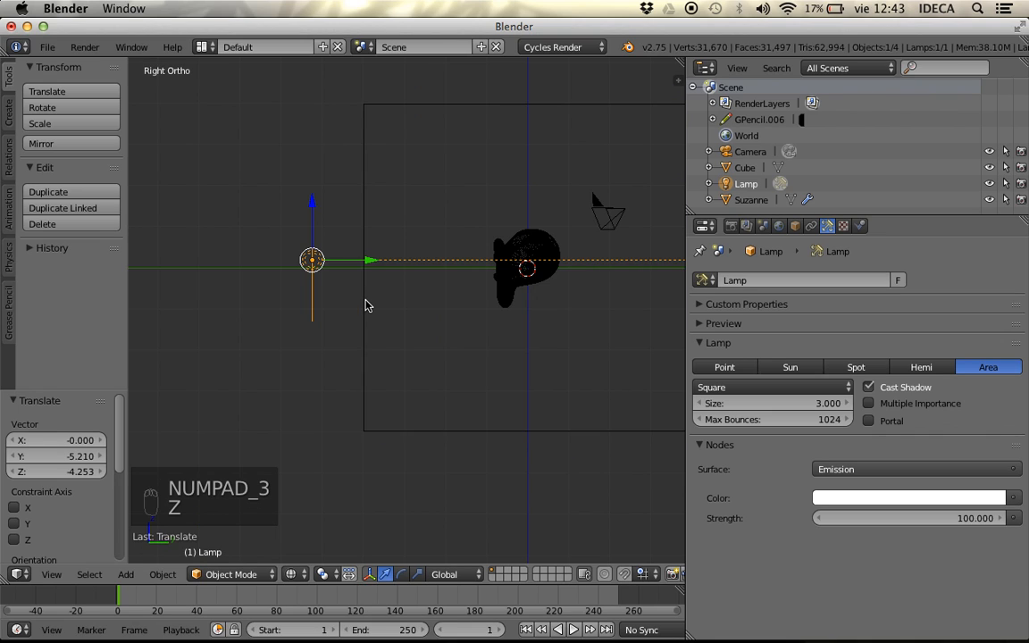
left_click_drag(300, 224, 357, 226)
middle_click_drag(342, 232, 380, 278, "shift")
scroll(380, 278, "up", 2)
left_click_drag(389, 253, 430, 257)
middle_click_drag(328, 255, 447, 267)
- Set the area lamp's size to 2.791 and align it inside the window opening in the front view
key("KP_1")
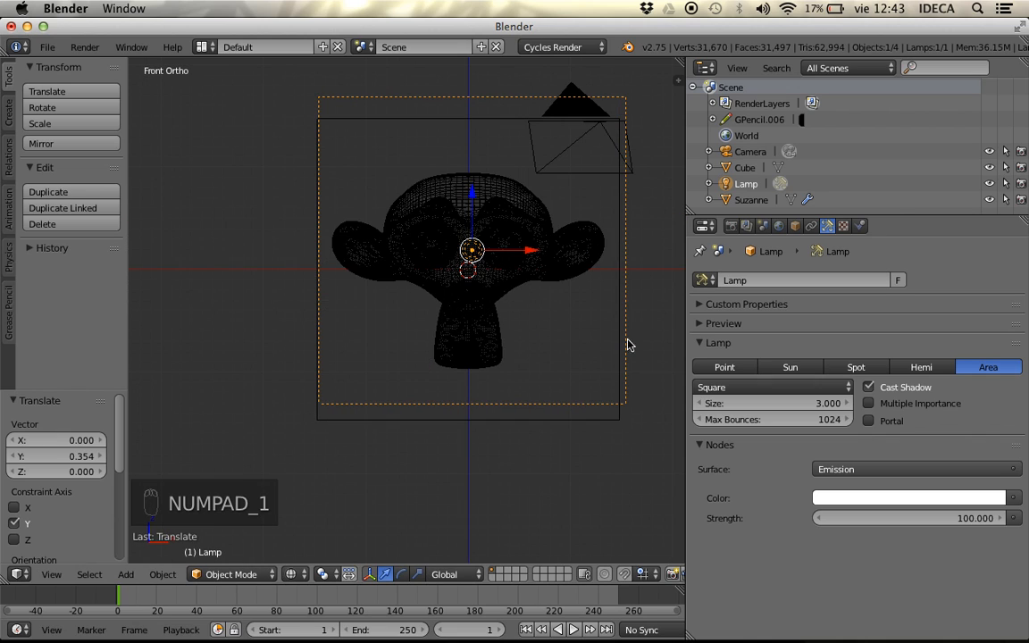
left_click_drag(774, 403, 737, 403)
left_click_drag(471, 192, 466, 215)
left_click_drag(531, 274, 526, 275)
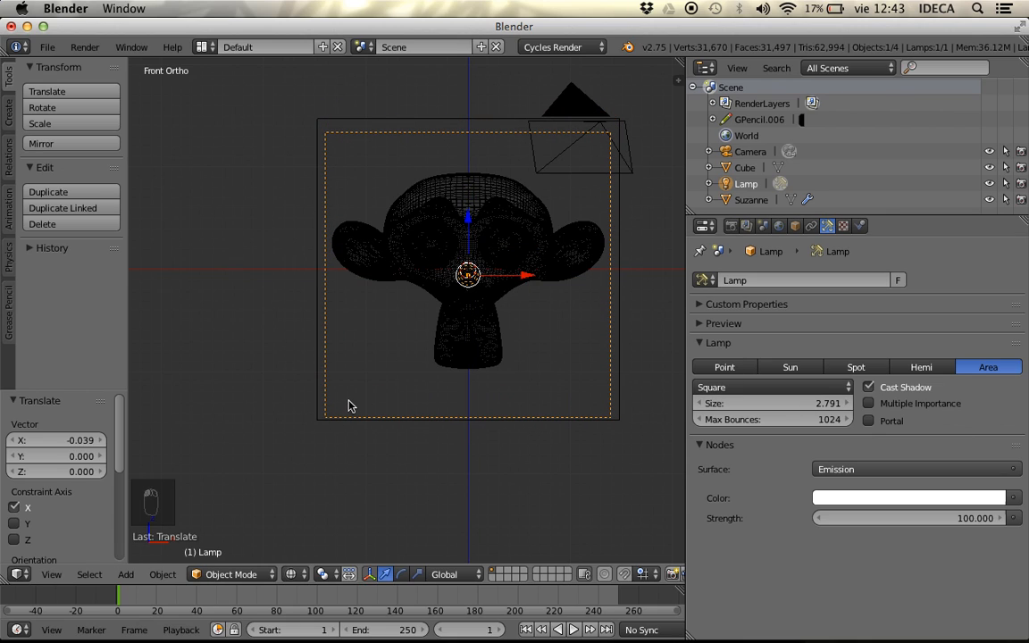
key("z")
left_click_drag(461, 227, 462, 222)
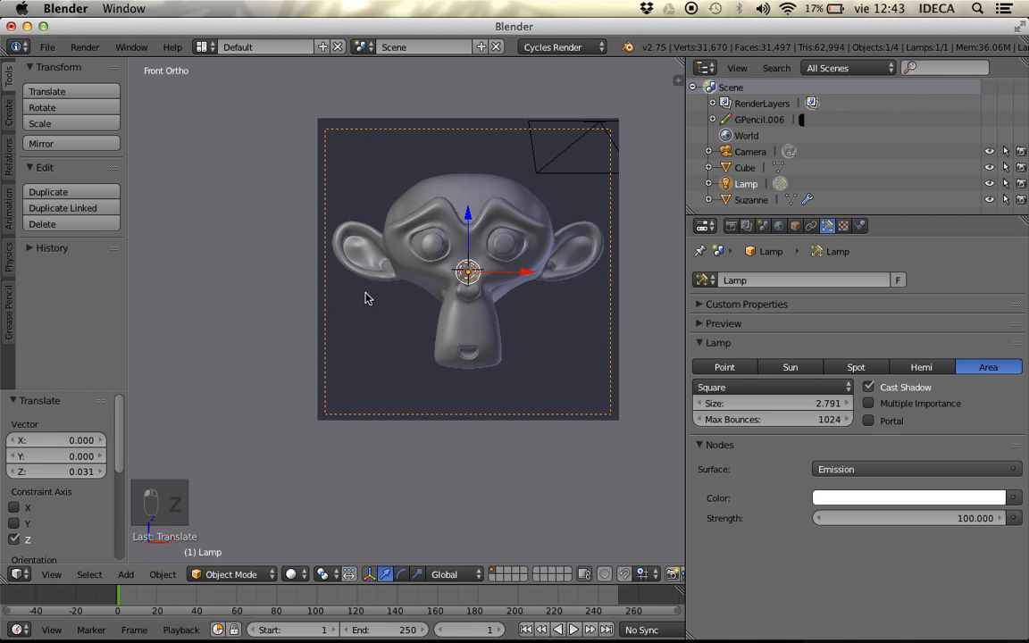
- Preview the camera view in rendered shading and turn the area lamp into a portal
middle_click_drag(390, 305, 208, 335)
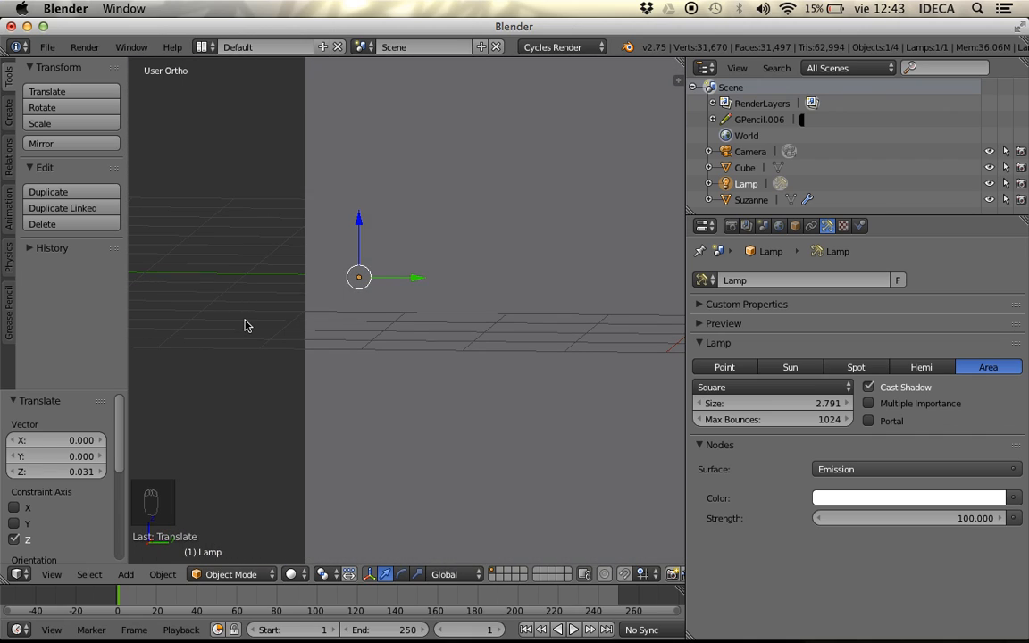
key("KP_0")
key("shift+z")
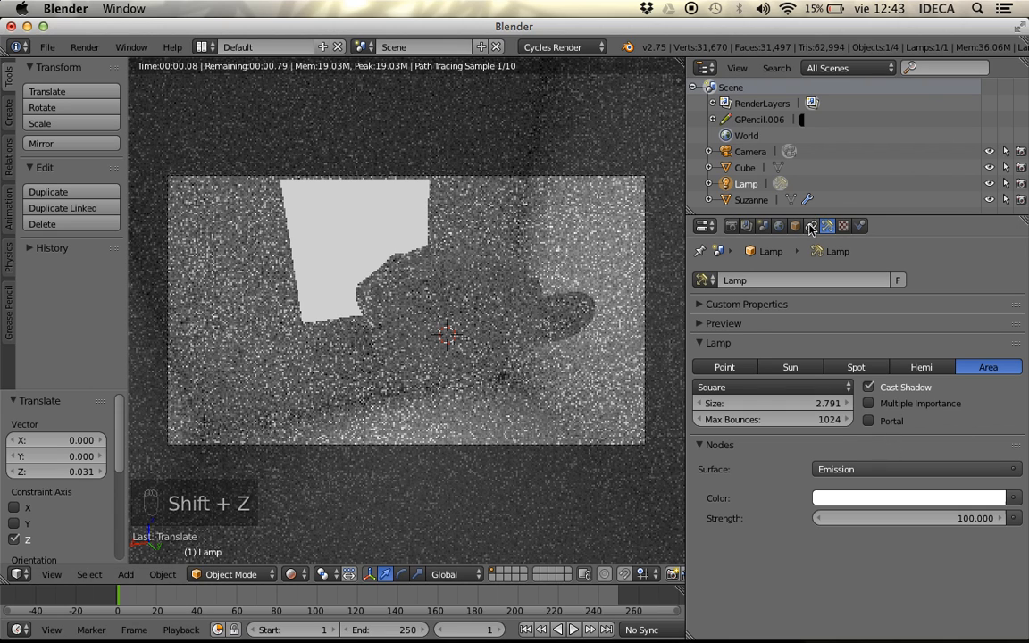
left_click(869, 421)
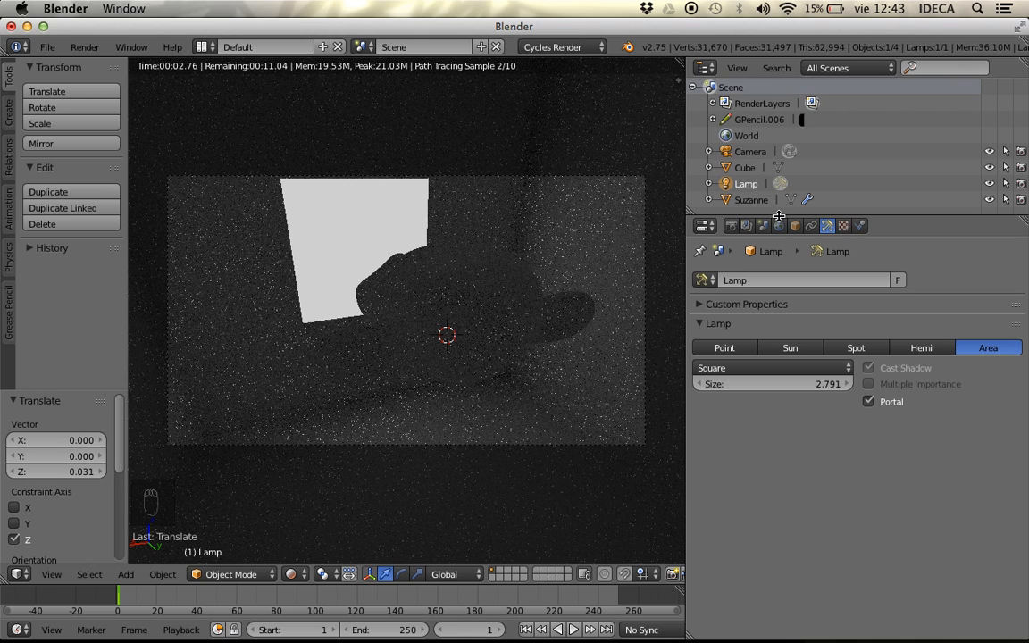
- Hide the area lamp from the viewport and renders, and render the frame, enlarging the result for inspection
left_click_drag(771, 218, 772, 278)
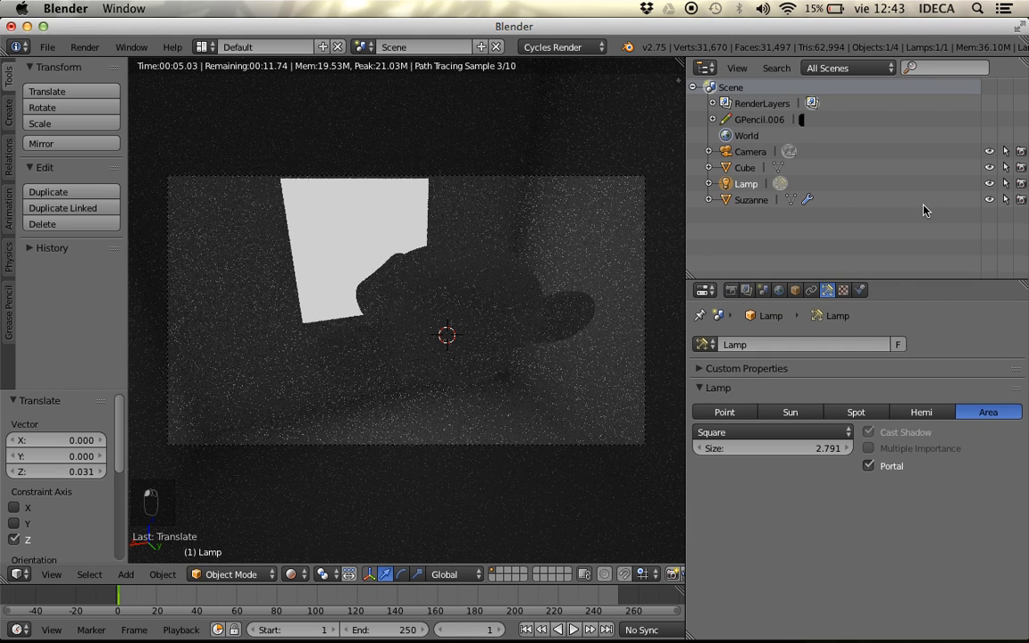
left_click(989, 183)
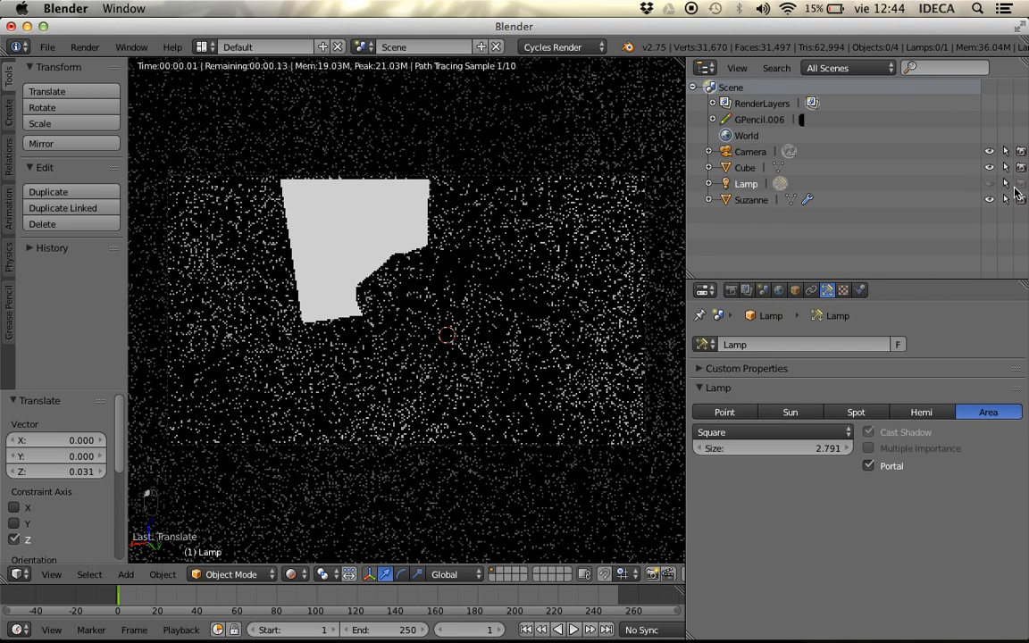
key("F12")
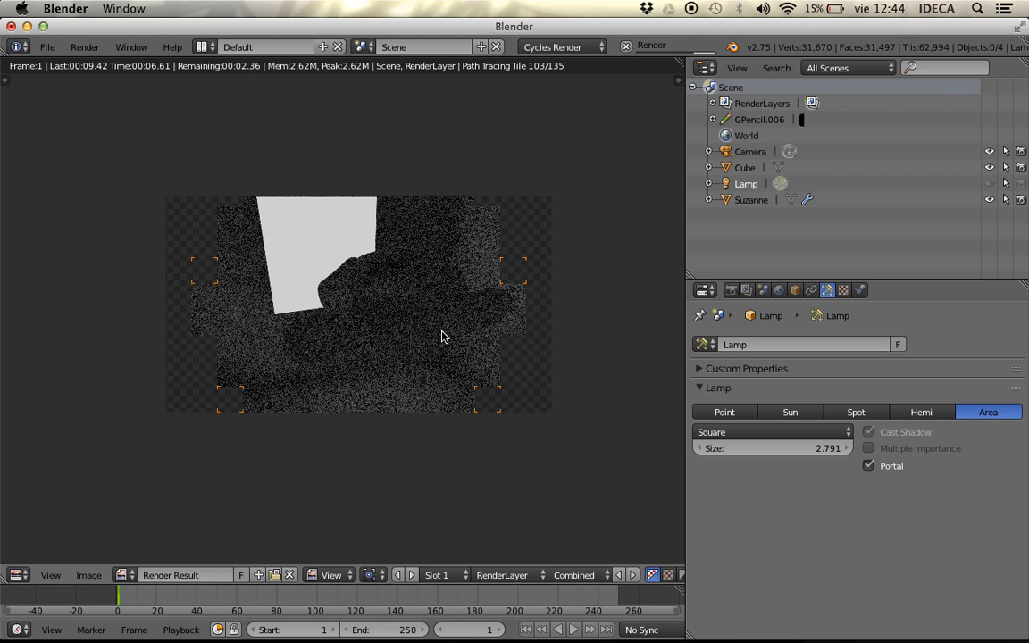
scroll(443, 335, "up", 1)
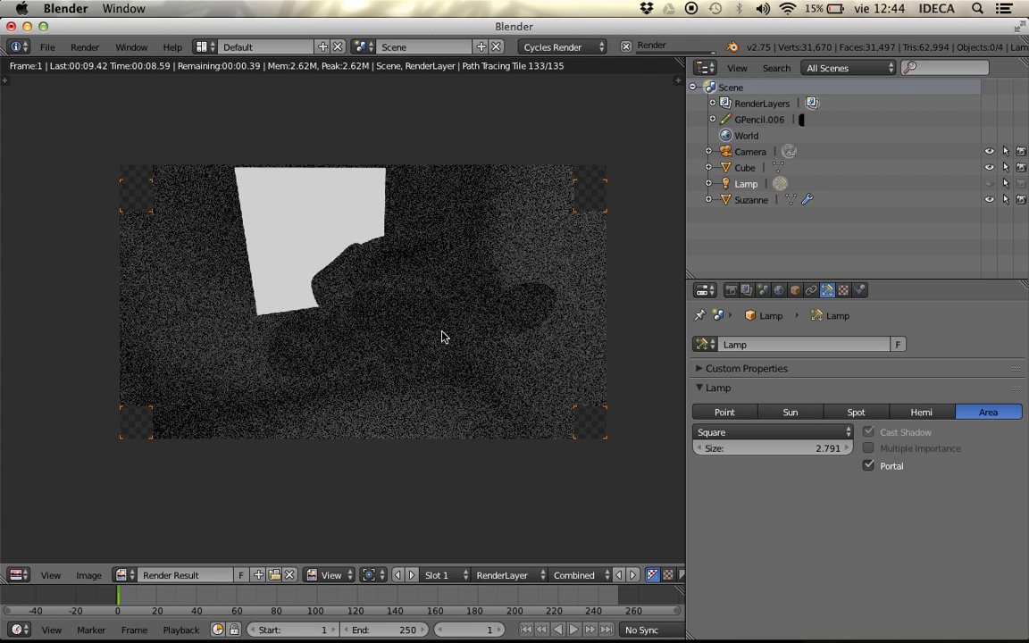
scroll(436, 357, "up", 1)
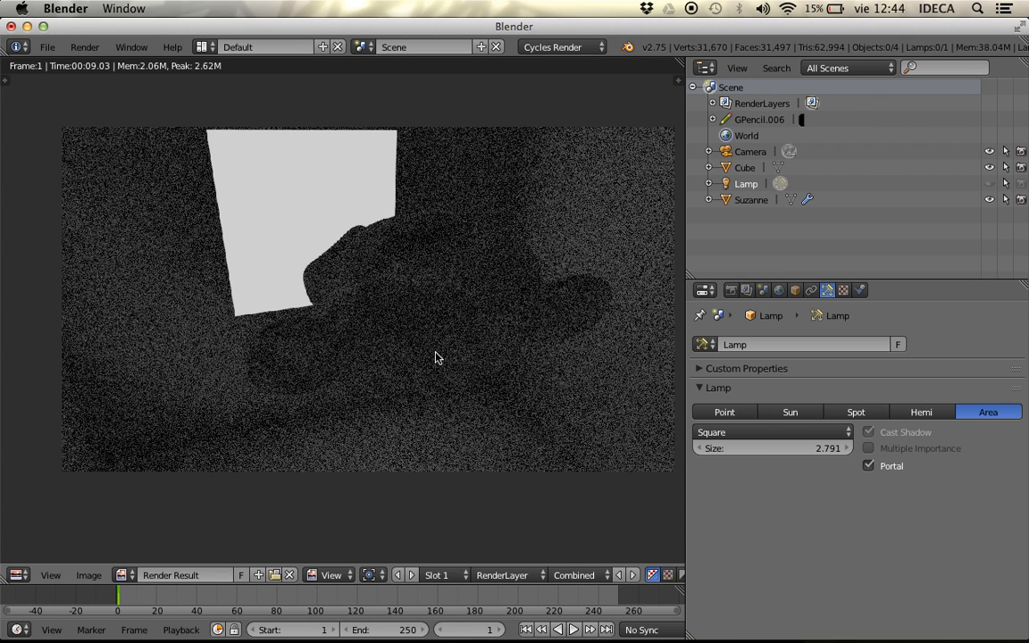
key("ctrl+Up")
scroll(436, 357, "up", 1)
scroll(536, 364, "up", 1)
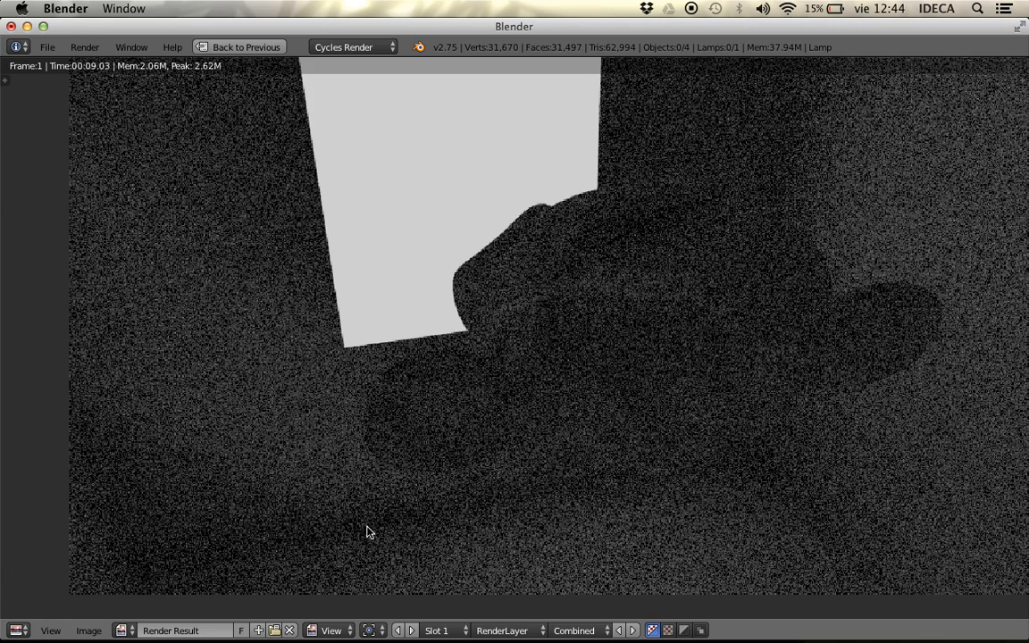
- Render the frame again into Slot 2 with the area lamp portal re-enabled in the viewport and renders
left_click(438, 630)
left_click(453, 604)
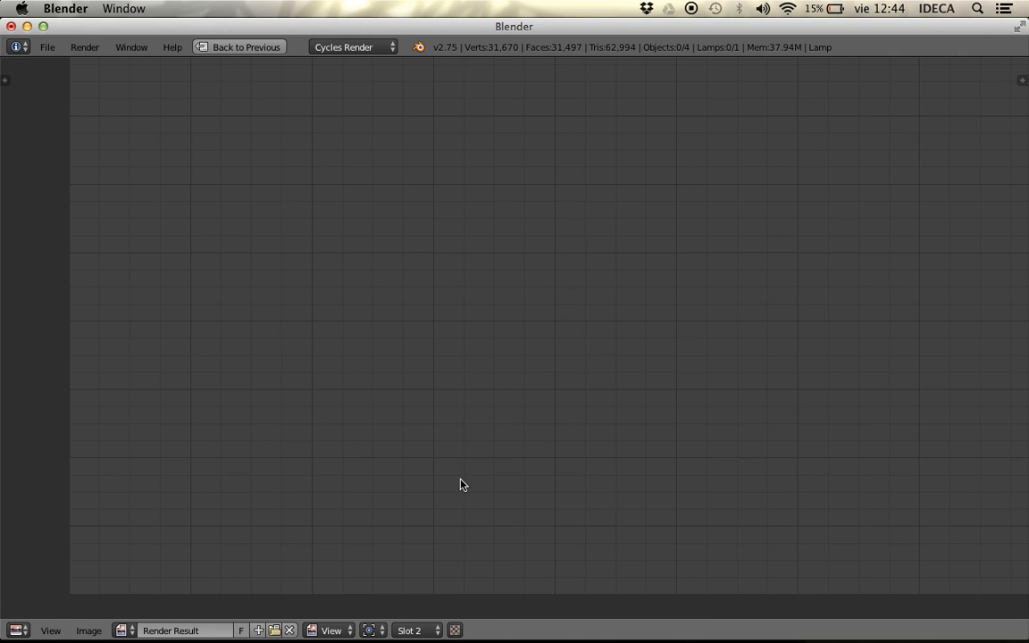
key("Escape")
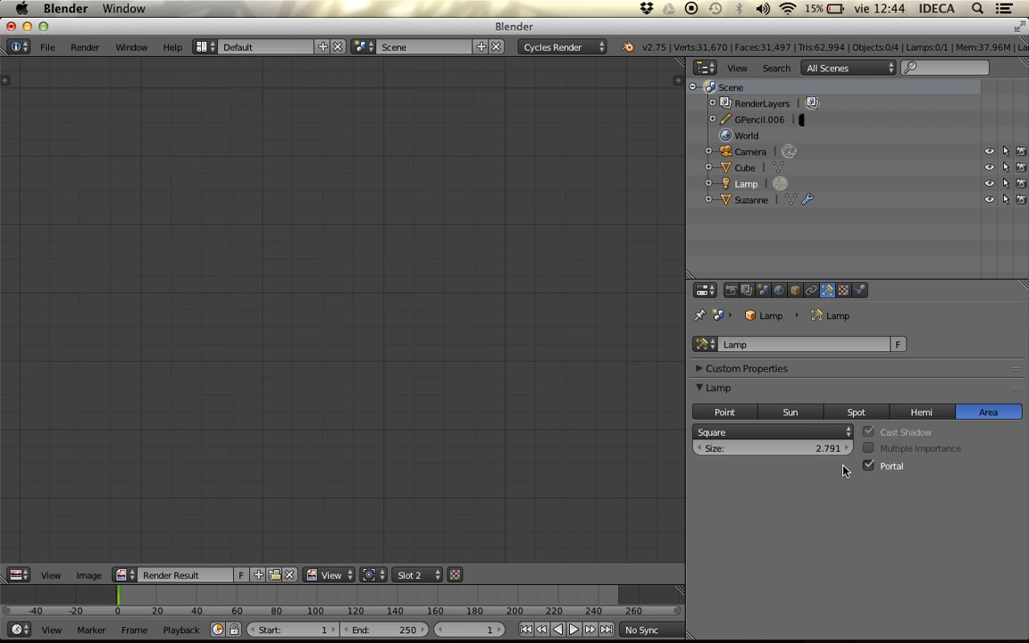
key("Escape")
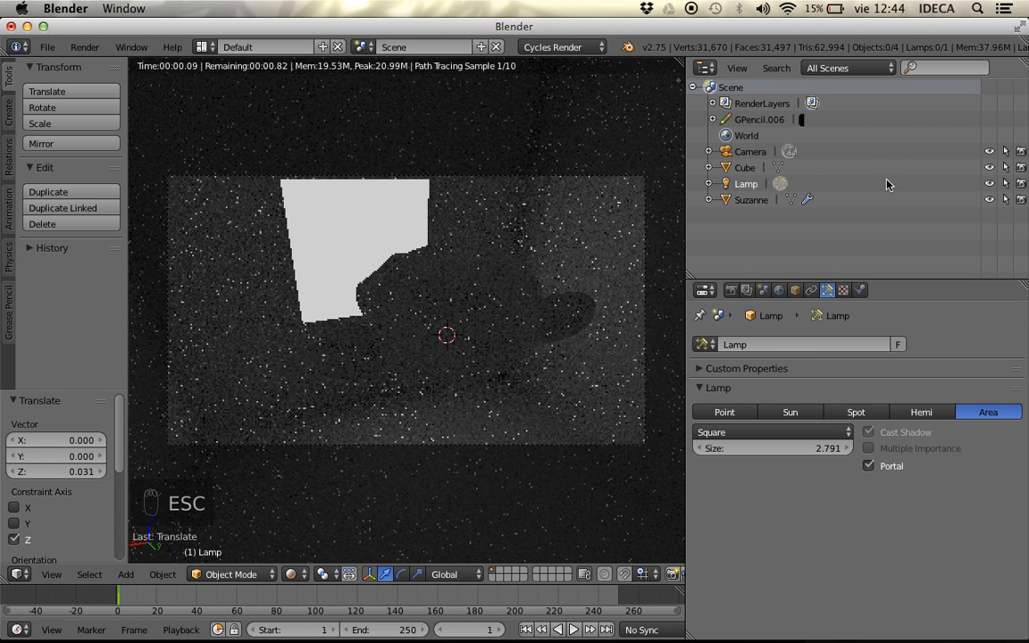
key("F12")
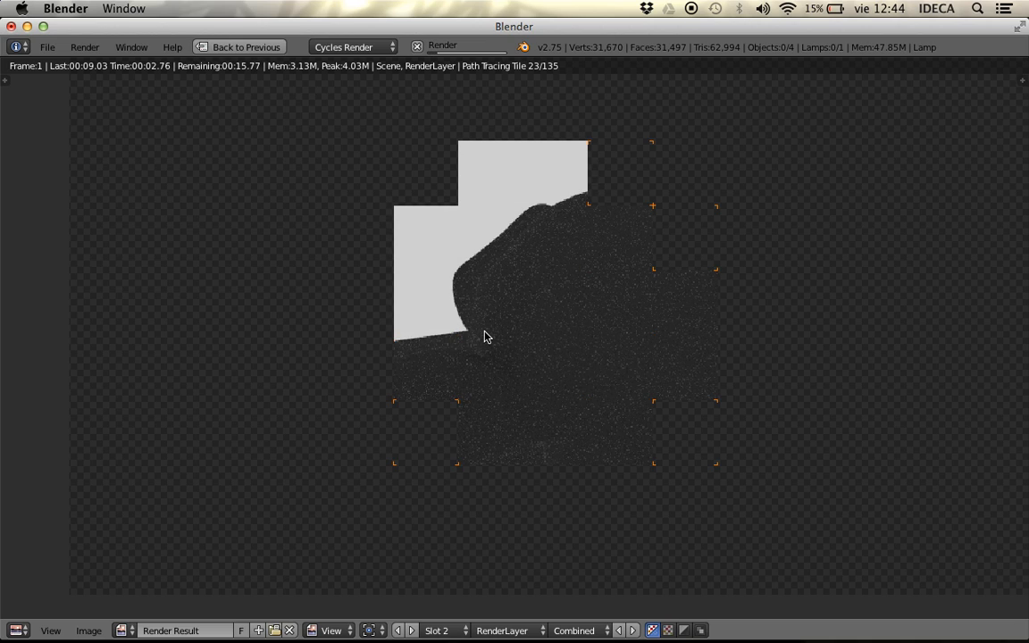
scroll(483, 334, "down", 1)
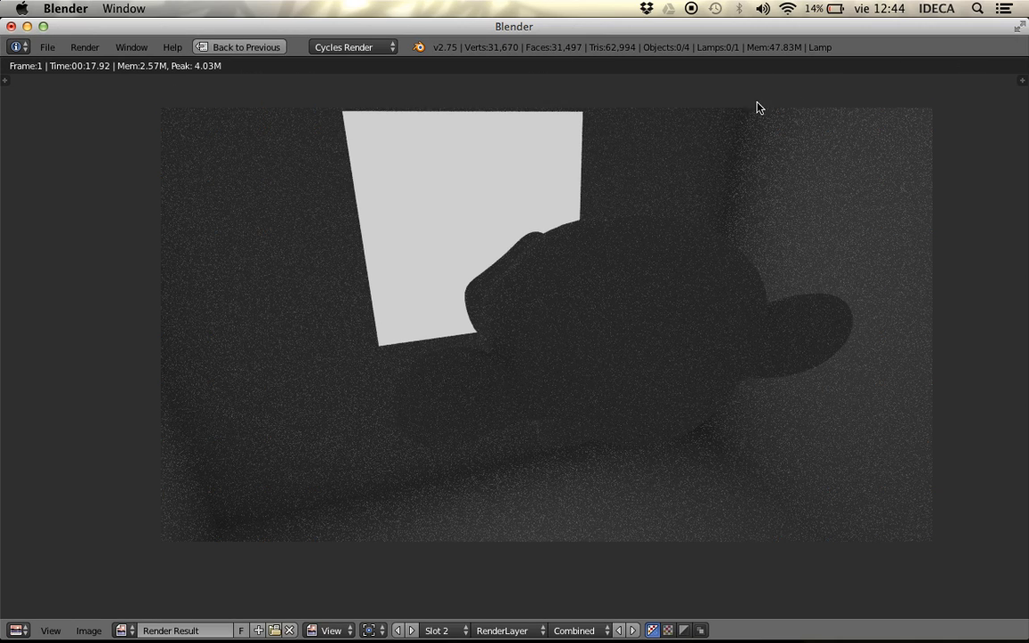
scroll(299, 188, "up", 1)
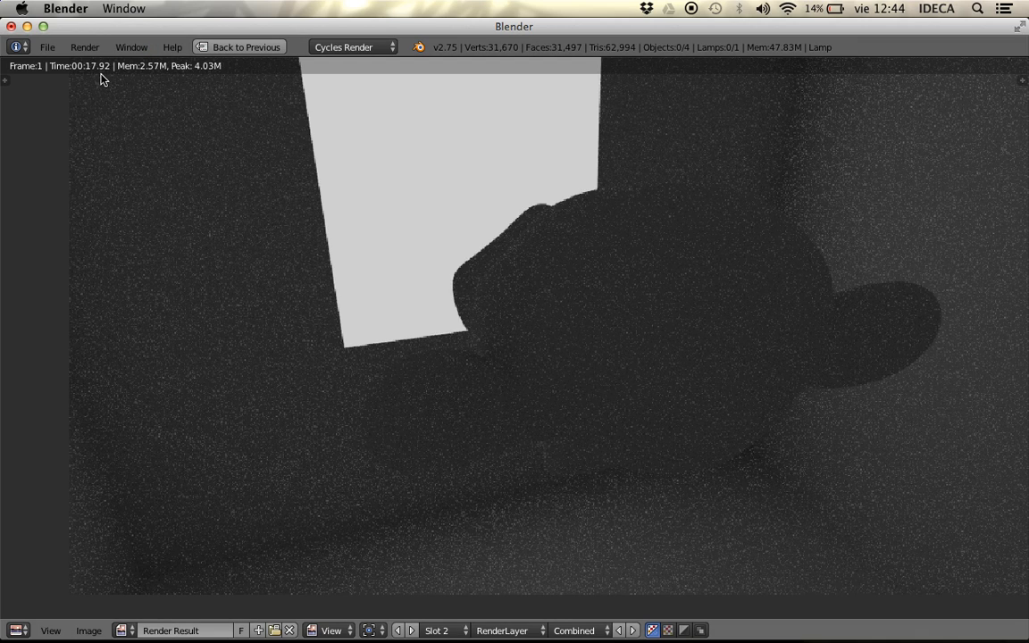
- Compare the render in Slot 1 with the portal render in Slot 2, examining the noise on the walls and monkey head
key("j")
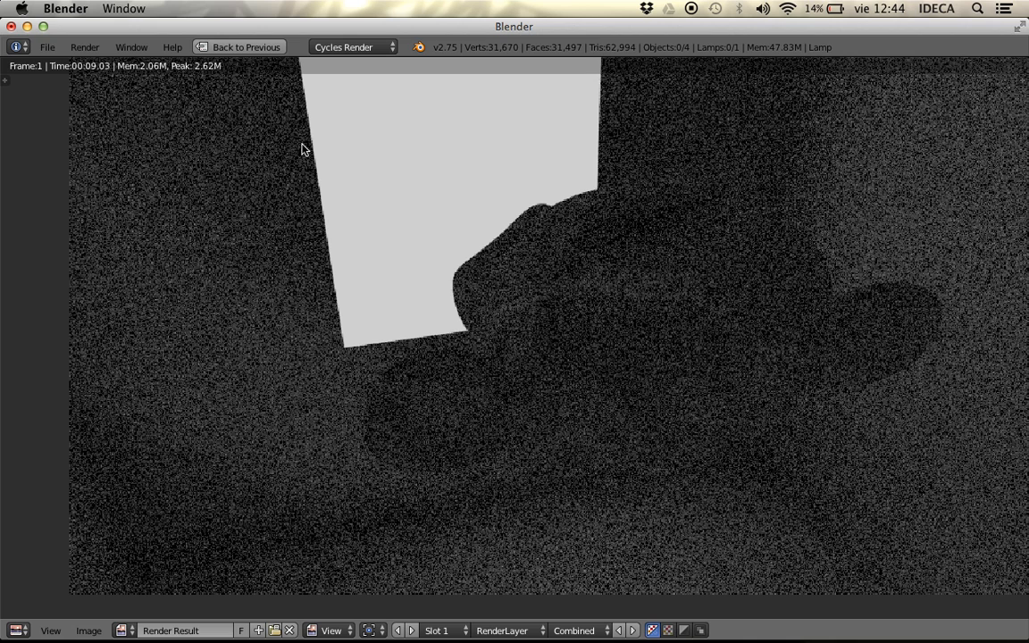
key("j")
key("j")
key("j")
key("j")
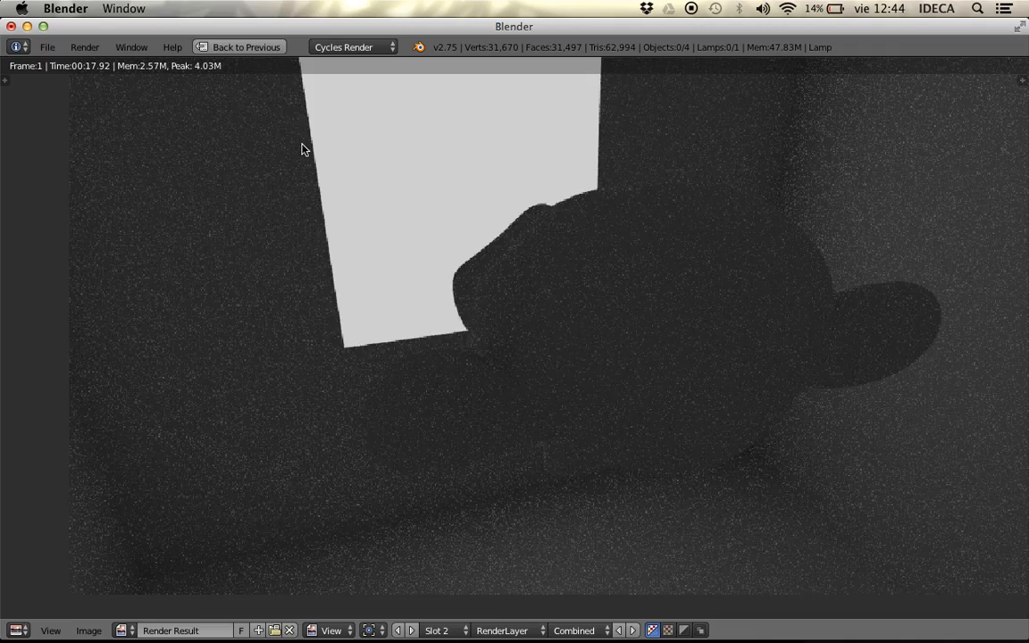
key("j")
key("j")
key("j")
key("j")
key("j")
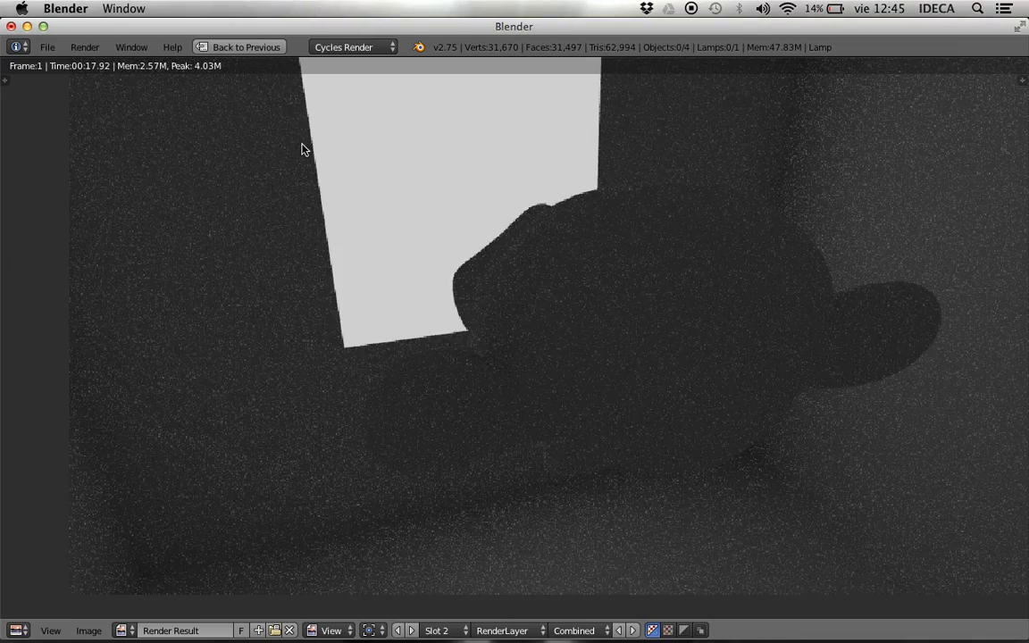
scroll(302, 152, "down", 2)
key("j")
key("j")
key("j")
key("j")
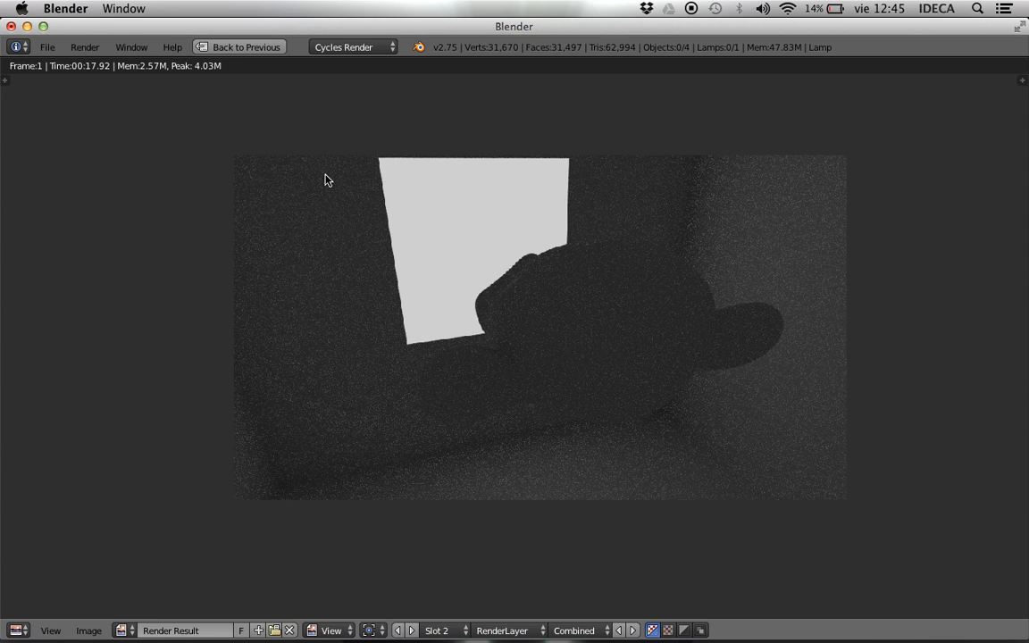
key("j")
key("j")
- Review the render's sampling and light path settings beside the image, and compare the two render slots again
key("Escape")
left_click(731, 291)
scroll(788, 473, "down", 8)
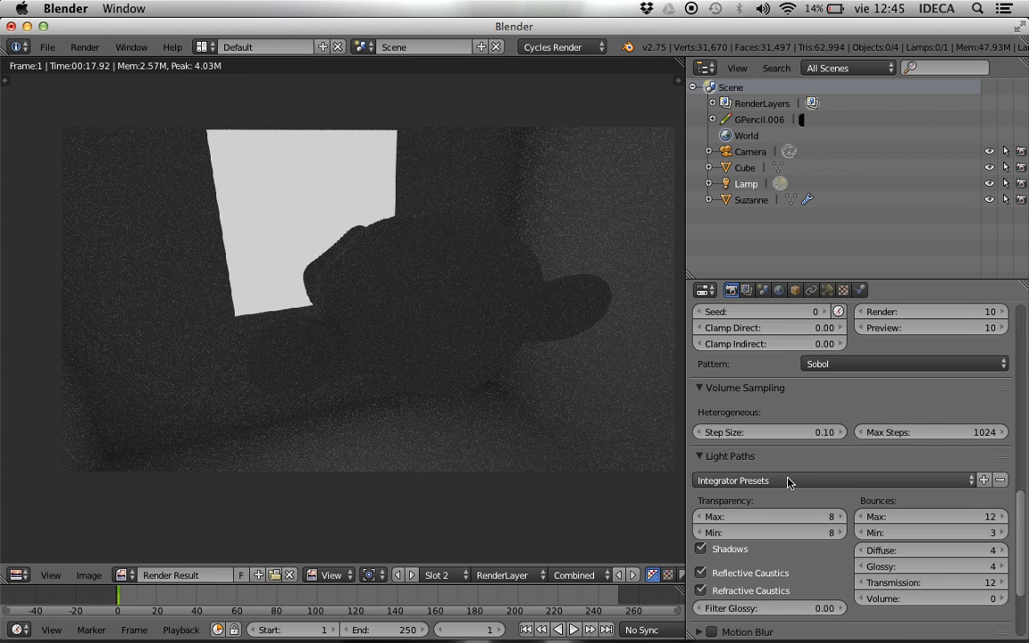
scroll(938, 436, "up", 4)
scroll(938, 419, "up", 1)
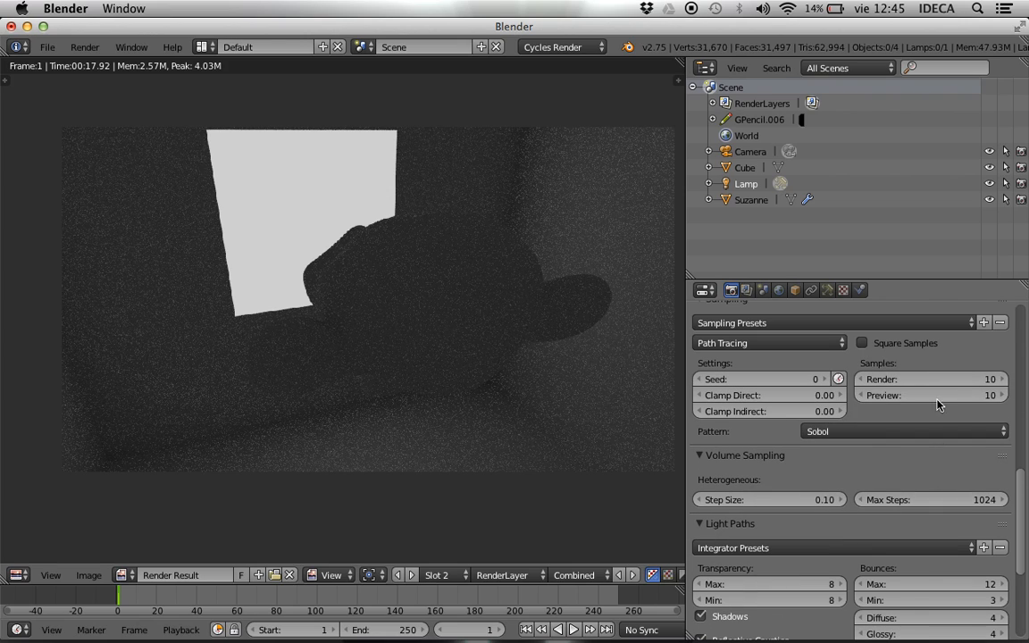
key("j")
key("j")
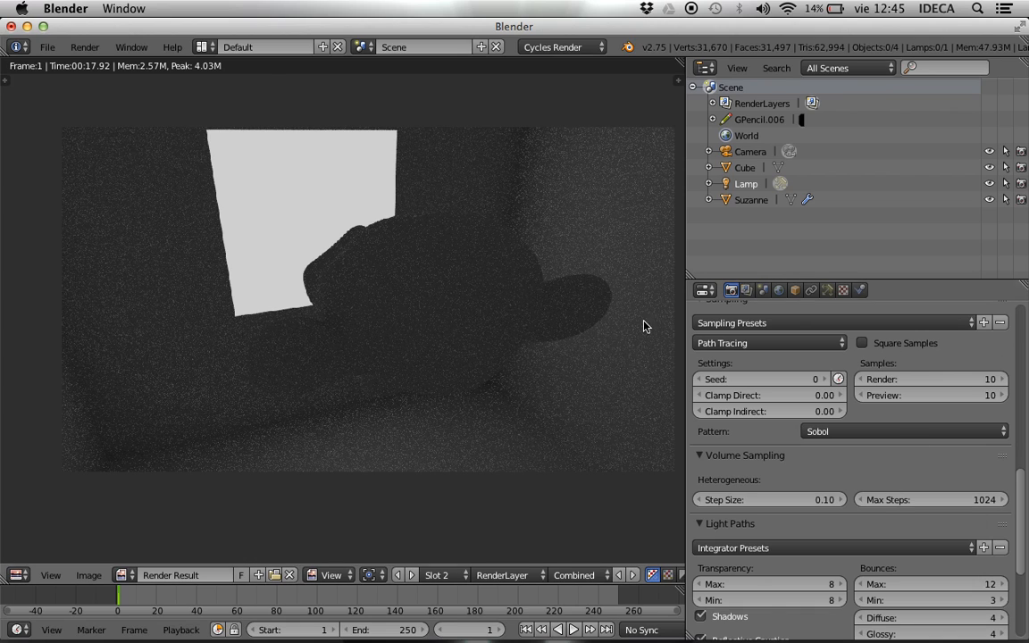
- Return from the render to the 3D scene in solid shading and view the room's window from slightly off the front
key("Escape")
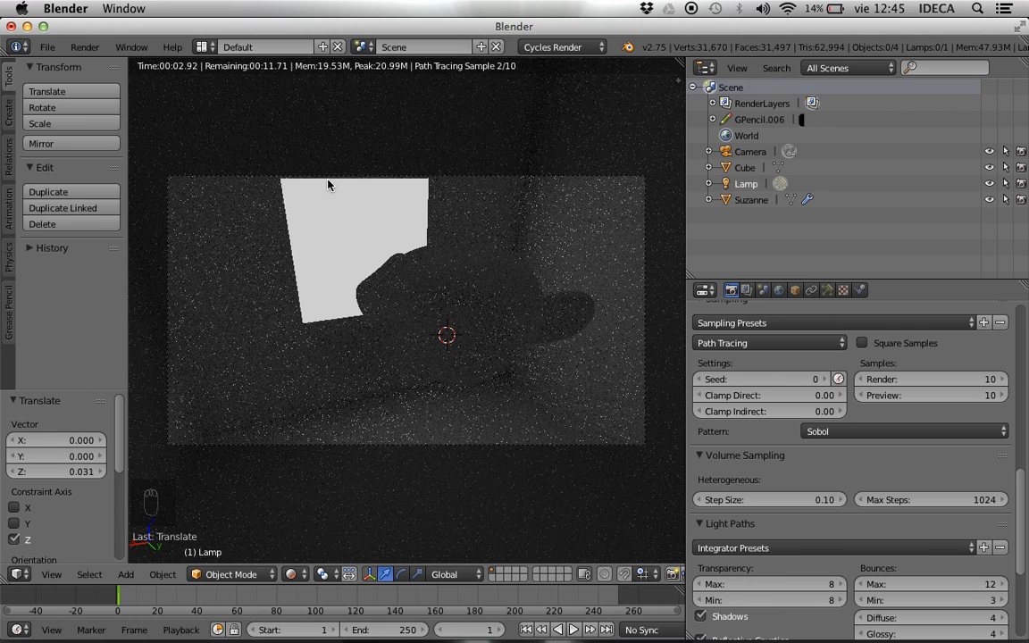
key("z")
key("z")
key("z")
key("KP_1")
middle_click_drag(423, 297, 455, 307)
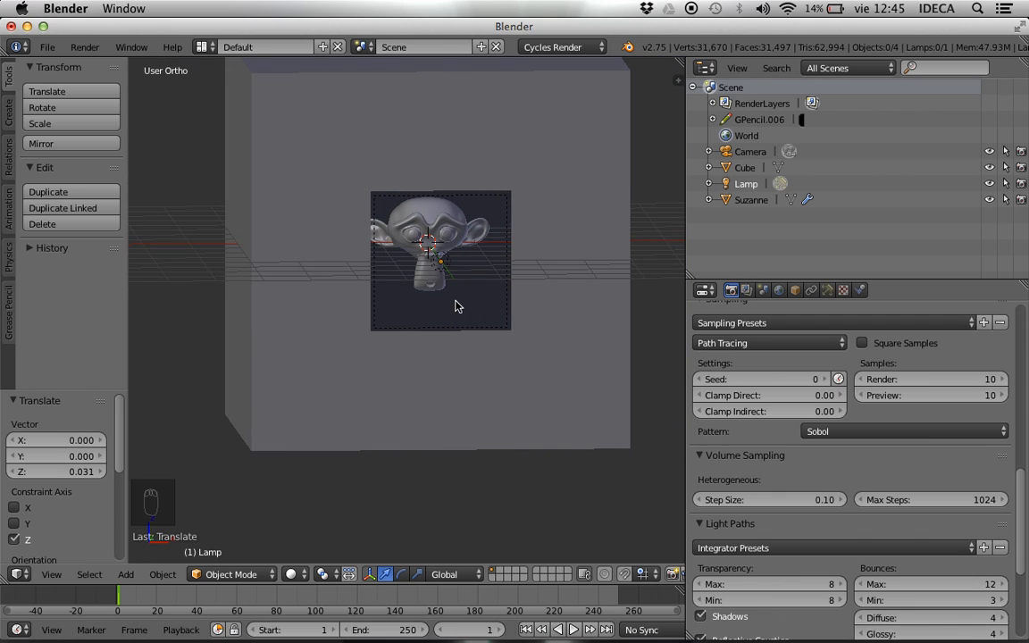